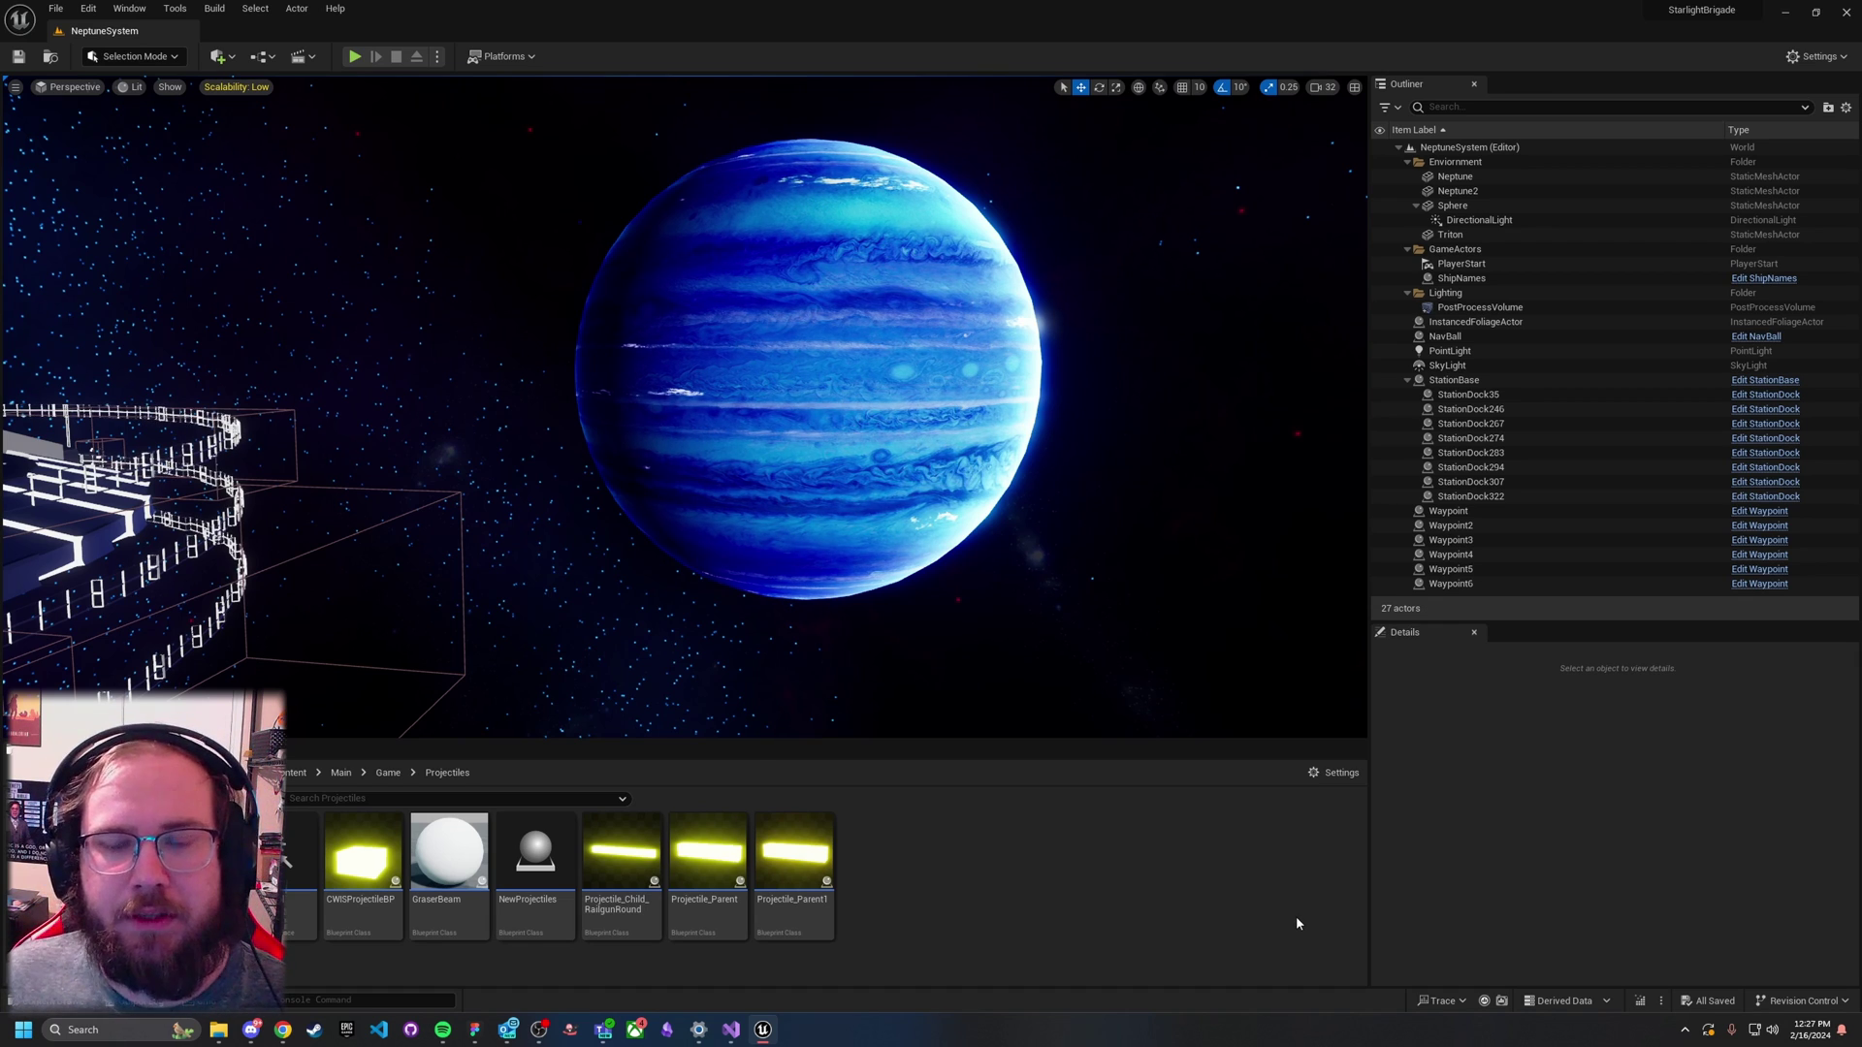
Step: Enable Stat Named Events in the Trace menu and bring up the Channels submenu
left_click(1445, 1002)
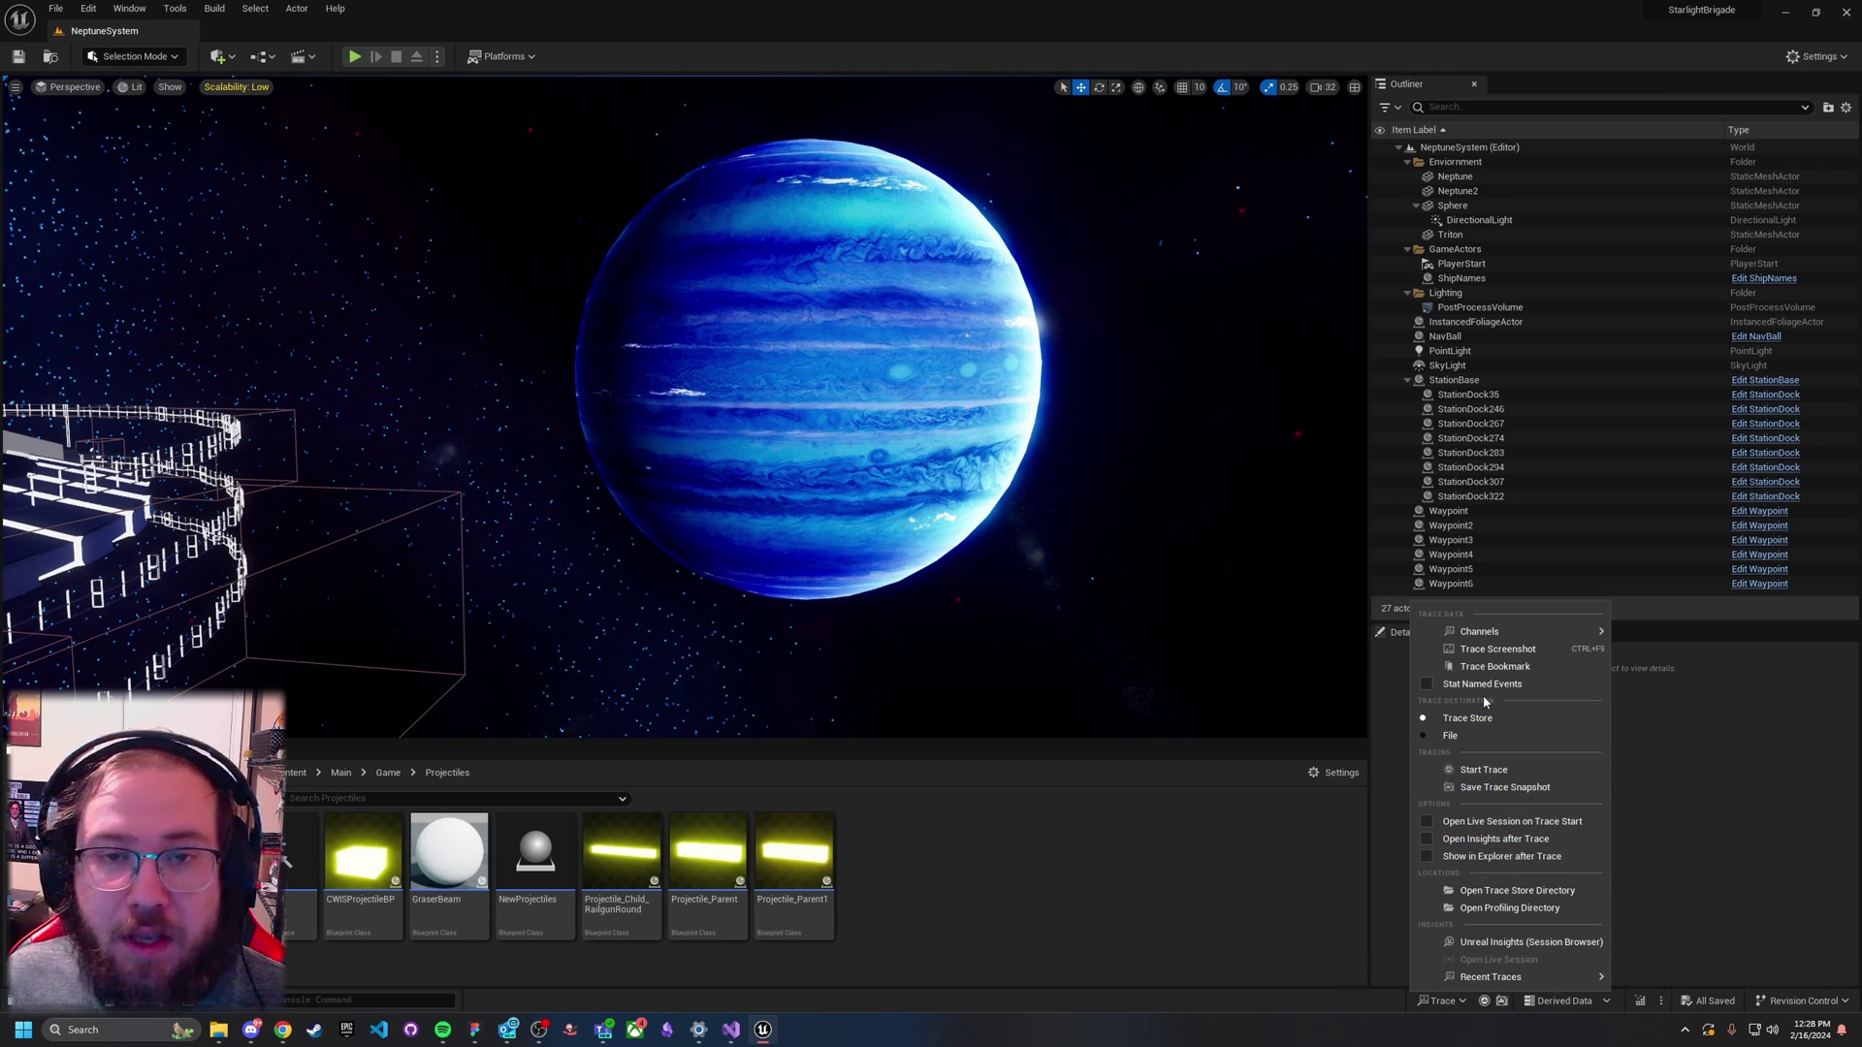
mouse_move(1492, 631)
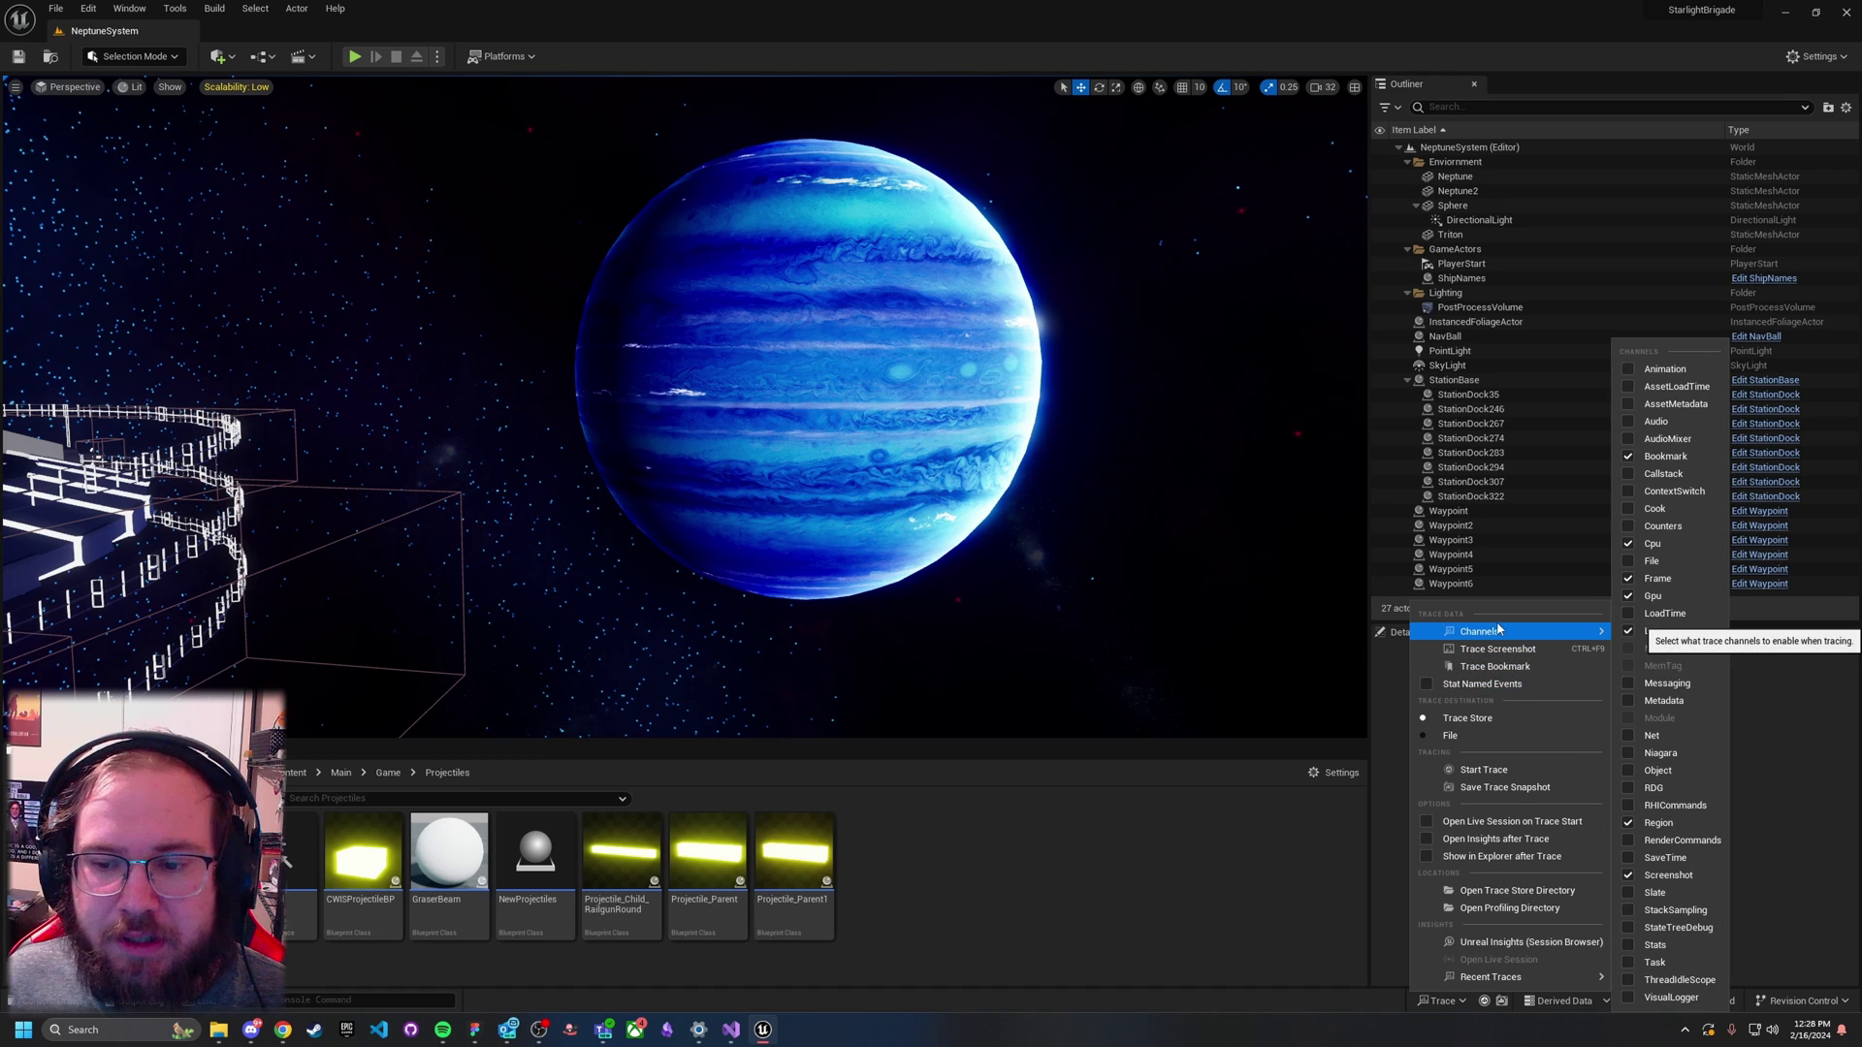
left_click(1427, 685)
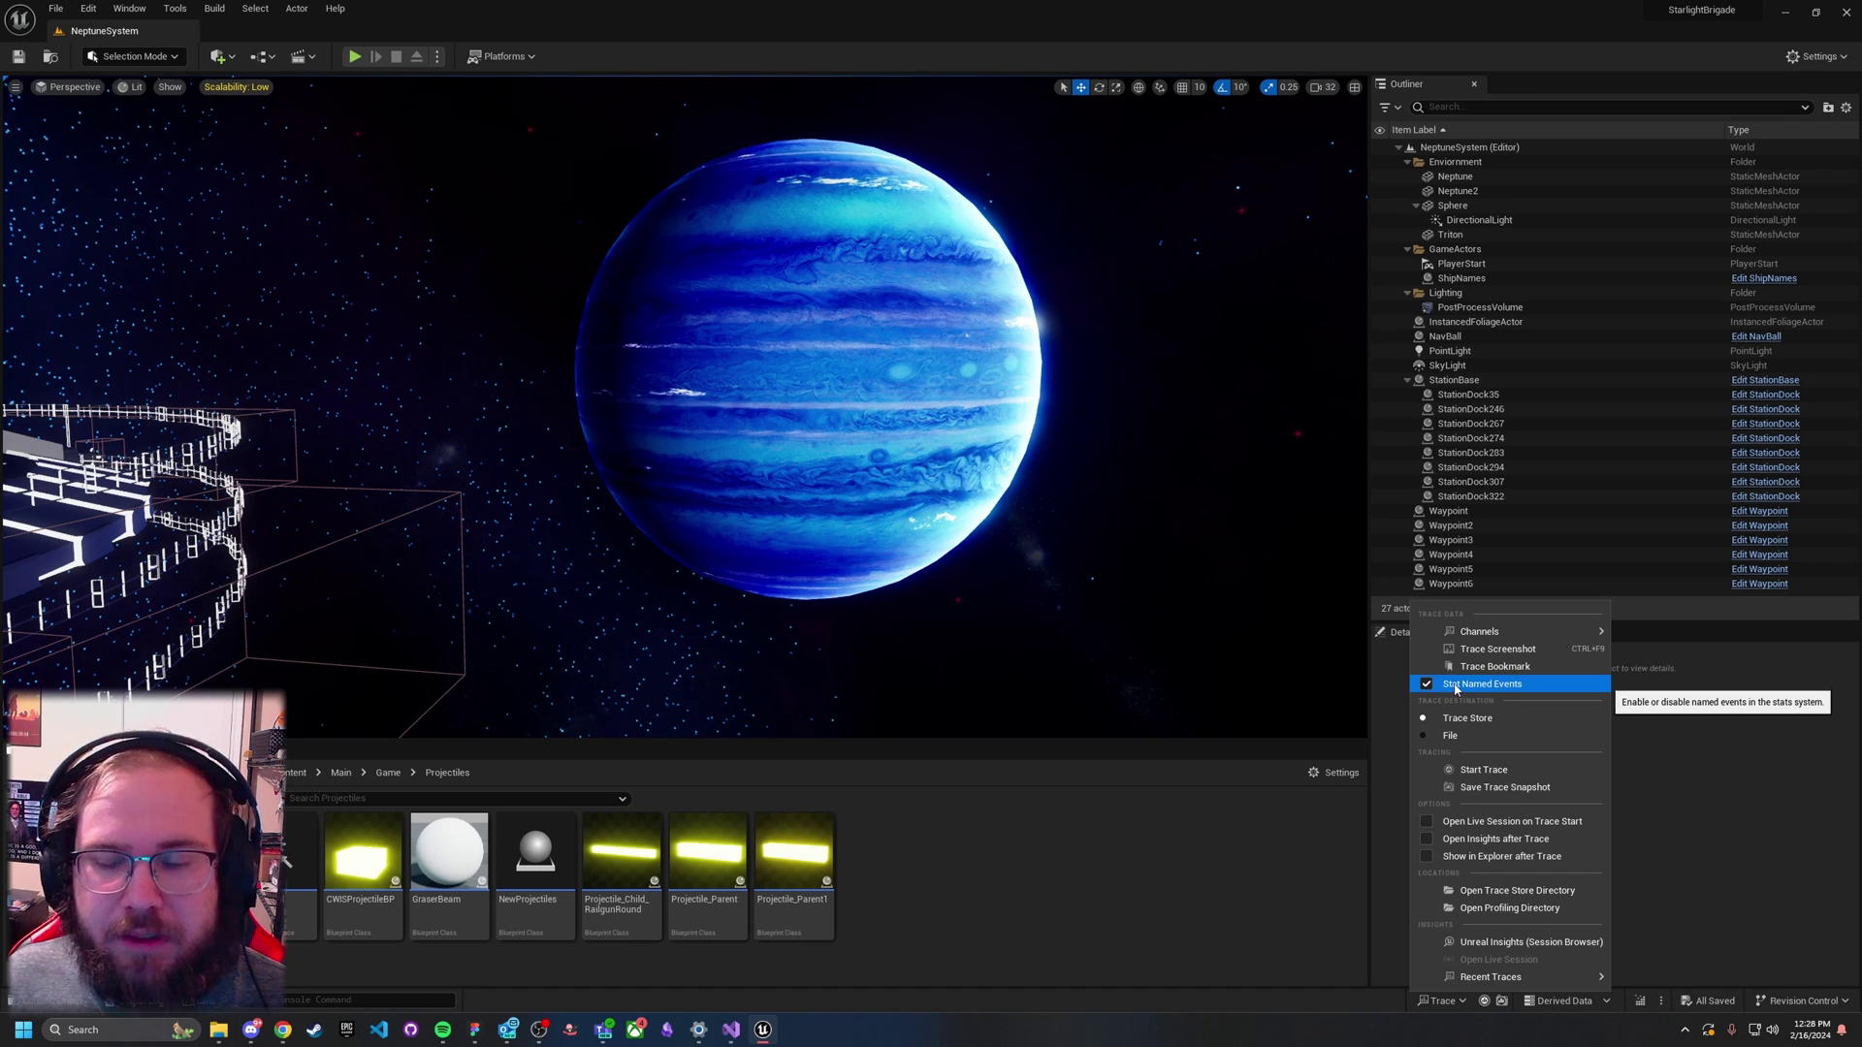
mouse_move(1552, 632)
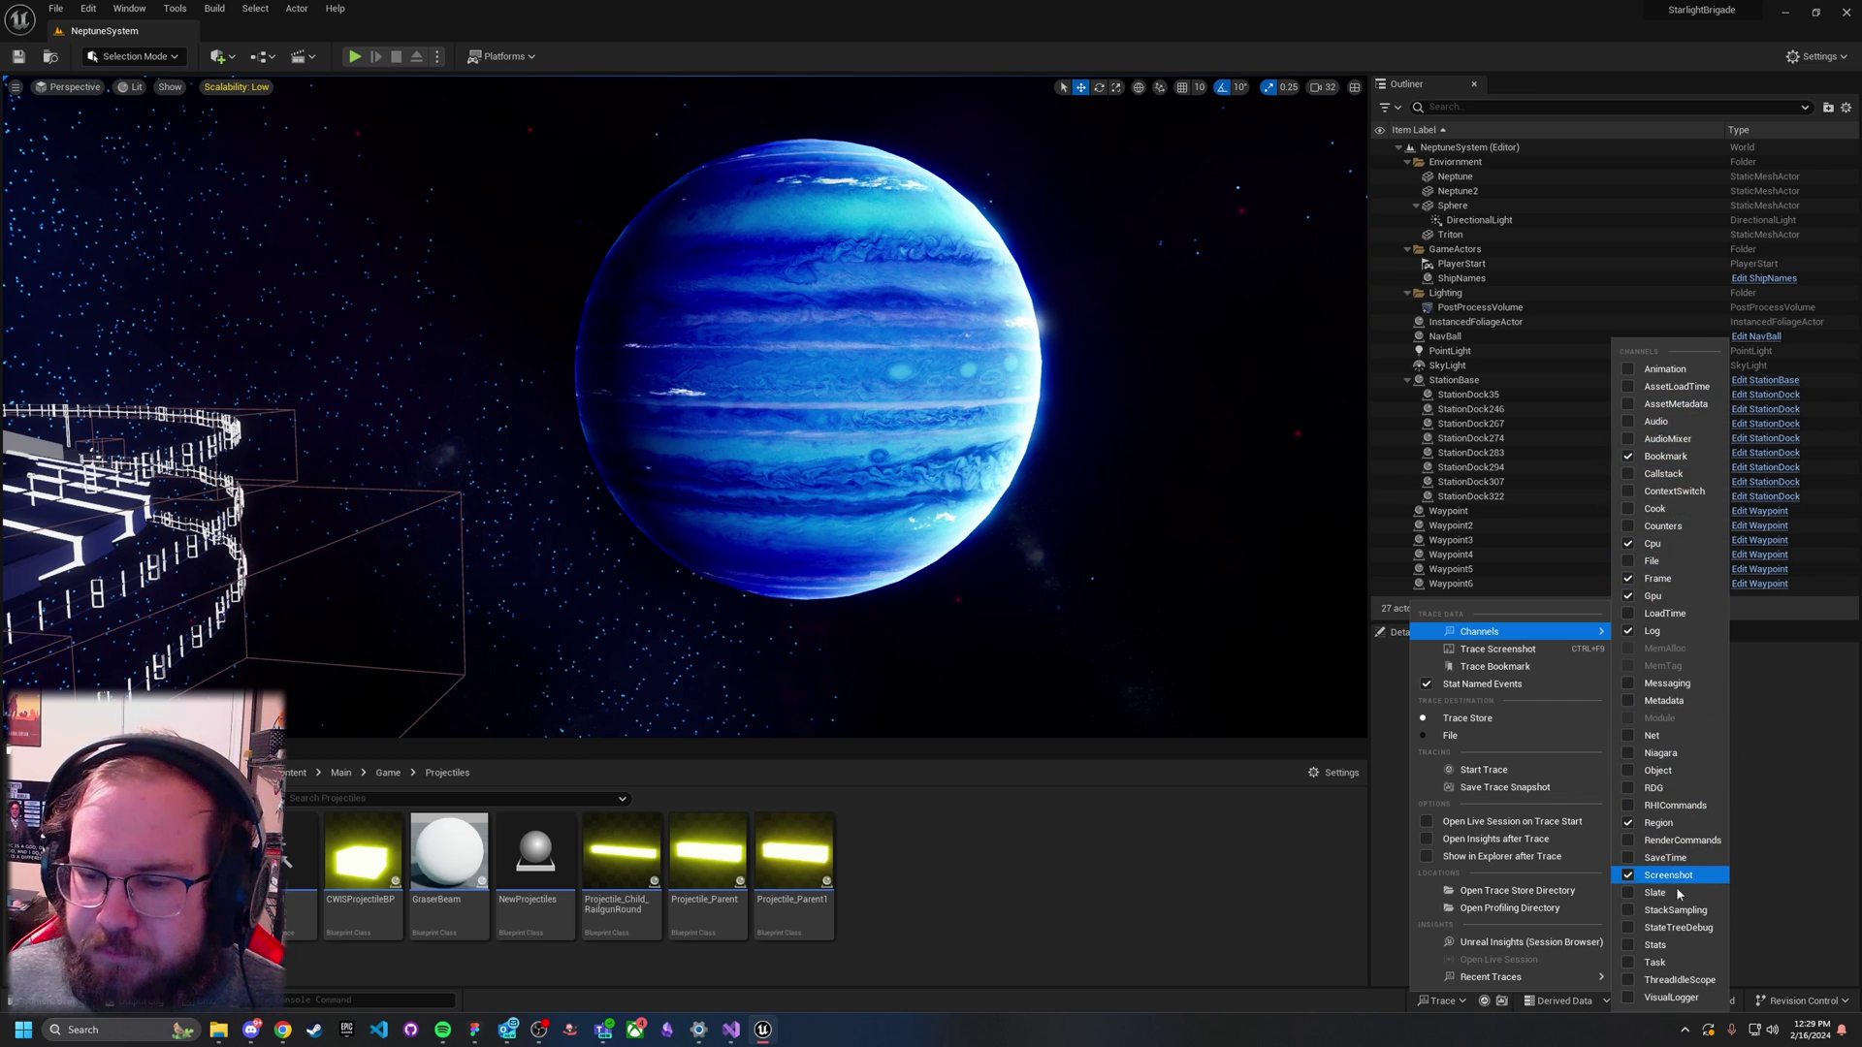
Step: Enable the Stats, Metadata and StateTreeDebug trace channels
left_click(1635, 948)
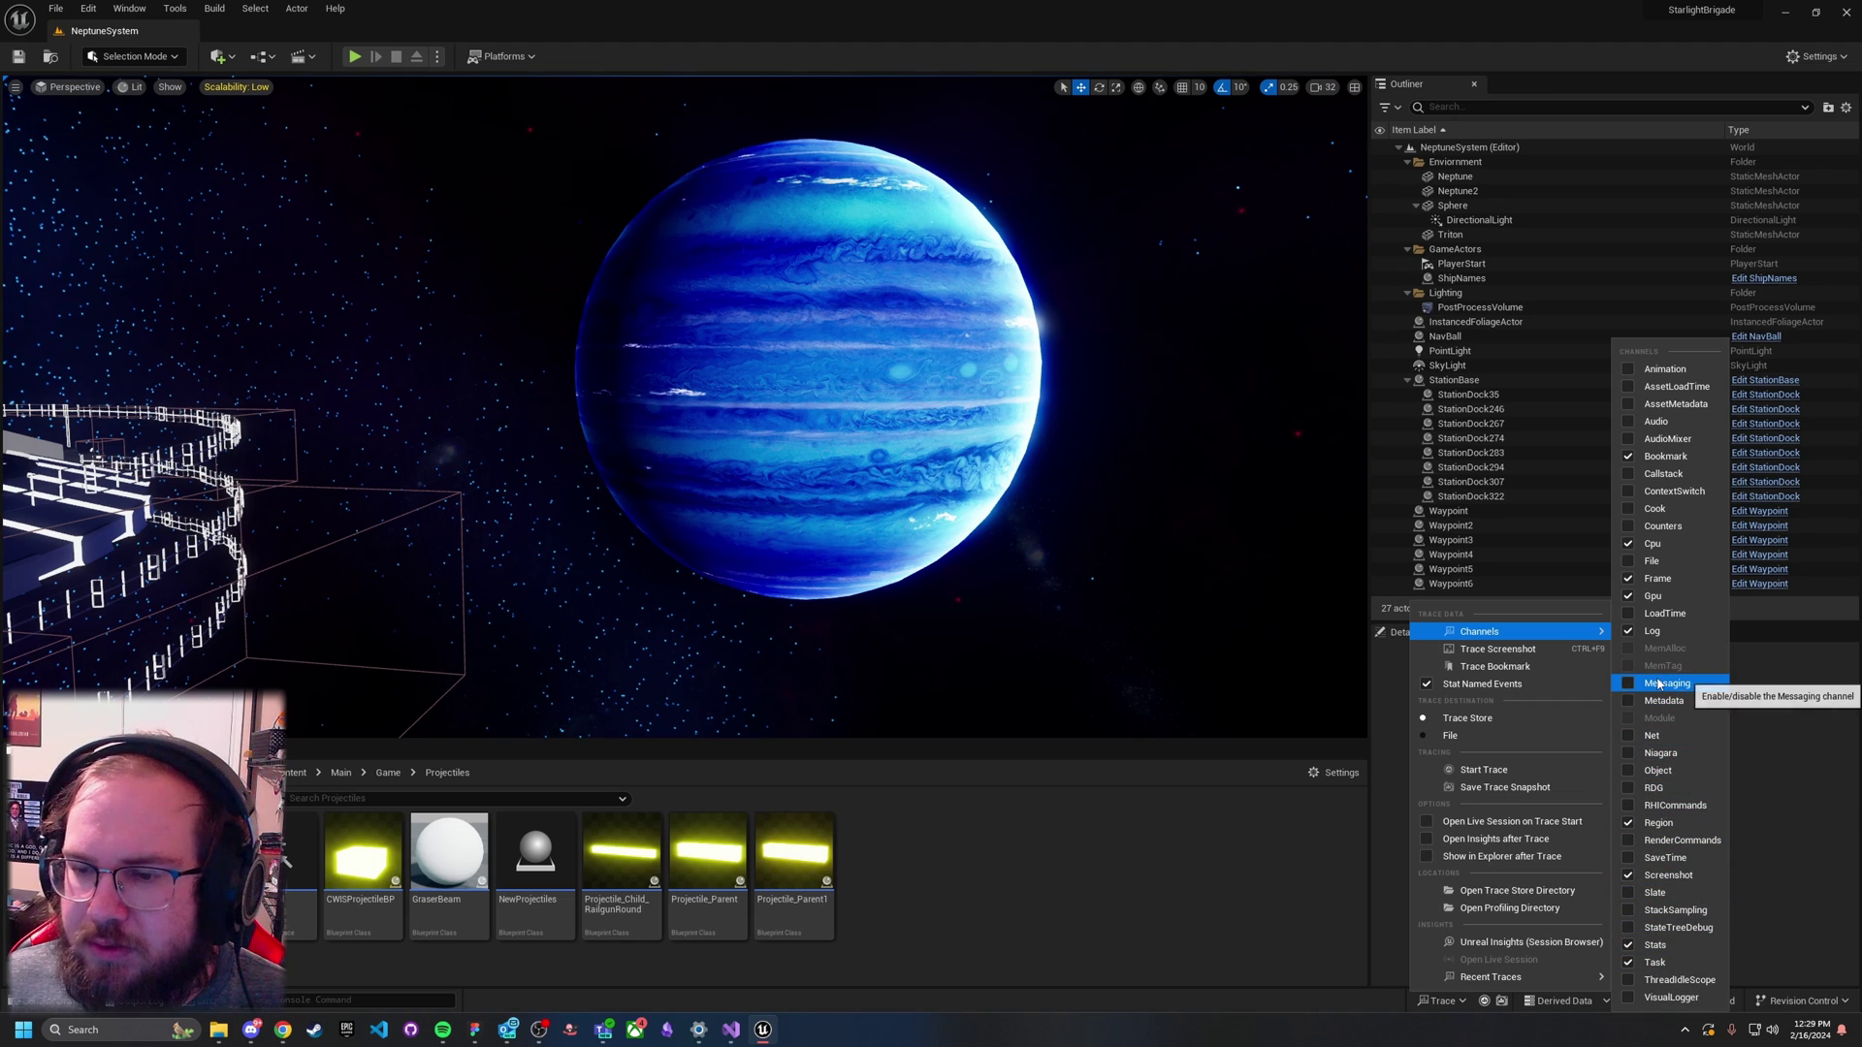
left_click(1629, 700)
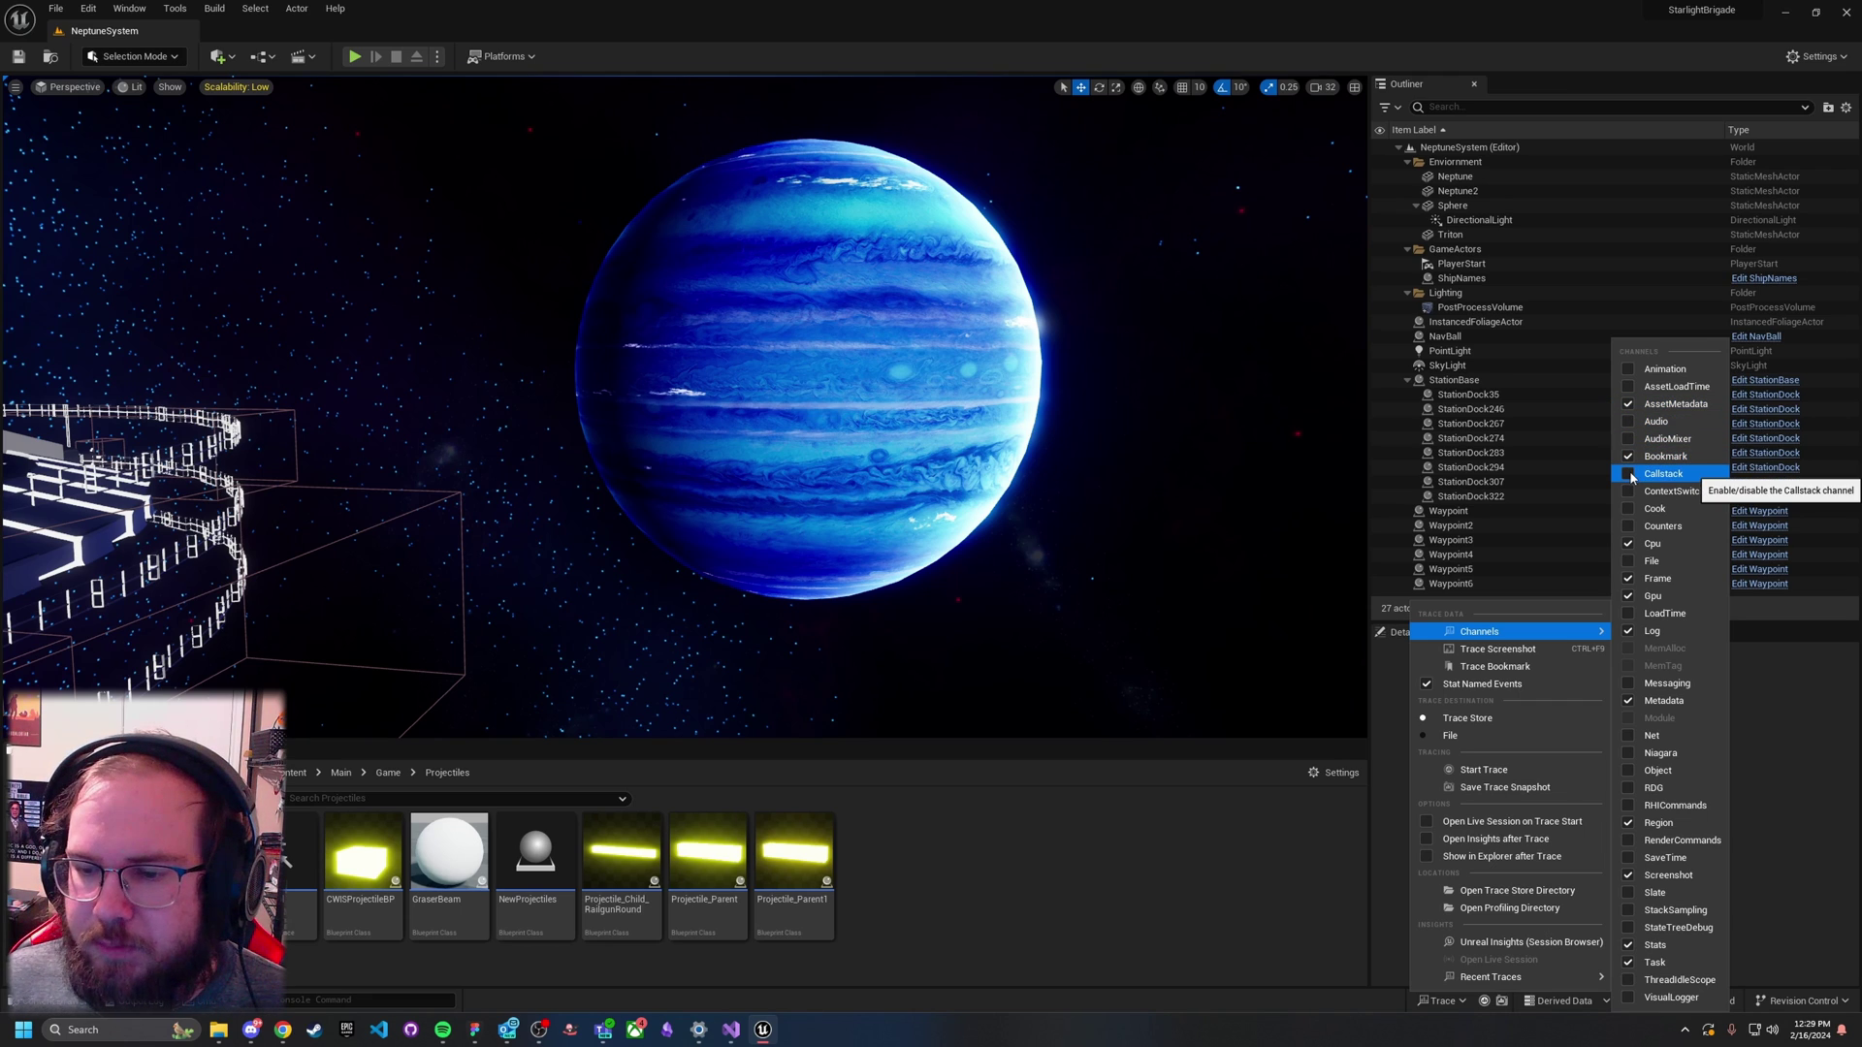
left_click(1630, 928)
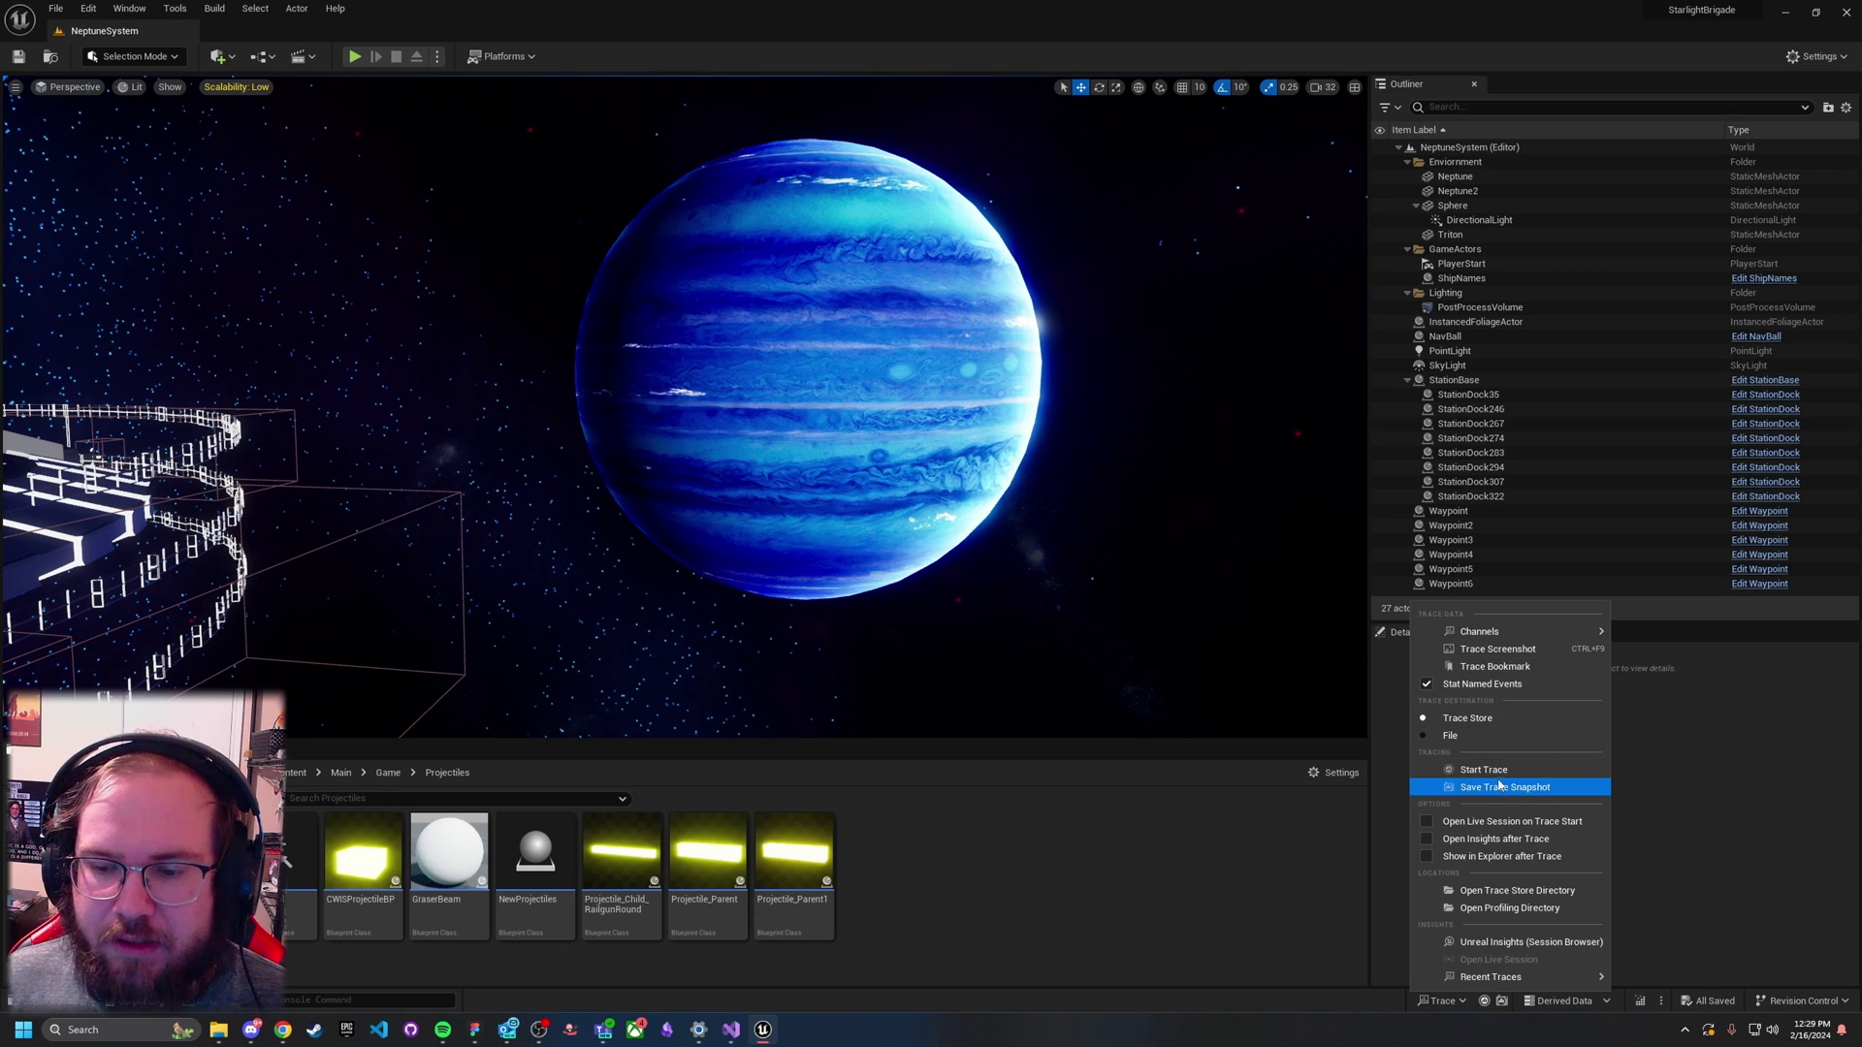
Step: Enable the Niagara trace channel in Trace > Channels and close the menu
left_click(1455, 1005)
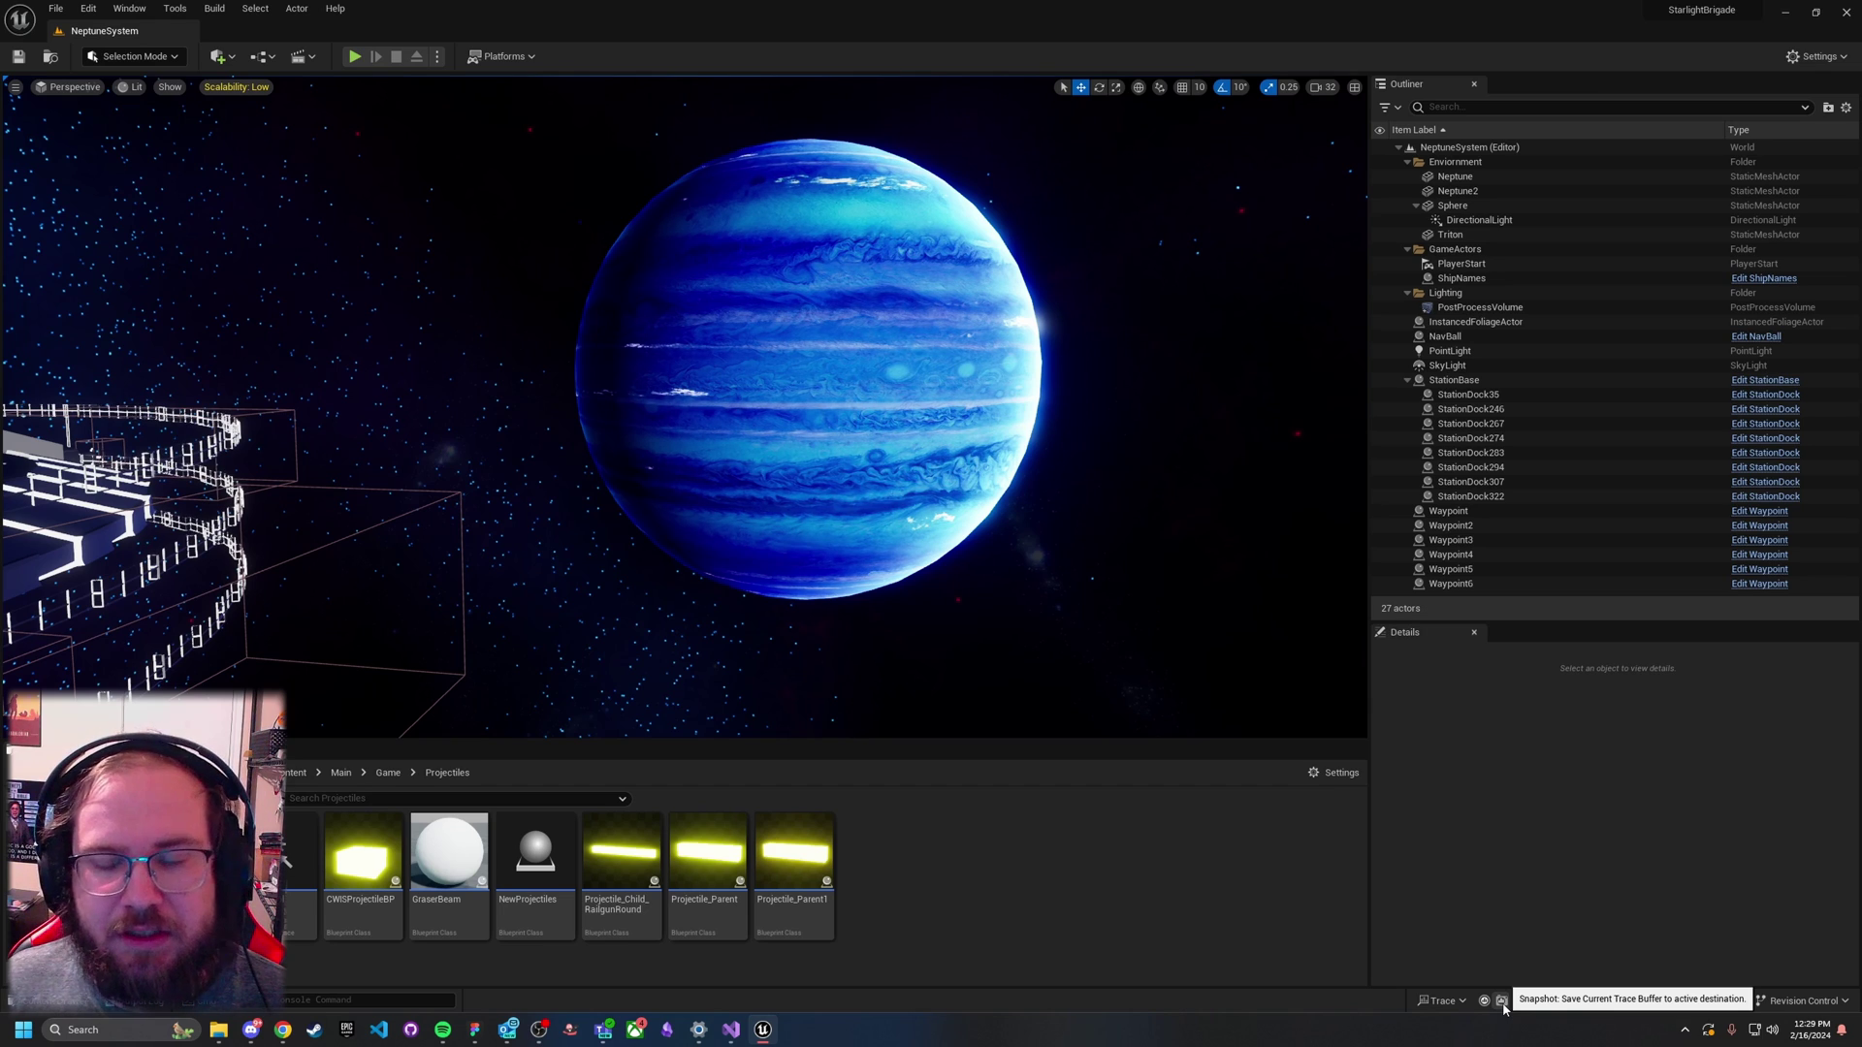
left_click(1442, 1001)
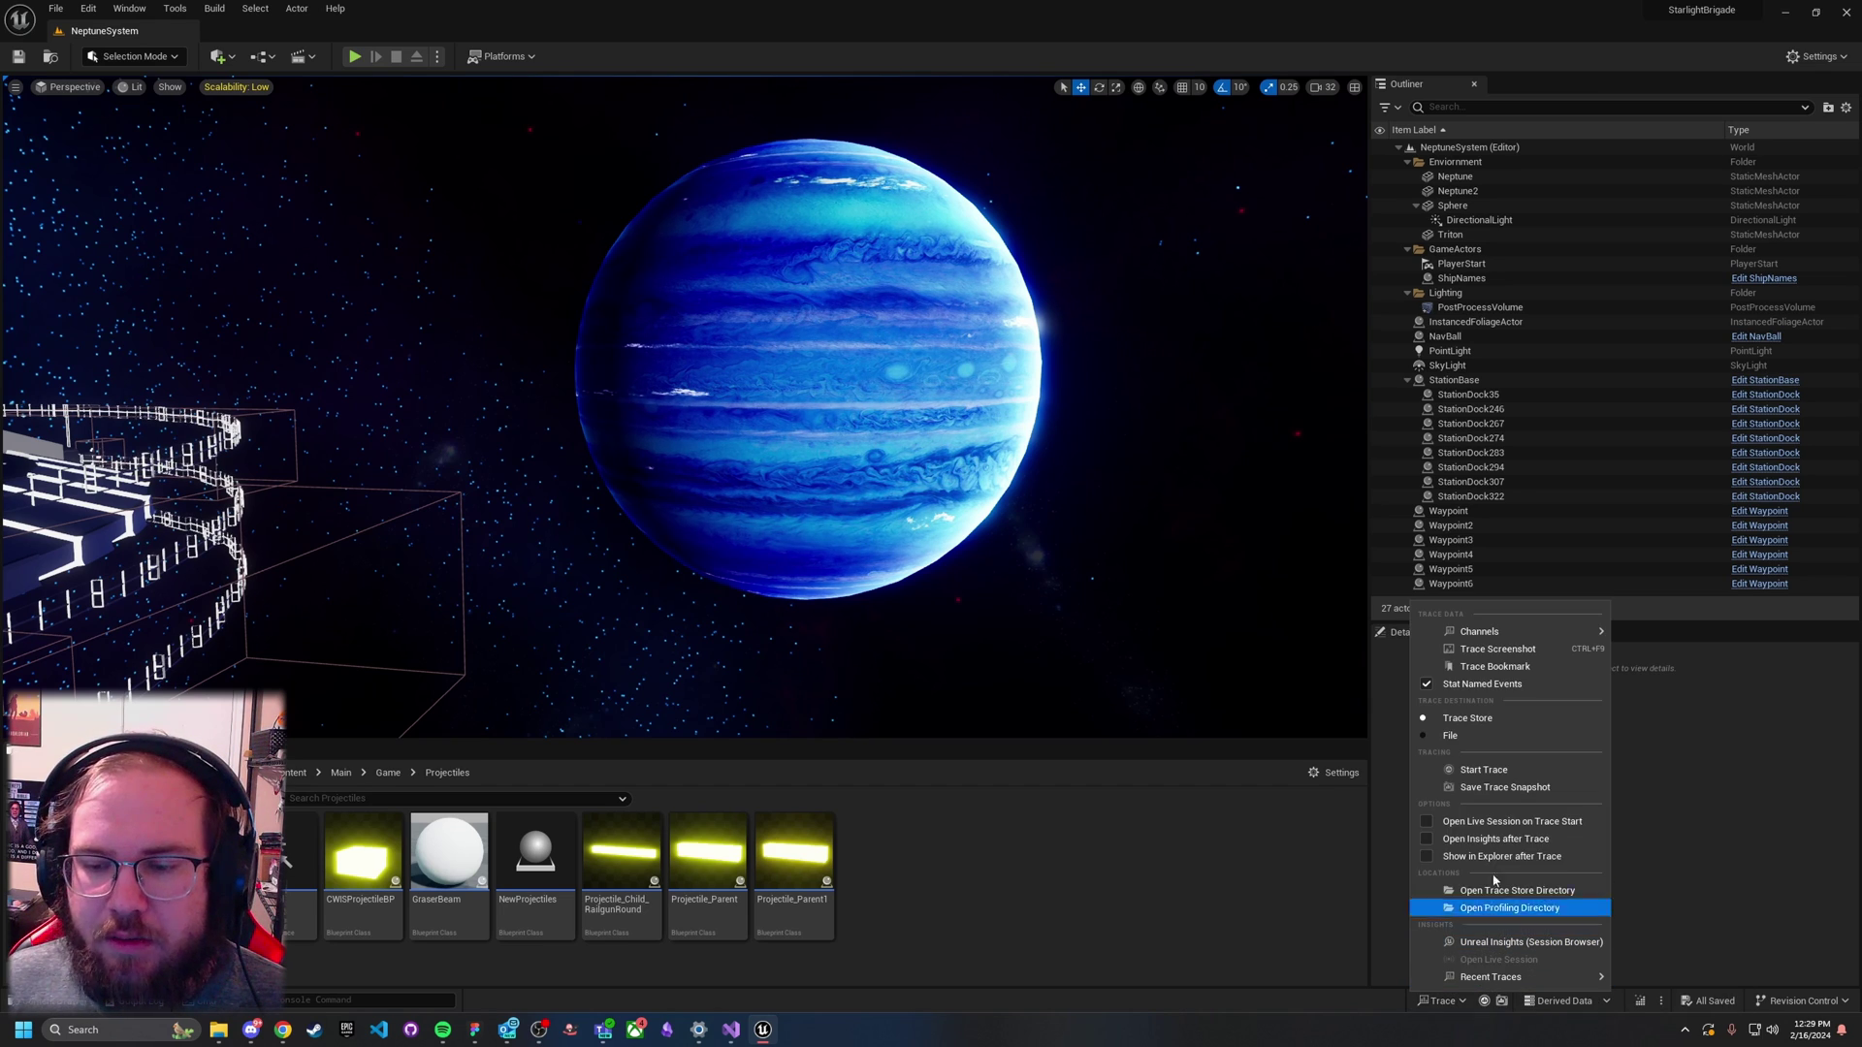
mouse_move(1533, 633)
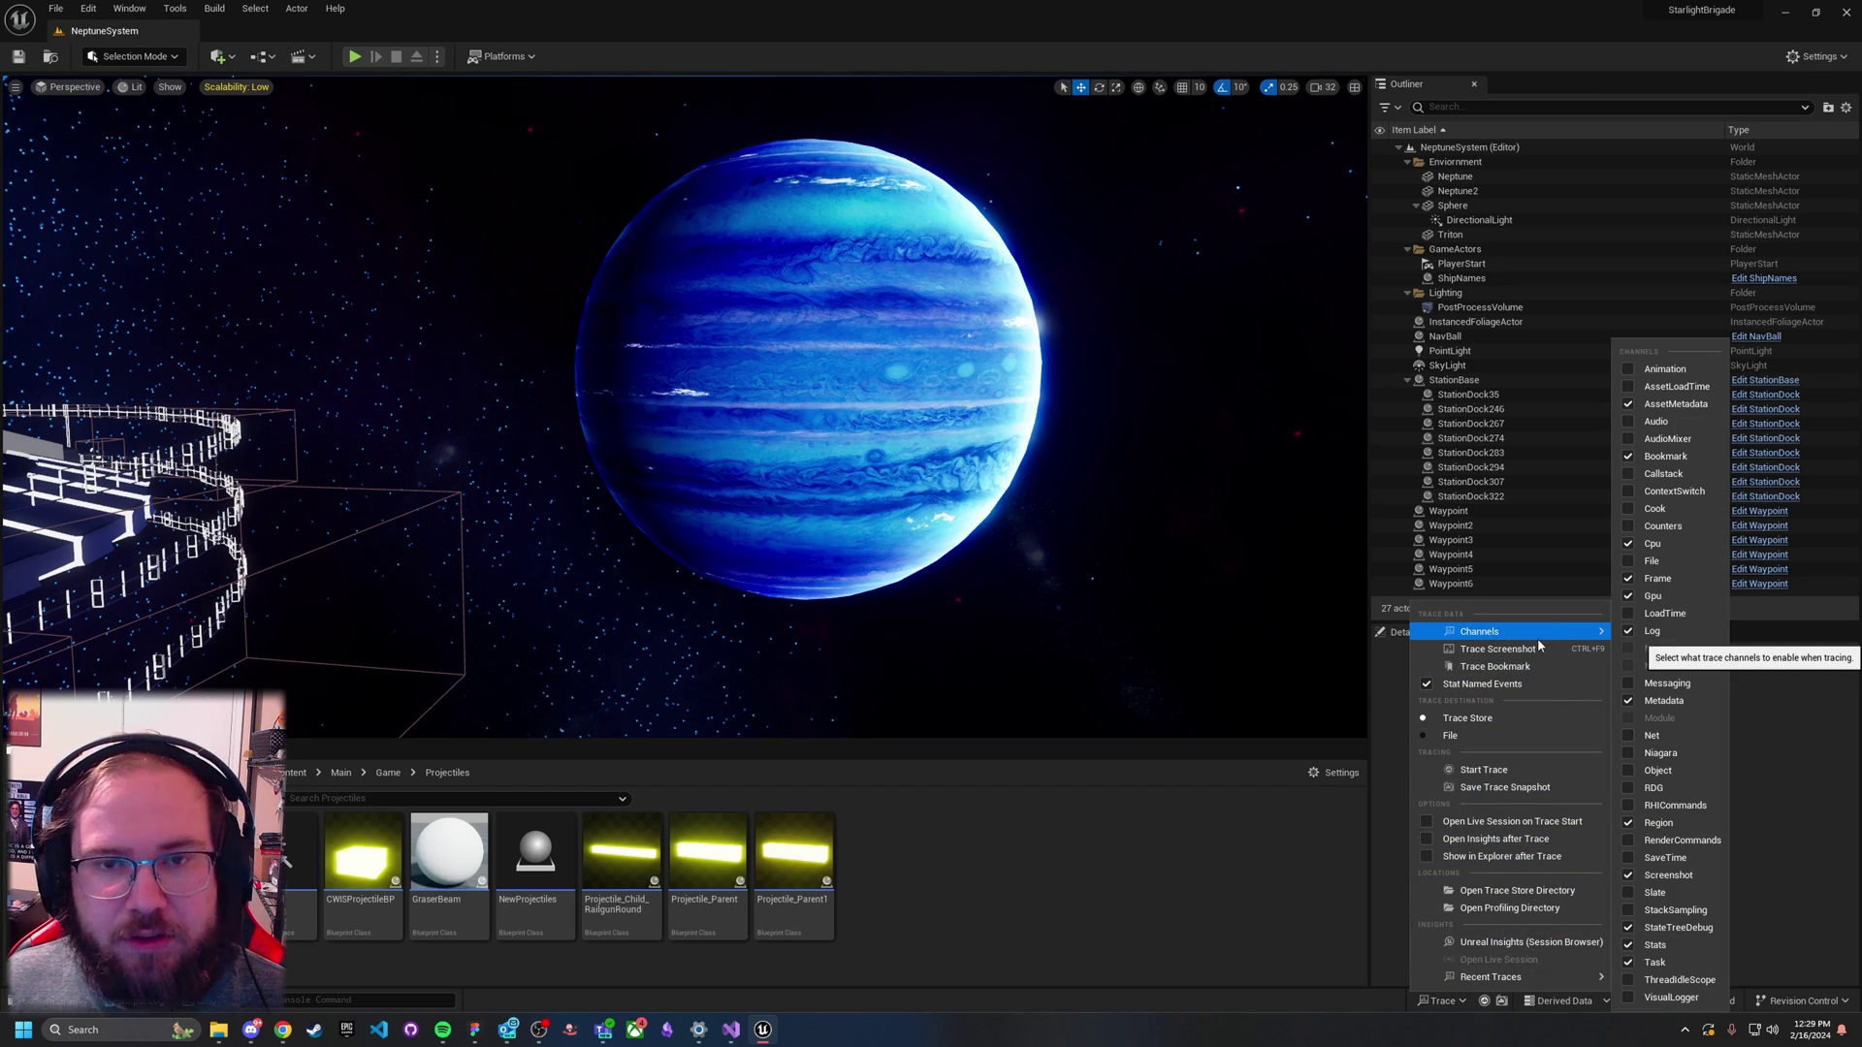
left_click(1630, 754)
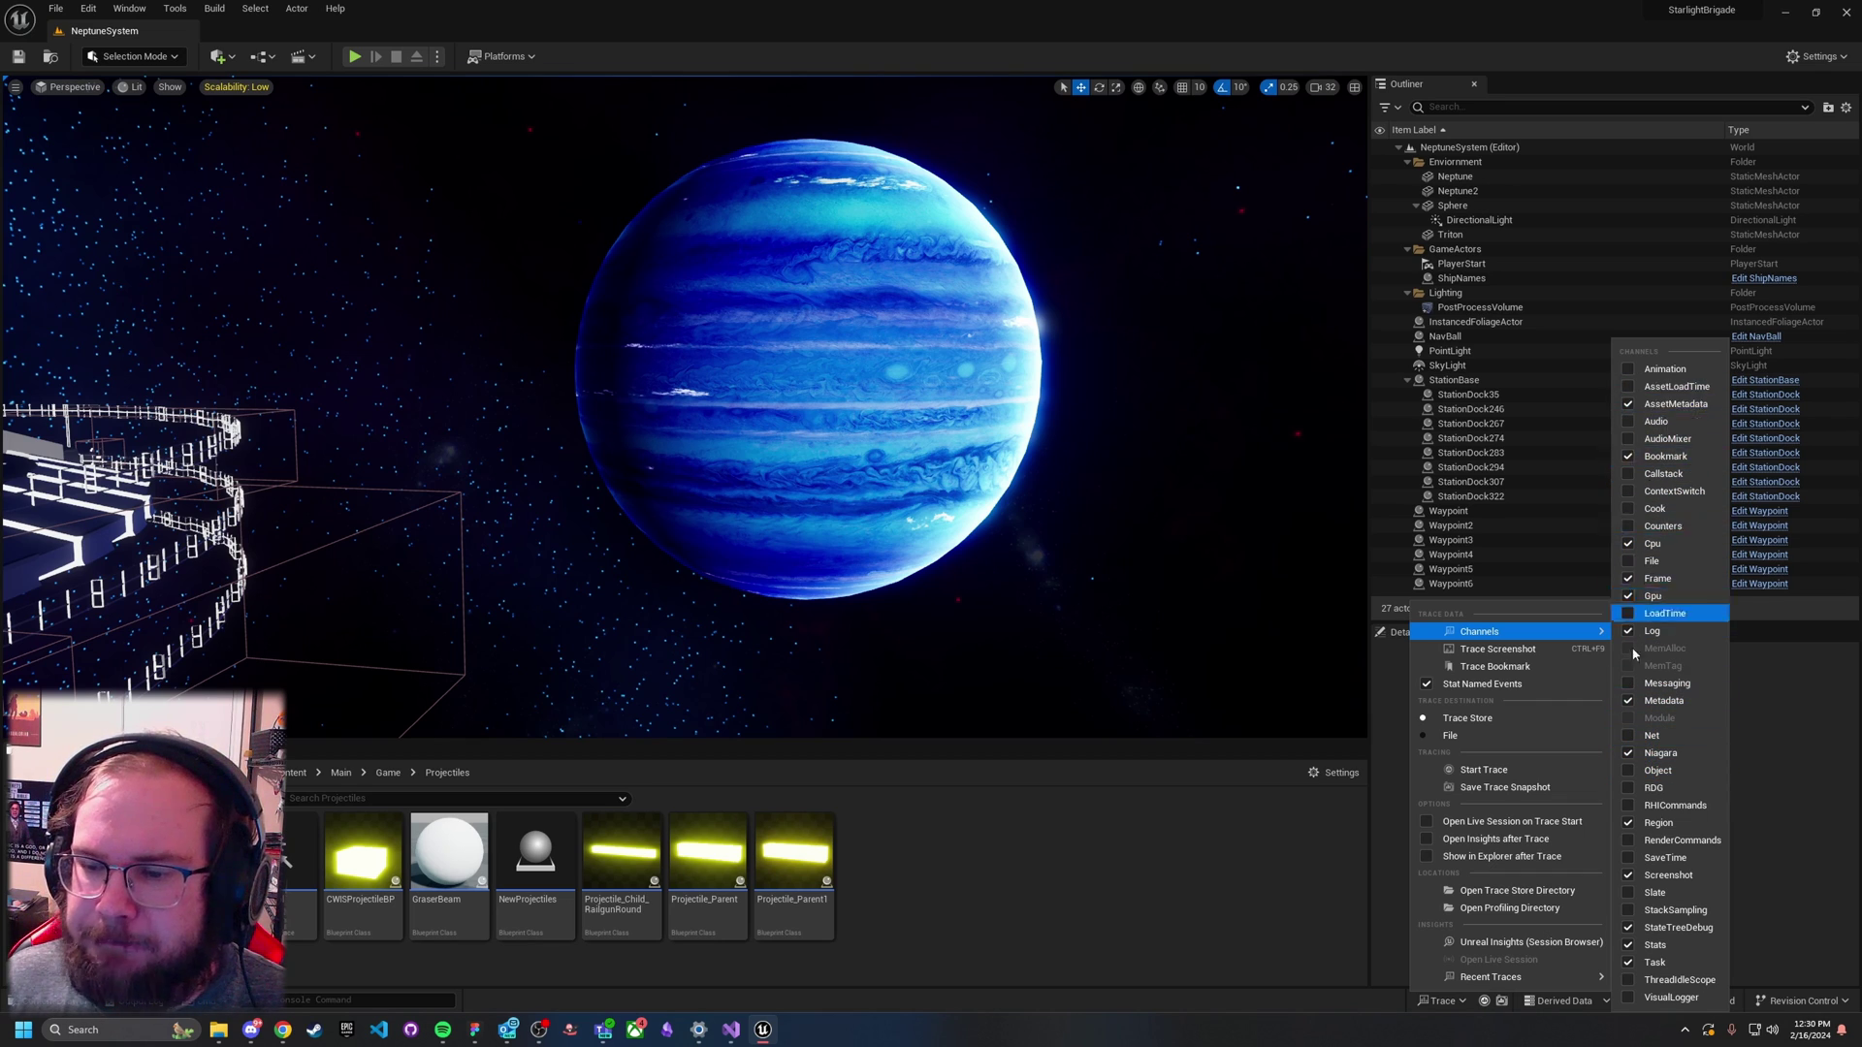
left_click(1450, 999)
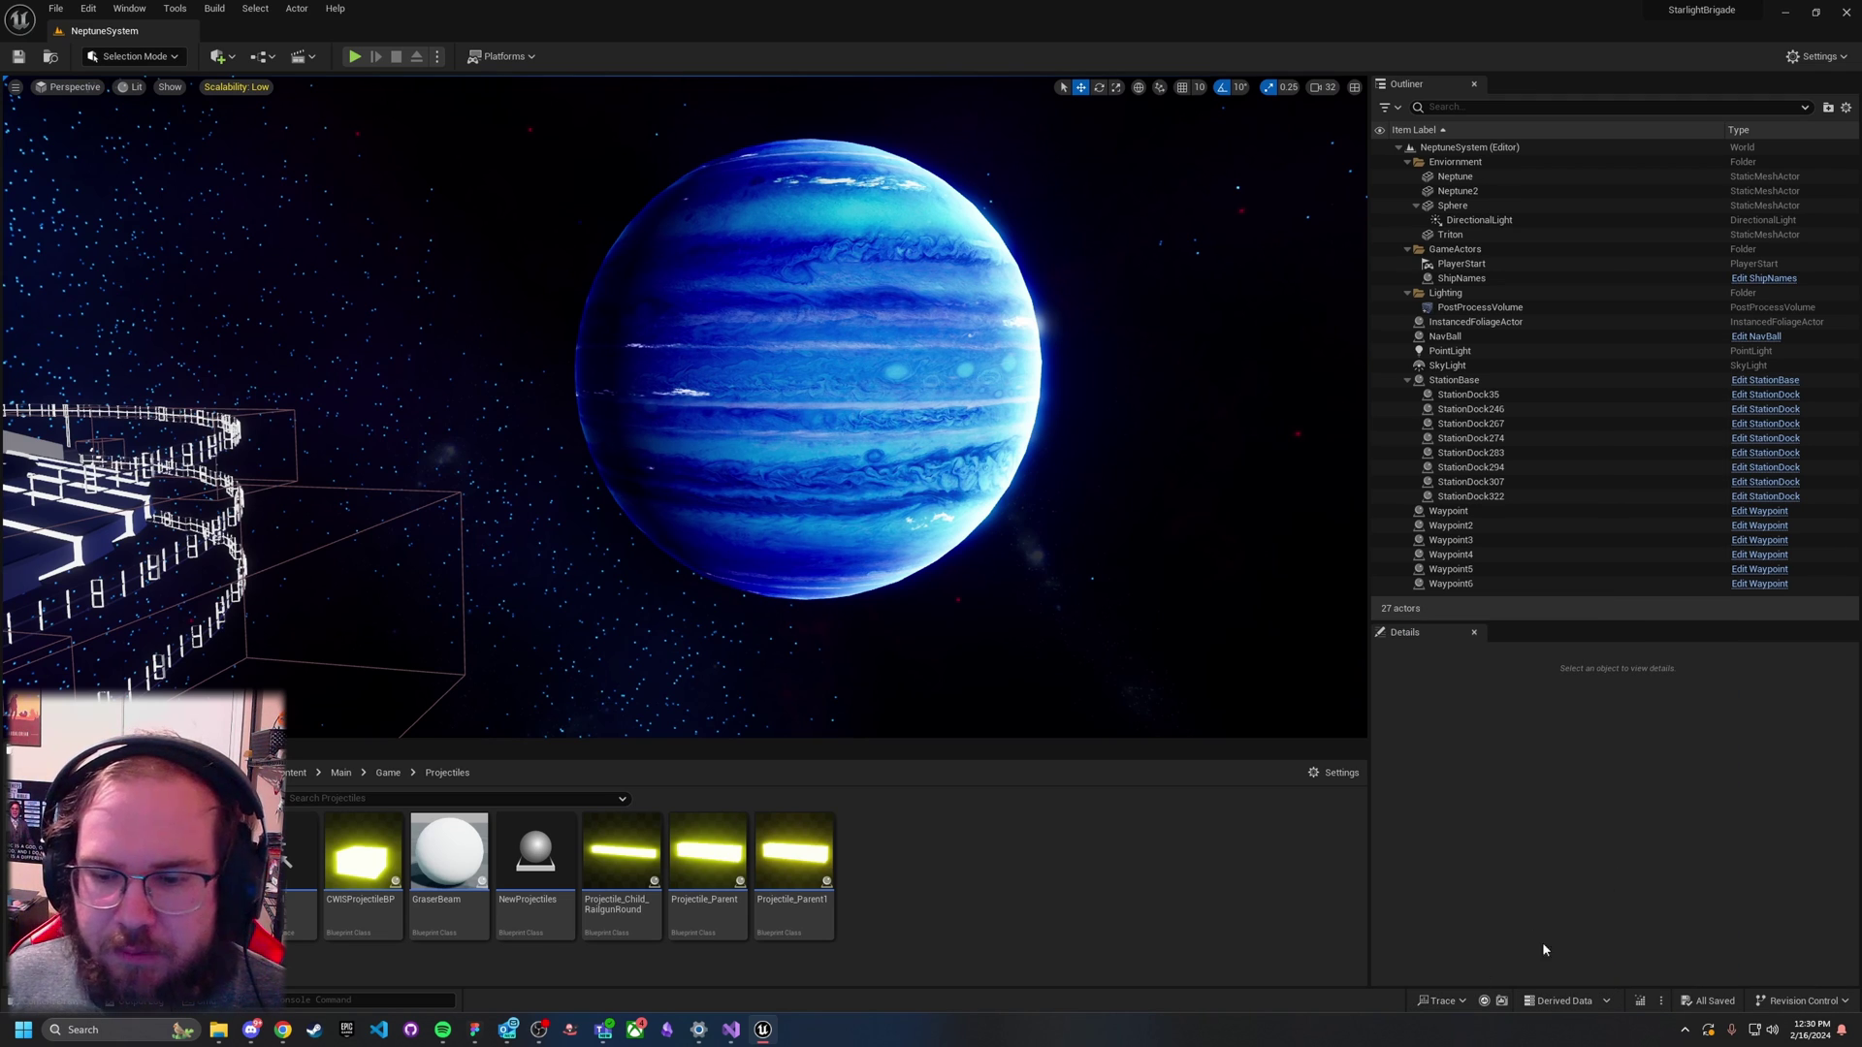
Step: Start trace recording, play the NeptuneSystem level and make the game fullscreen with F11
left_click(1484, 1001)
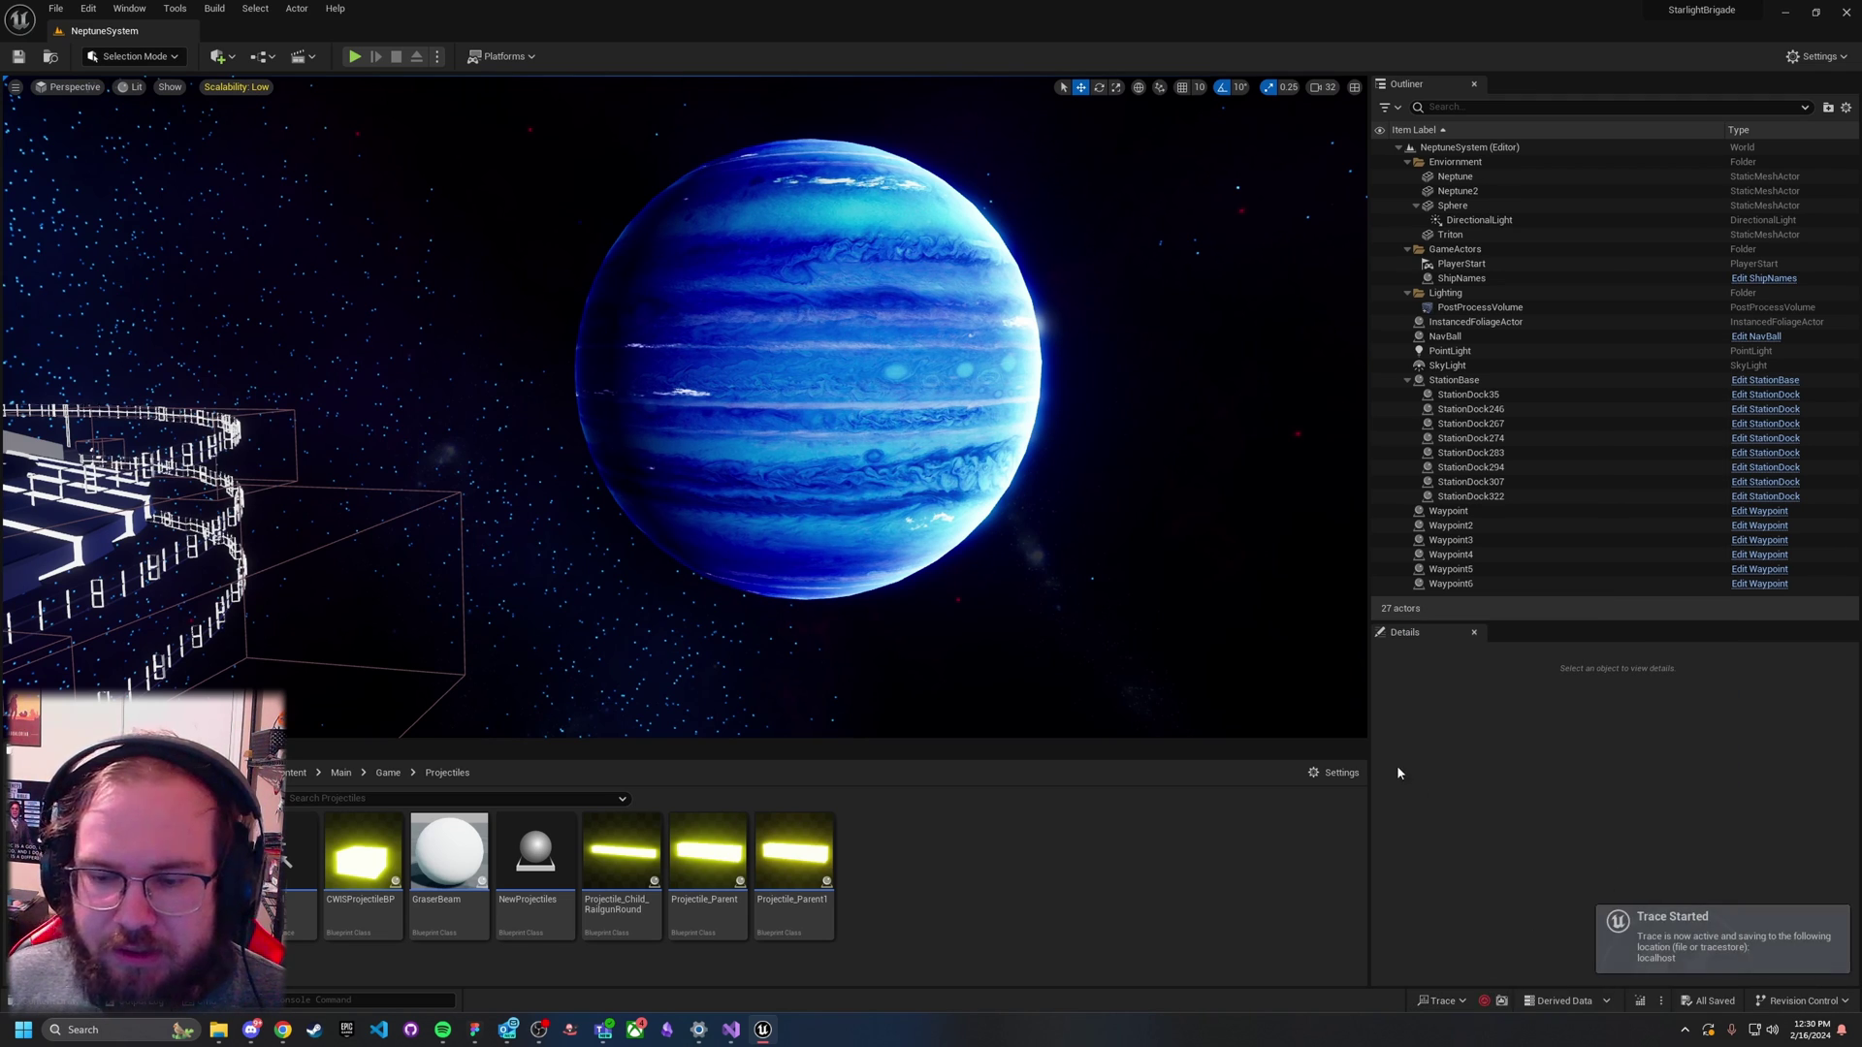
left_click(354, 59)
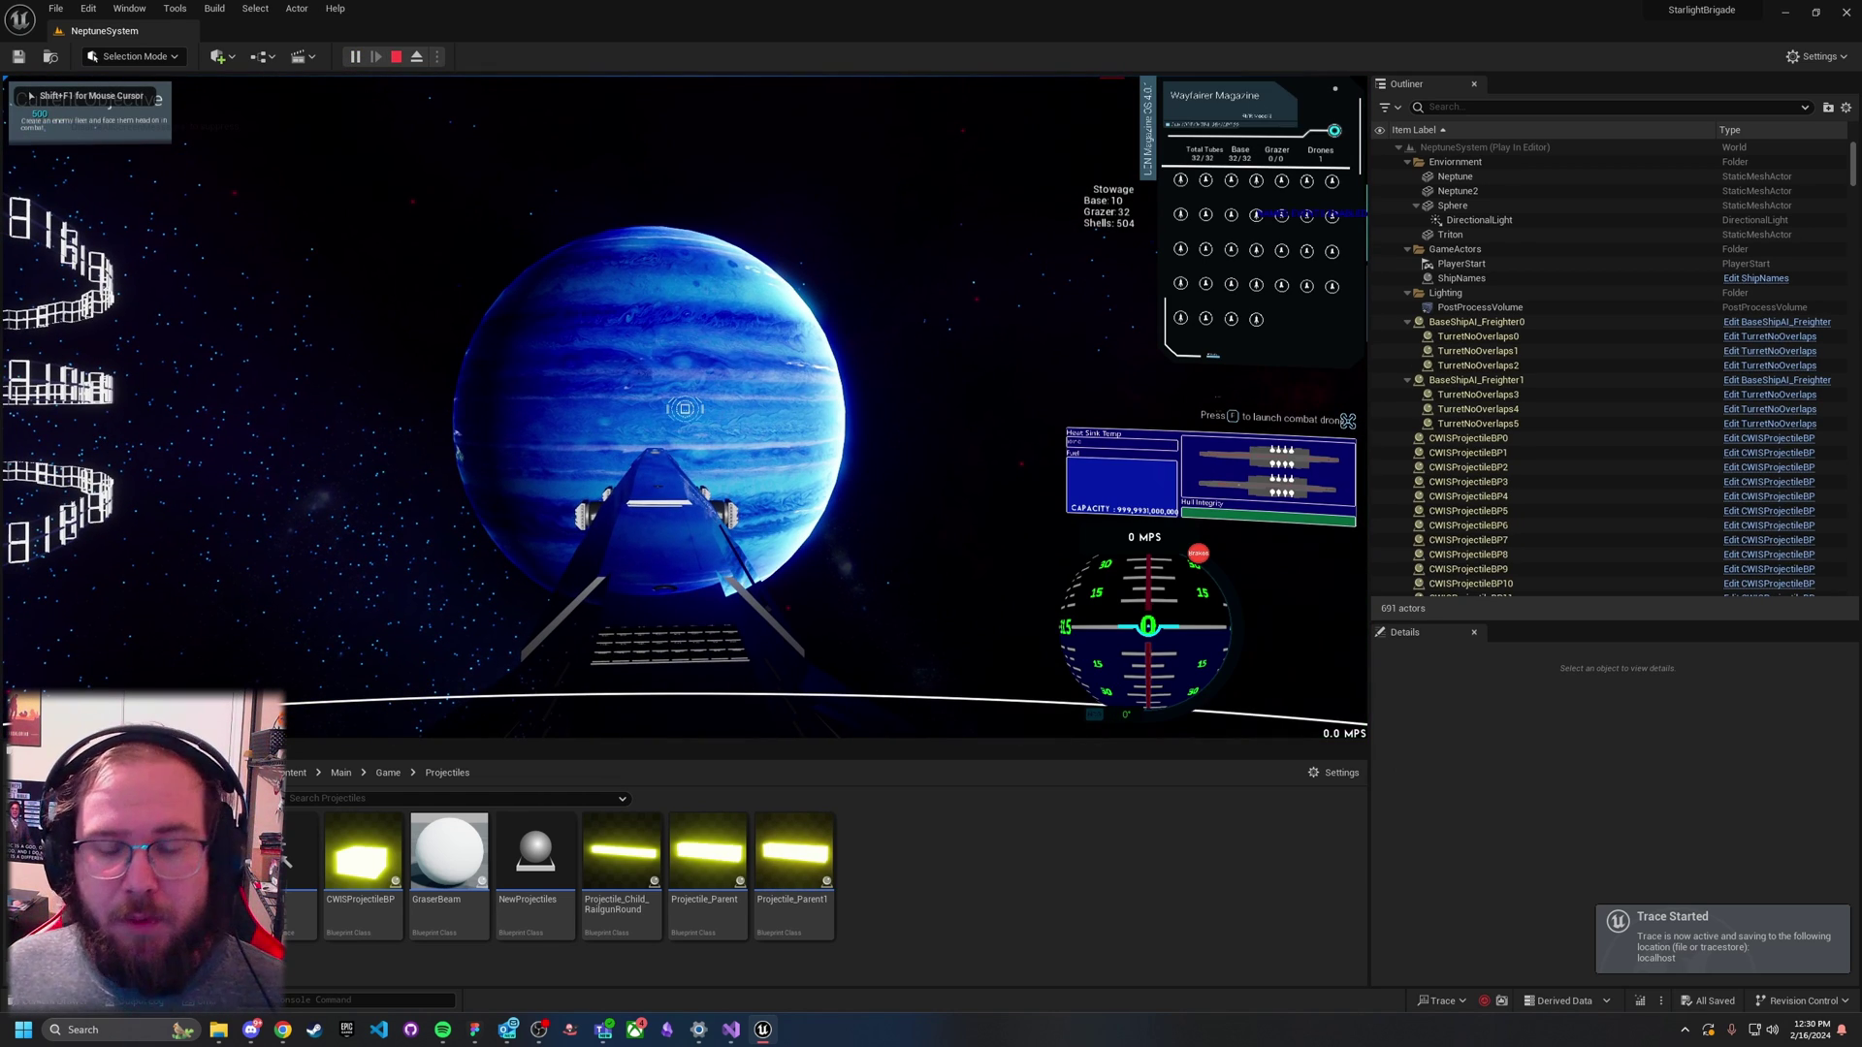
key("F11")
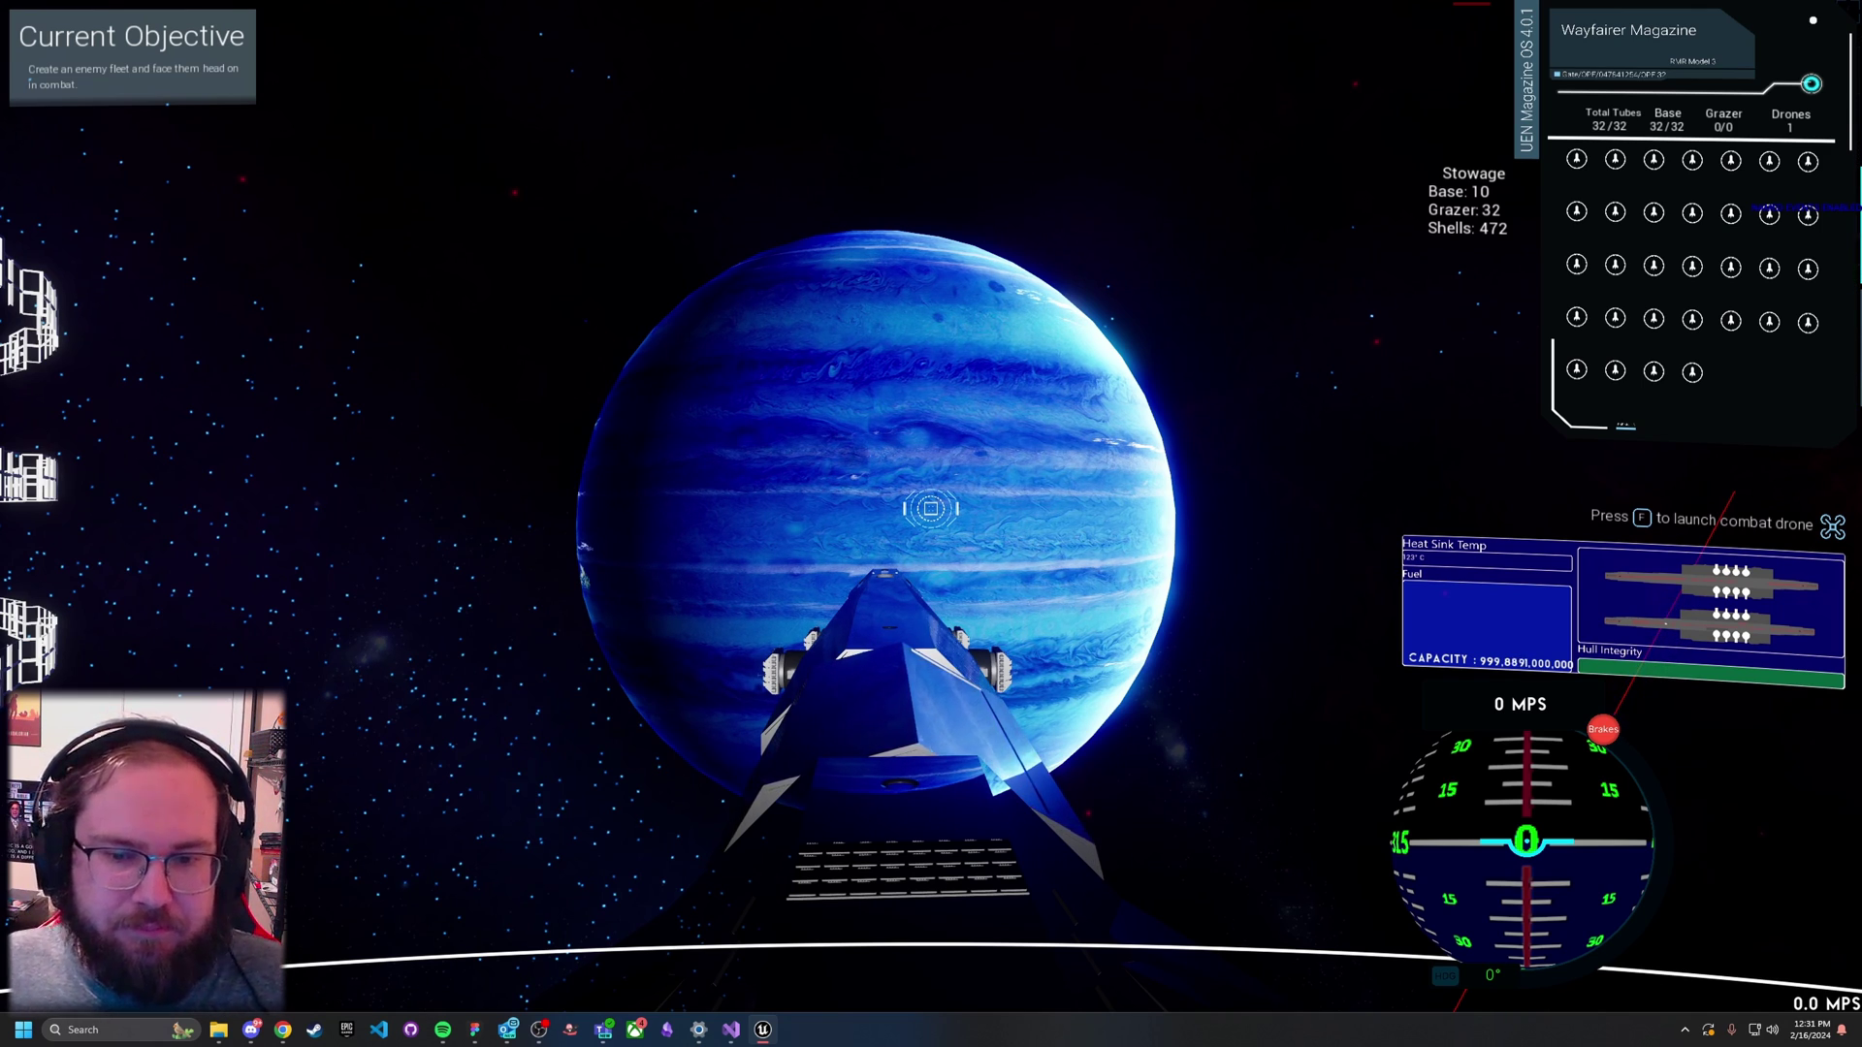
Step: Swing the camera around the ship, launch a combat drone and fire the main engine
left_click(931, 508)
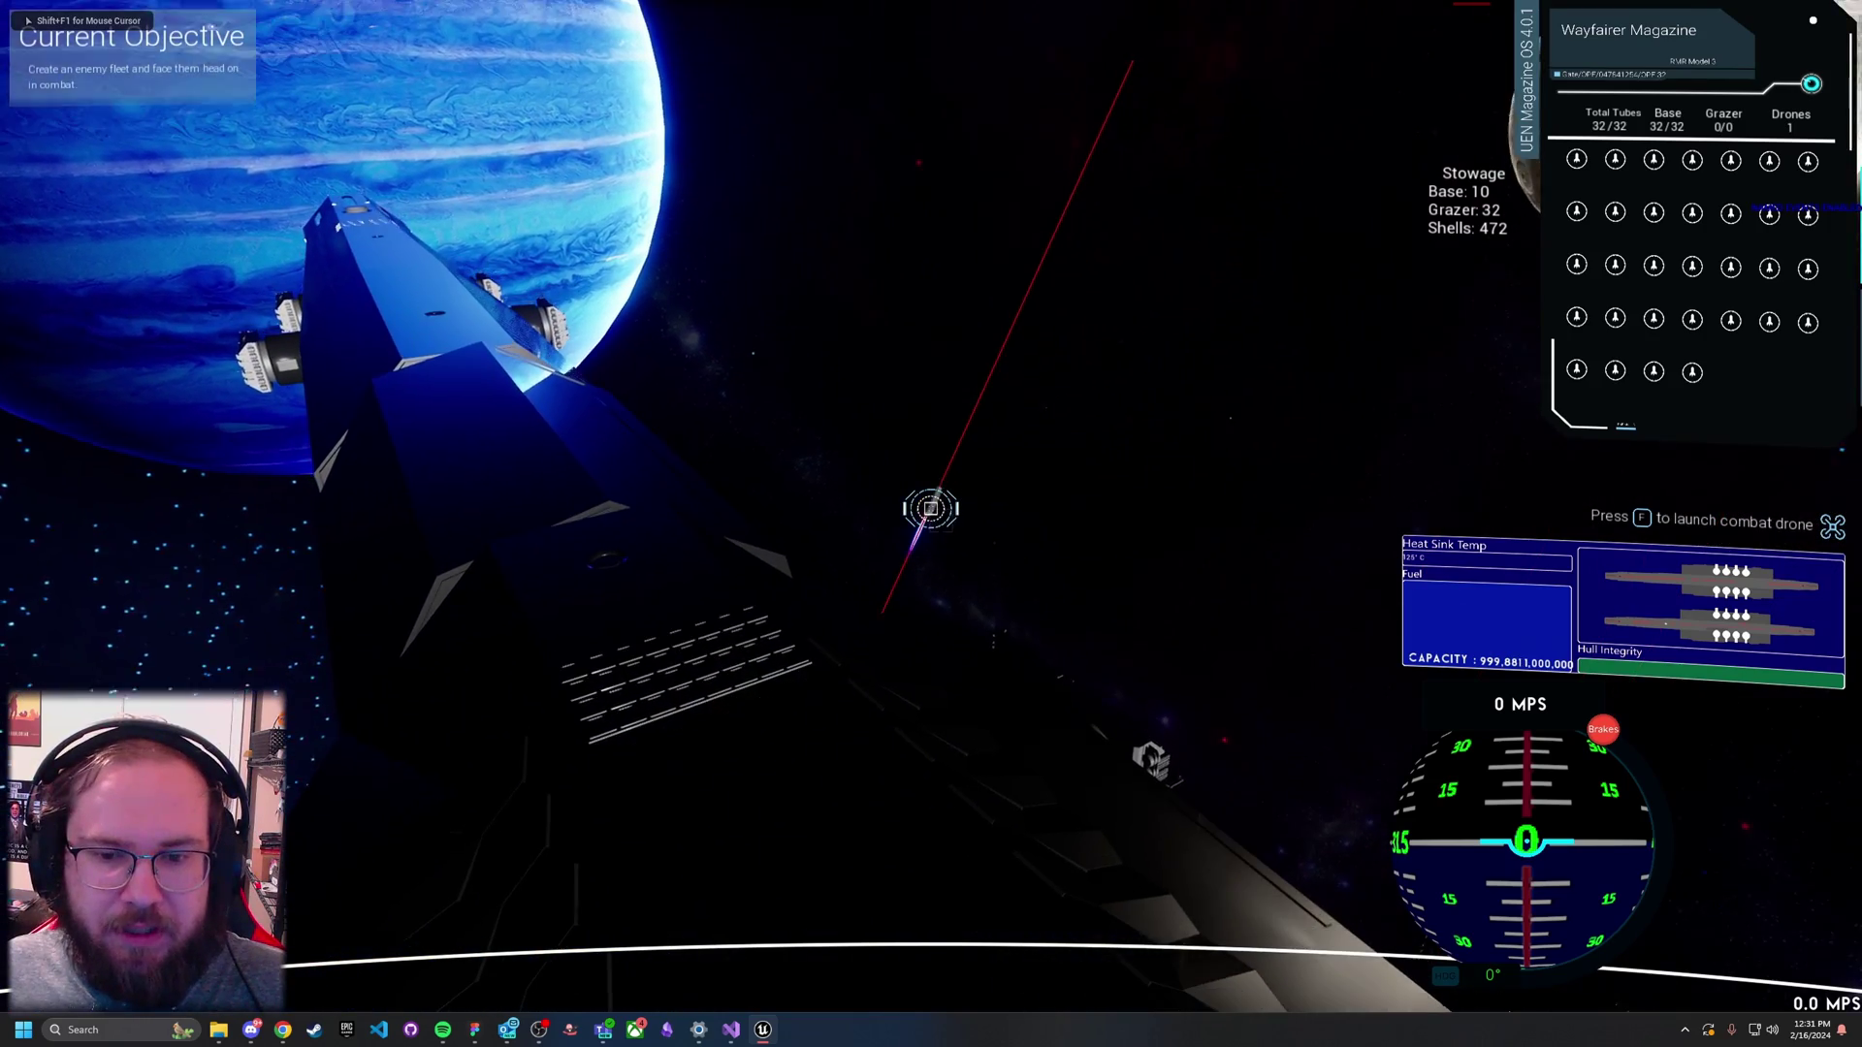
scroll(931, 508, "down", 5)
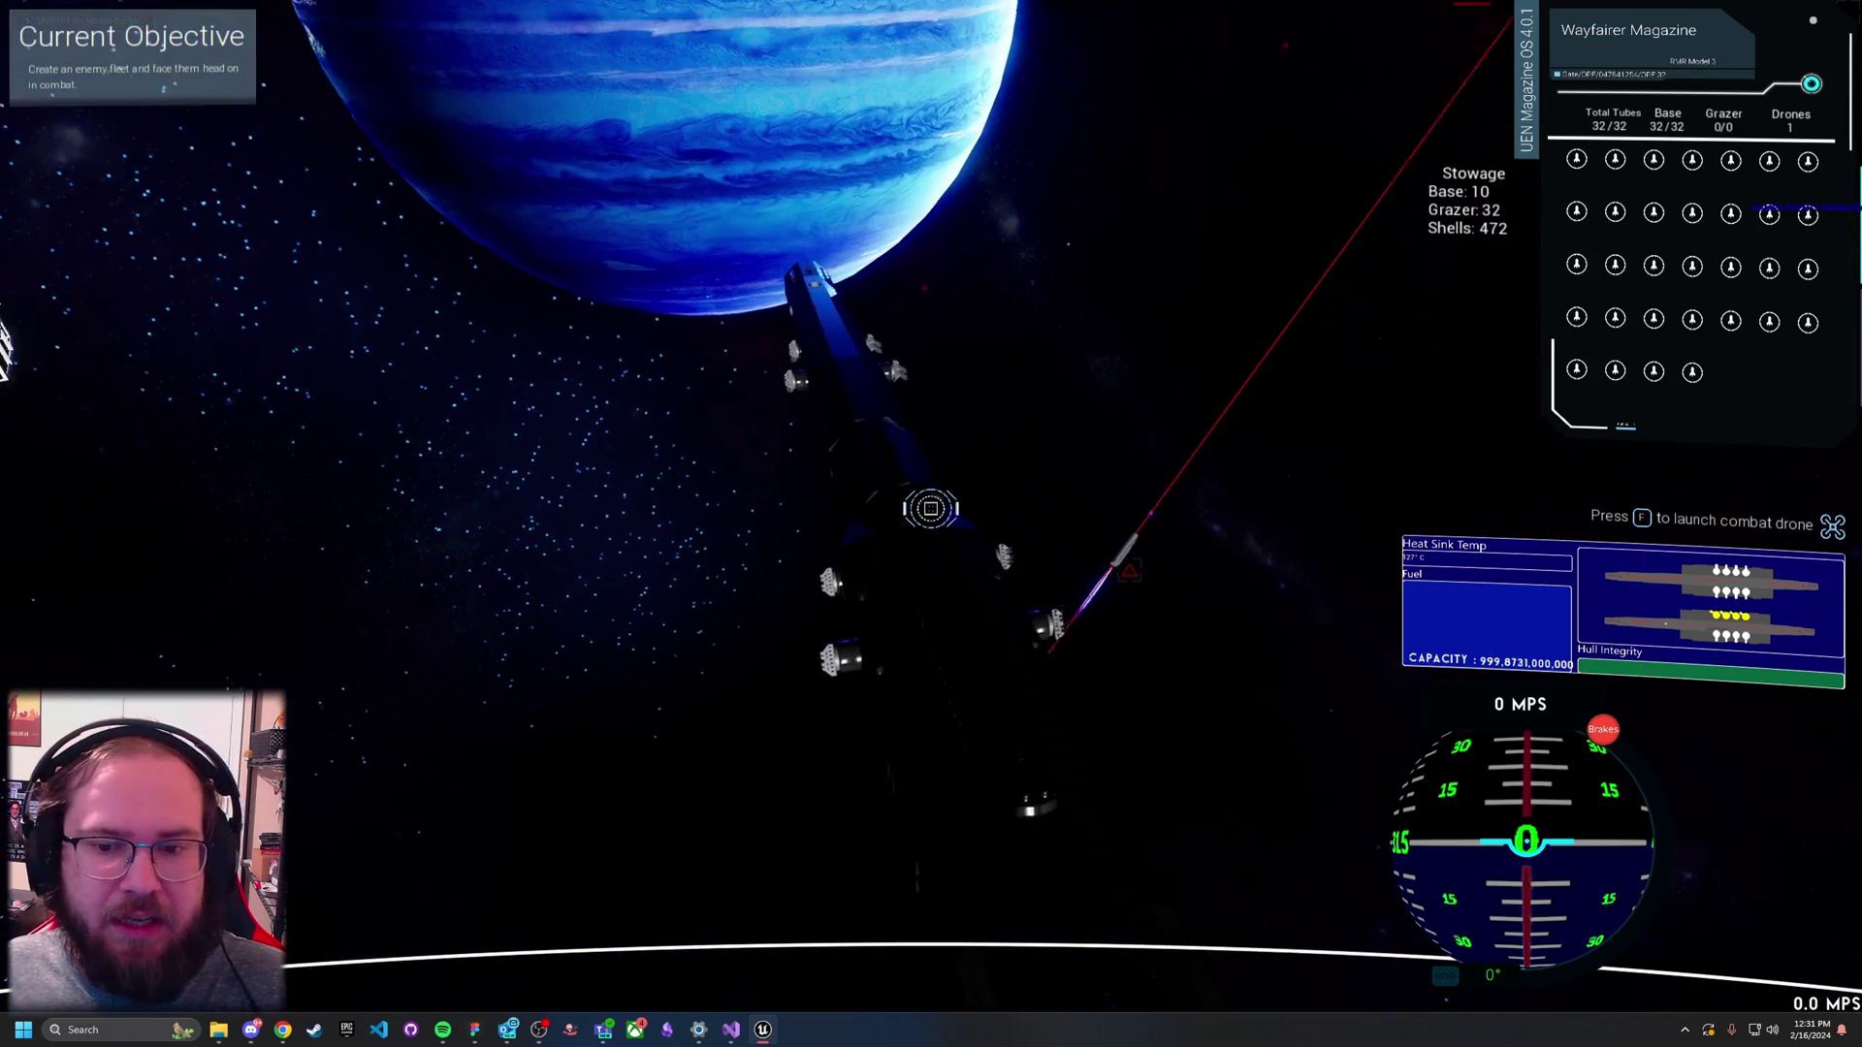
left_click_drag(931, 508, 936, 465)
key("f")
key("w")
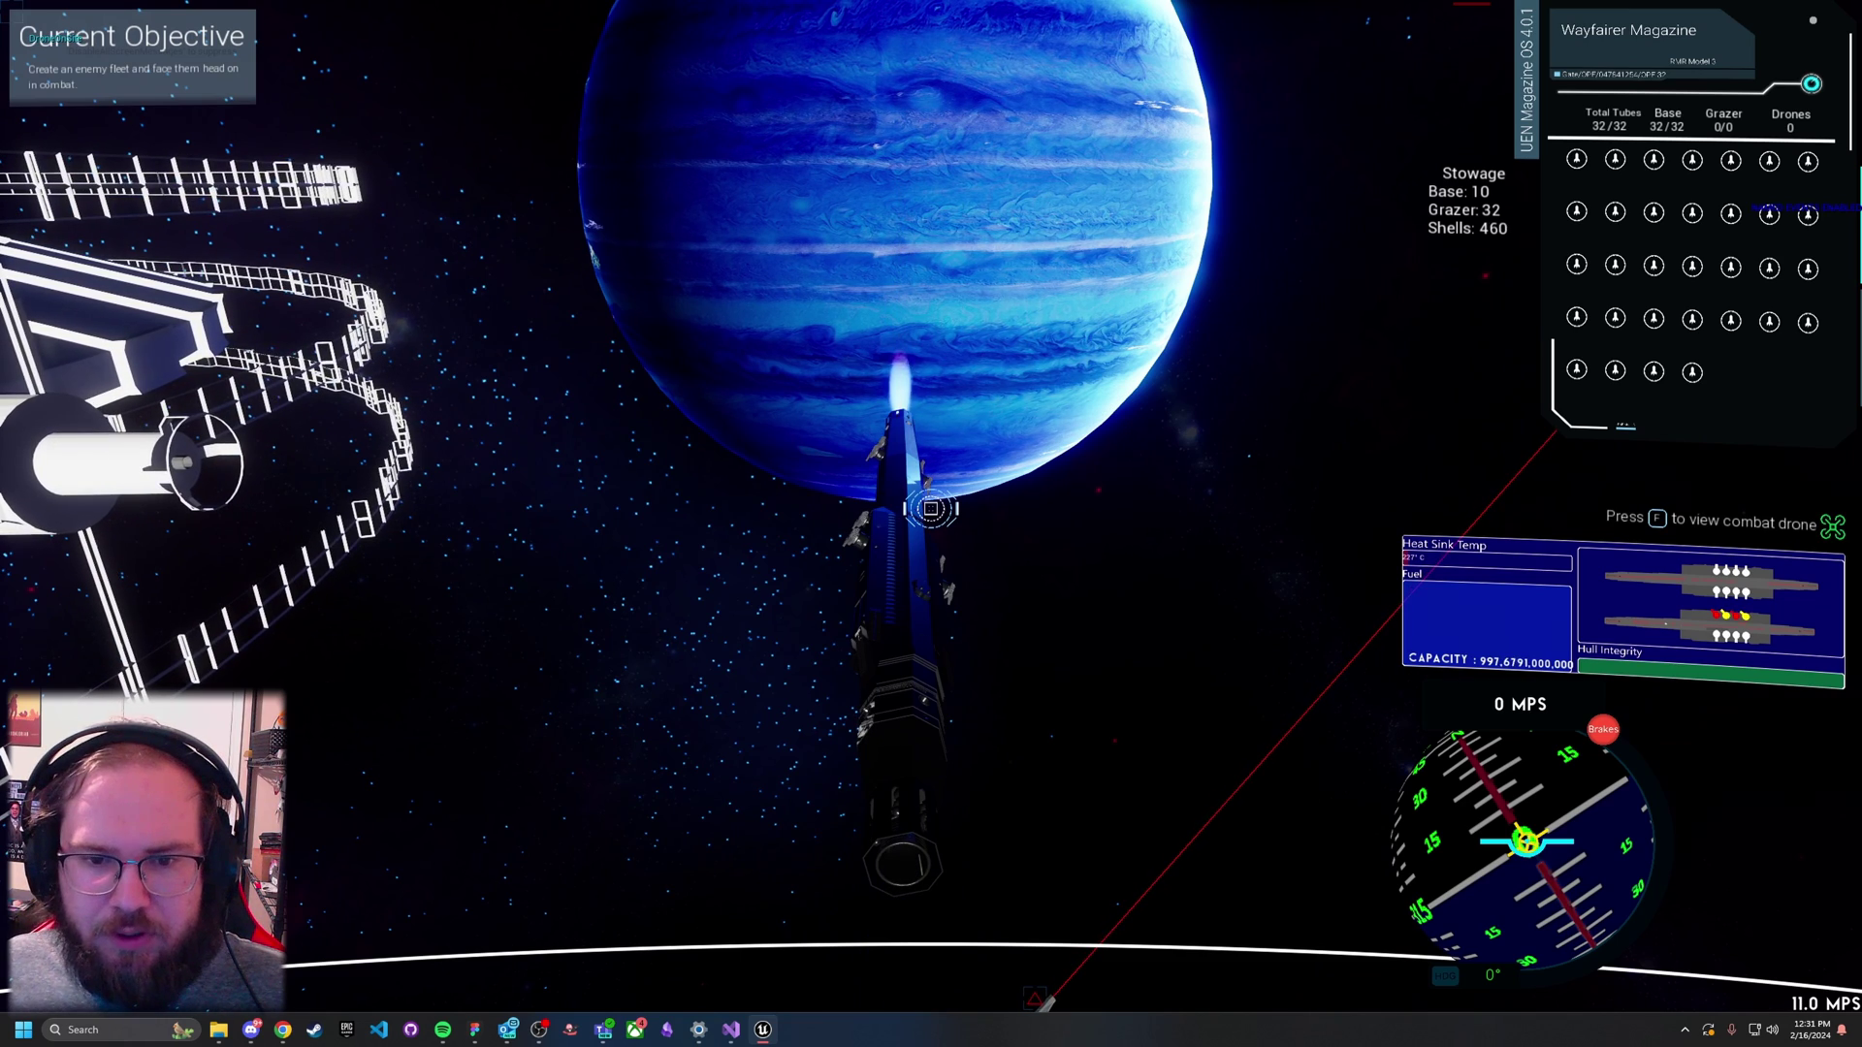
Step: Fire a 20-missile salvo from the Salvo Builder, then throttle the ship into open space
key("v")
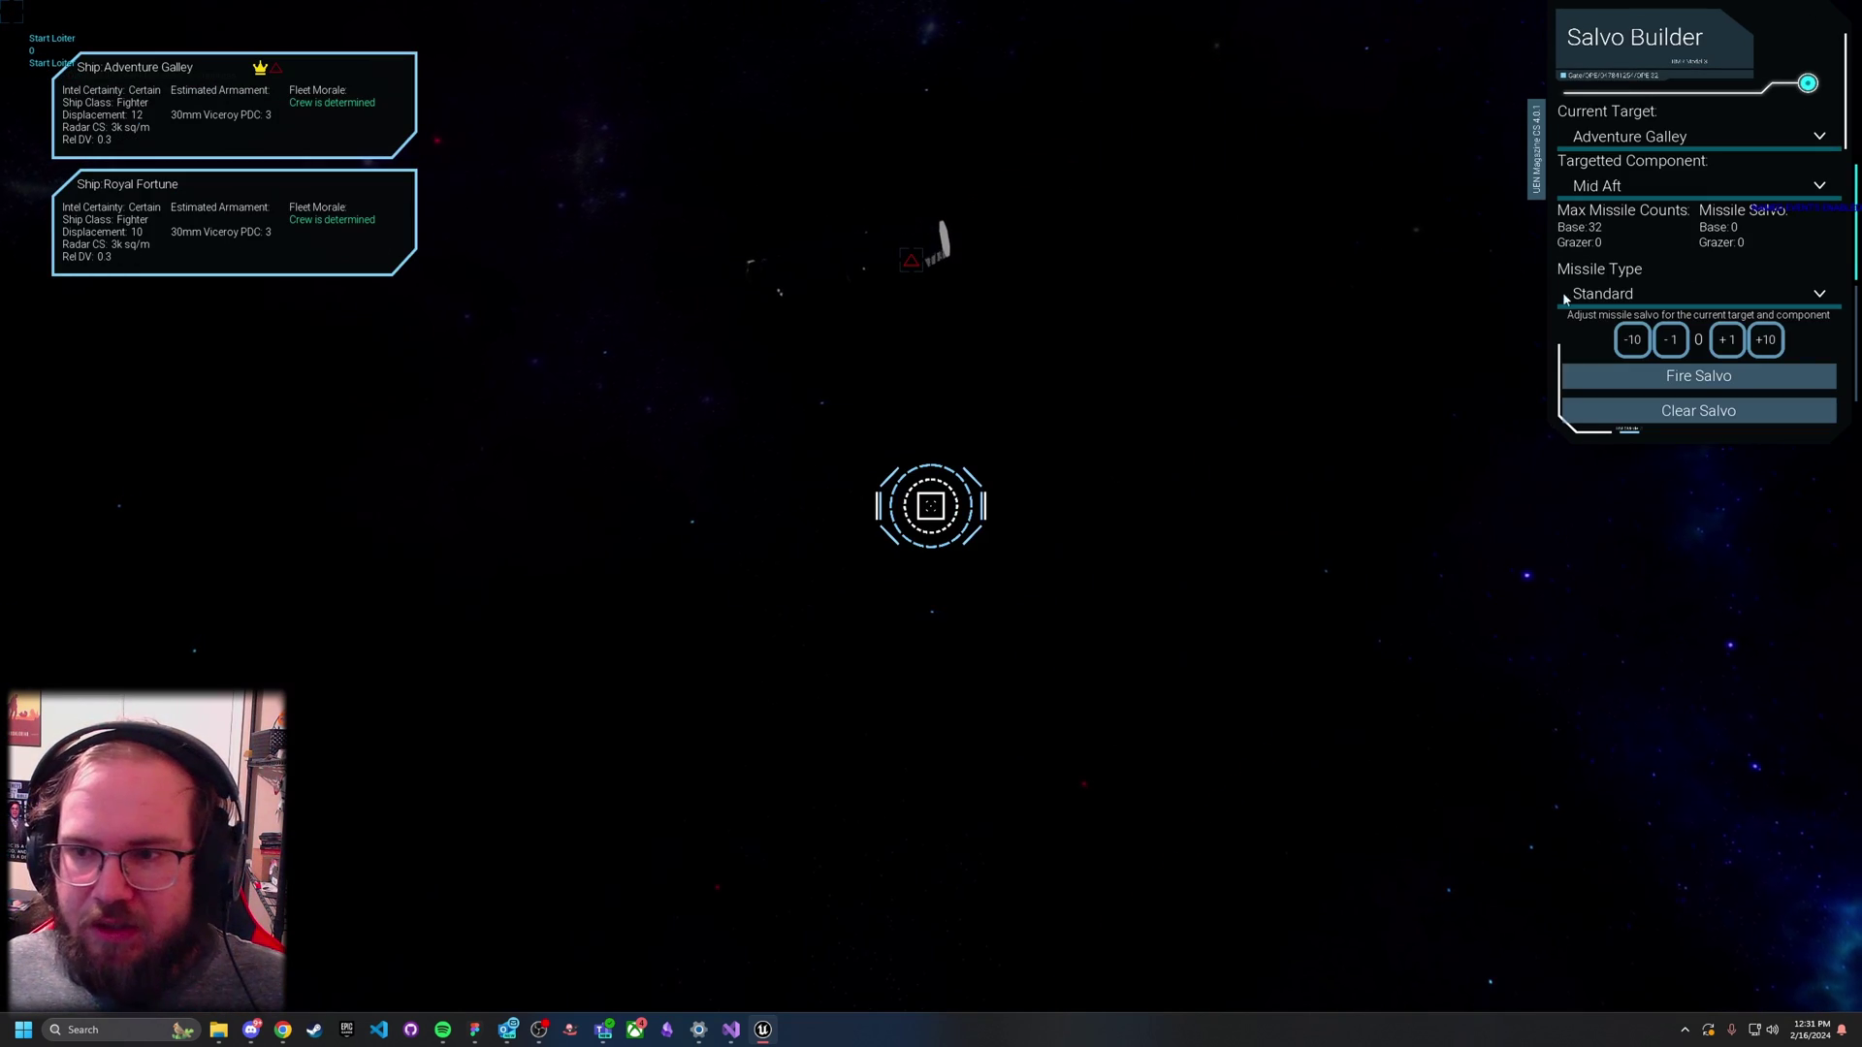
left_click(1765, 339)
left_click(1765, 340)
left_click(1736, 377)
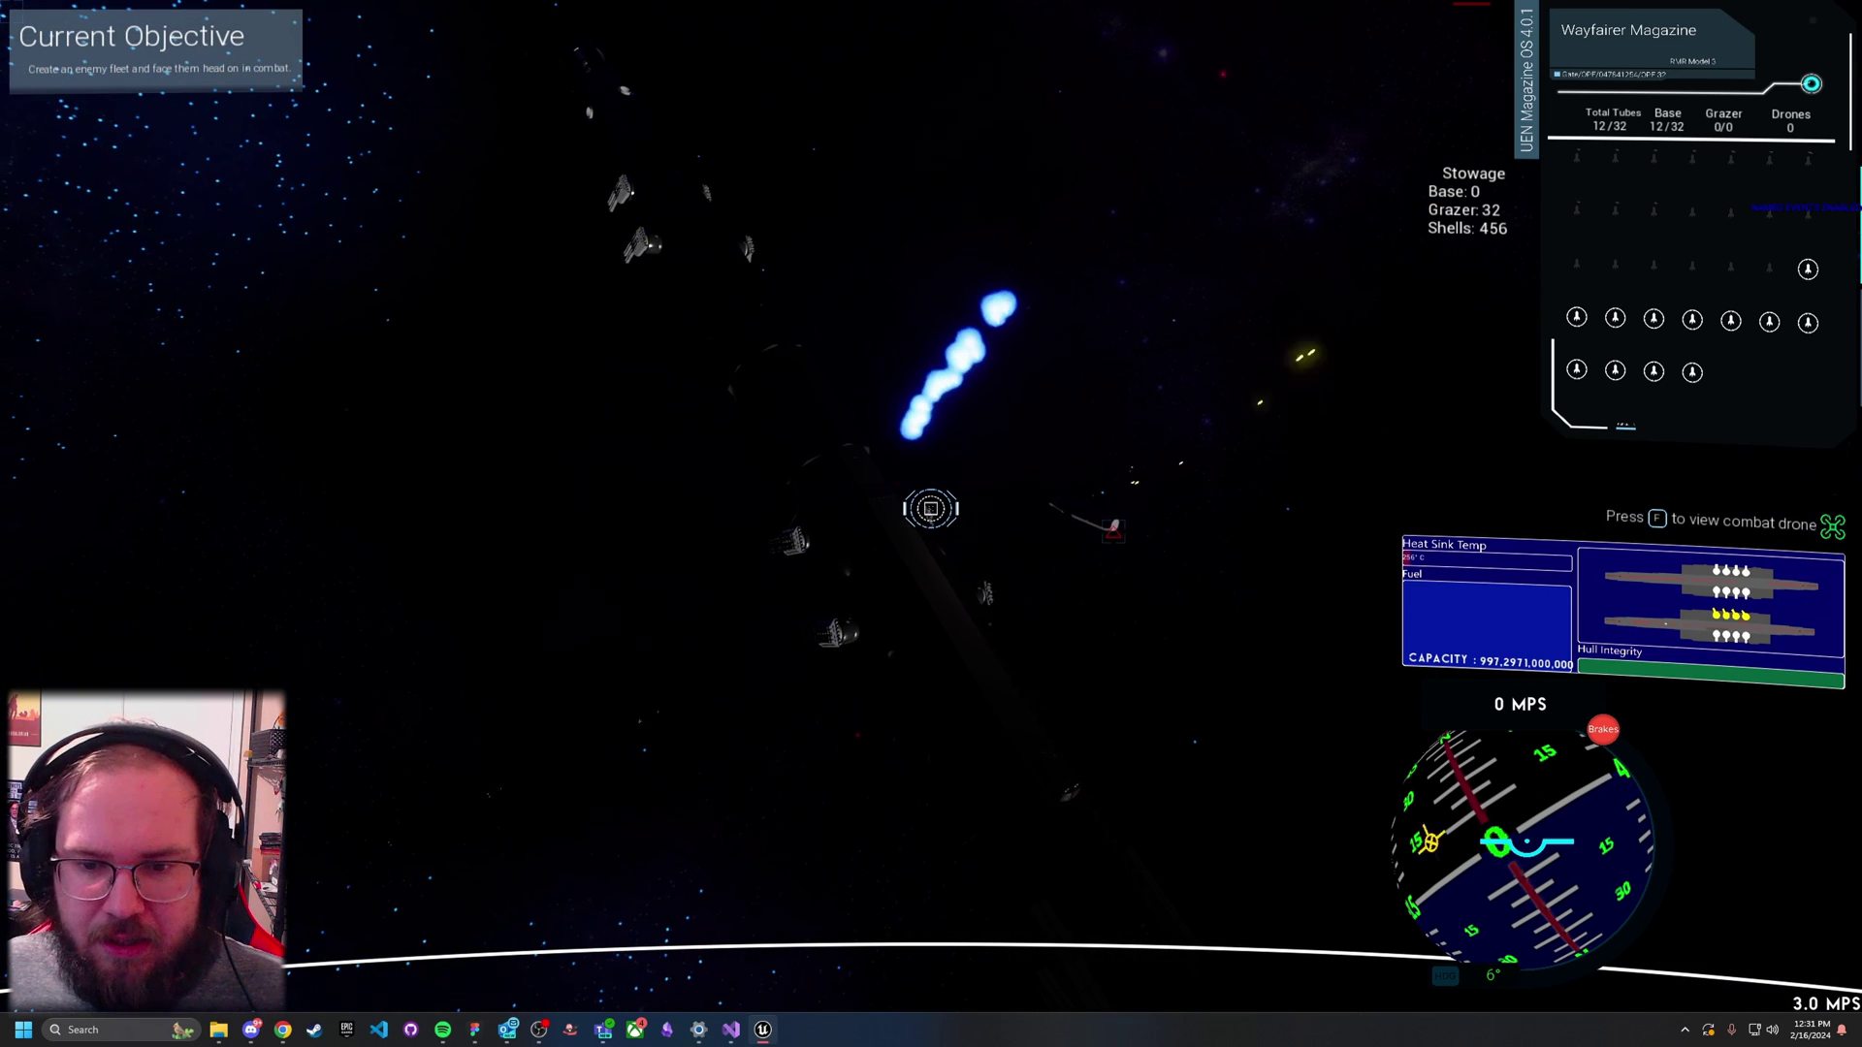
key("w")
key("w")
key("w")
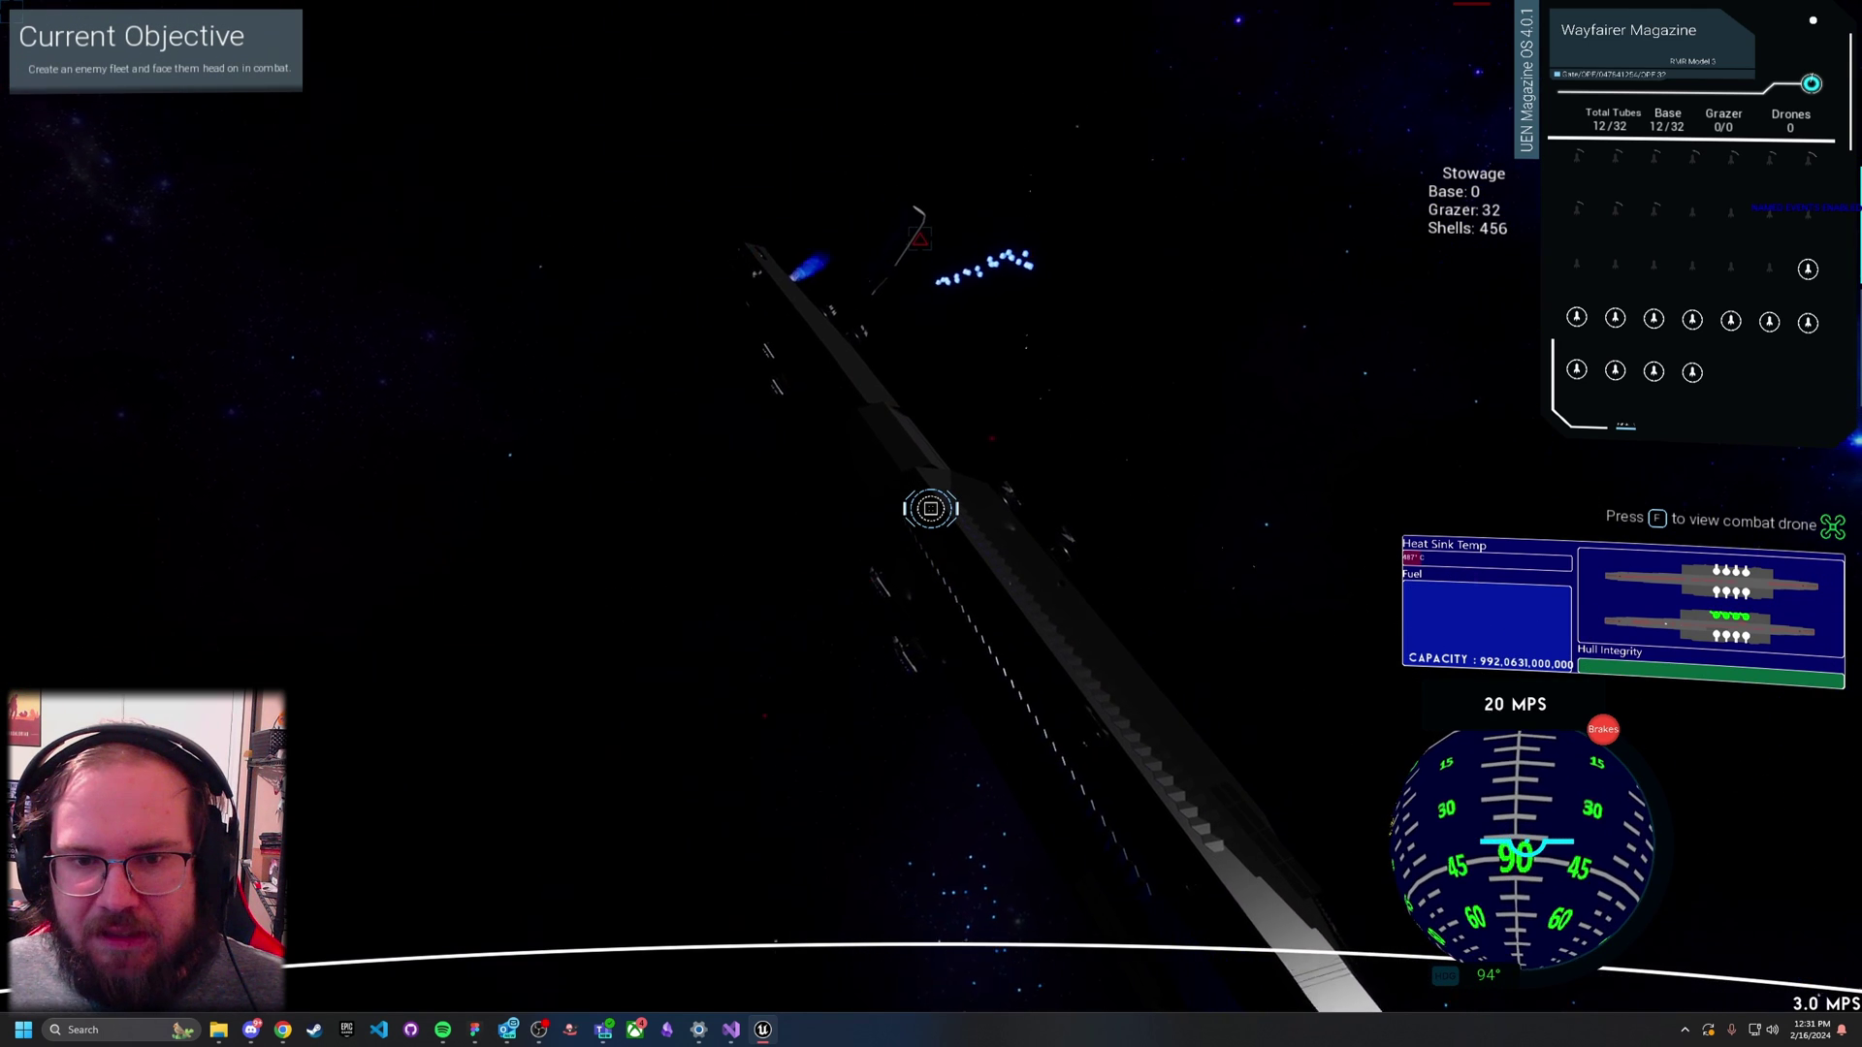
scroll(931, 508, "up", 1)
scroll(931, 508, "down", 4)
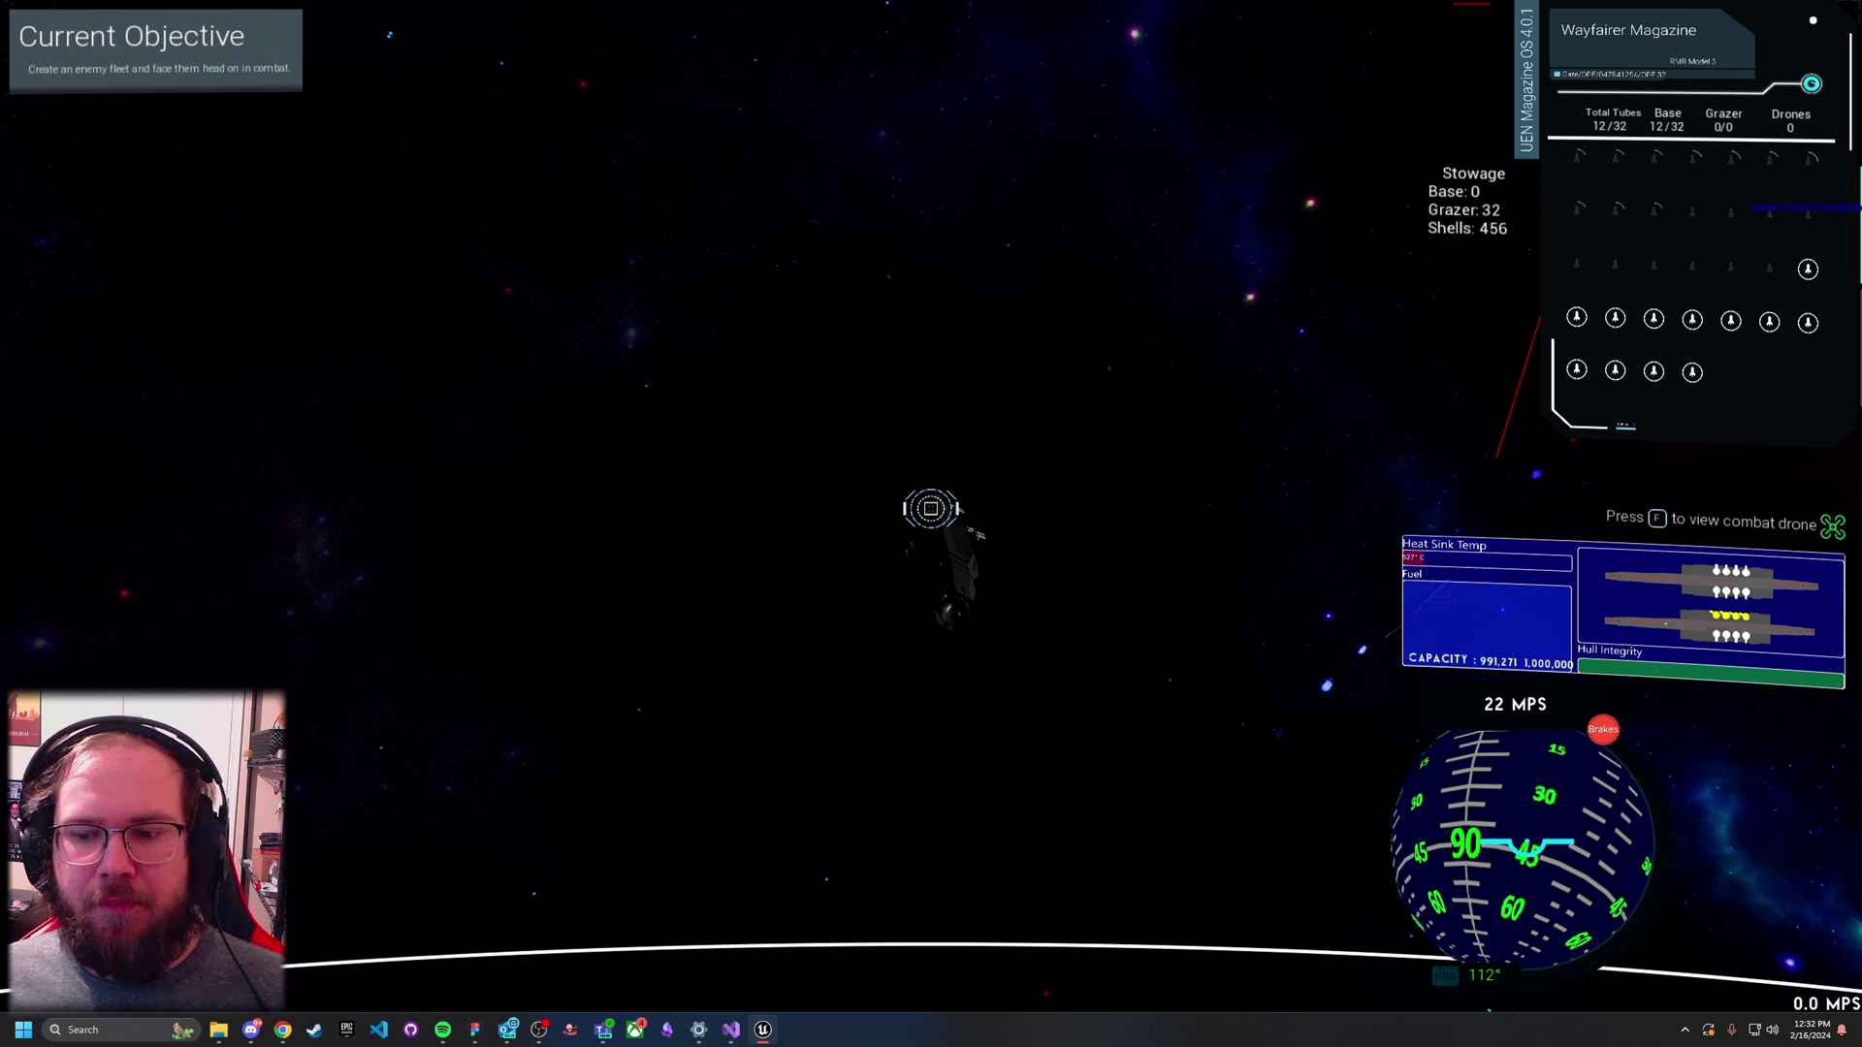
Step: End play, stop the trace recording and open a widened Unreal Insights Session Browser
key("Escape")
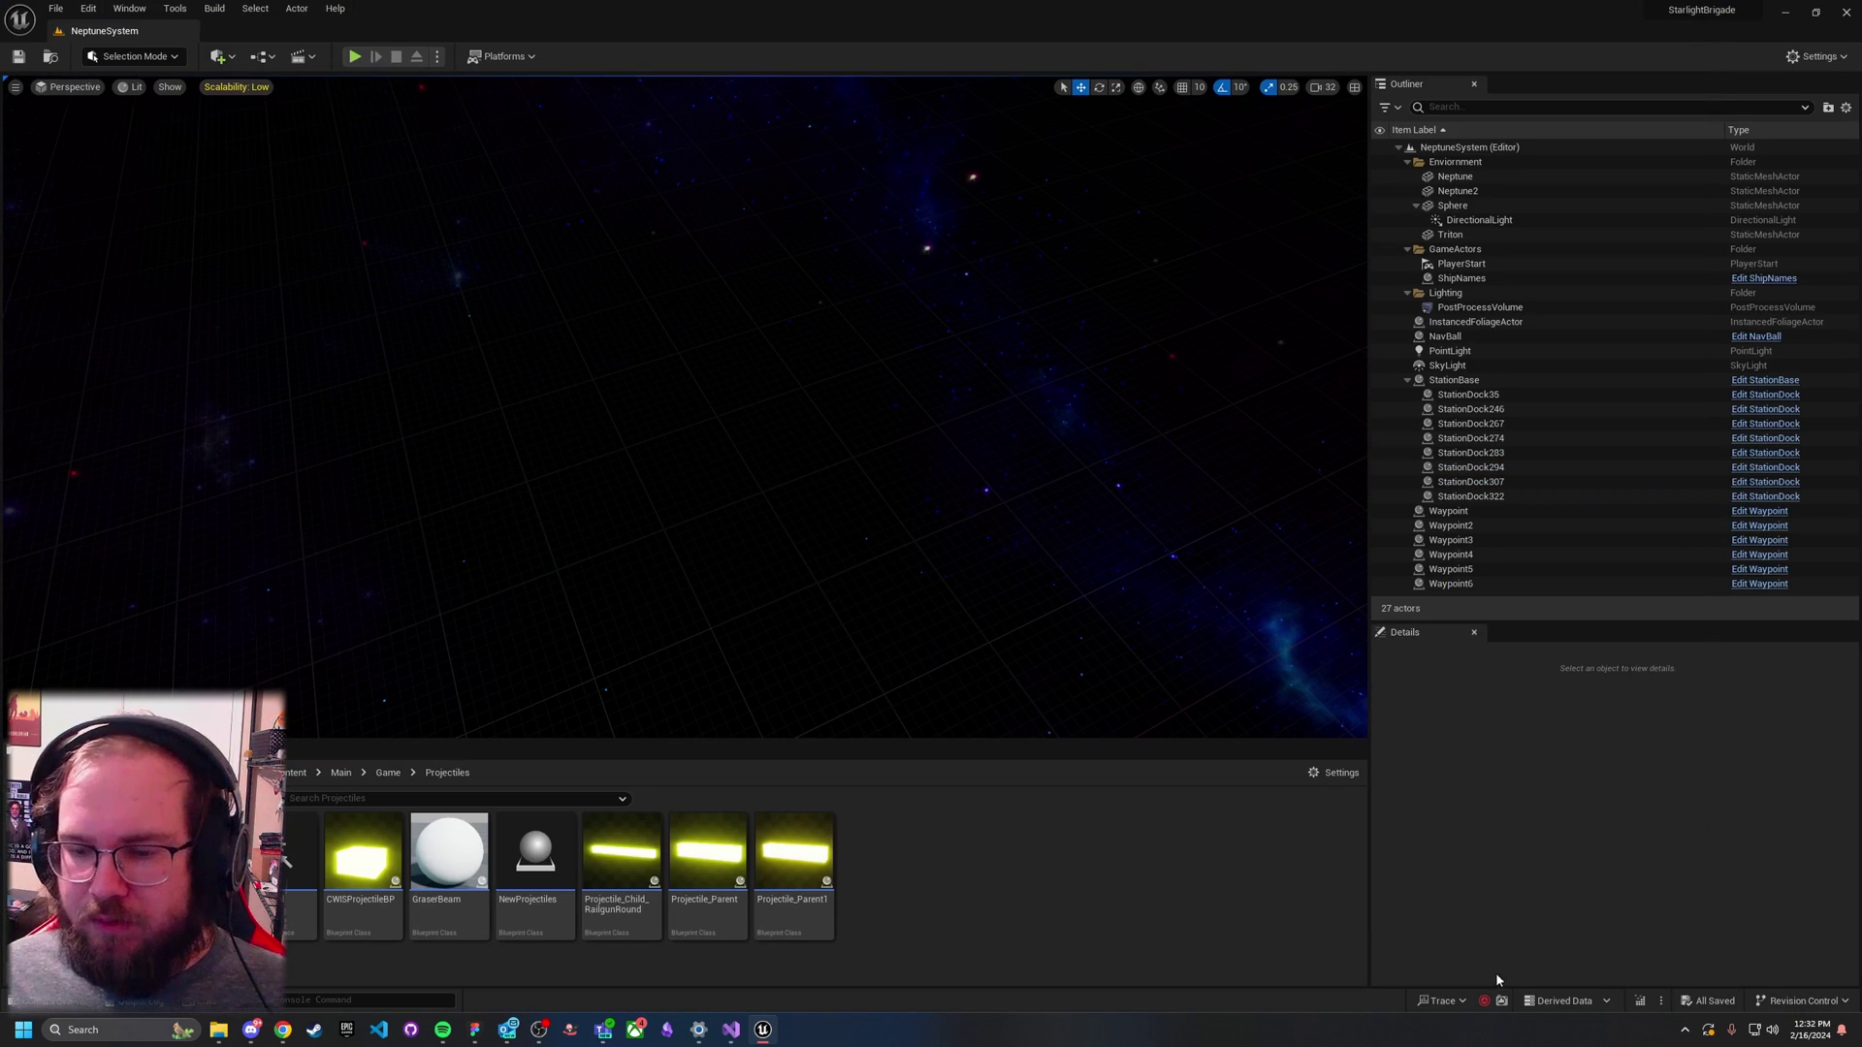
left_click(1485, 1002)
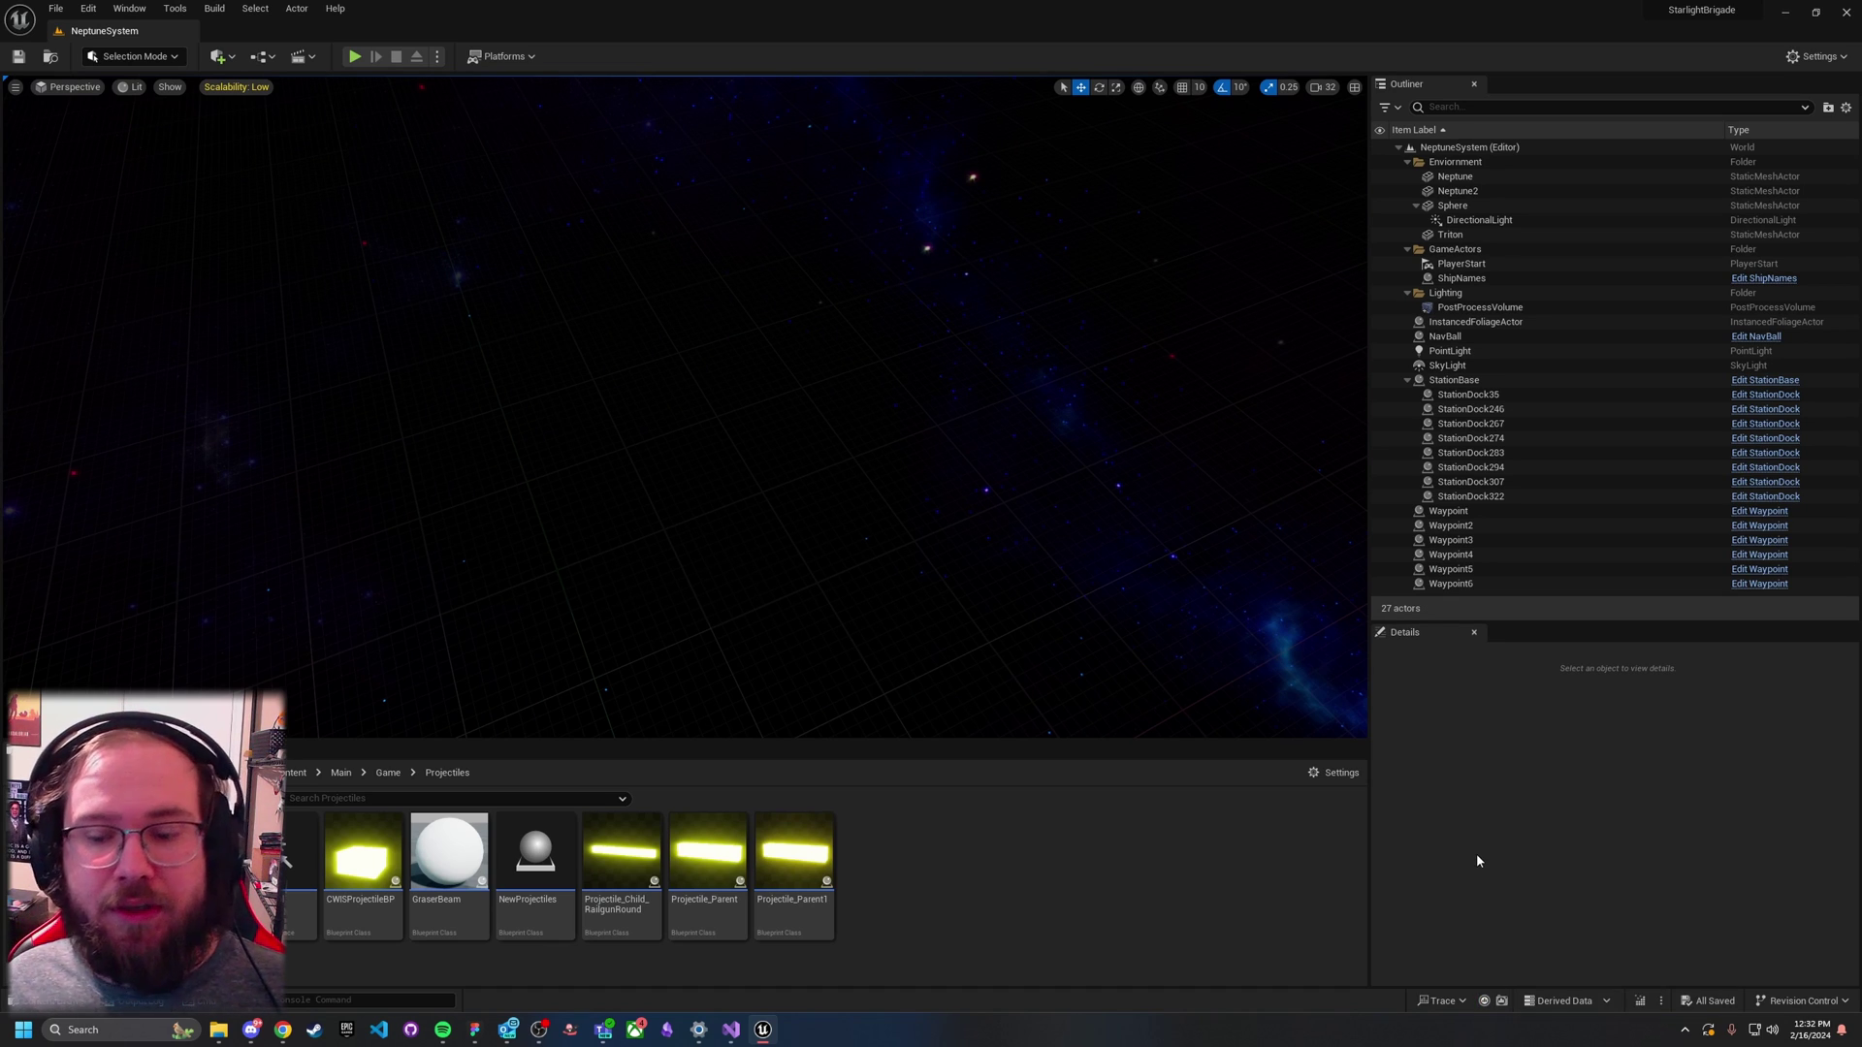
left_click(1432, 1000)
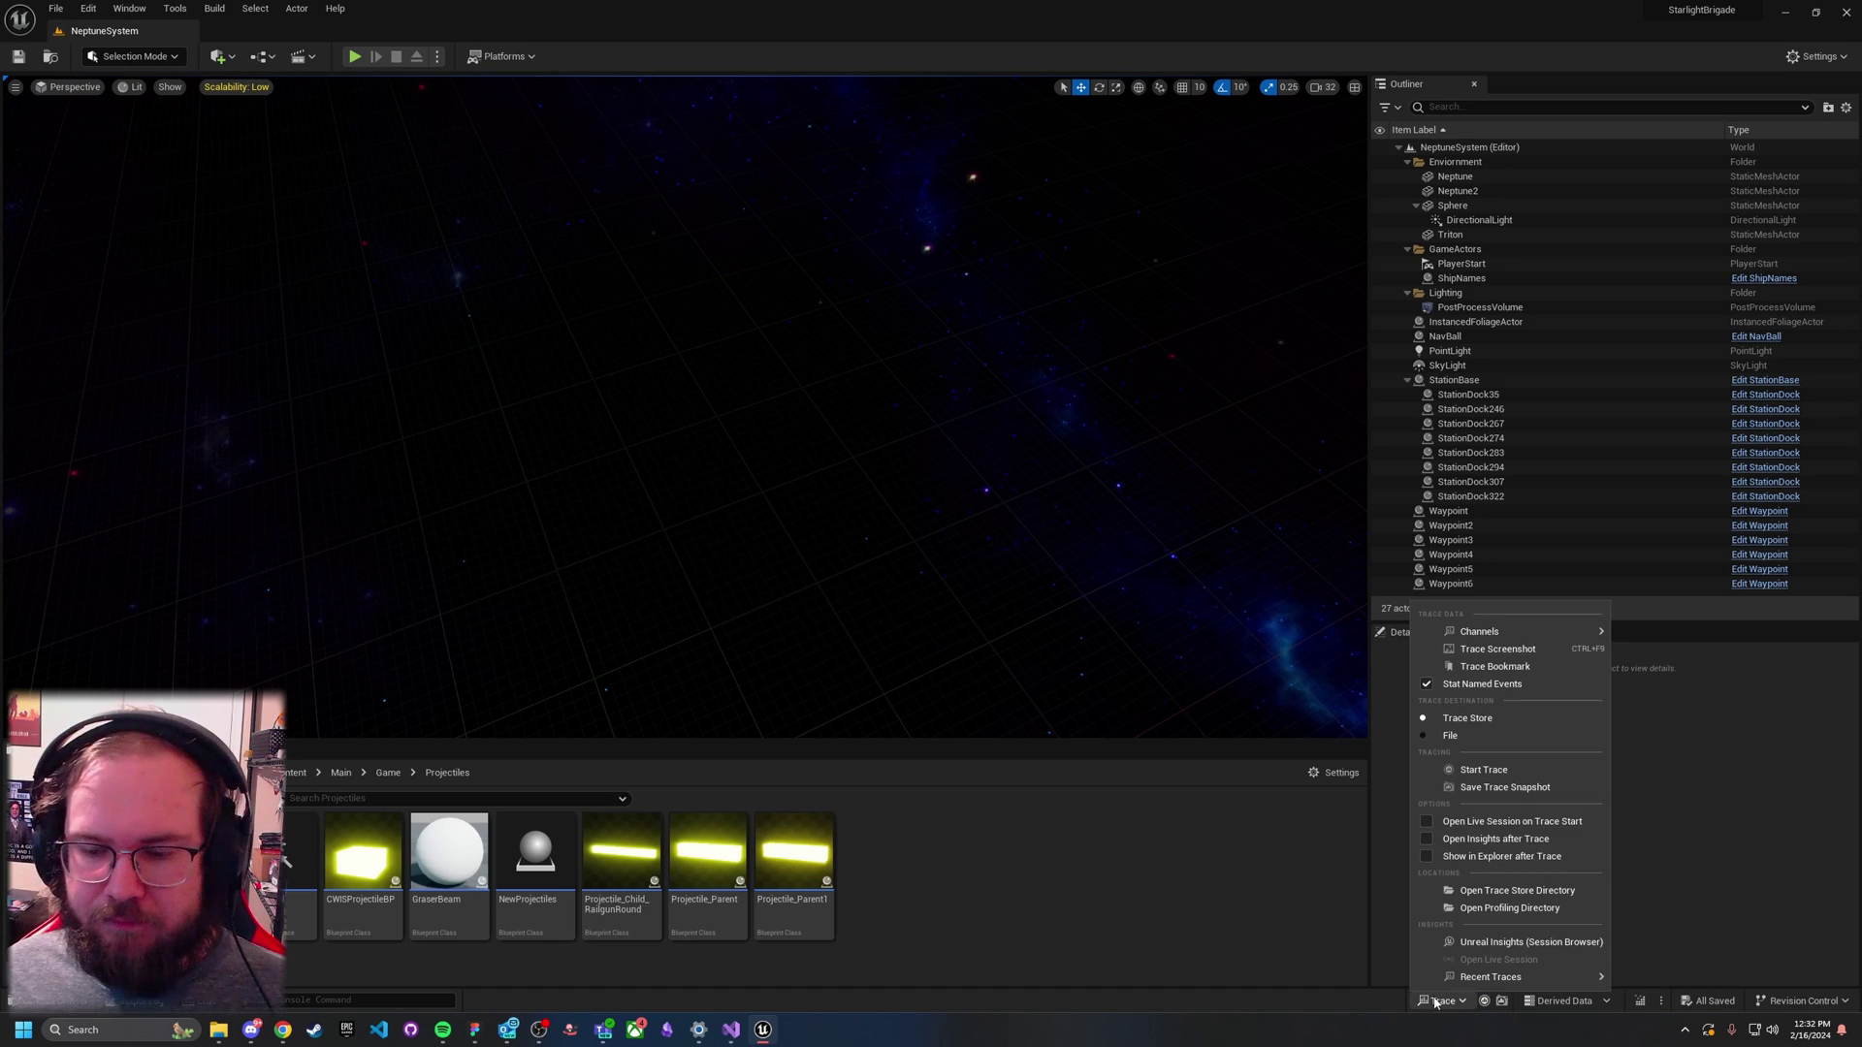
left_click(1531, 943)
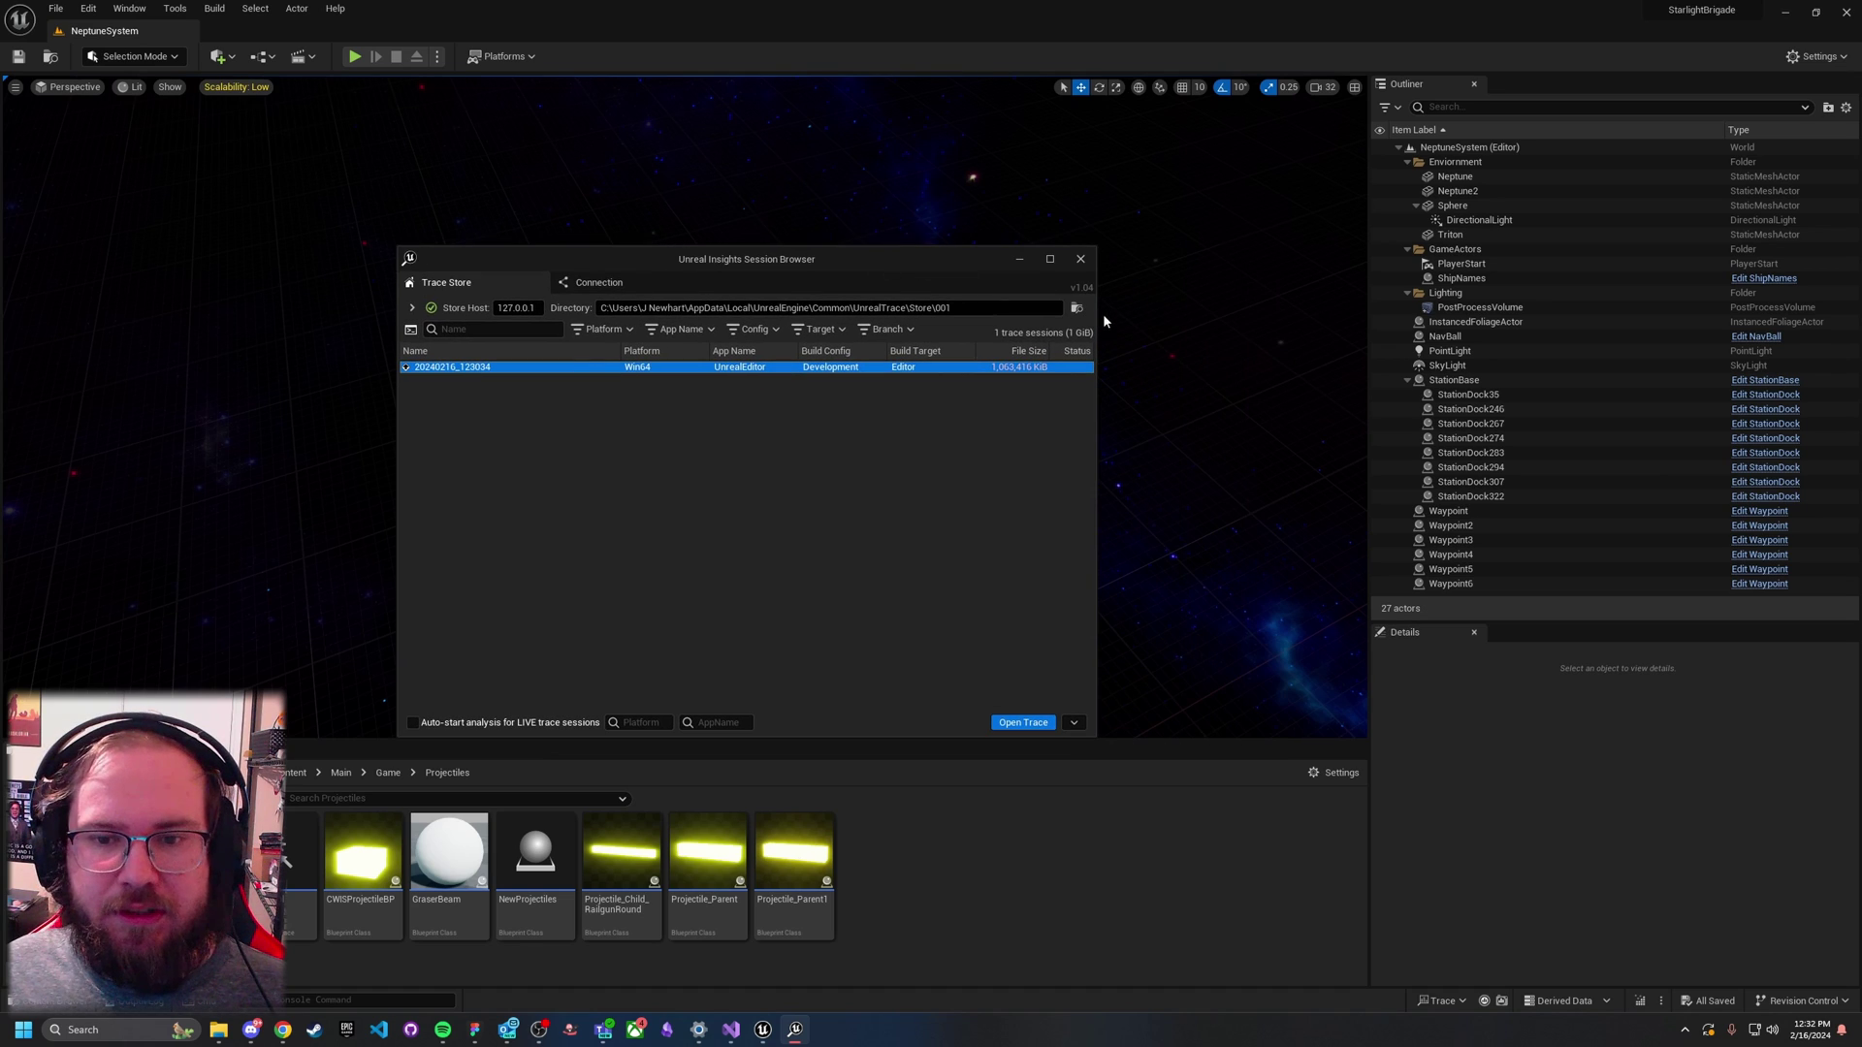
left_click_drag(1094, 320, 1387, 322)
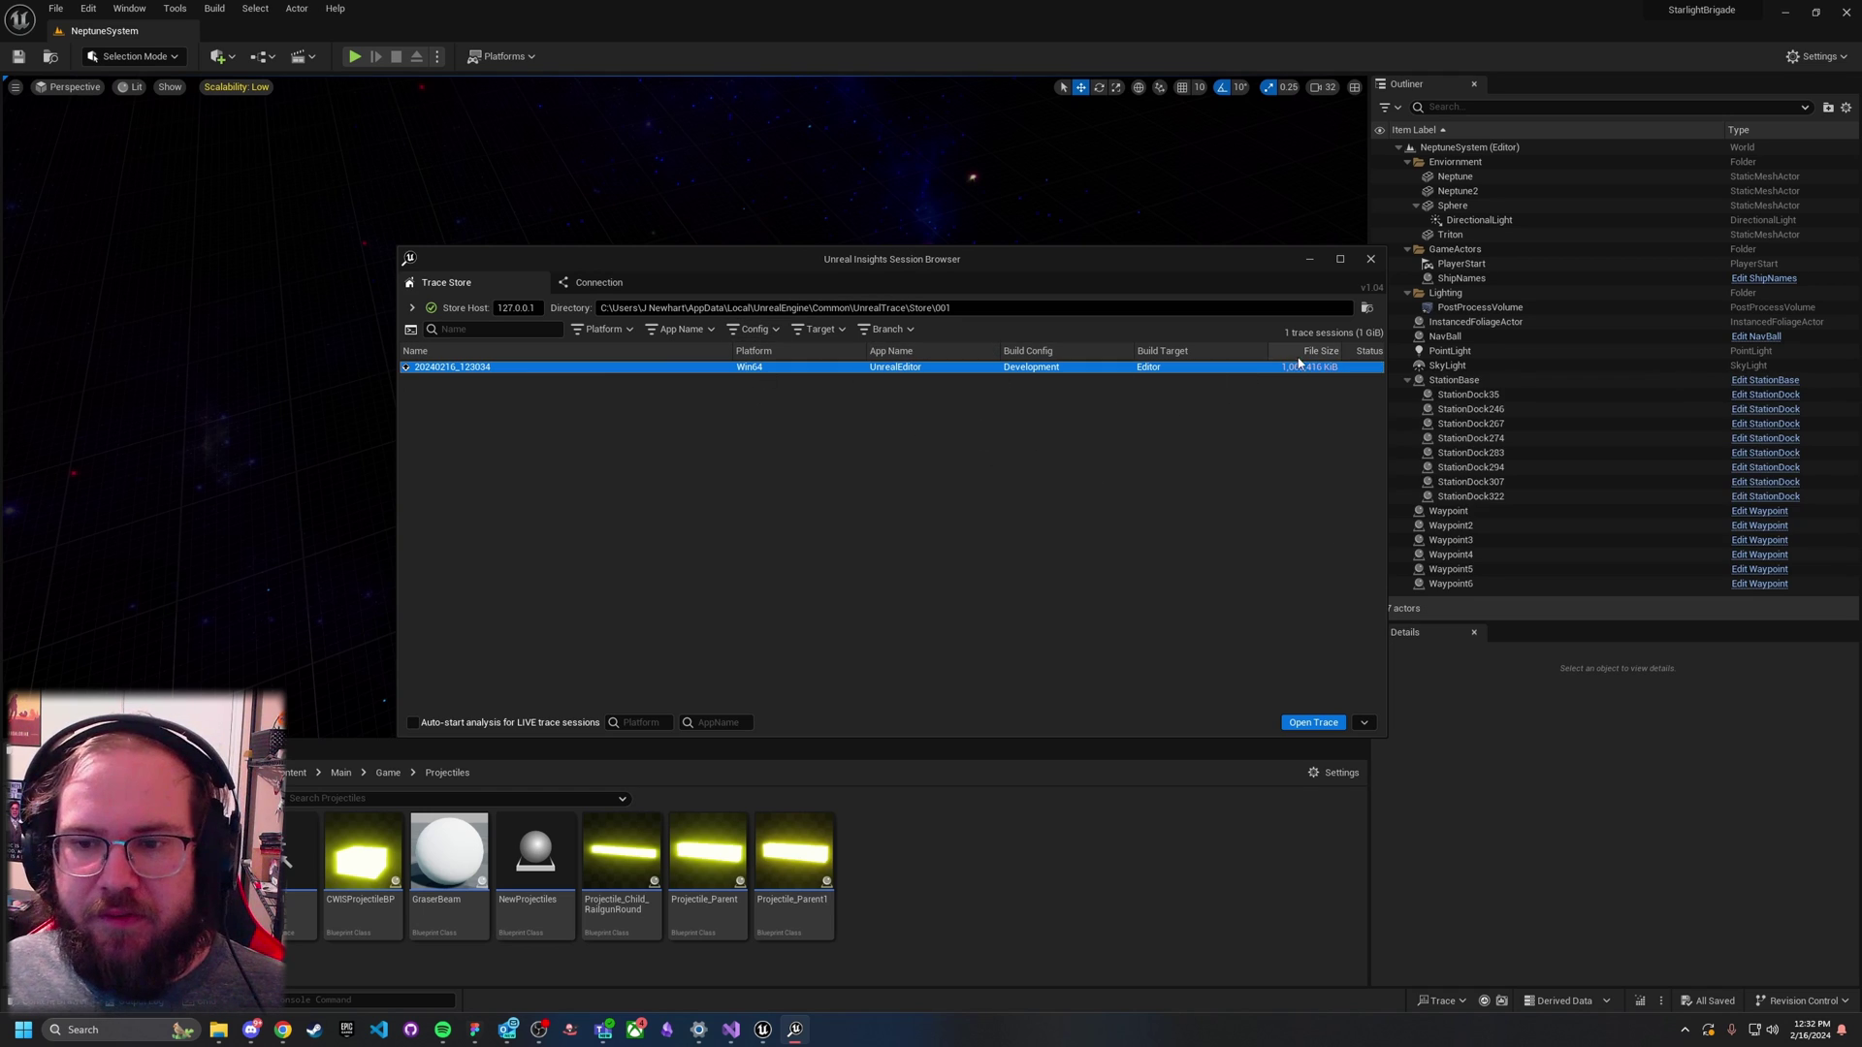
Step: Open trace session 20240216_123034 in a maximized Unreal Insights and show the Timers list
double_click(643, 368)
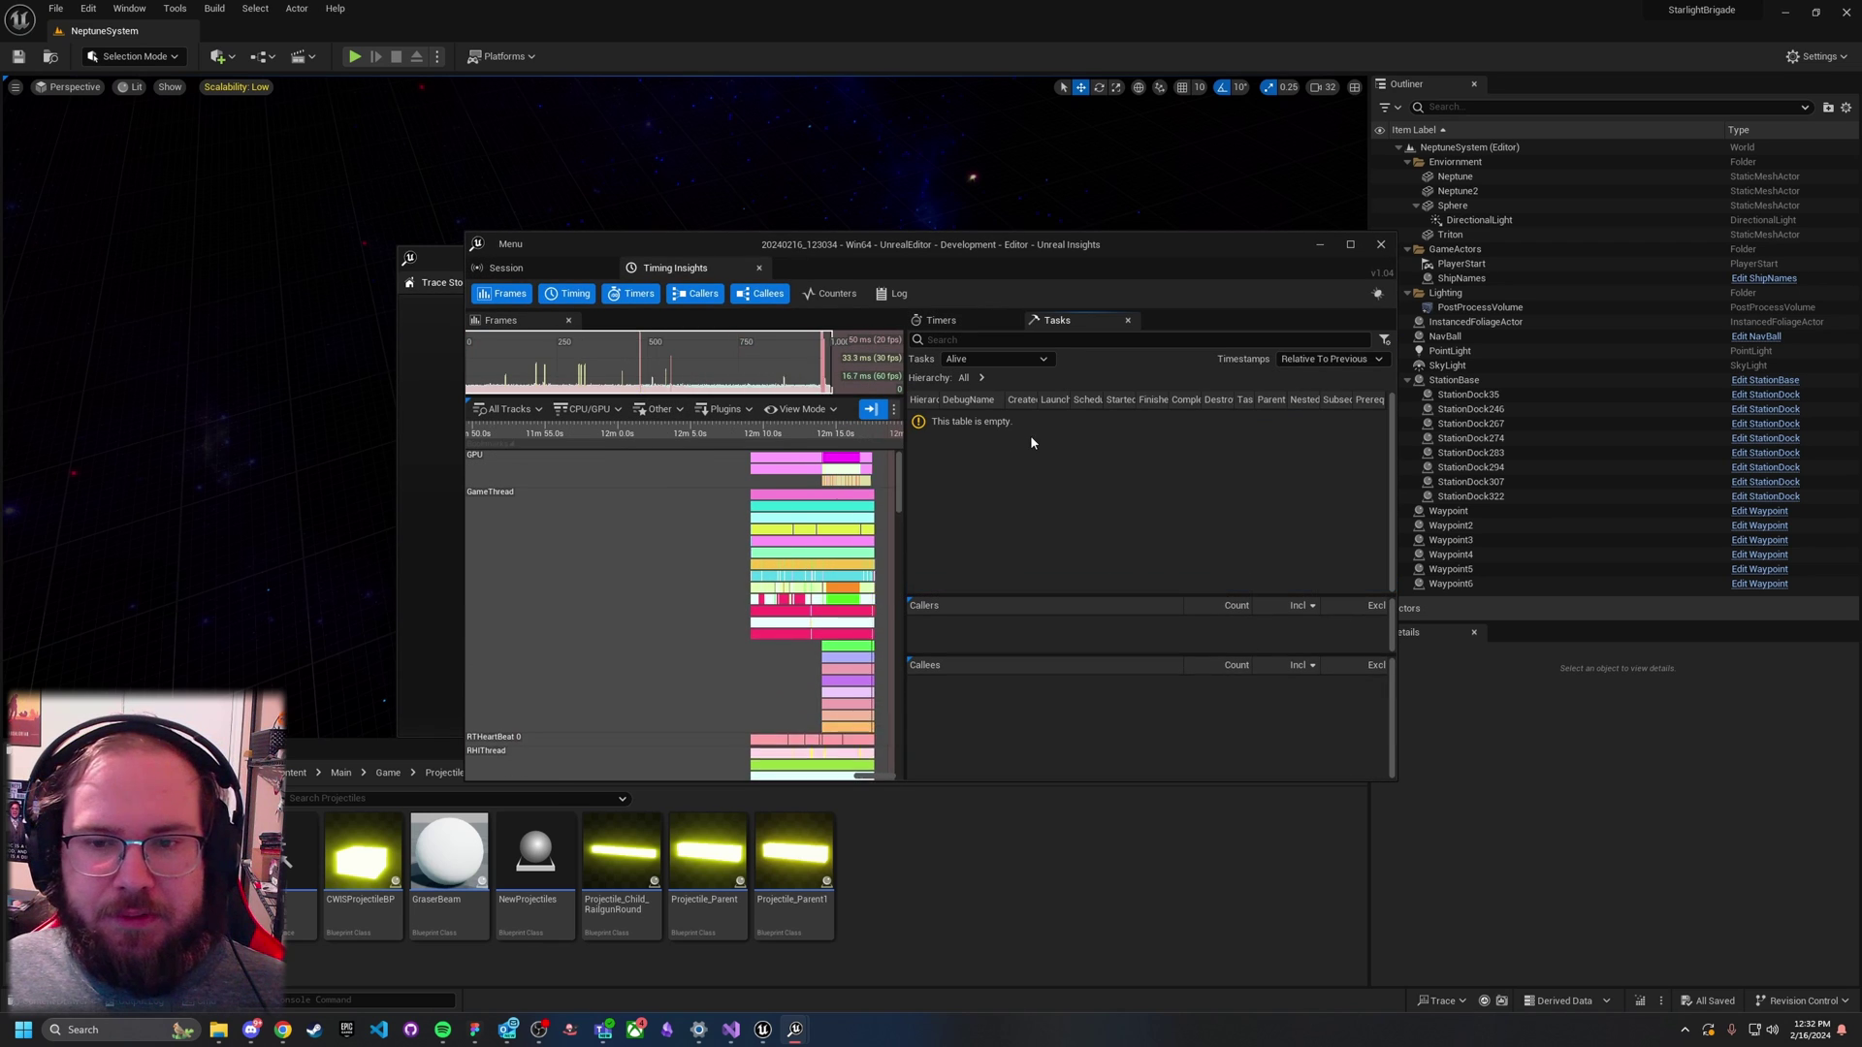
left_click(1350, 245)
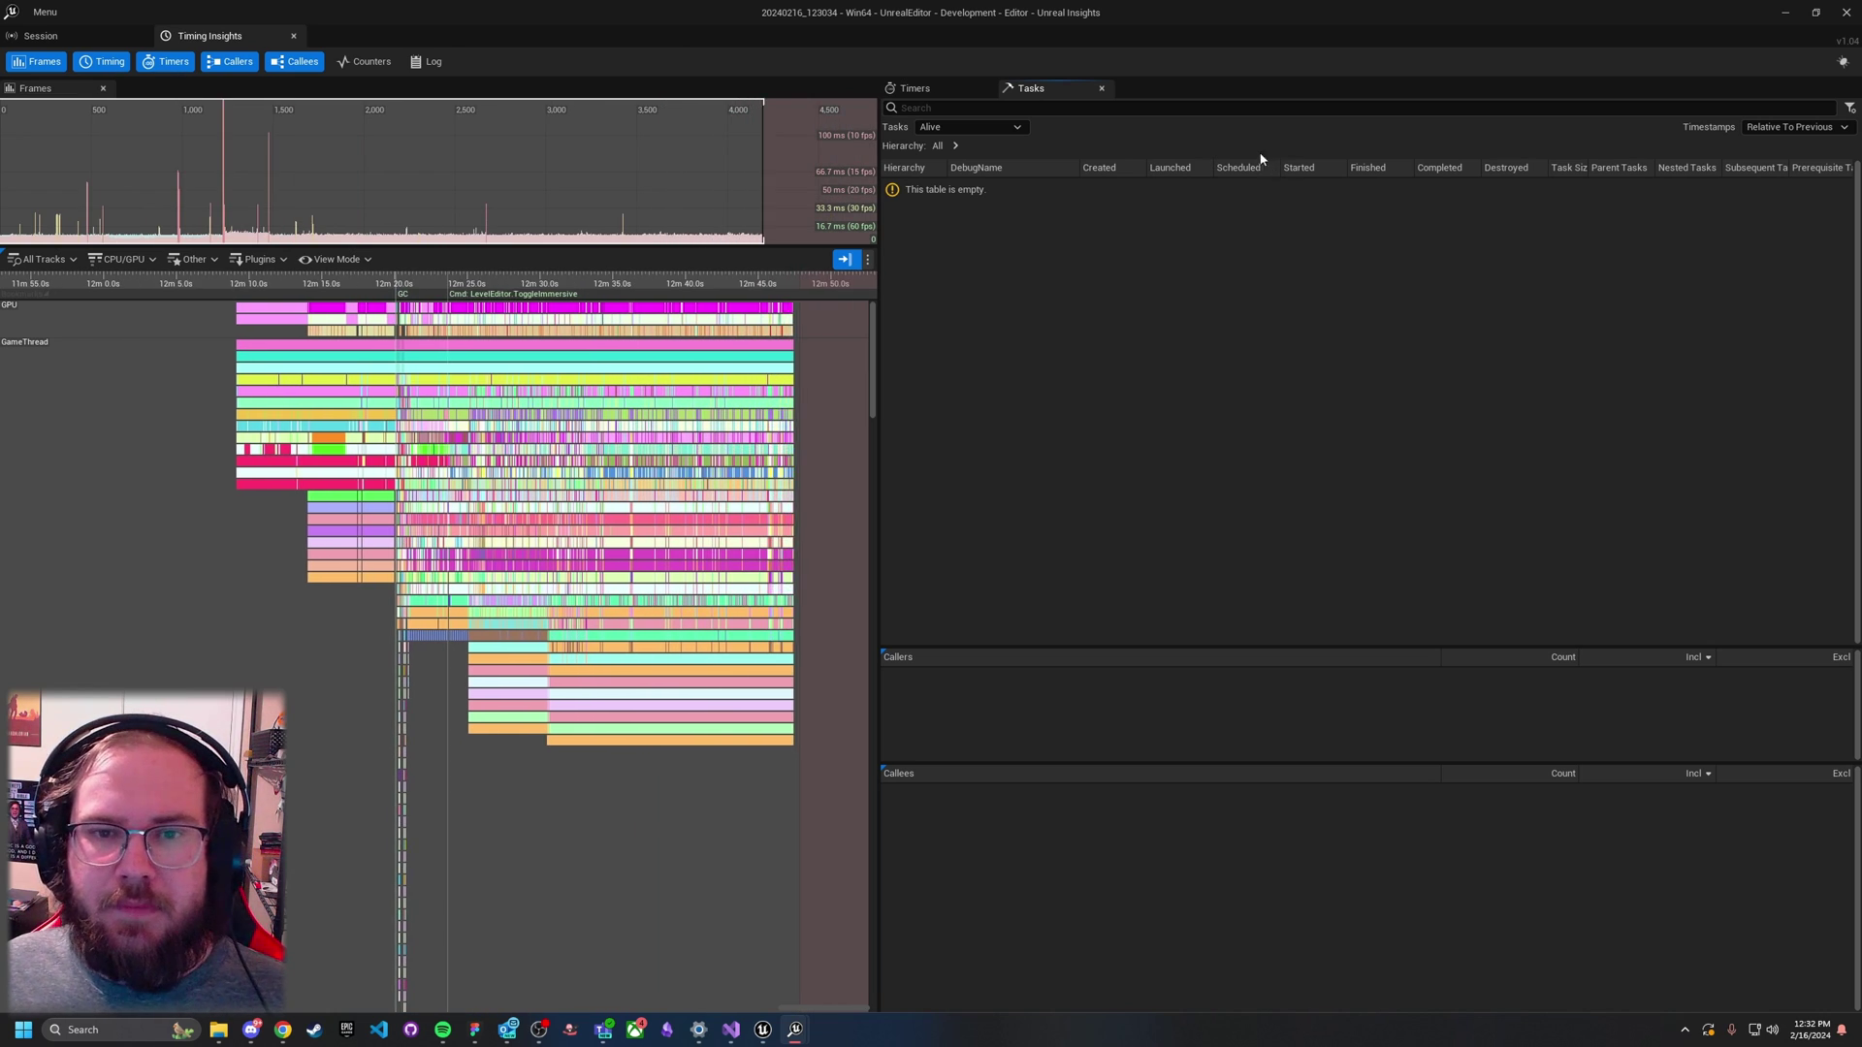
left_click(915, 88)
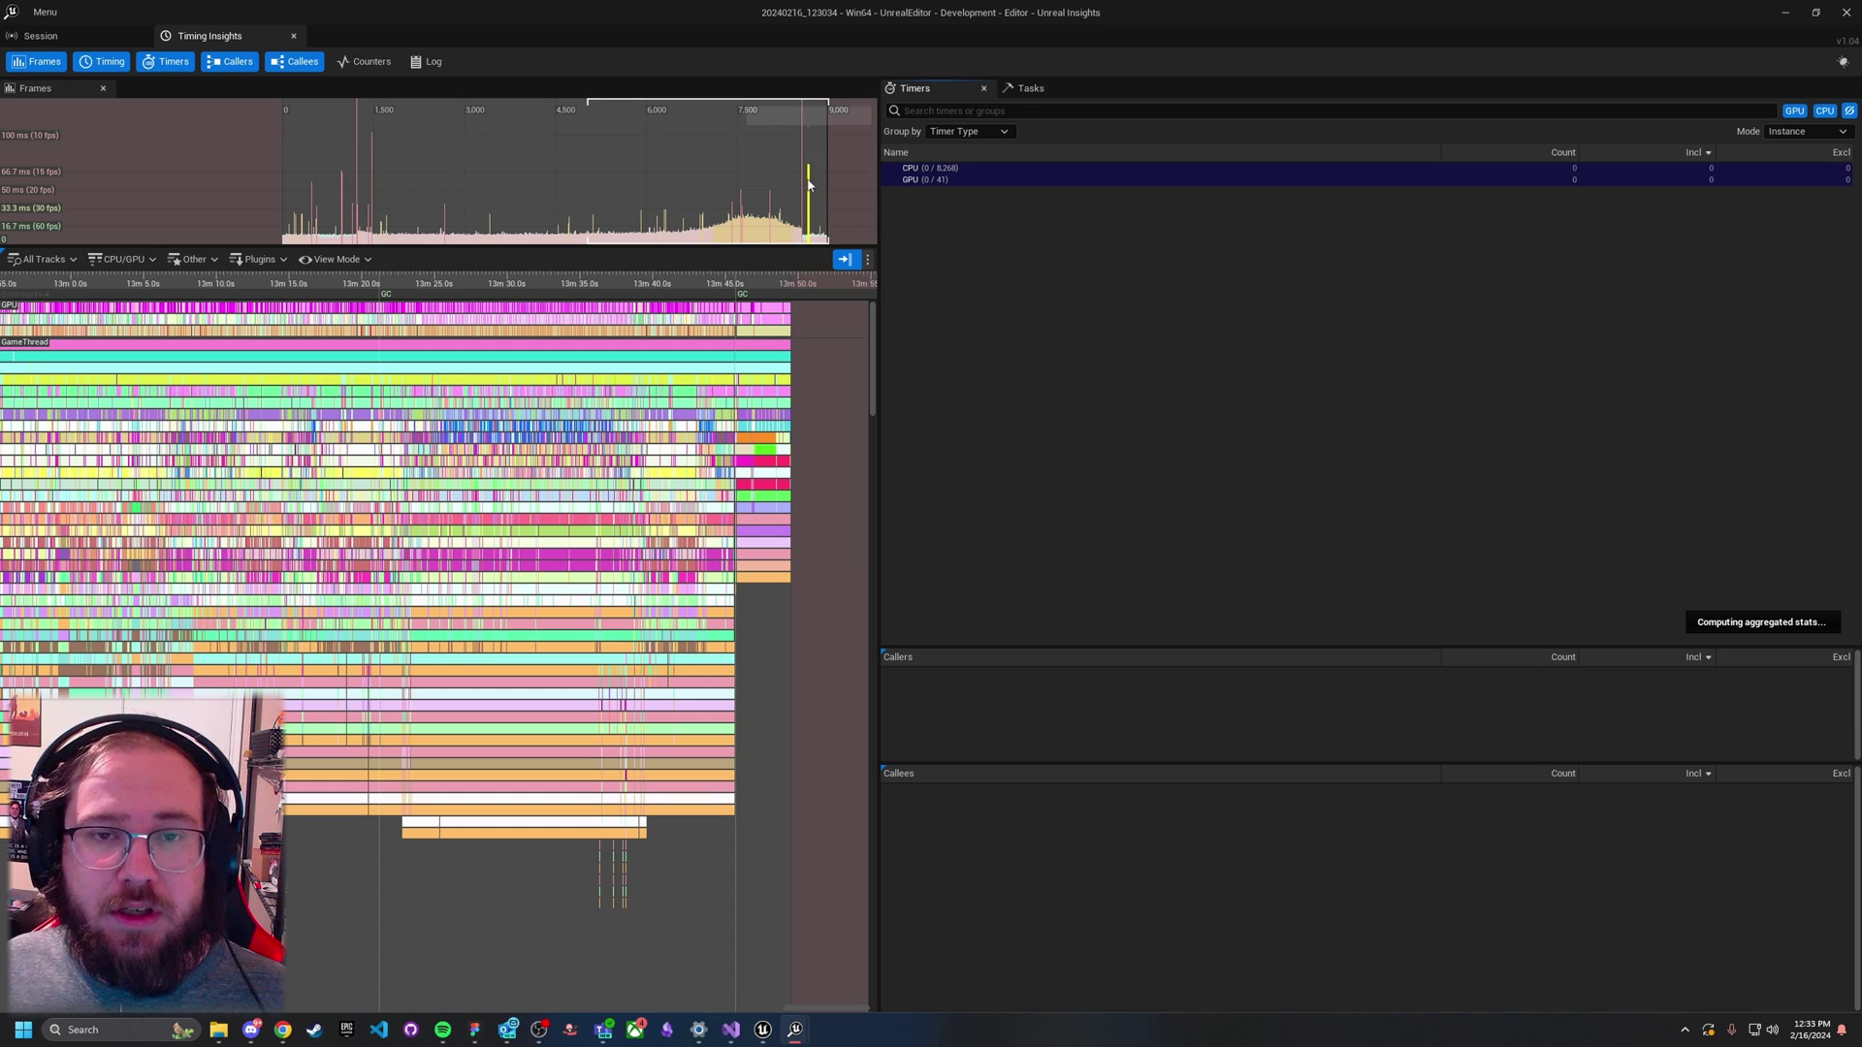
mouse_move(801, 156)
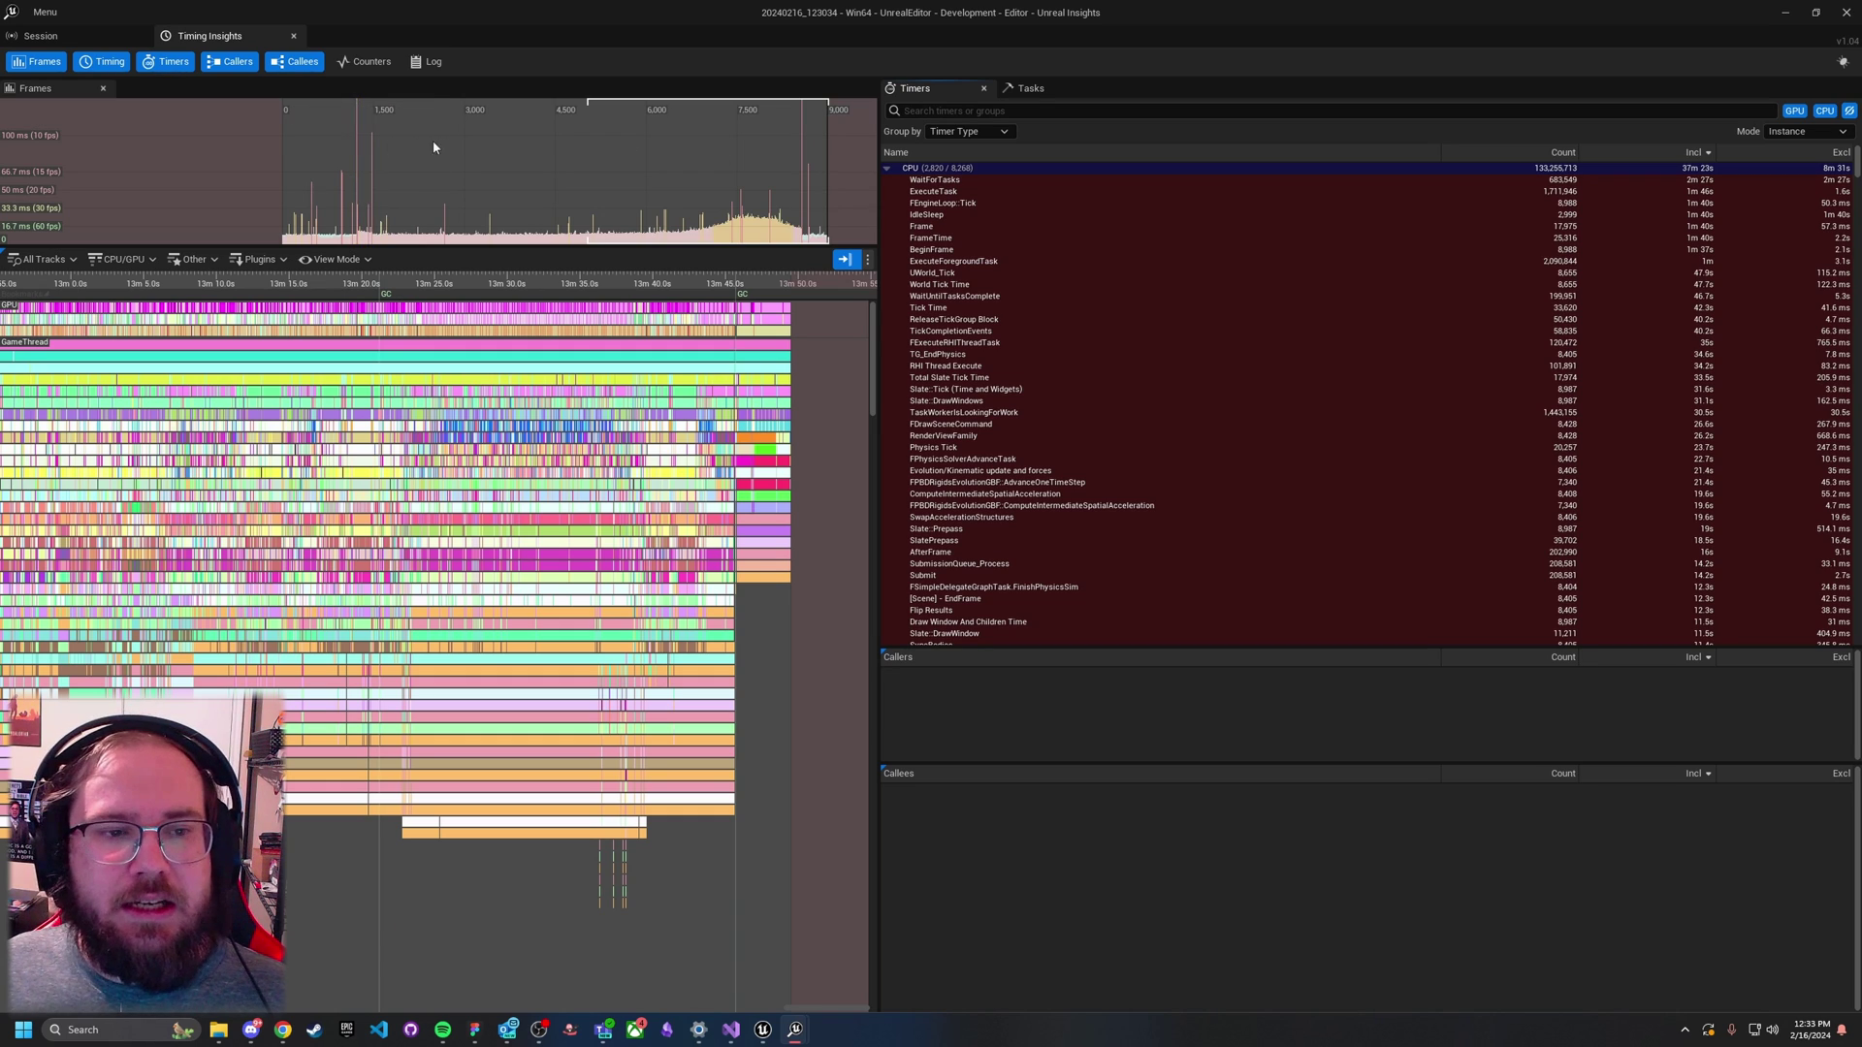
mouse_move(358, 135)
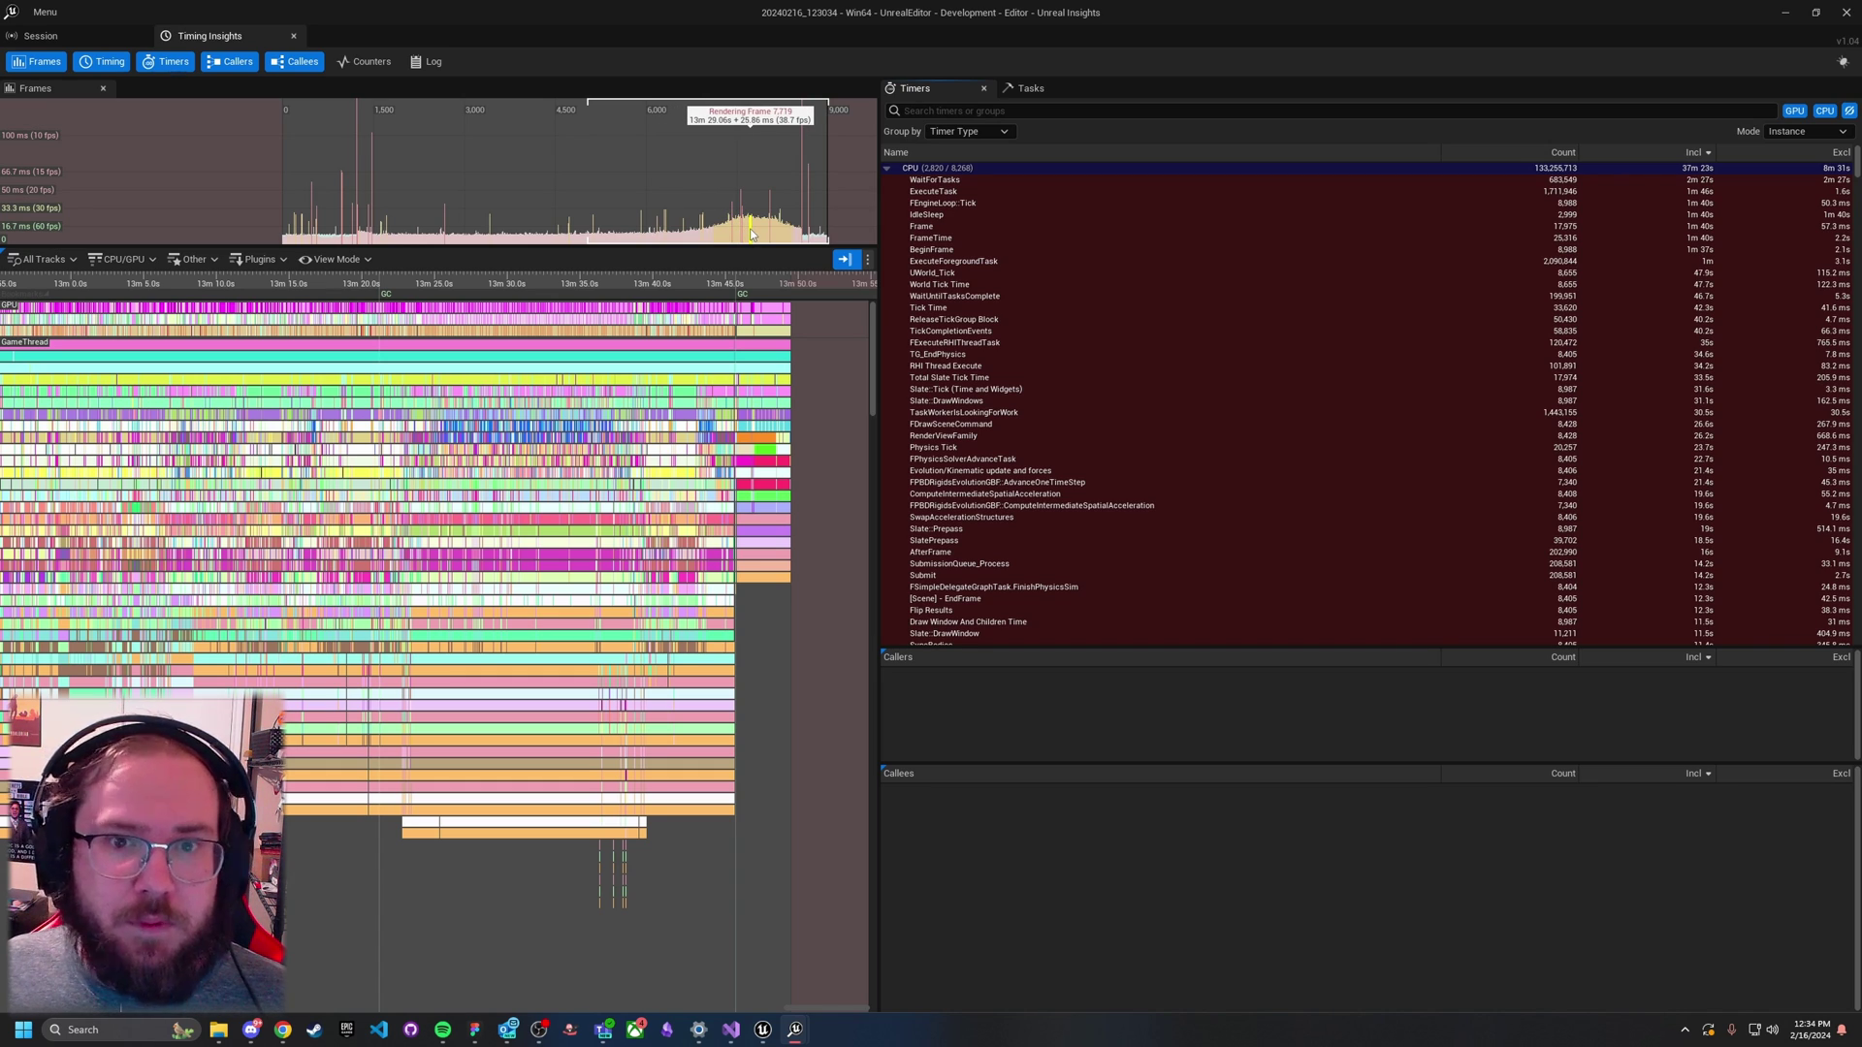
Step: Select the 25.9 ms frame spike so timer stats cover only that frame
left_click(752, 233)
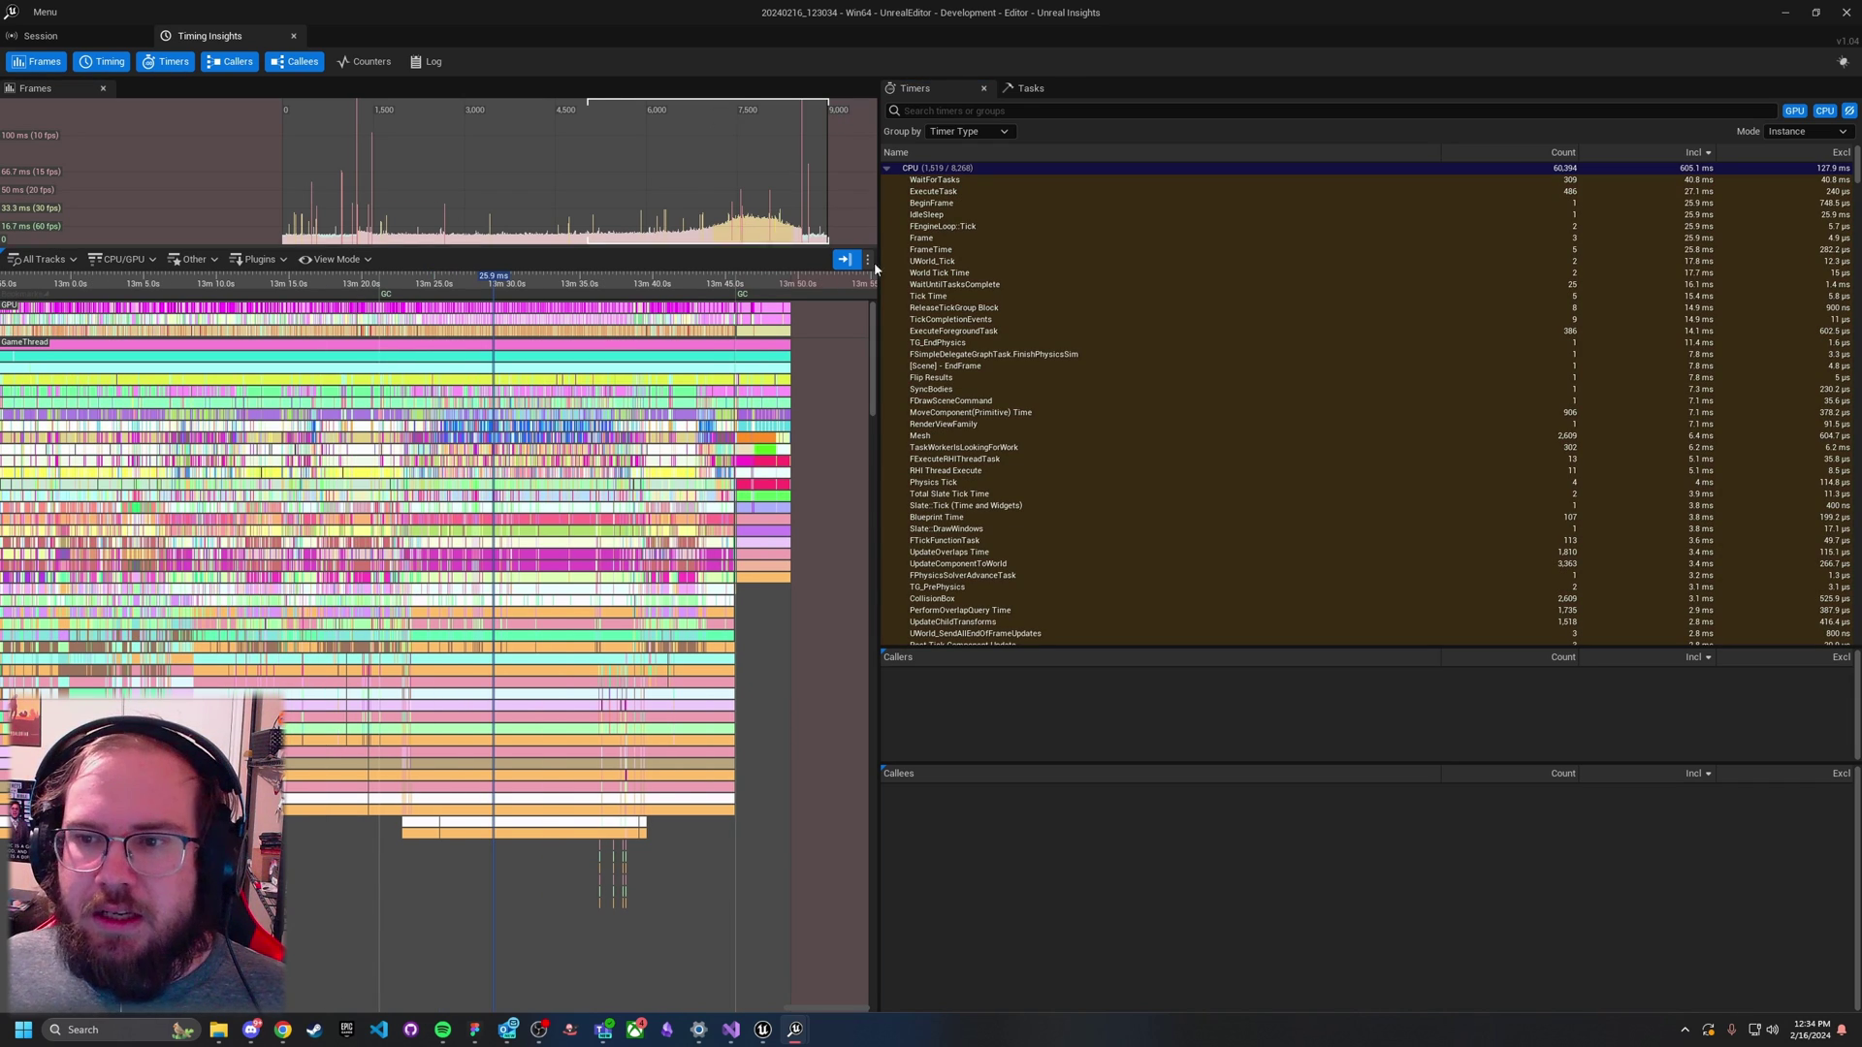
scroll(1638, 312, "down", 15)
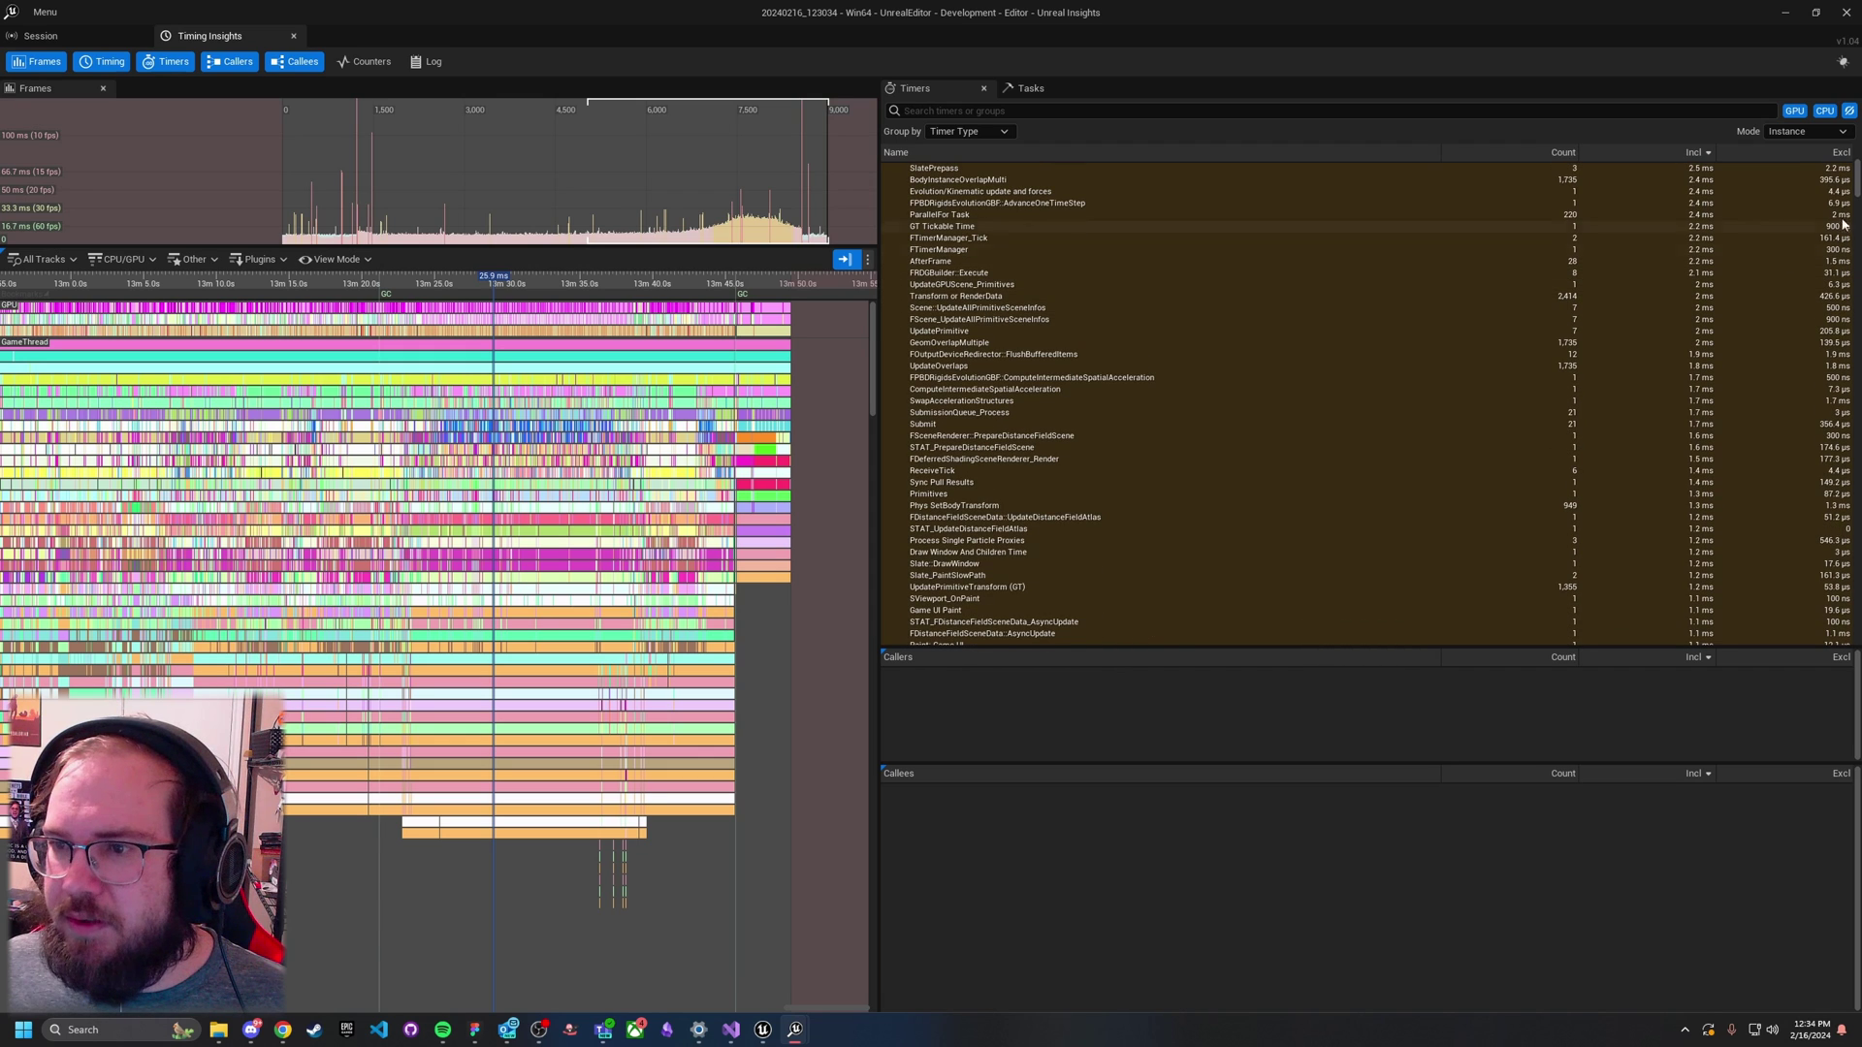
scroll(1846, 217, "up", 15)
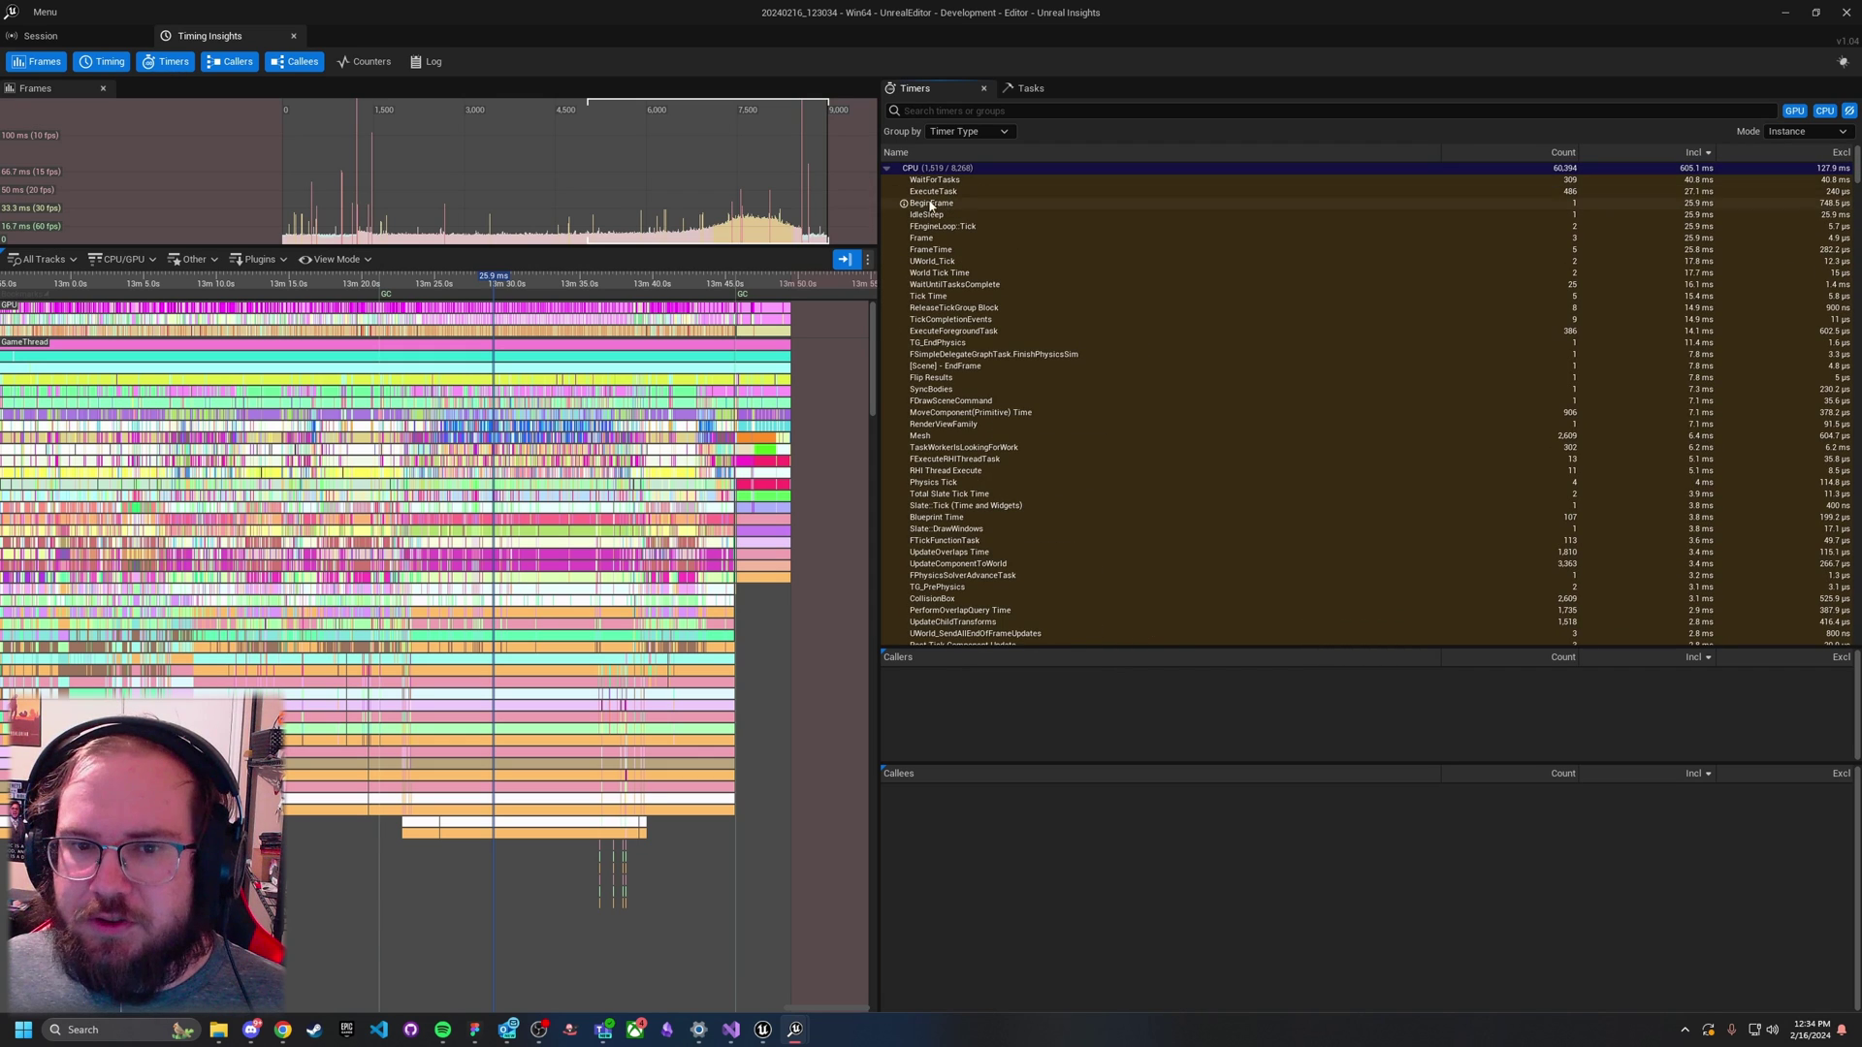
Step: Expand WaitForTasks' callers through TG_EndPhysics and UWorld_Tick up to FEngineLoop::Tick
left_click(961, 179)
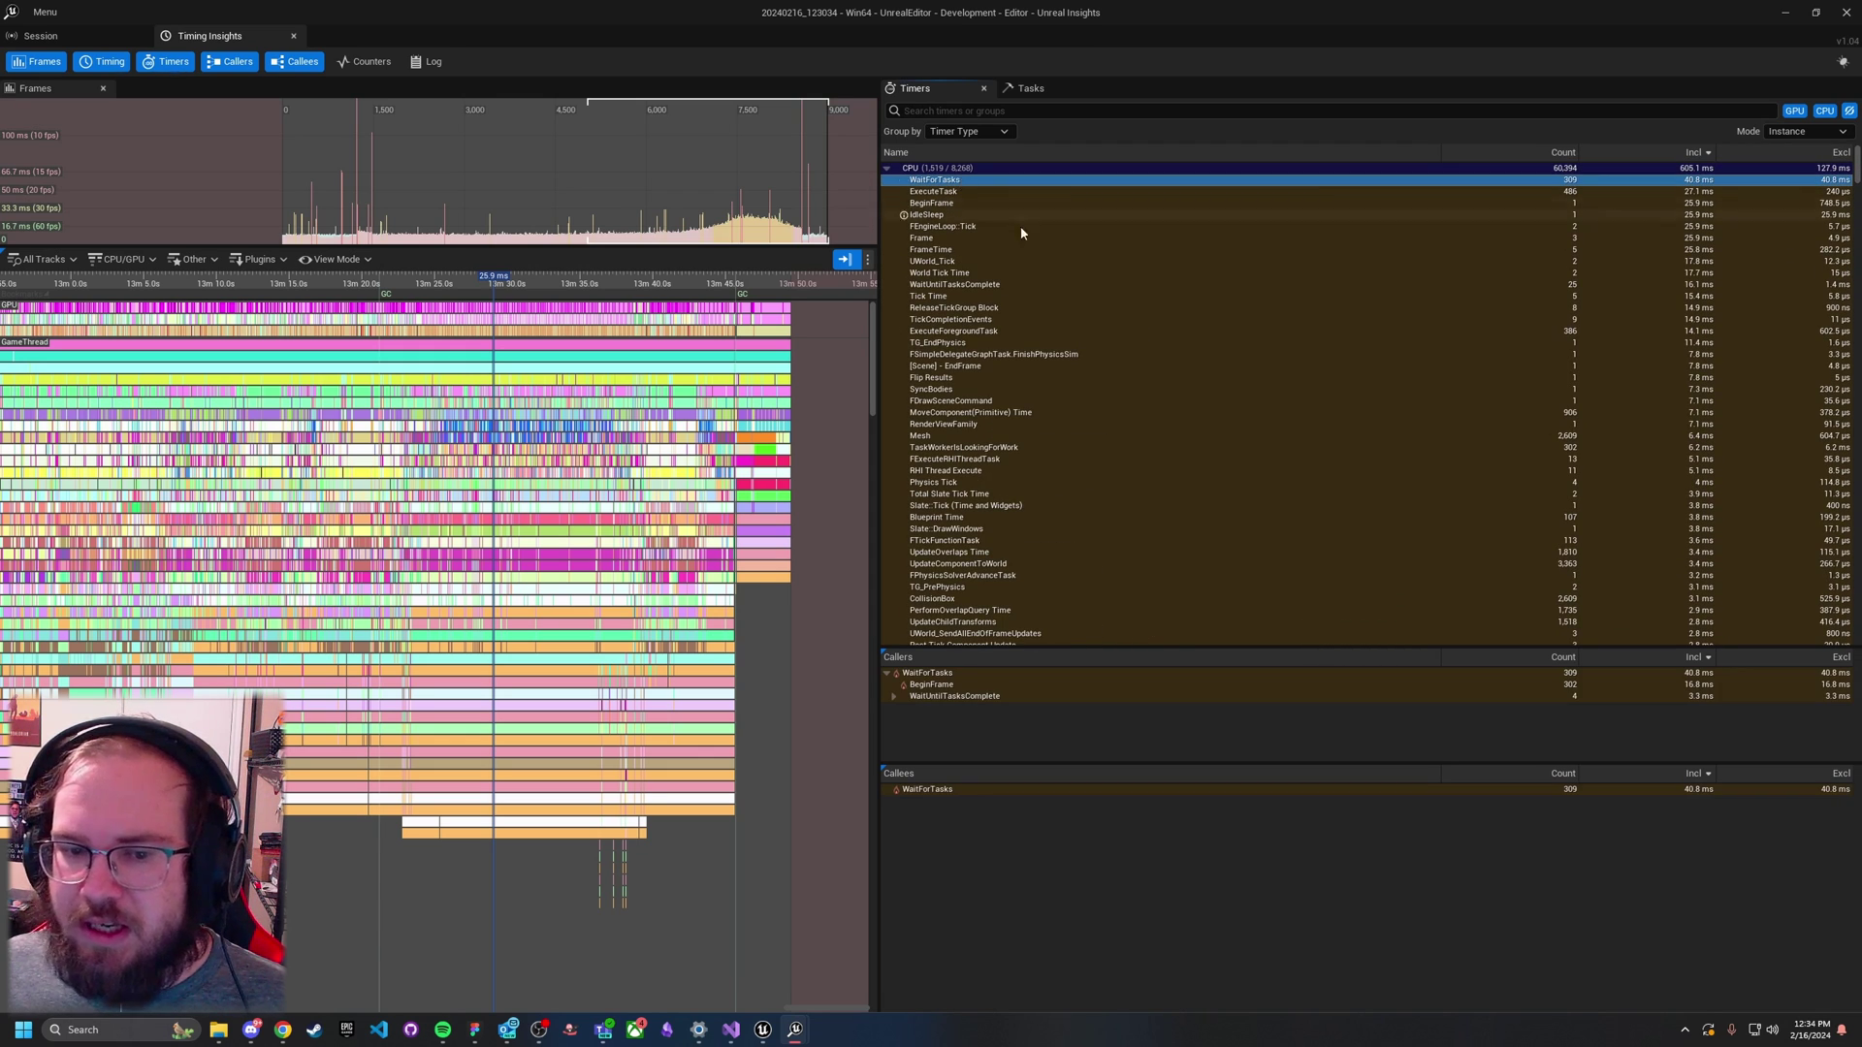
left_click(893, 697)
left_click(901, 709)
left_click(909, 720)
left_click(917, 731)
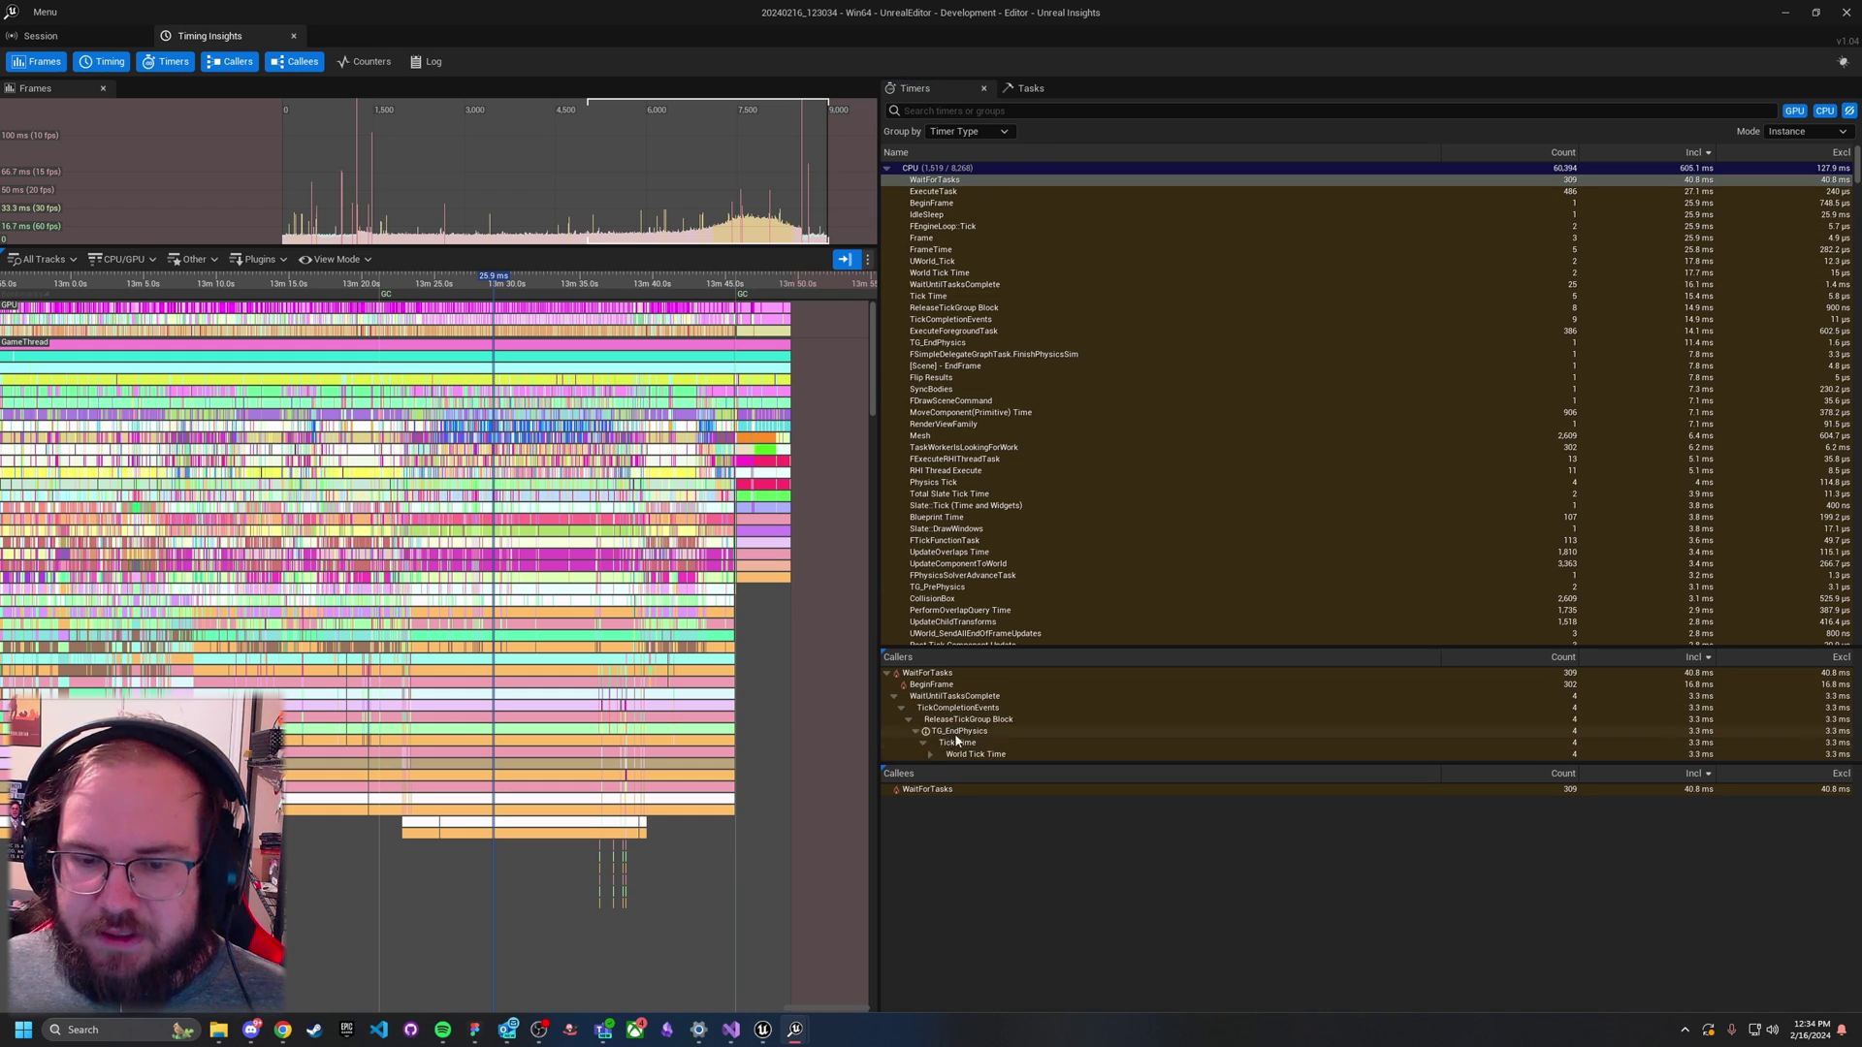
left_click(924, 743)
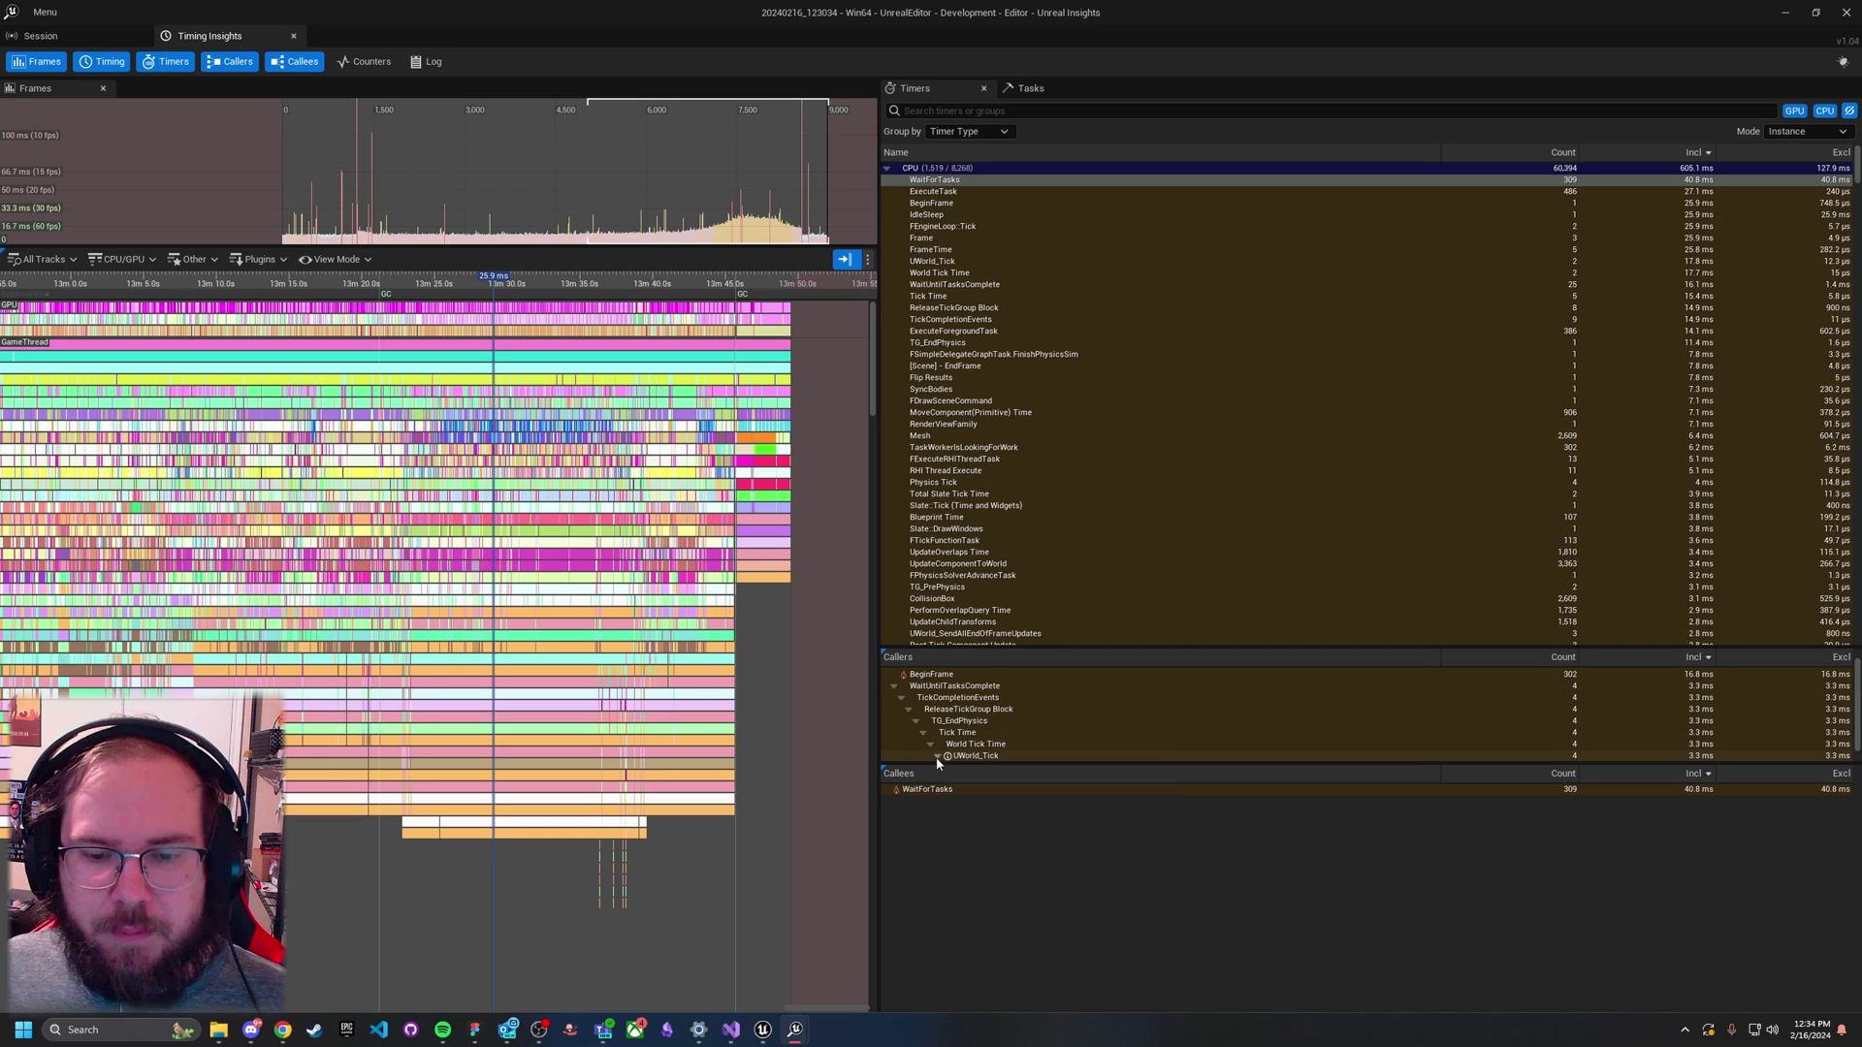
left_click(938, 757)
left_click(945, 757)
left_click(952, 756)
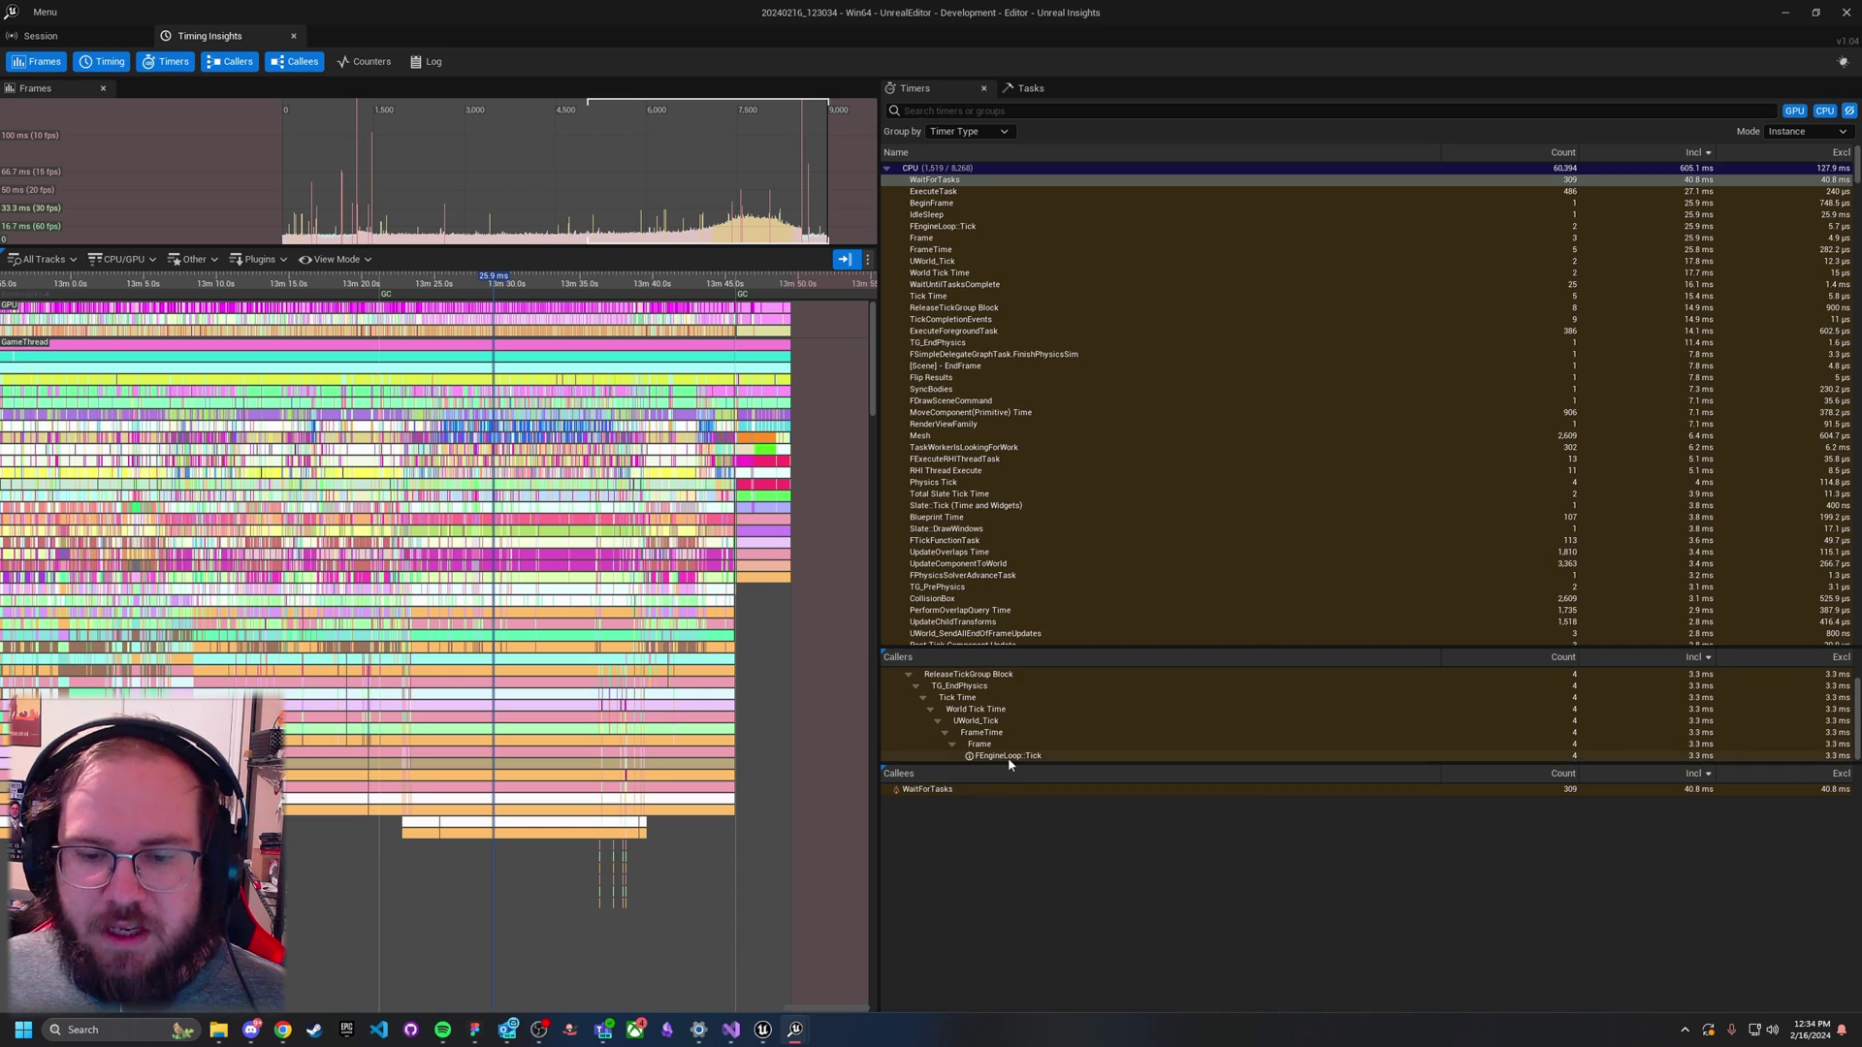
Step: Enlarge the callers tree to show the full call chain
scroll(1065, 723, "up", 2)
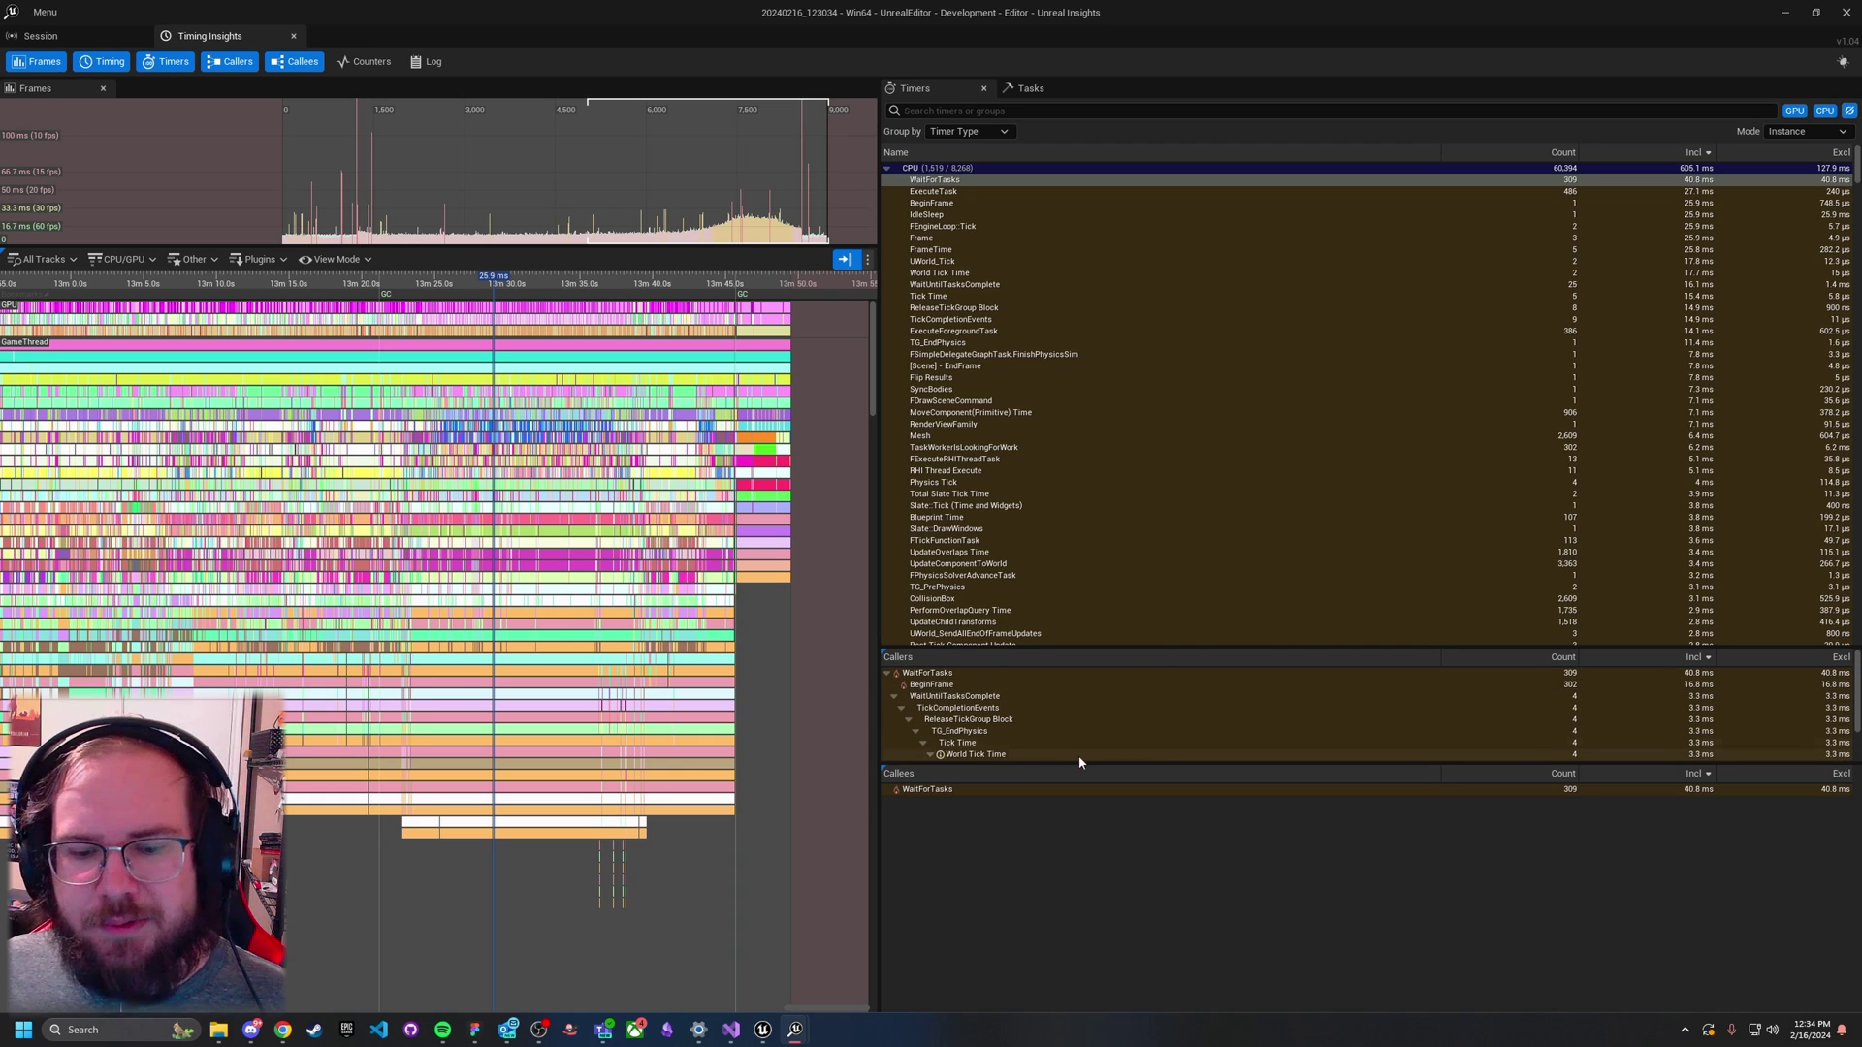
left_click_drag(1078, 764, 1083, 832)
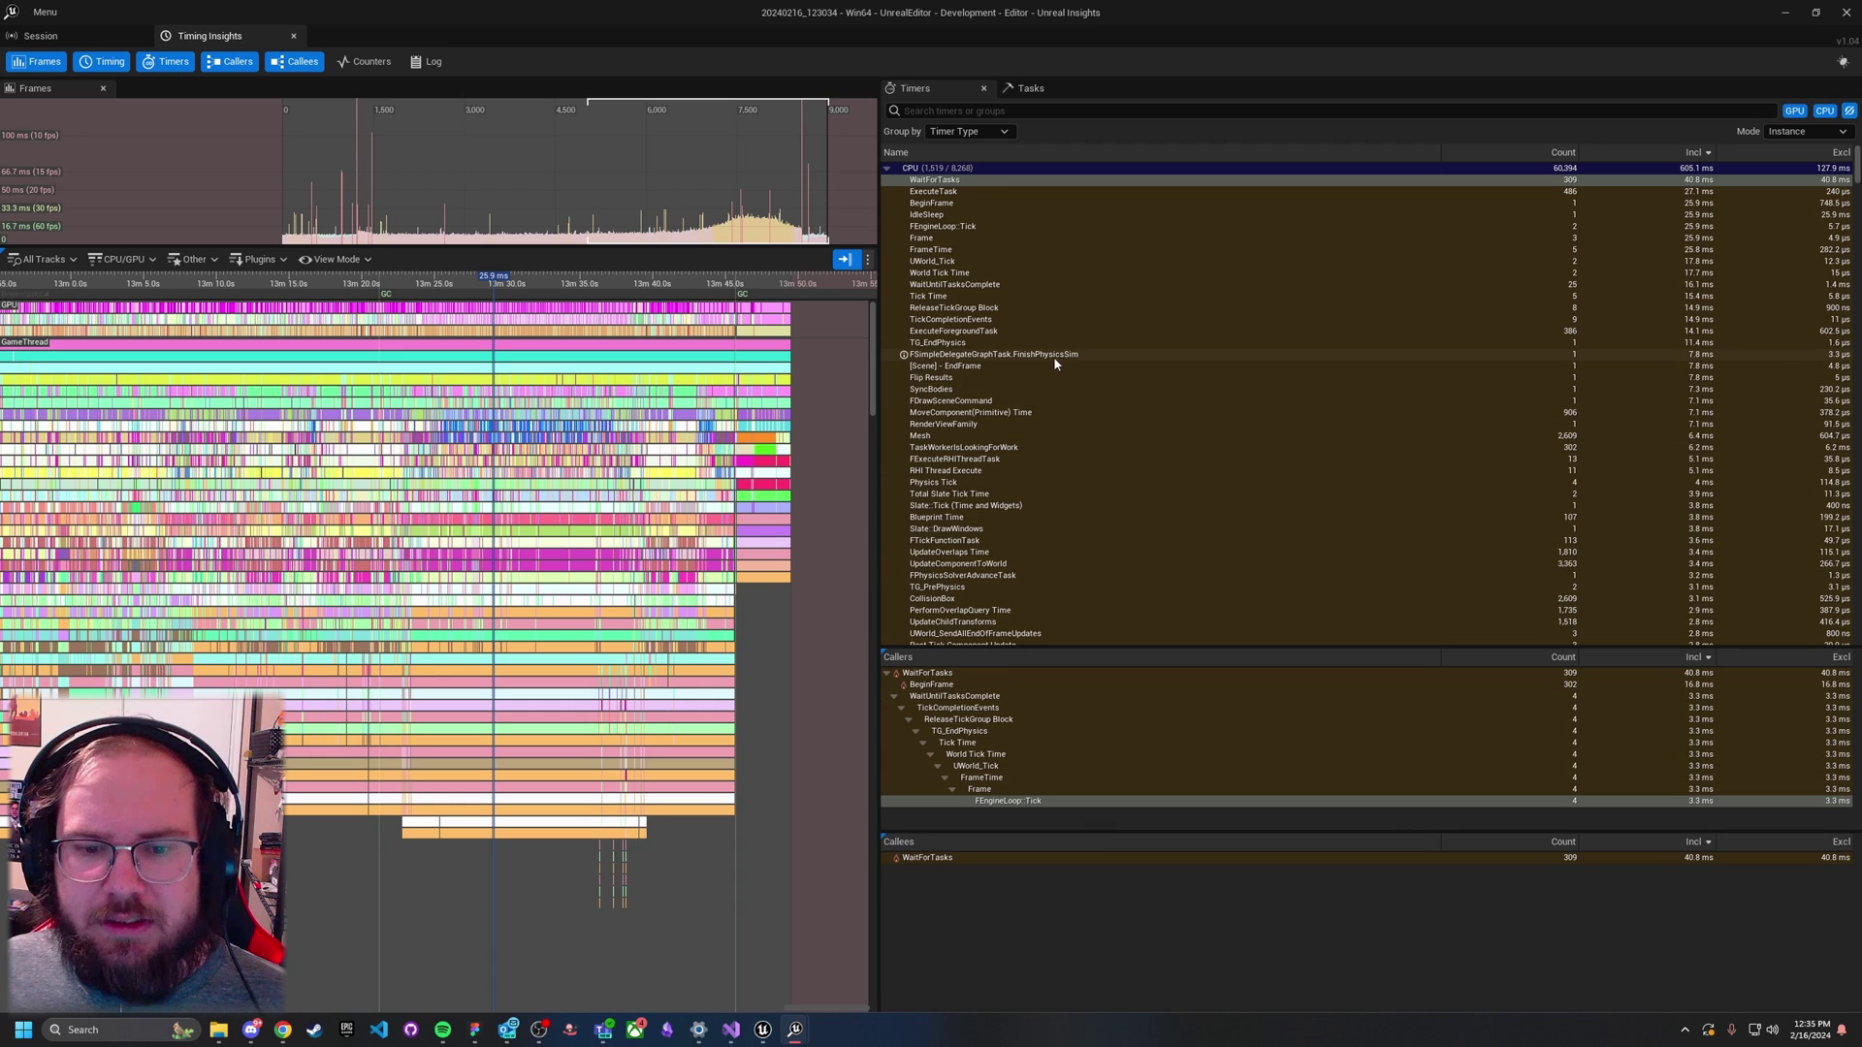
scroll(1058, 342, "down", 2)
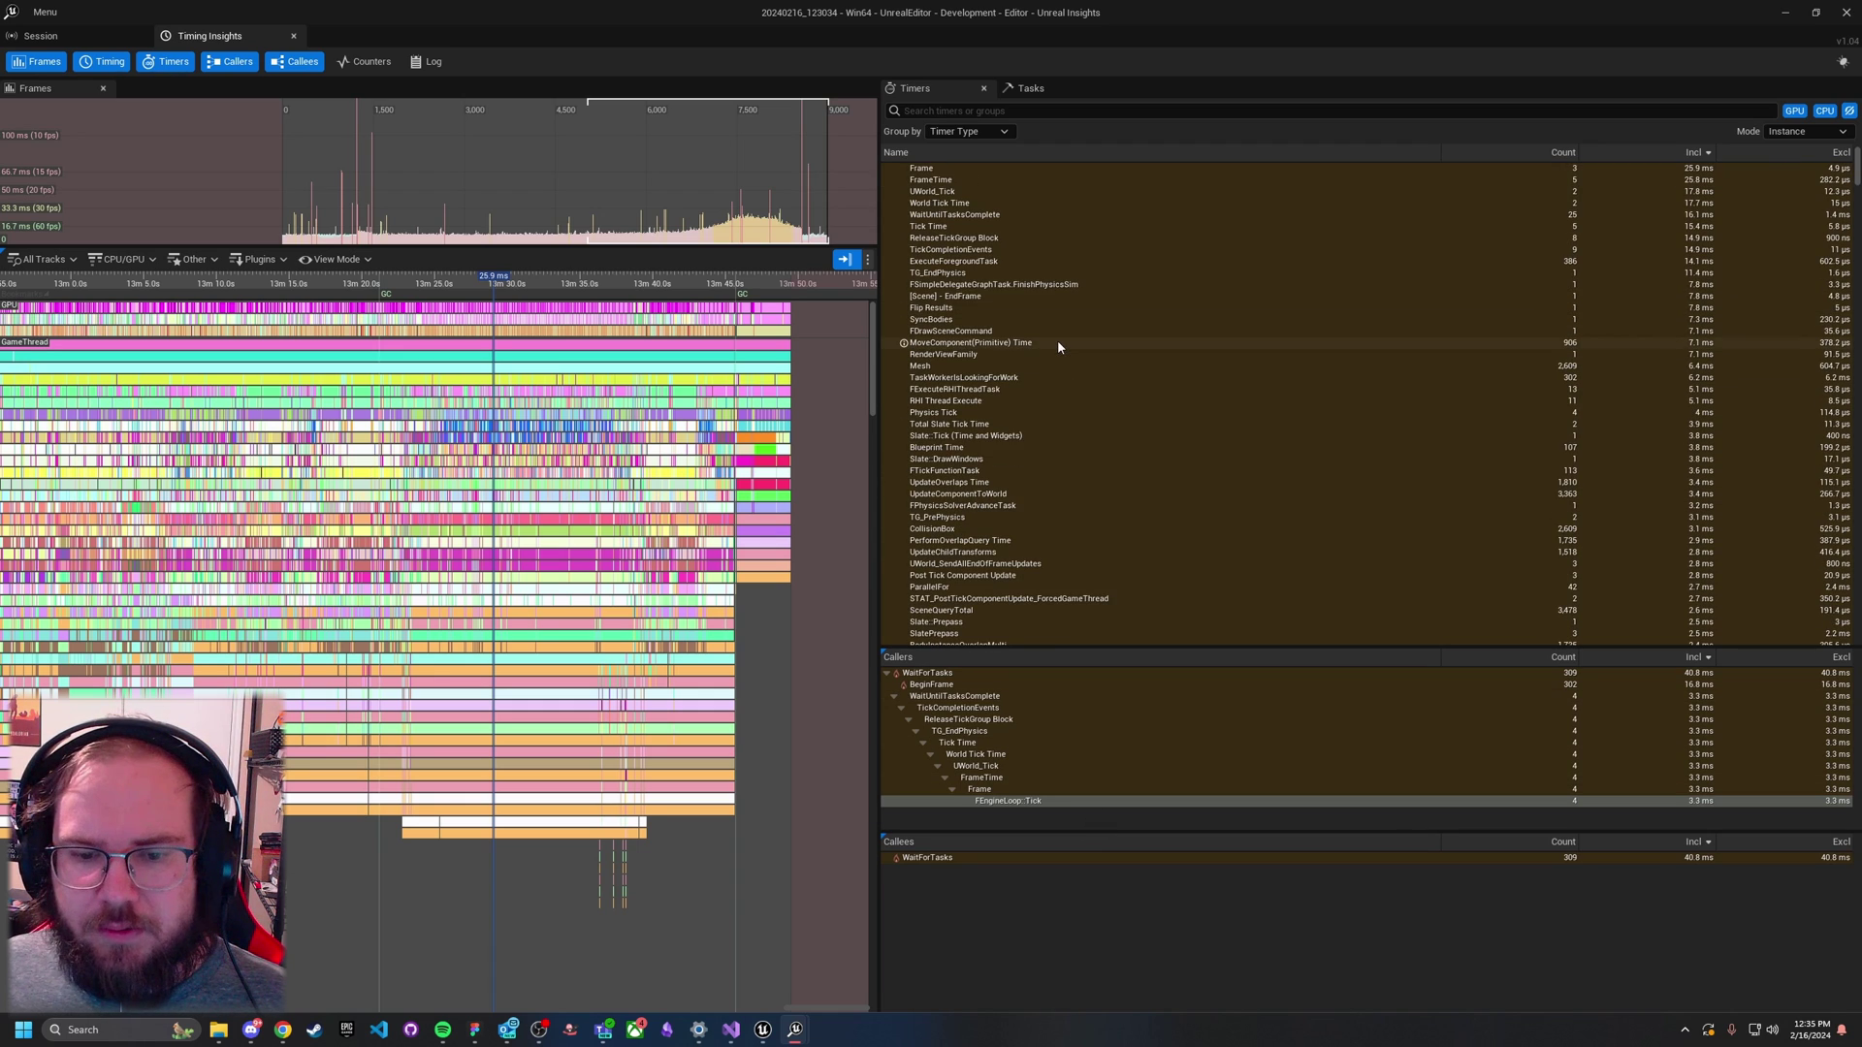
scroll(1057, 341, "up", 2)
Step: Select ExecuteTask and enlarge its callees tree to reveal per-component overlap costs led by CollisionBox
left_click(974, 191)
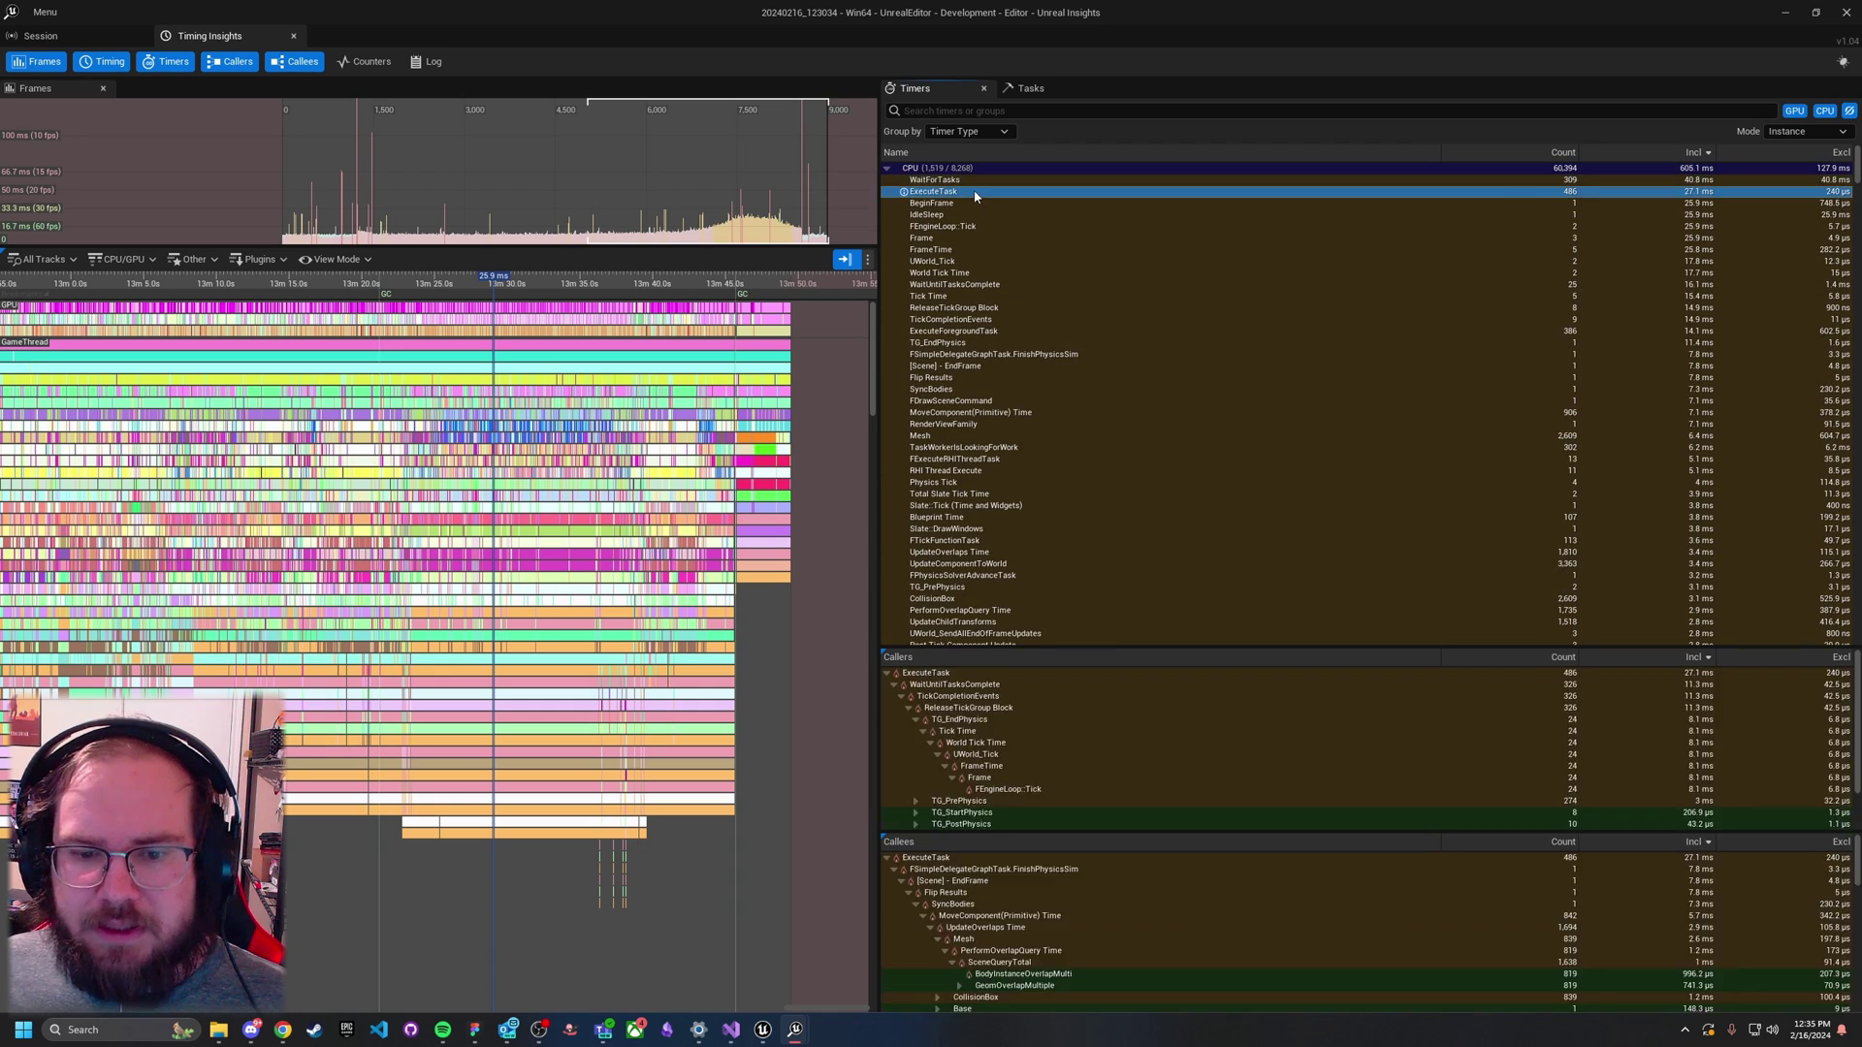
left_click_drag(1039, 648, 1036, 559)
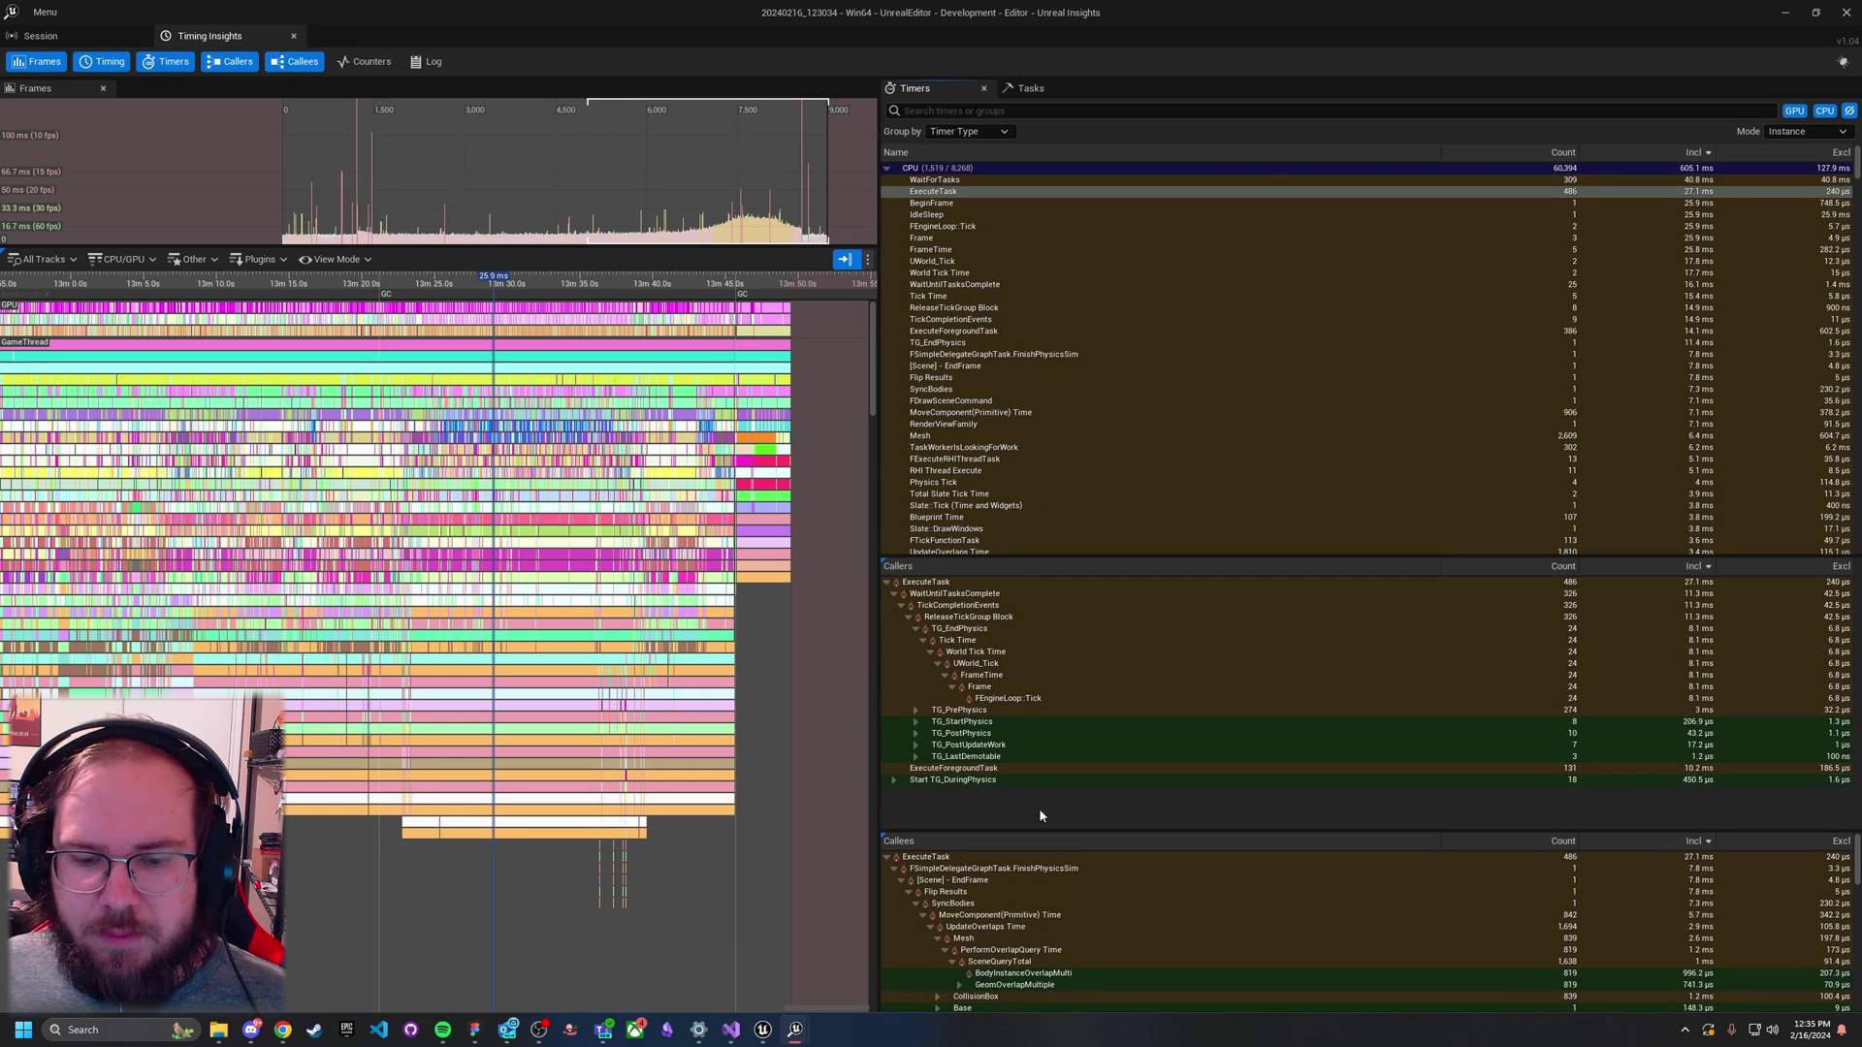
mouse_move(1045, 830)
left_mouse_down()
mouse_move(1052, 615)
mouse_move(1051, 843)
left_mouse_up()
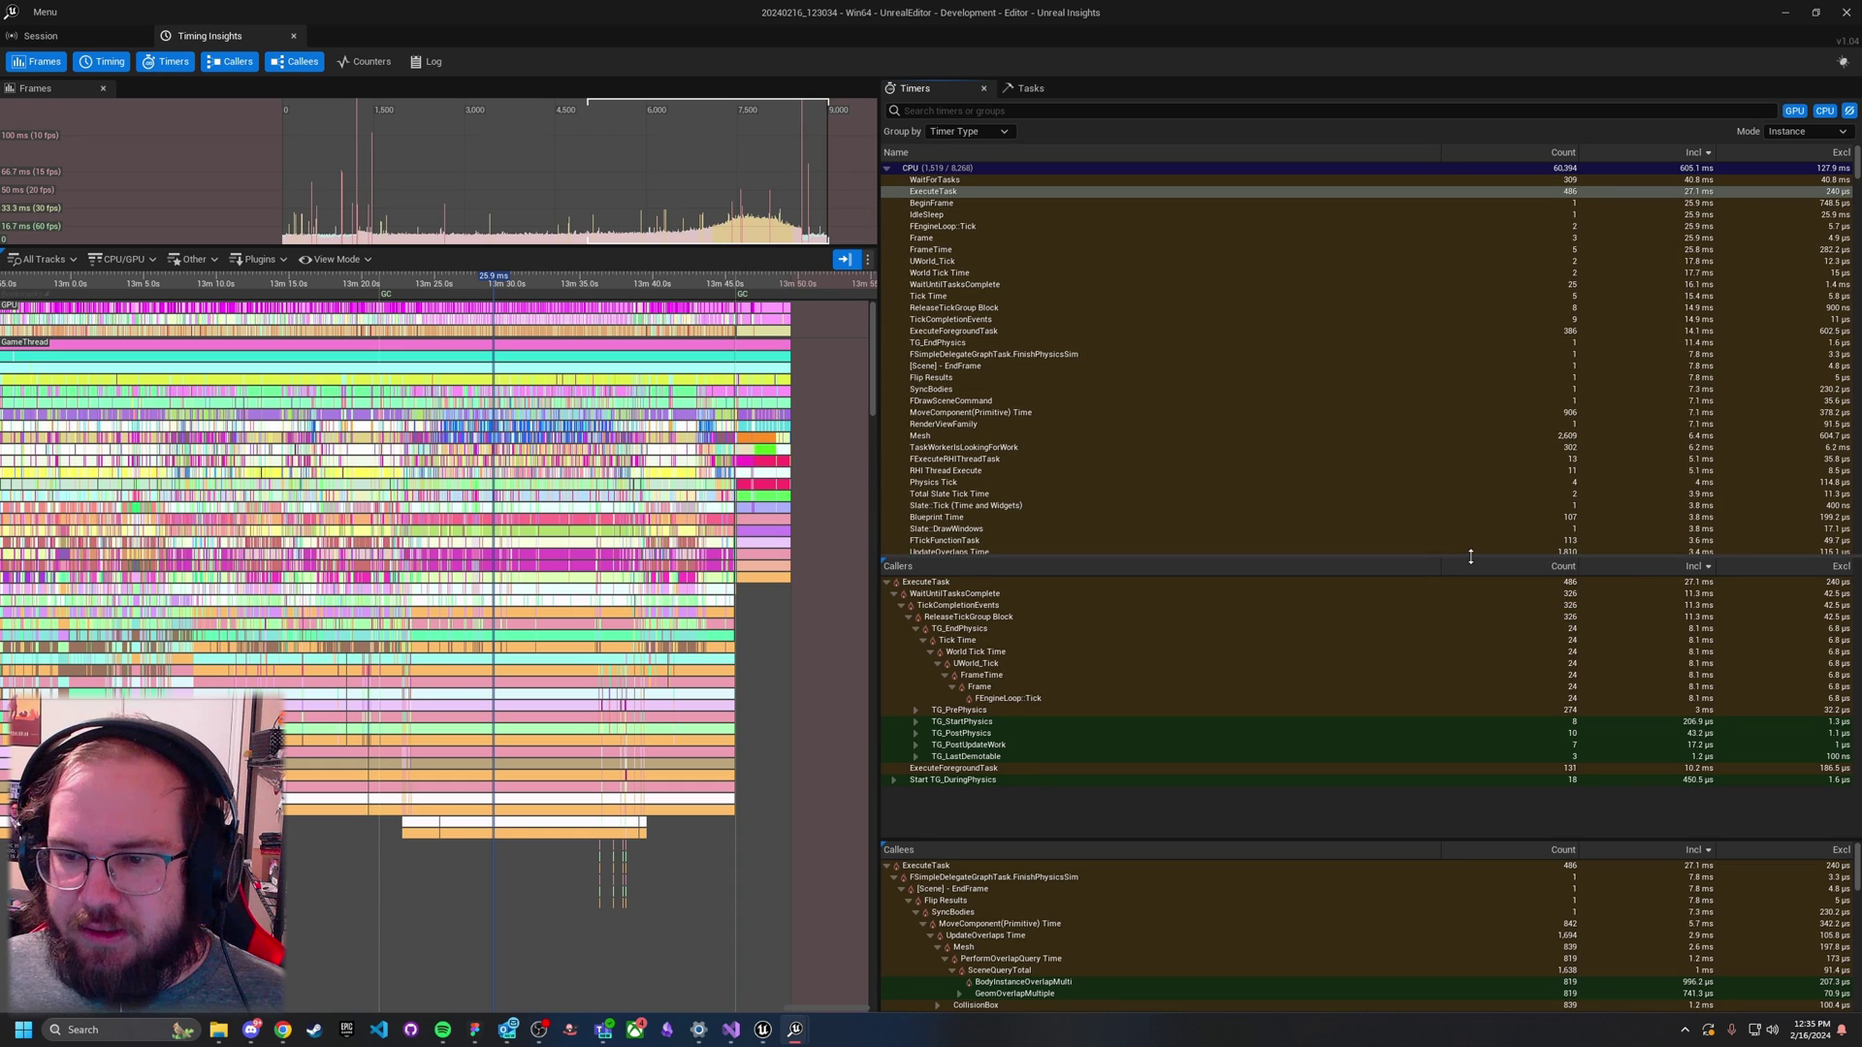
left_click_drag(1467, 555, 1513, 380)
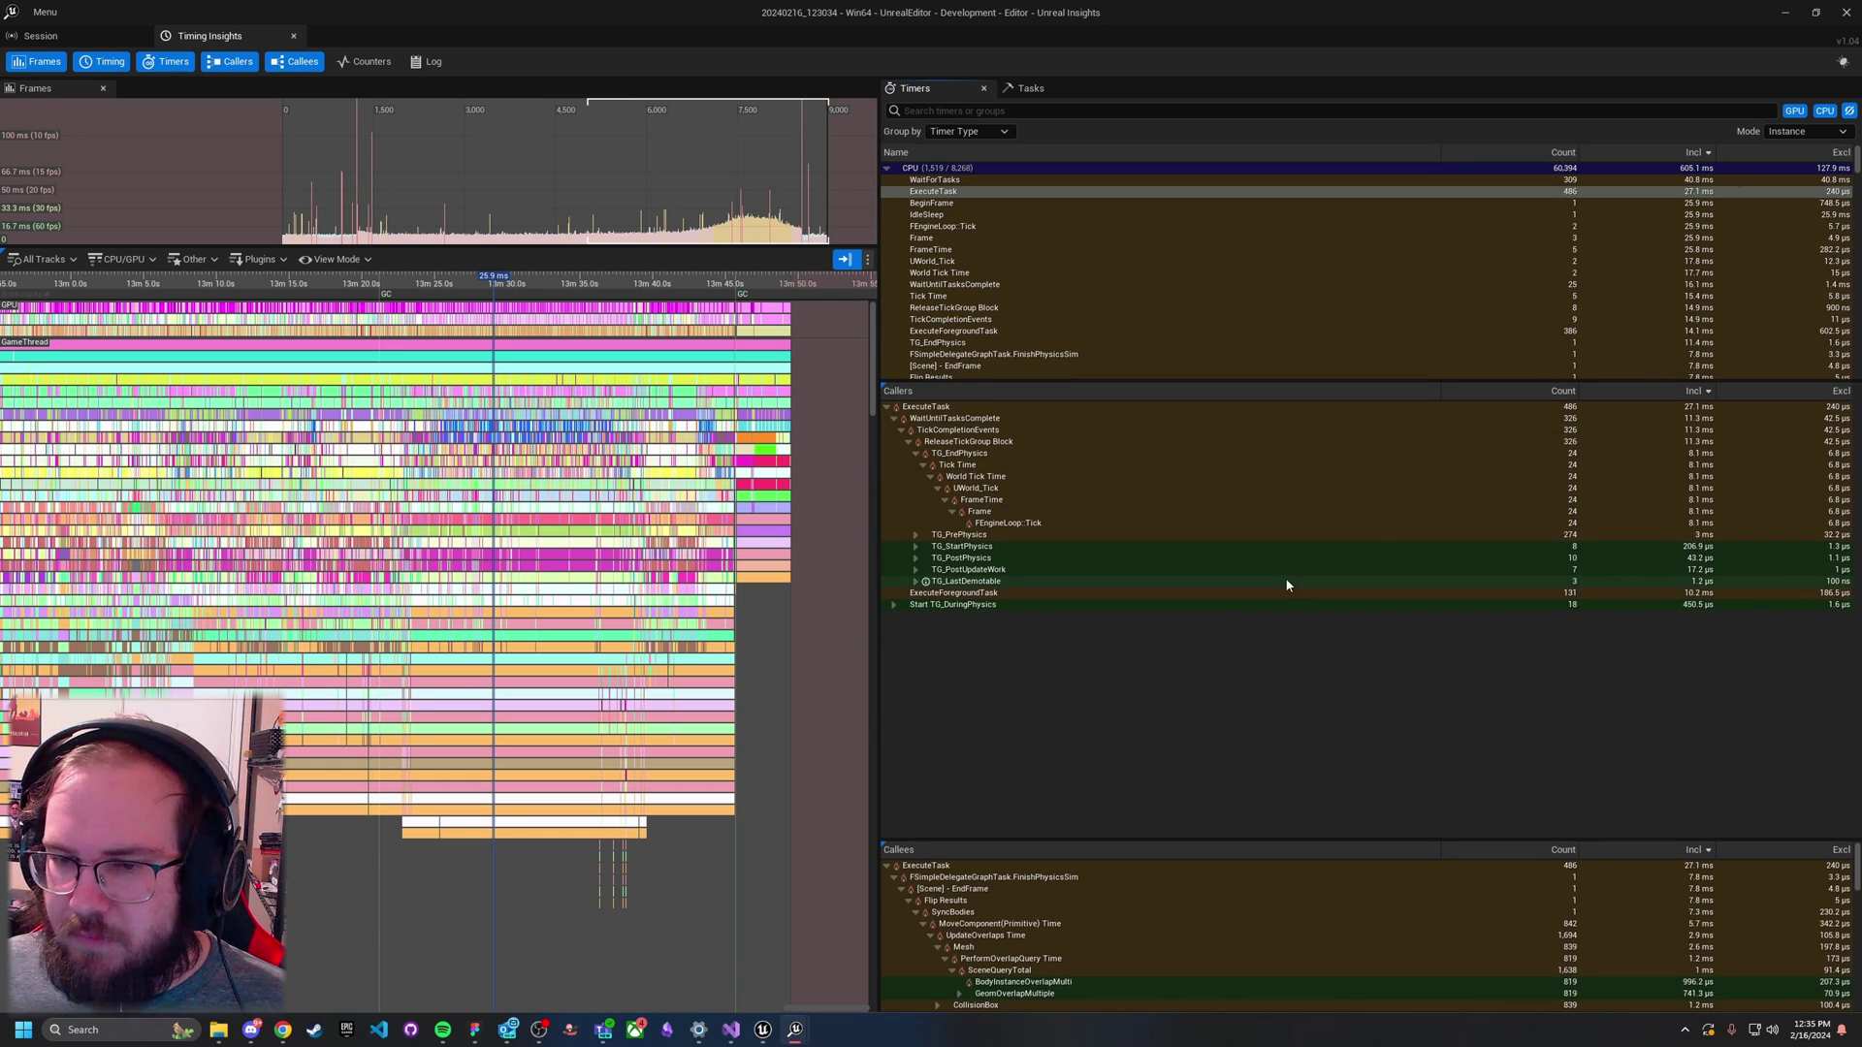
left_click_drag(1313, 842, 1289, 417)
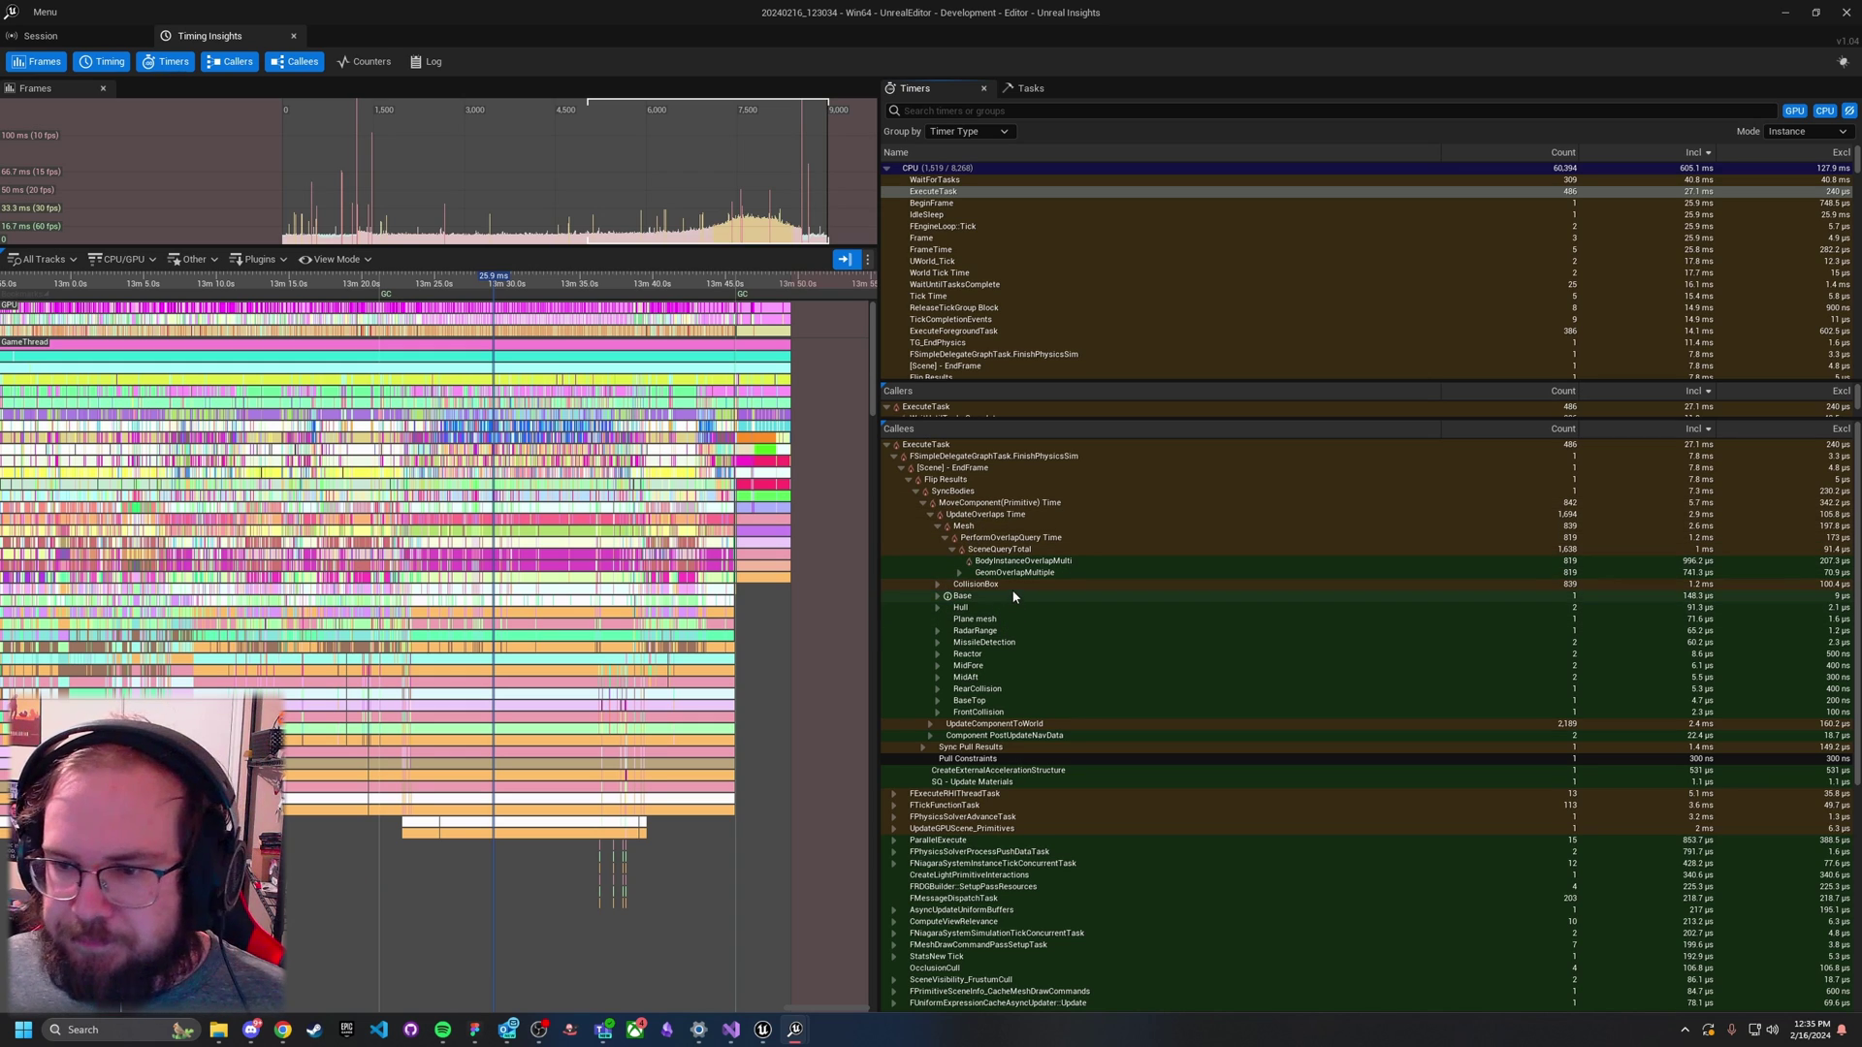
Step: Expand CollisionBox through PerformOverlapQuery, SceneQueryTotal, GeomOverlapMultiple and UpdateOverlaps down to ConvertOverlap
left_click(937, 585)
left_click(945, 596)
left_click(952, 608)
left_click(959, 630)
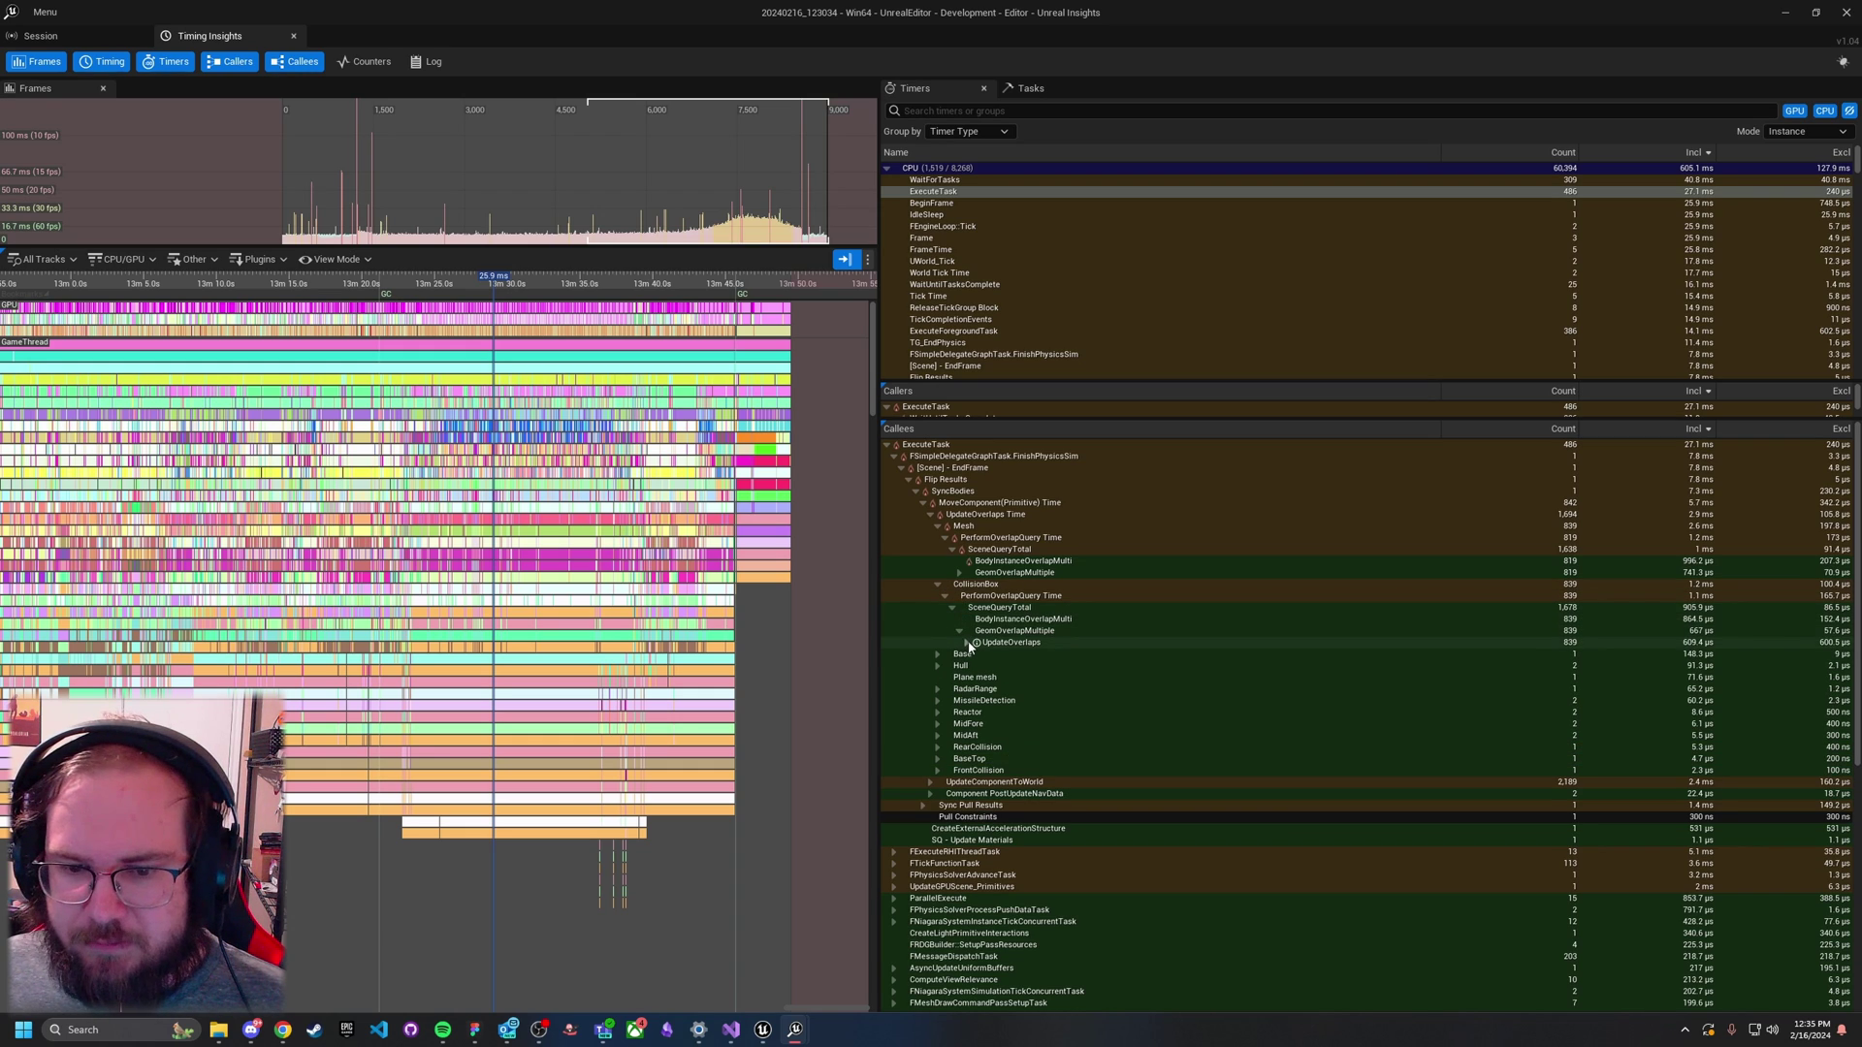
left_click(967, 642)
left_click(1042, 656)
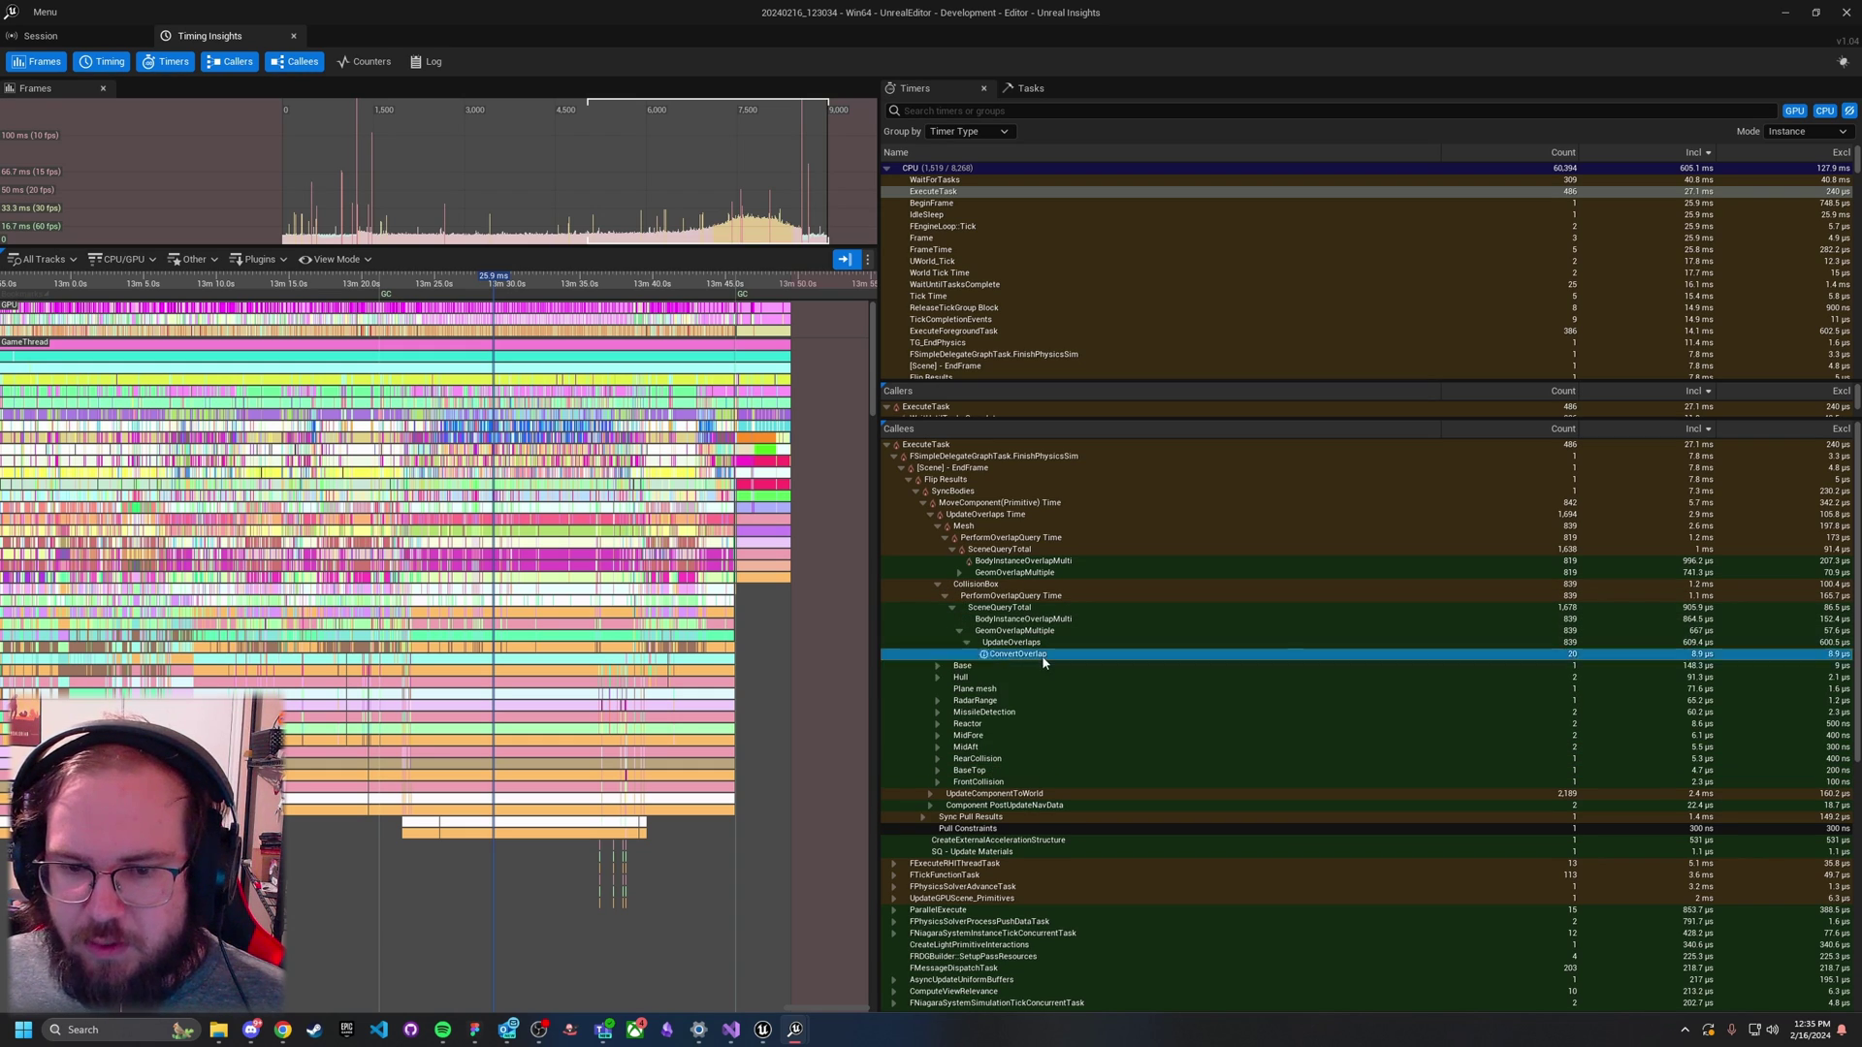
left_click(995, 586)
Step: Expand Sync Pull Results and Process Single Particle Proxies in the Callees tree
scroll(1009, 659, "down", 2)
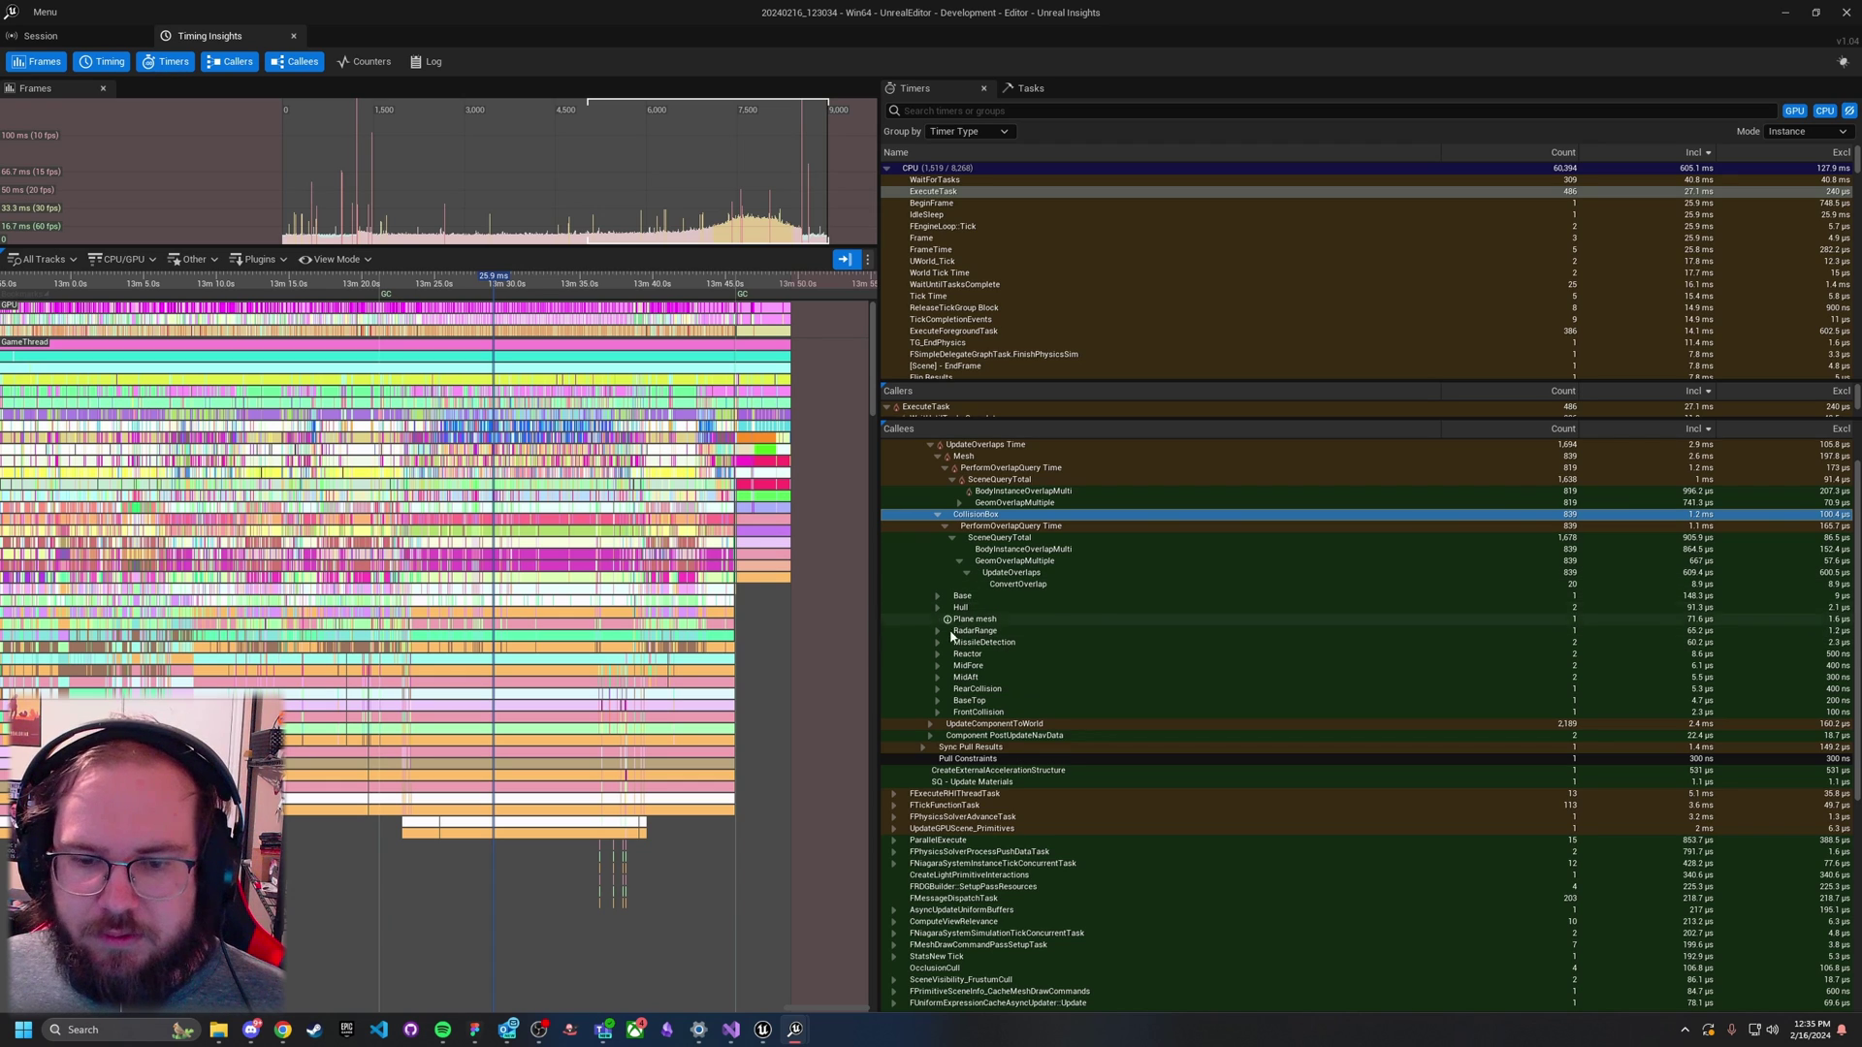
scroll(1020, 646, "up", 2)
scroll(1009, 648, "down", 4)
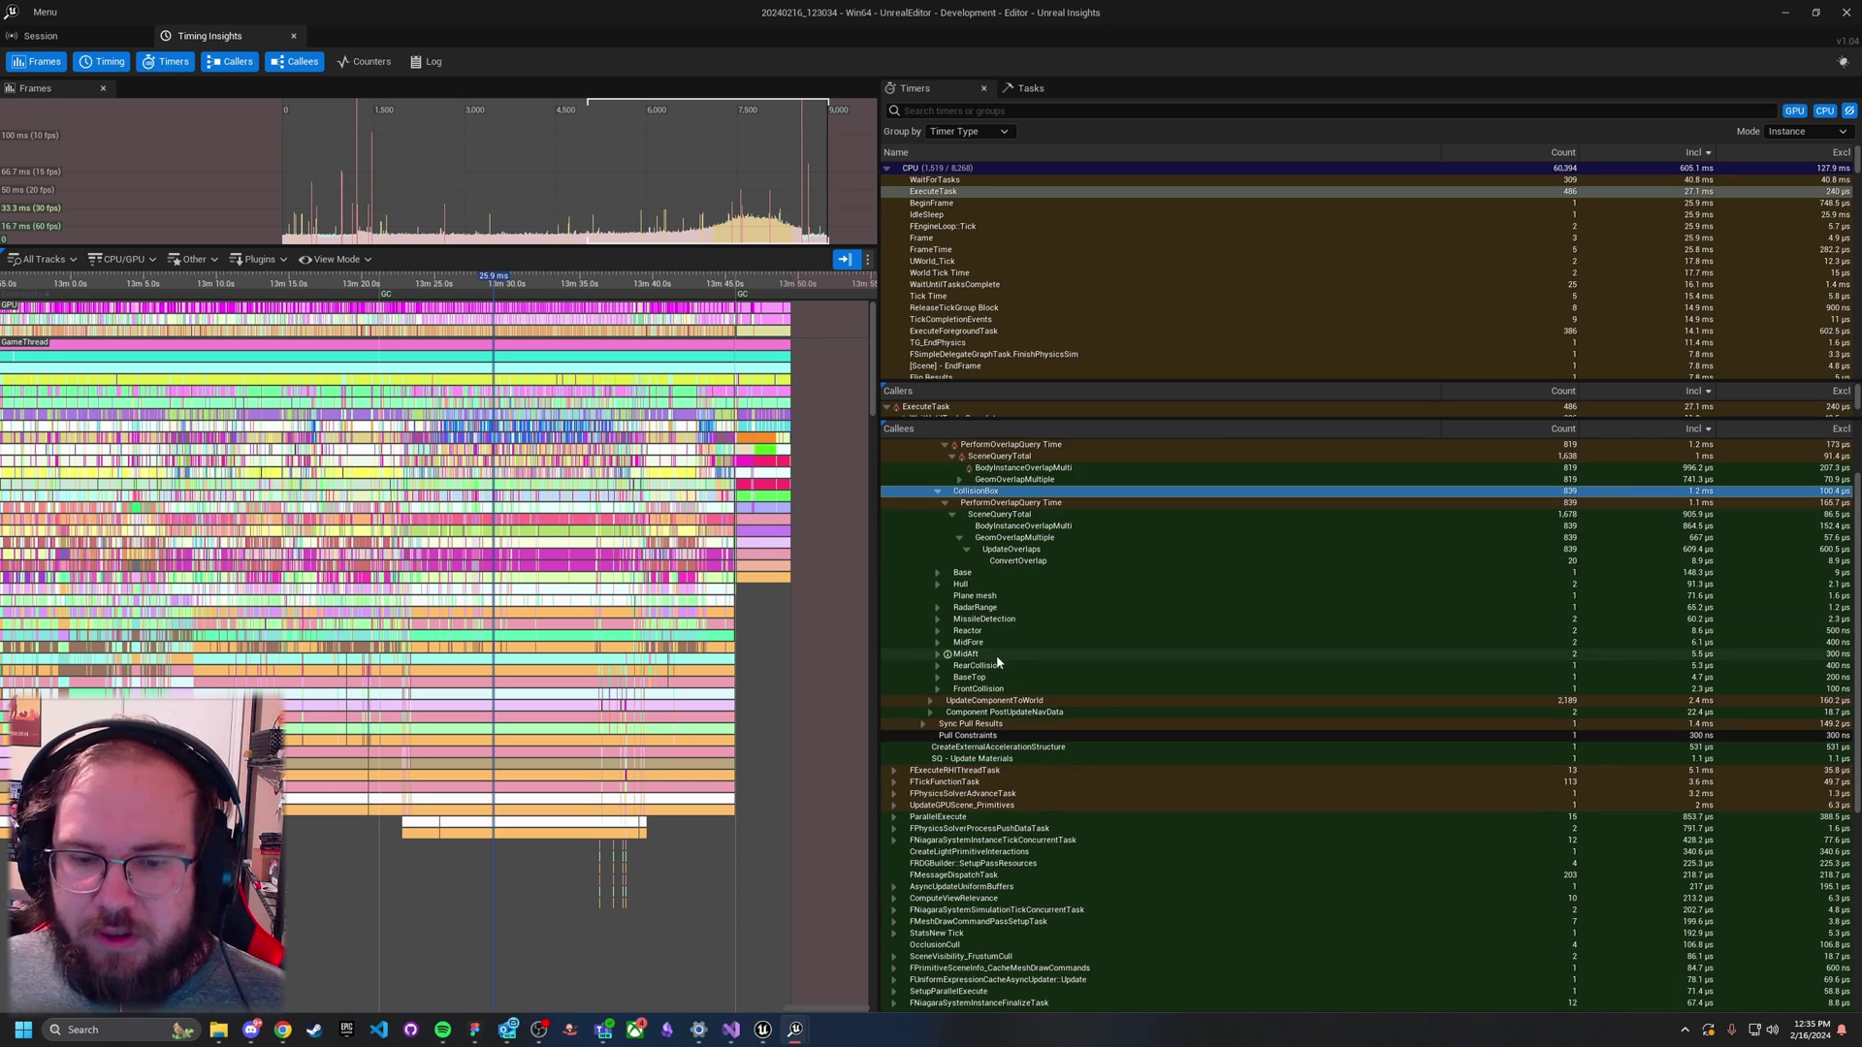
left_click(924, 653)
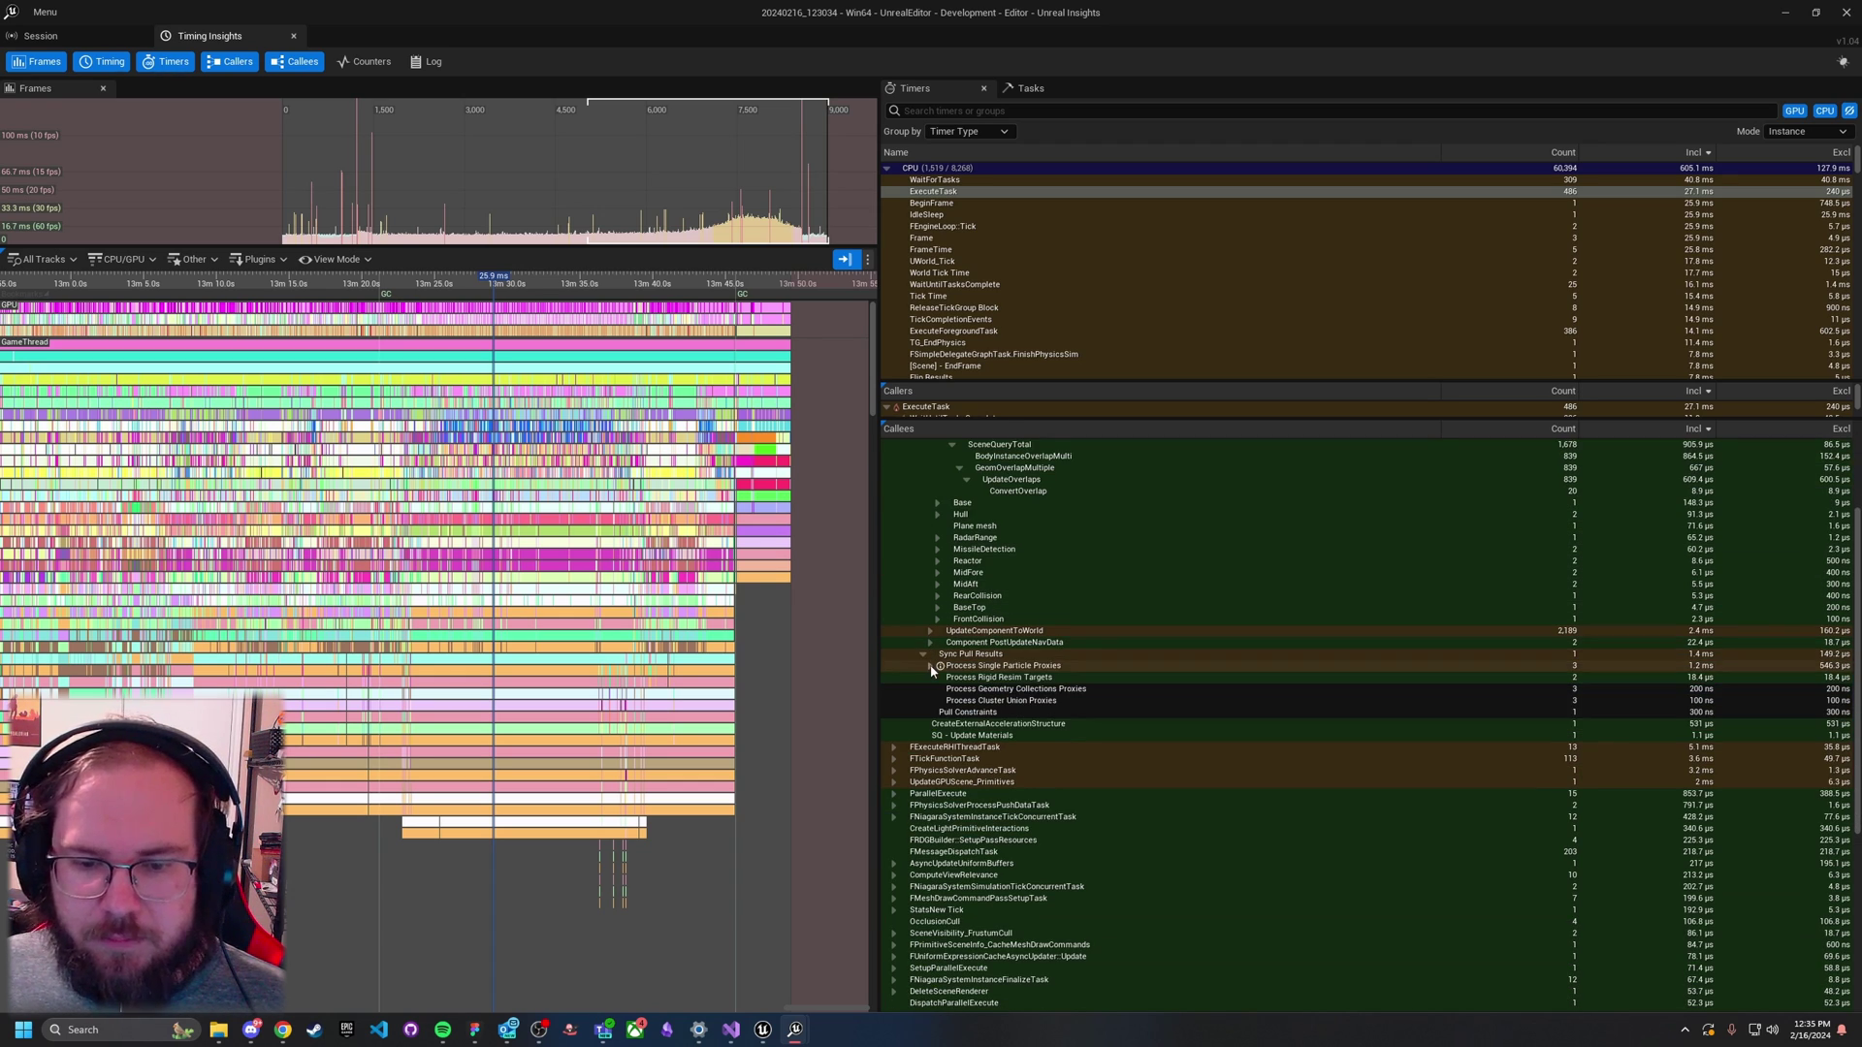
left_click(932, 666)
Step: Expand FExecuteRHIThreadTask down to Submission_Wait, then show BeginFrame's callees (25.9 ms)
scroll(950, 689, "down", 2)
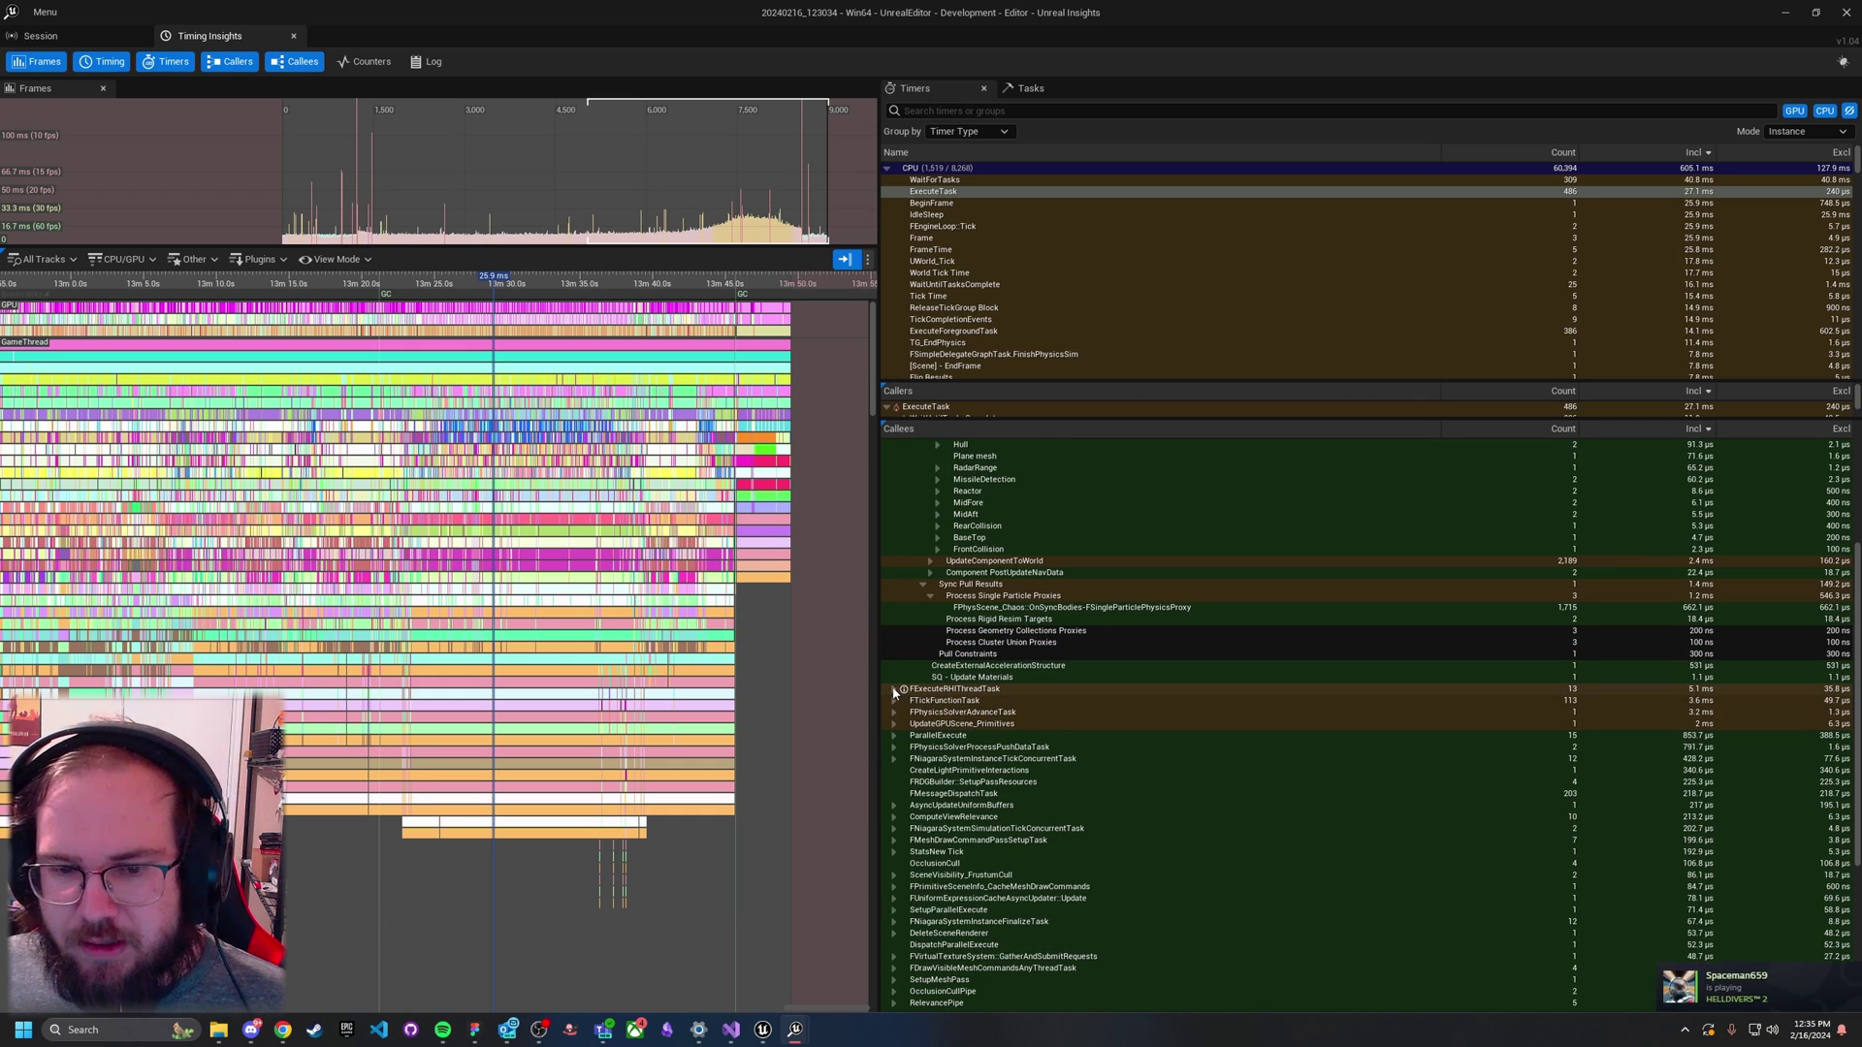
left_click(894, 689)
left_click(902, 700)
left_click(909, 712)
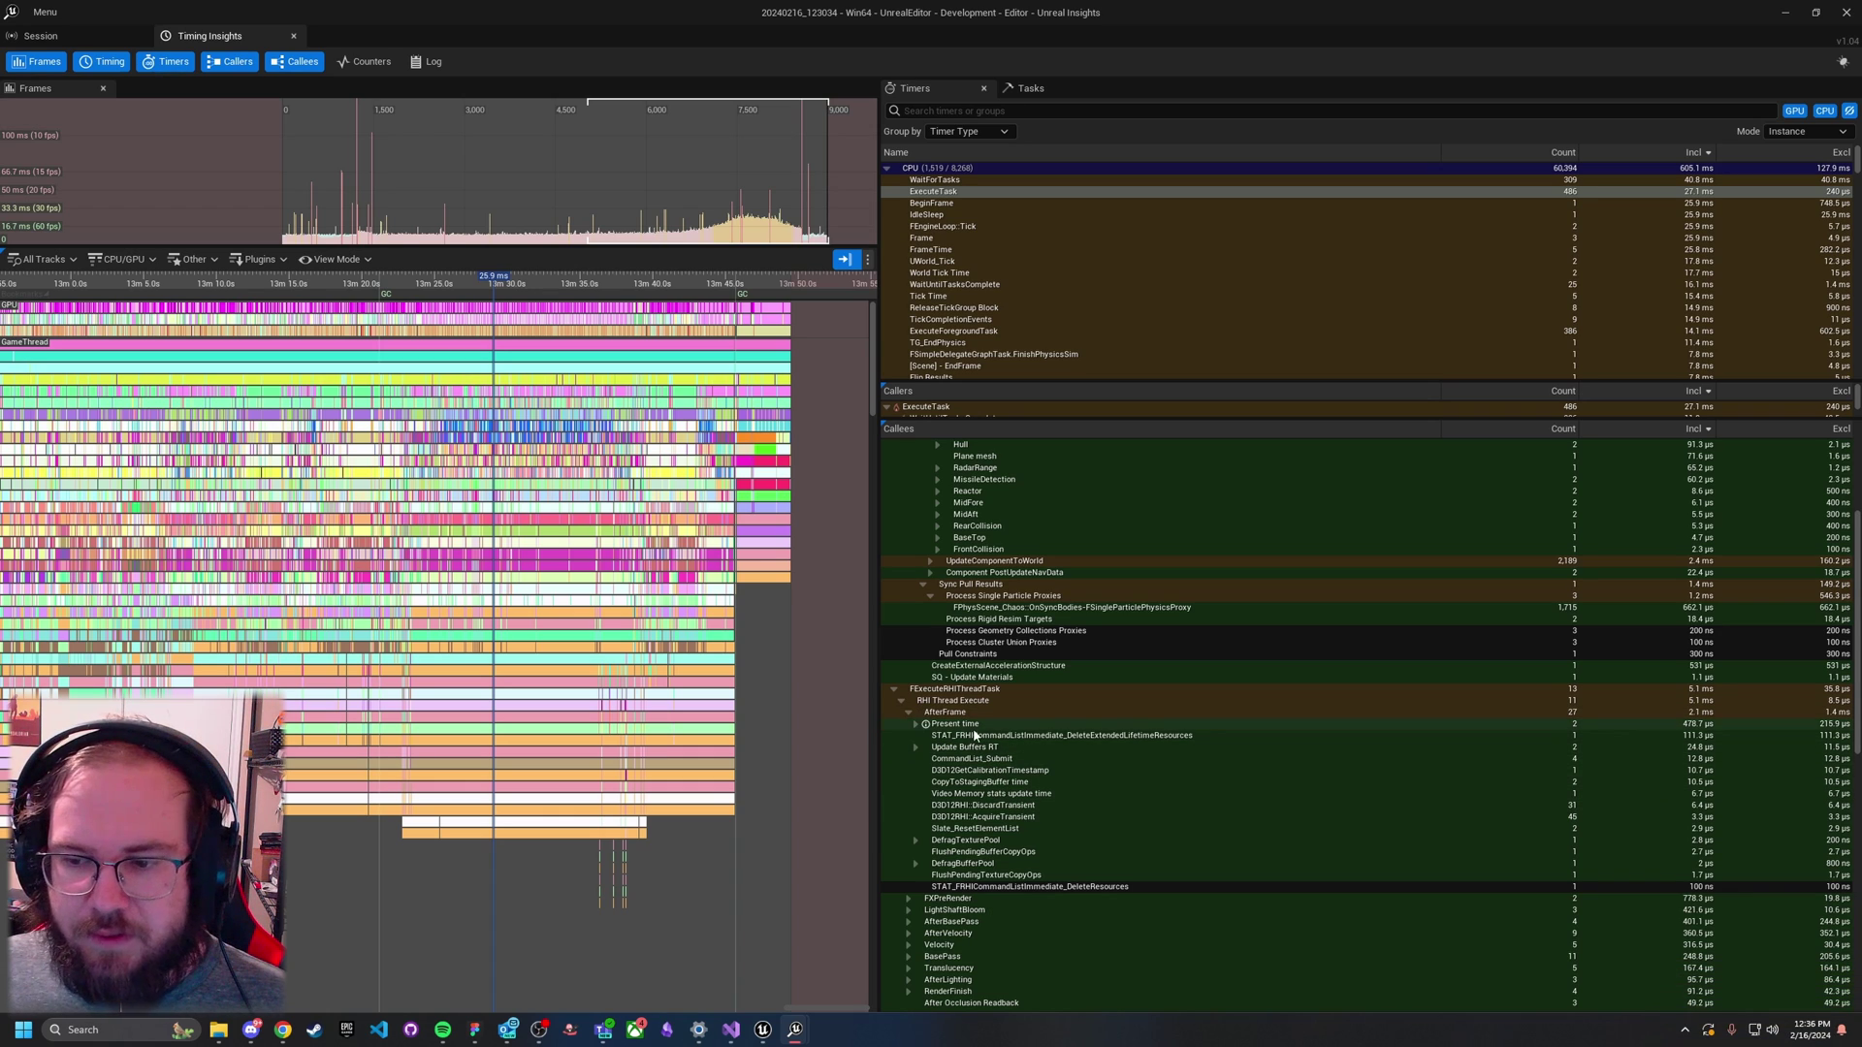
left_click(916, 724)
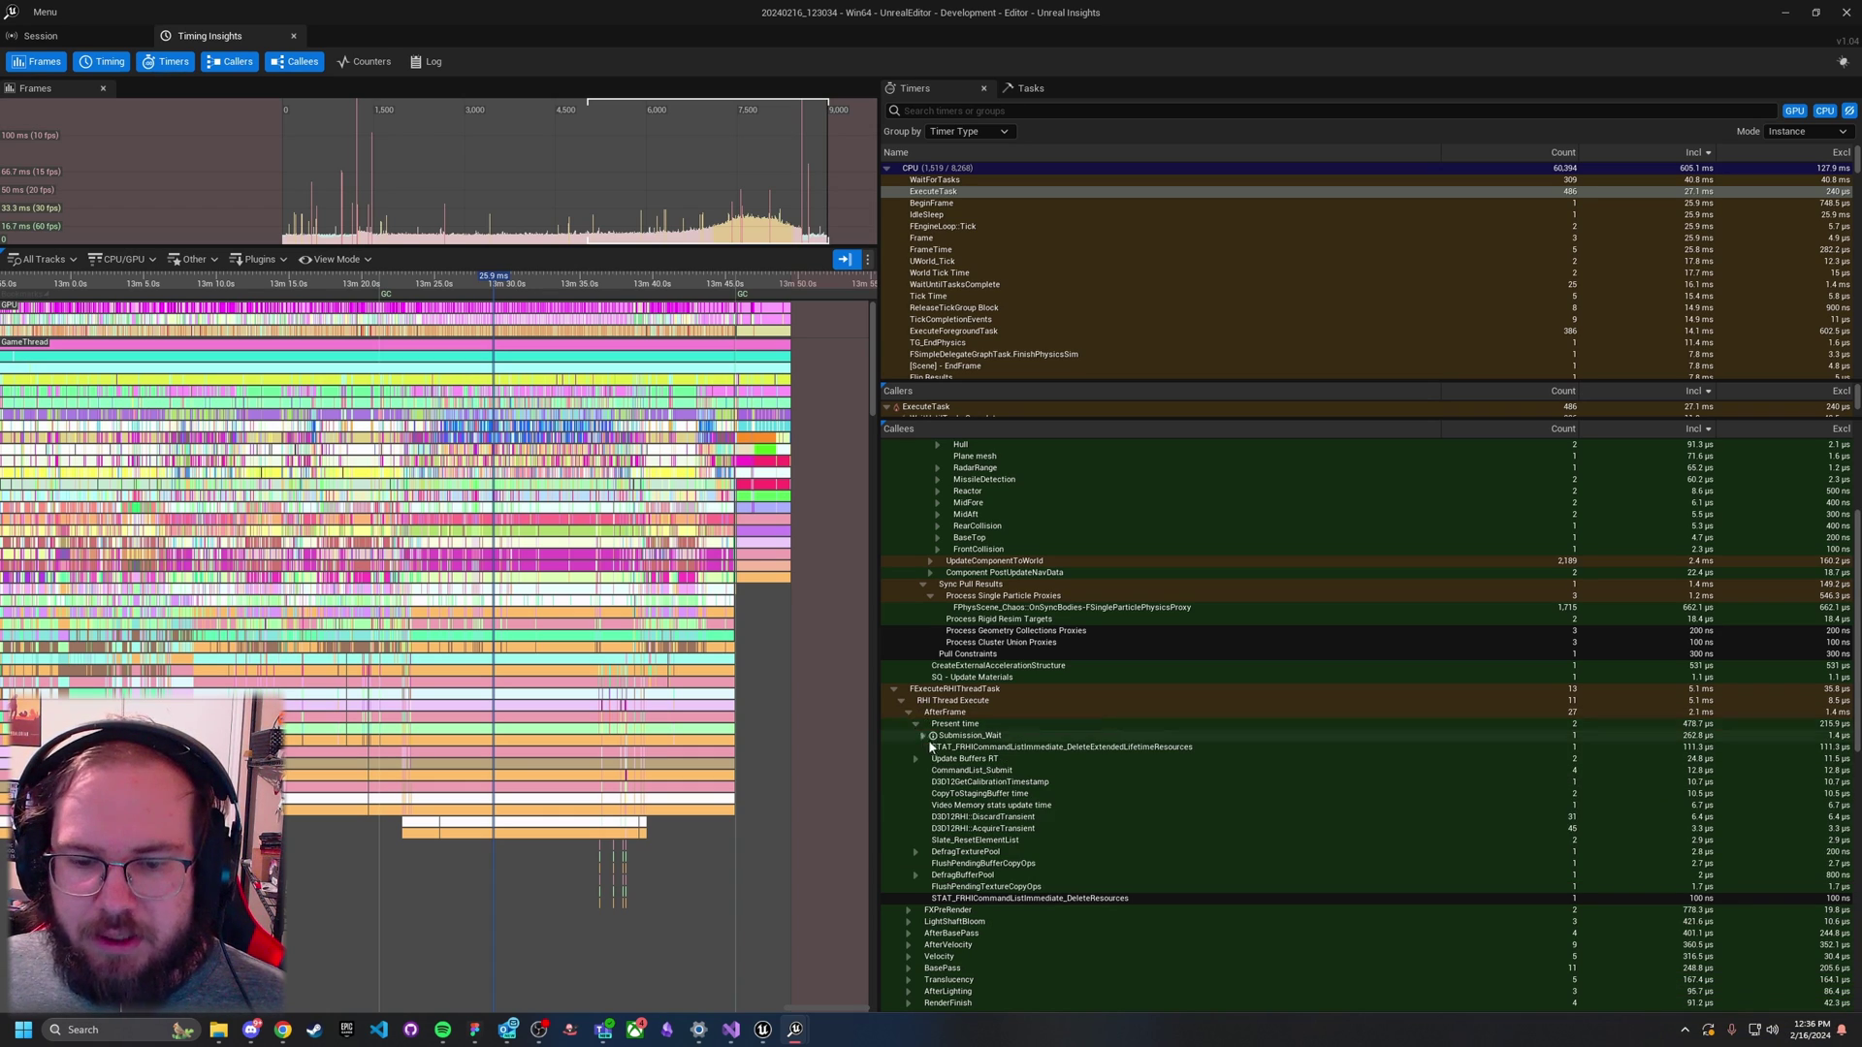
left_click(923, 735)
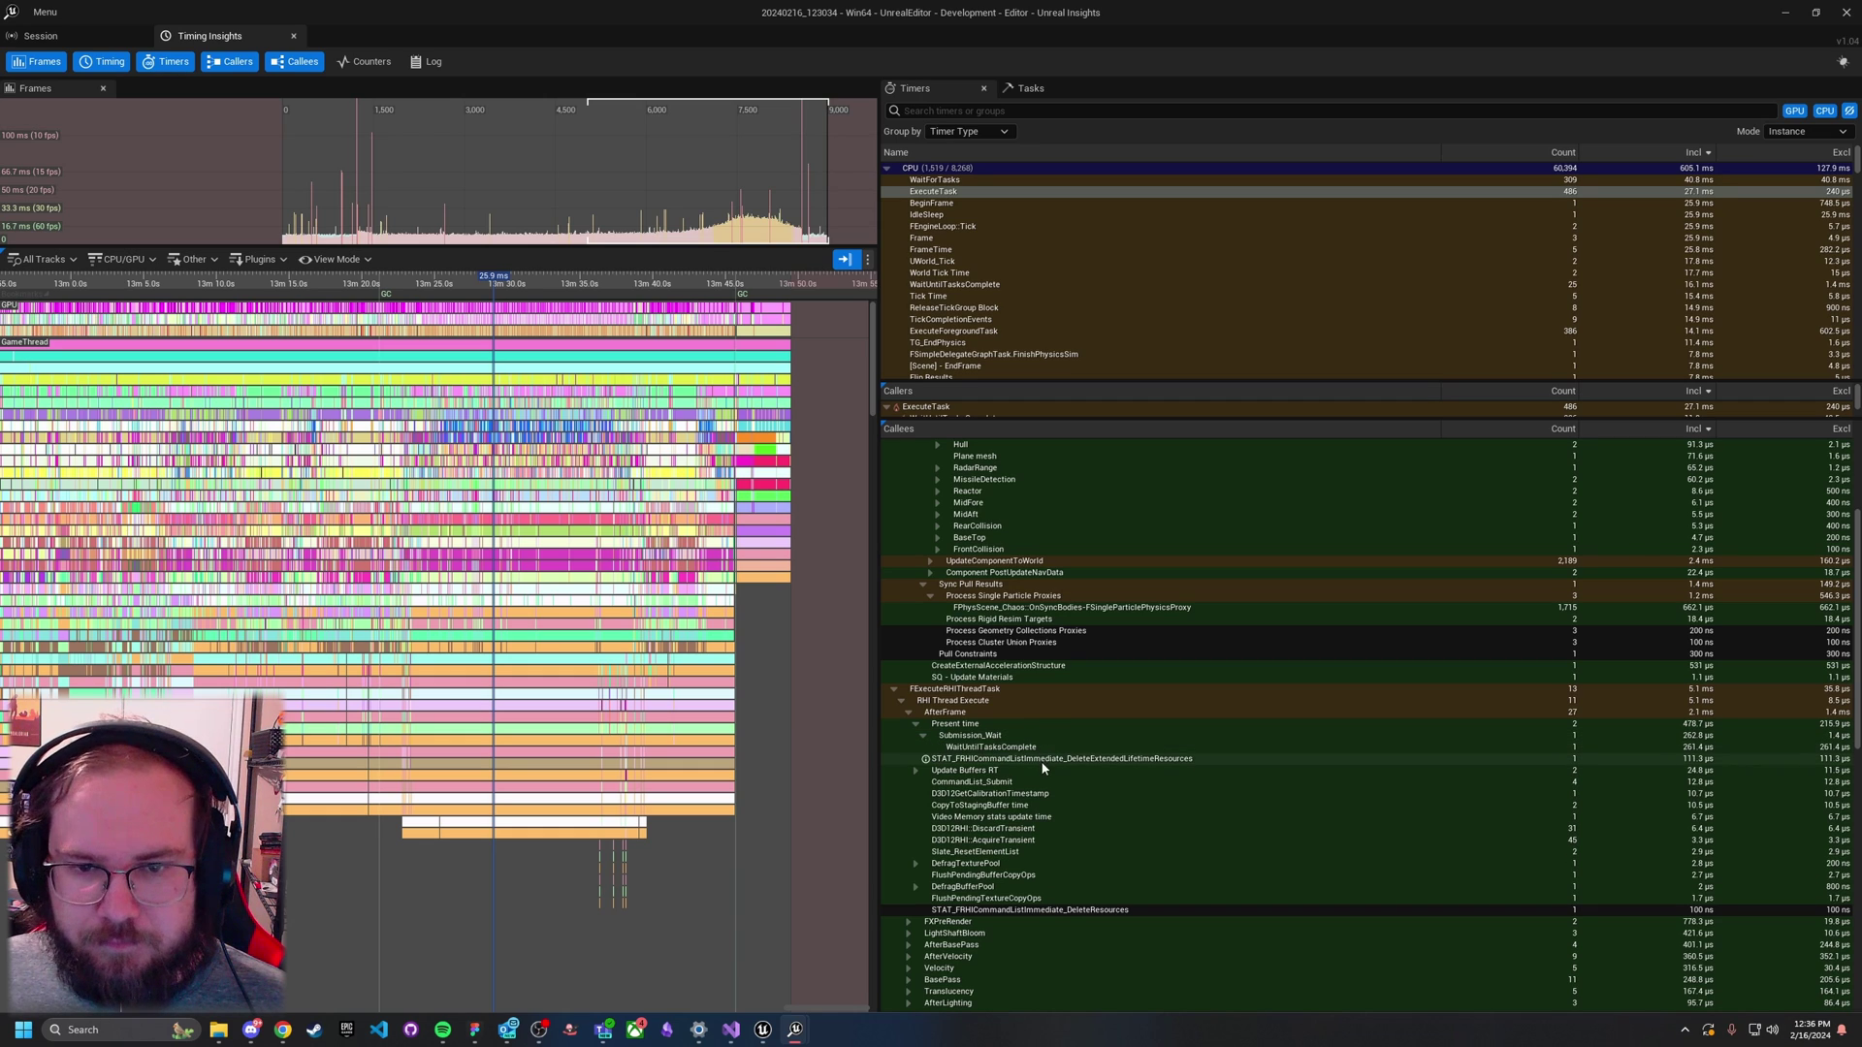
left_click(960, 203)
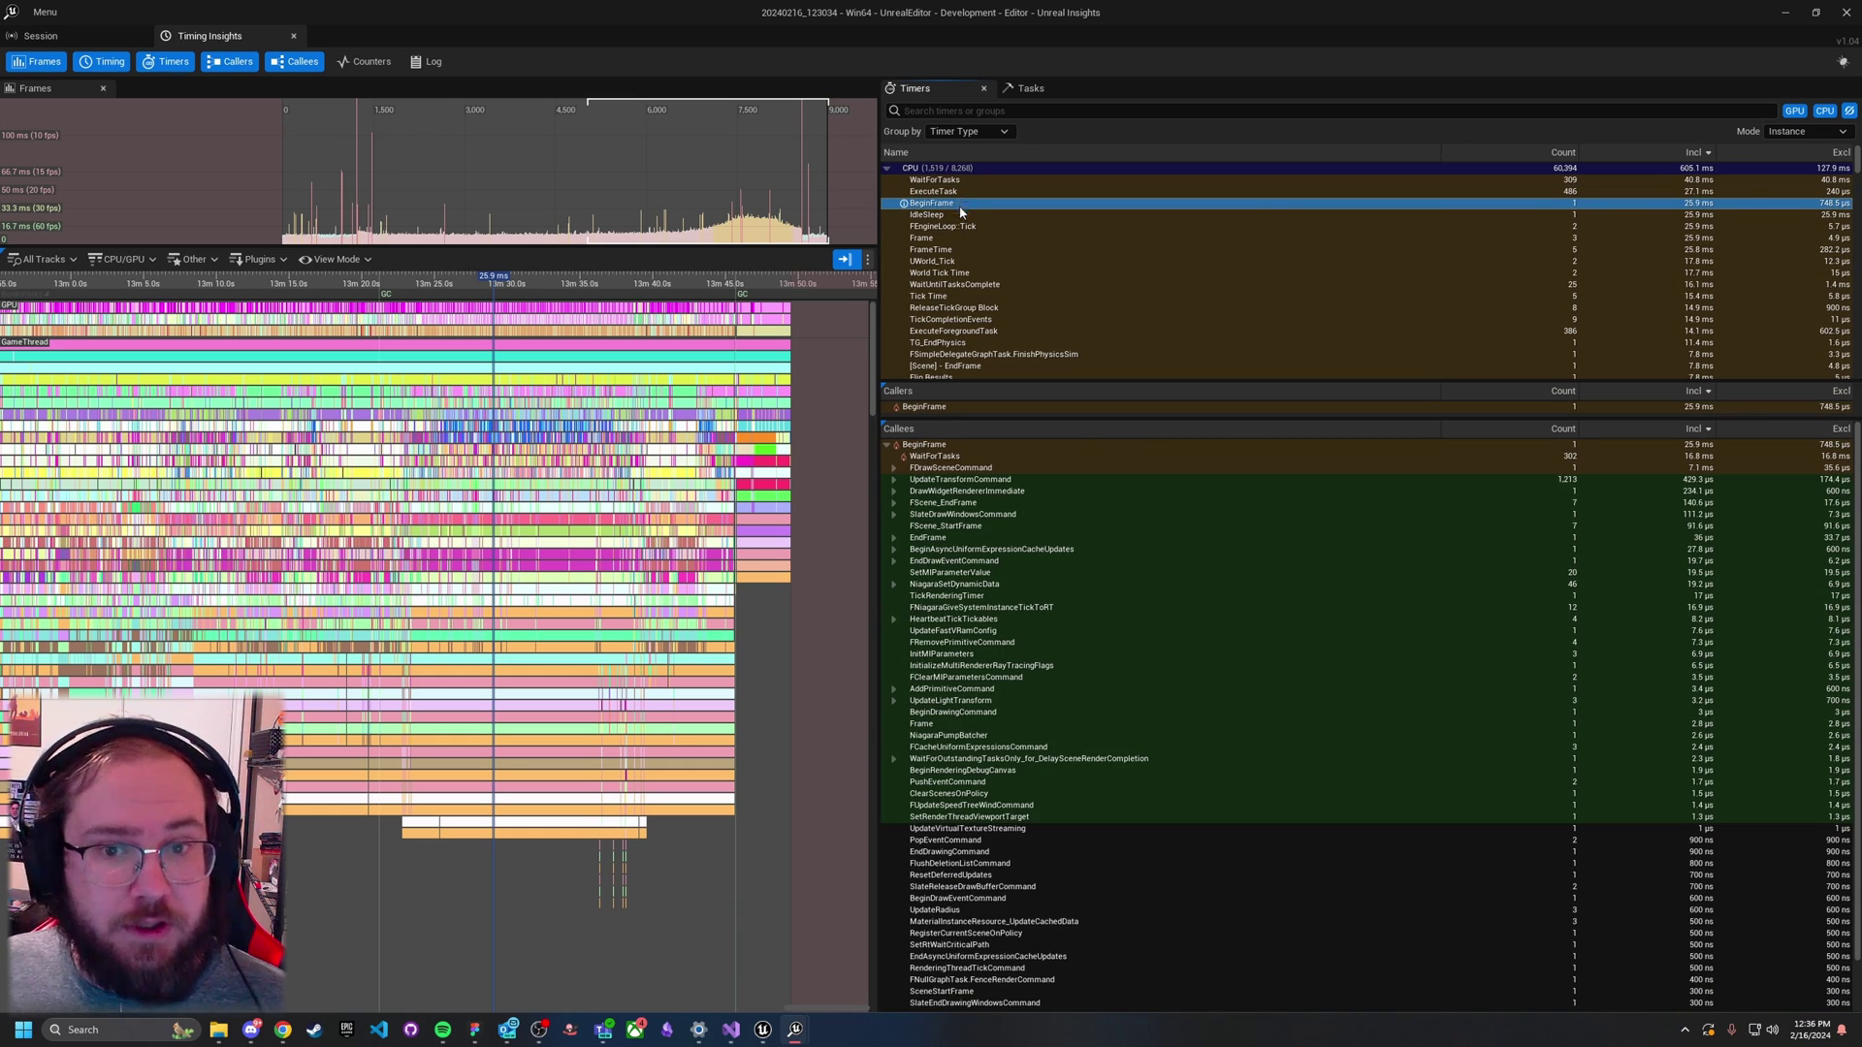
Step: Show FEngineLoop::Tick's callees, collapse TG_EndPhysics and expand GT Tickable Time
left_click(955, 215)
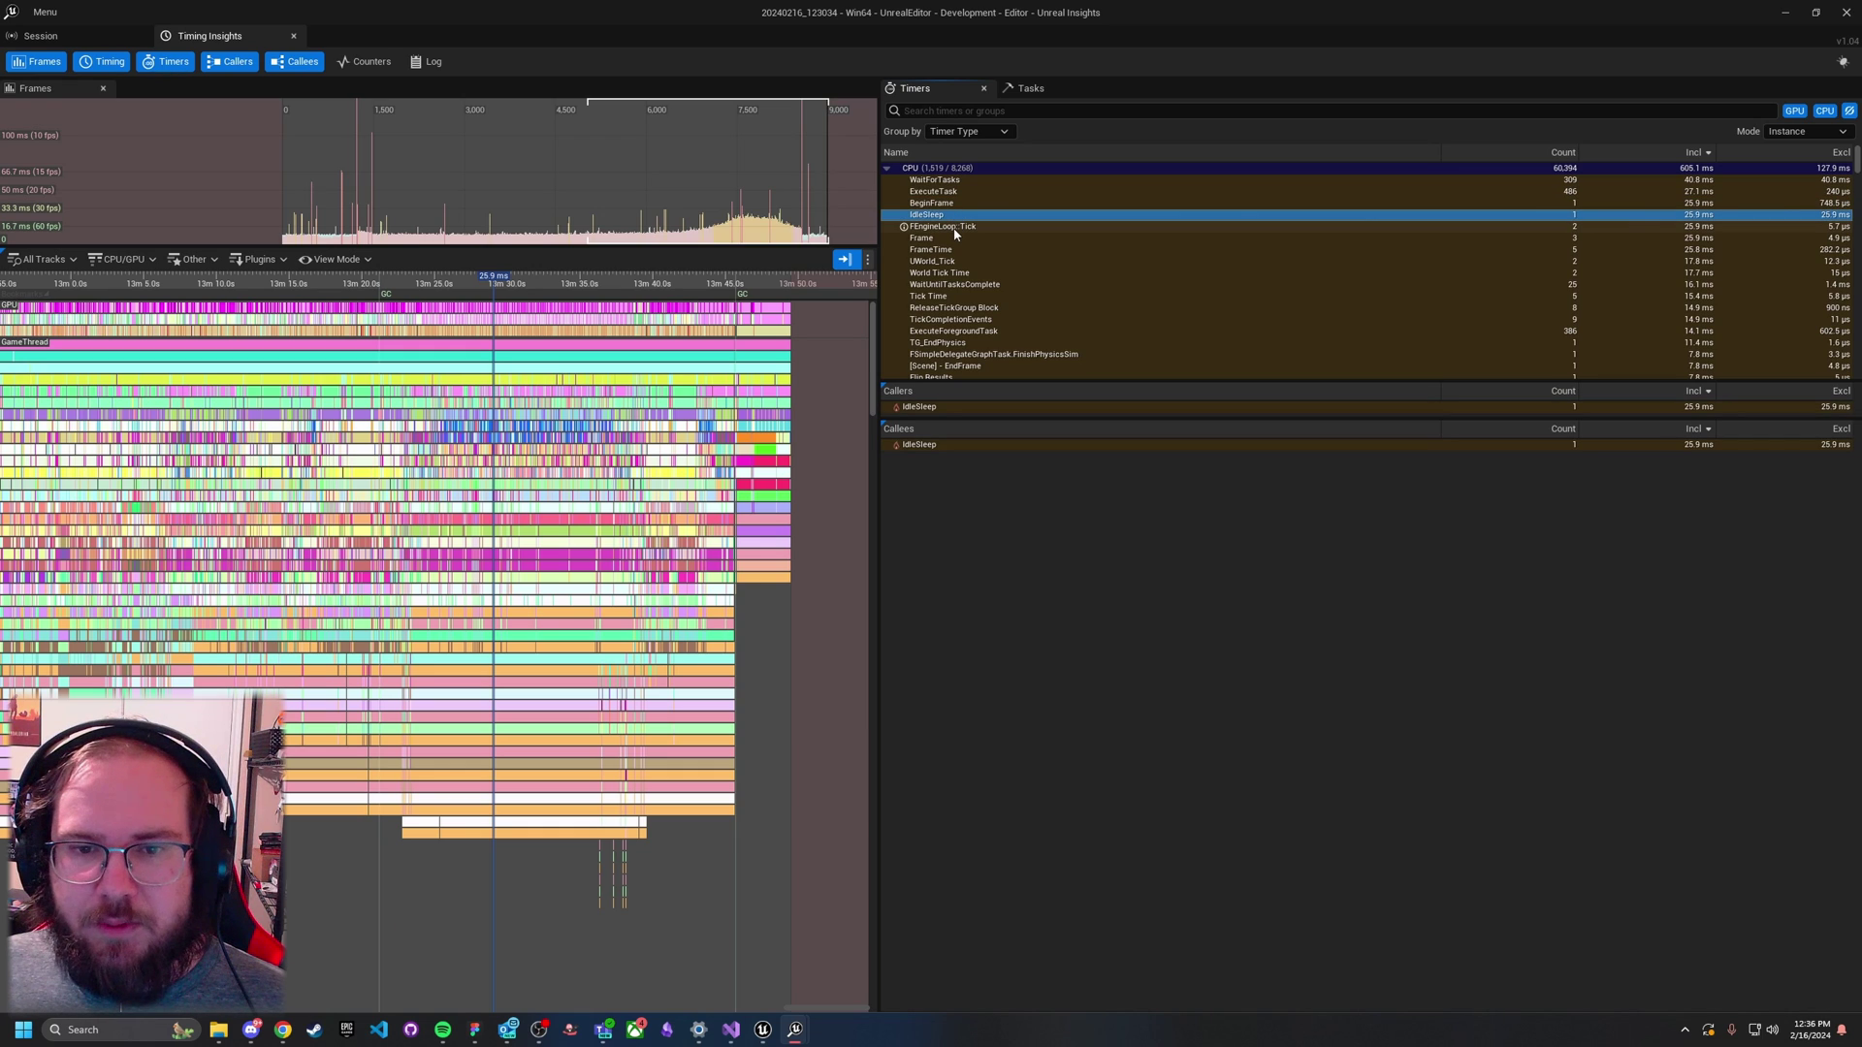
left_click(953, 227)
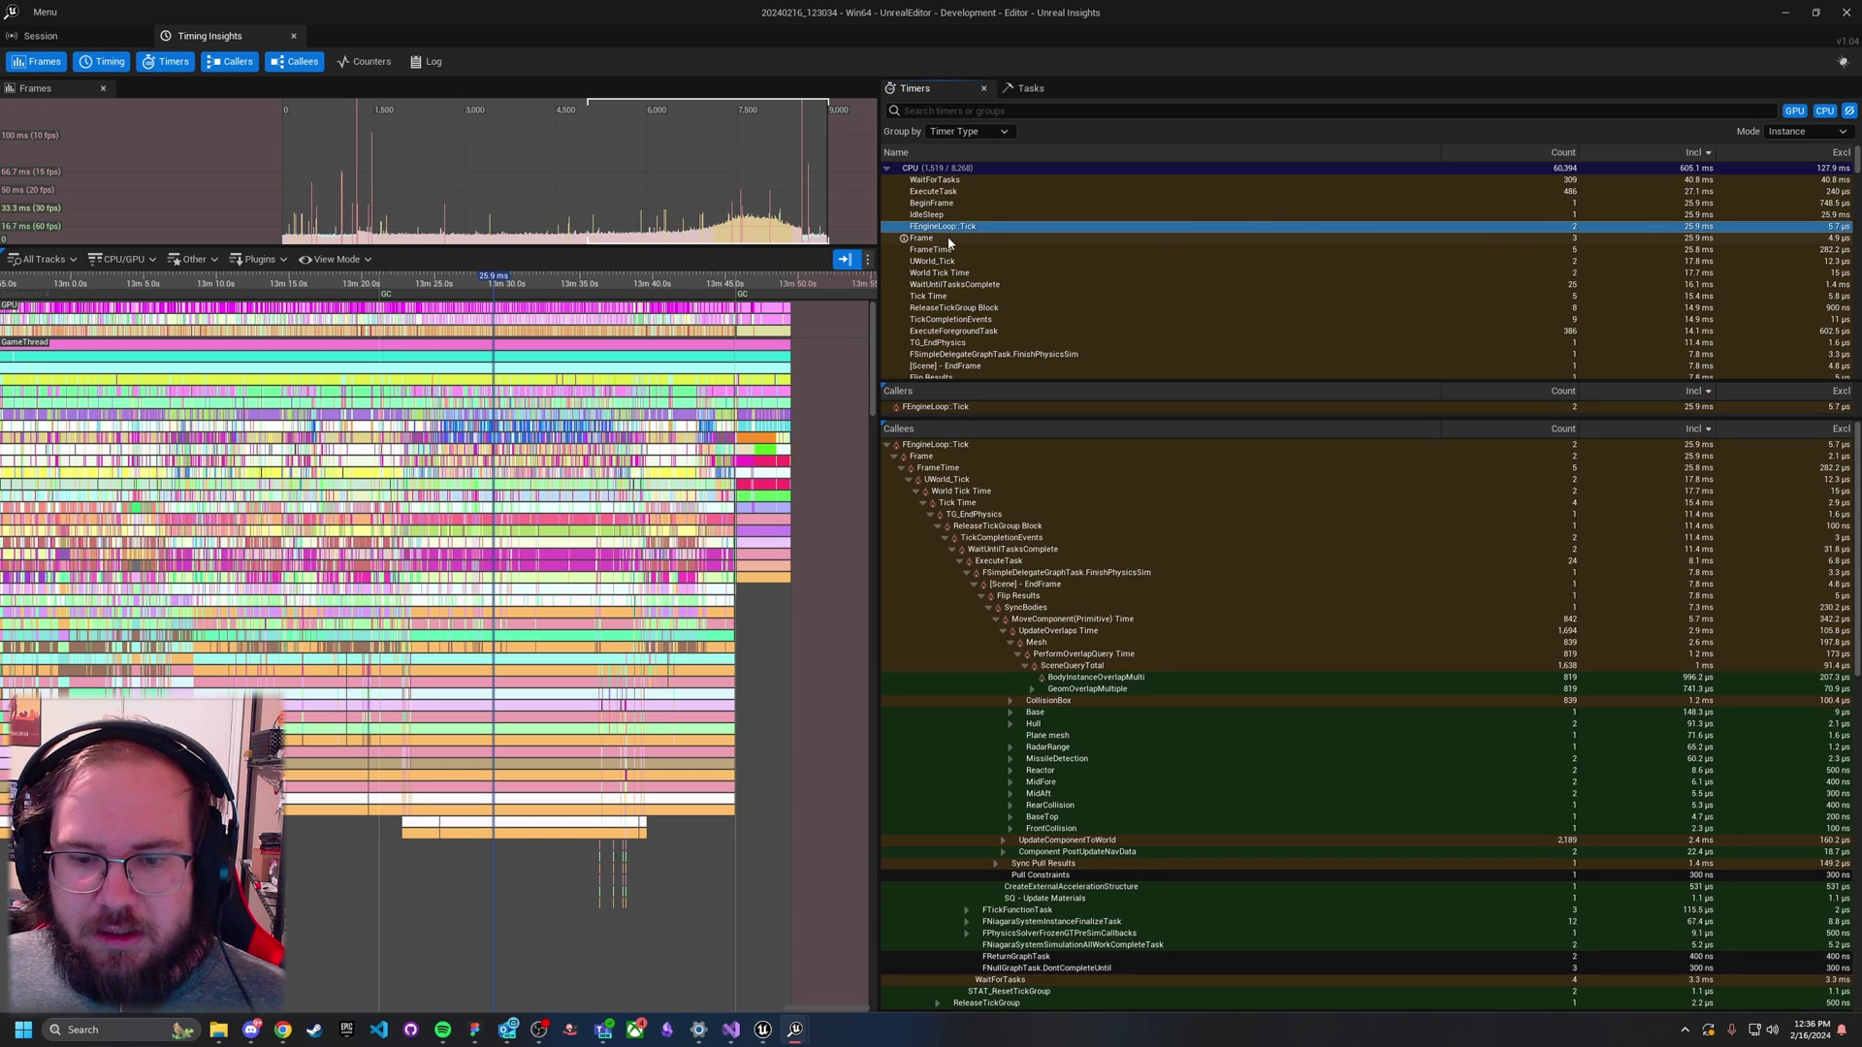
left_click(932, 515)
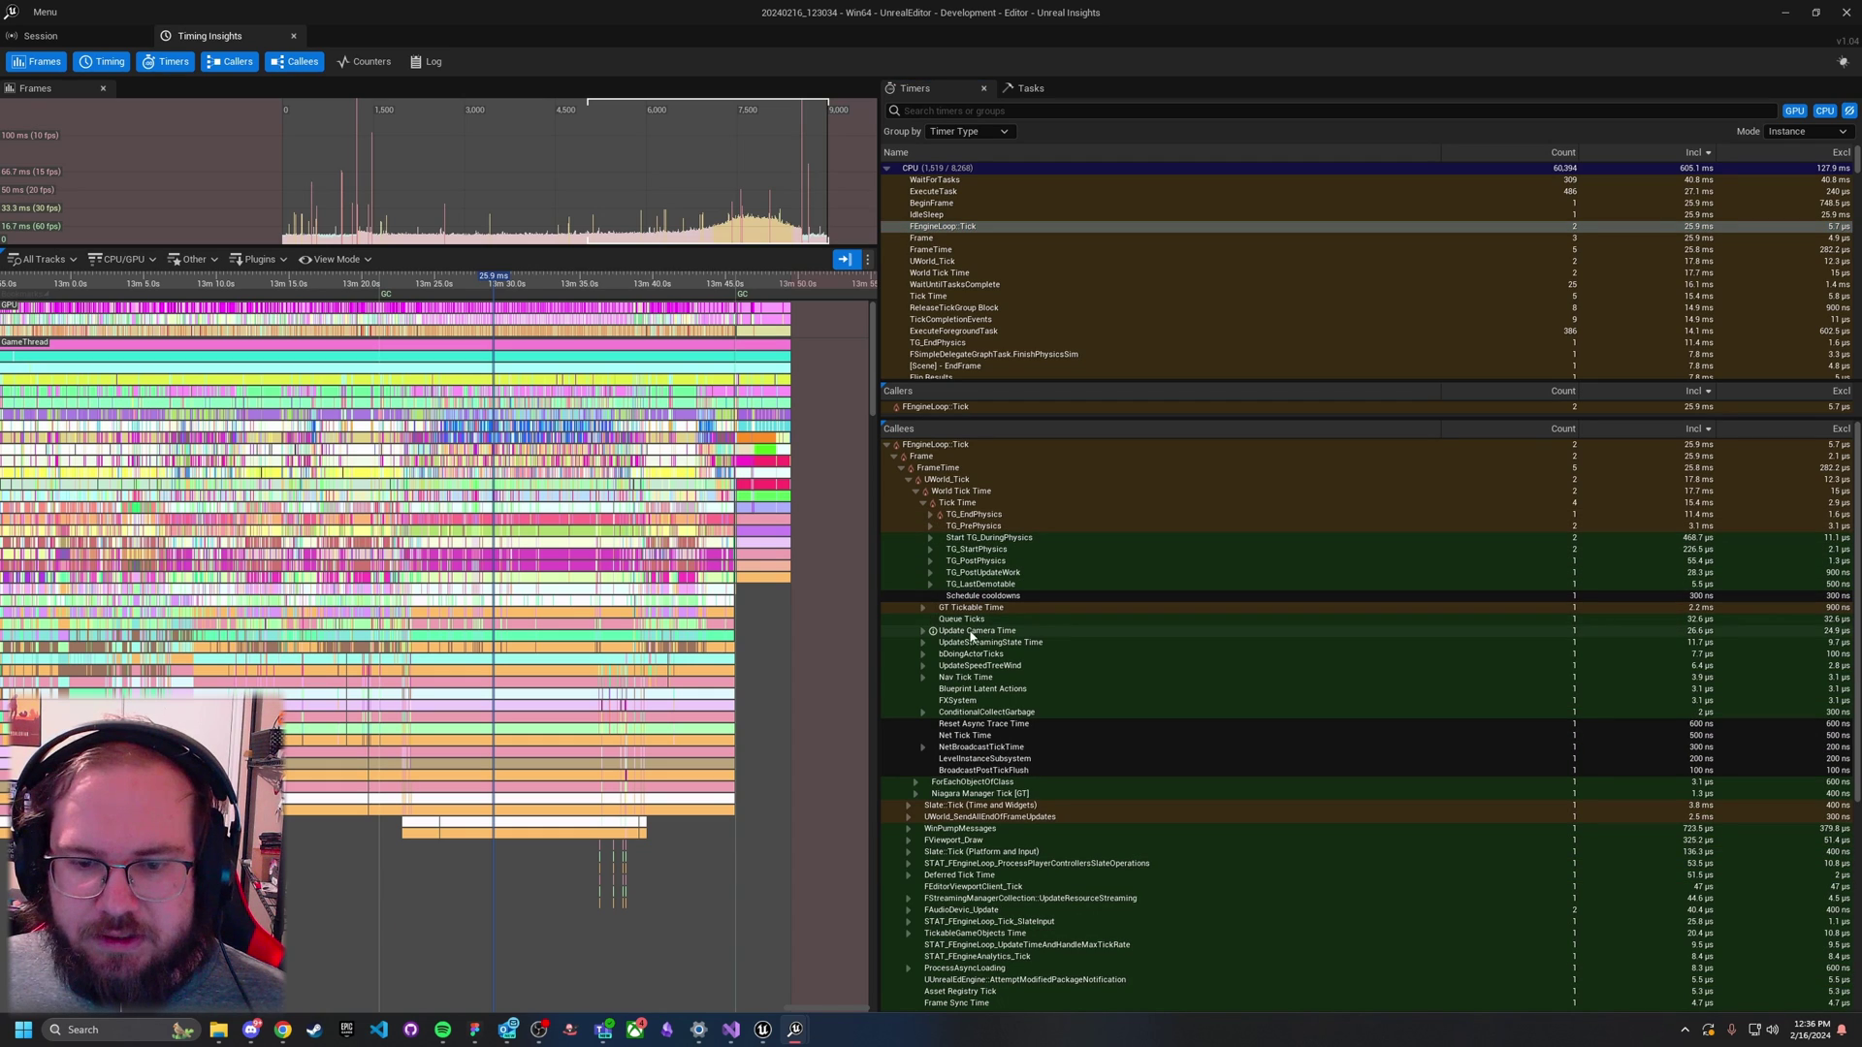
left_click(925, 609)
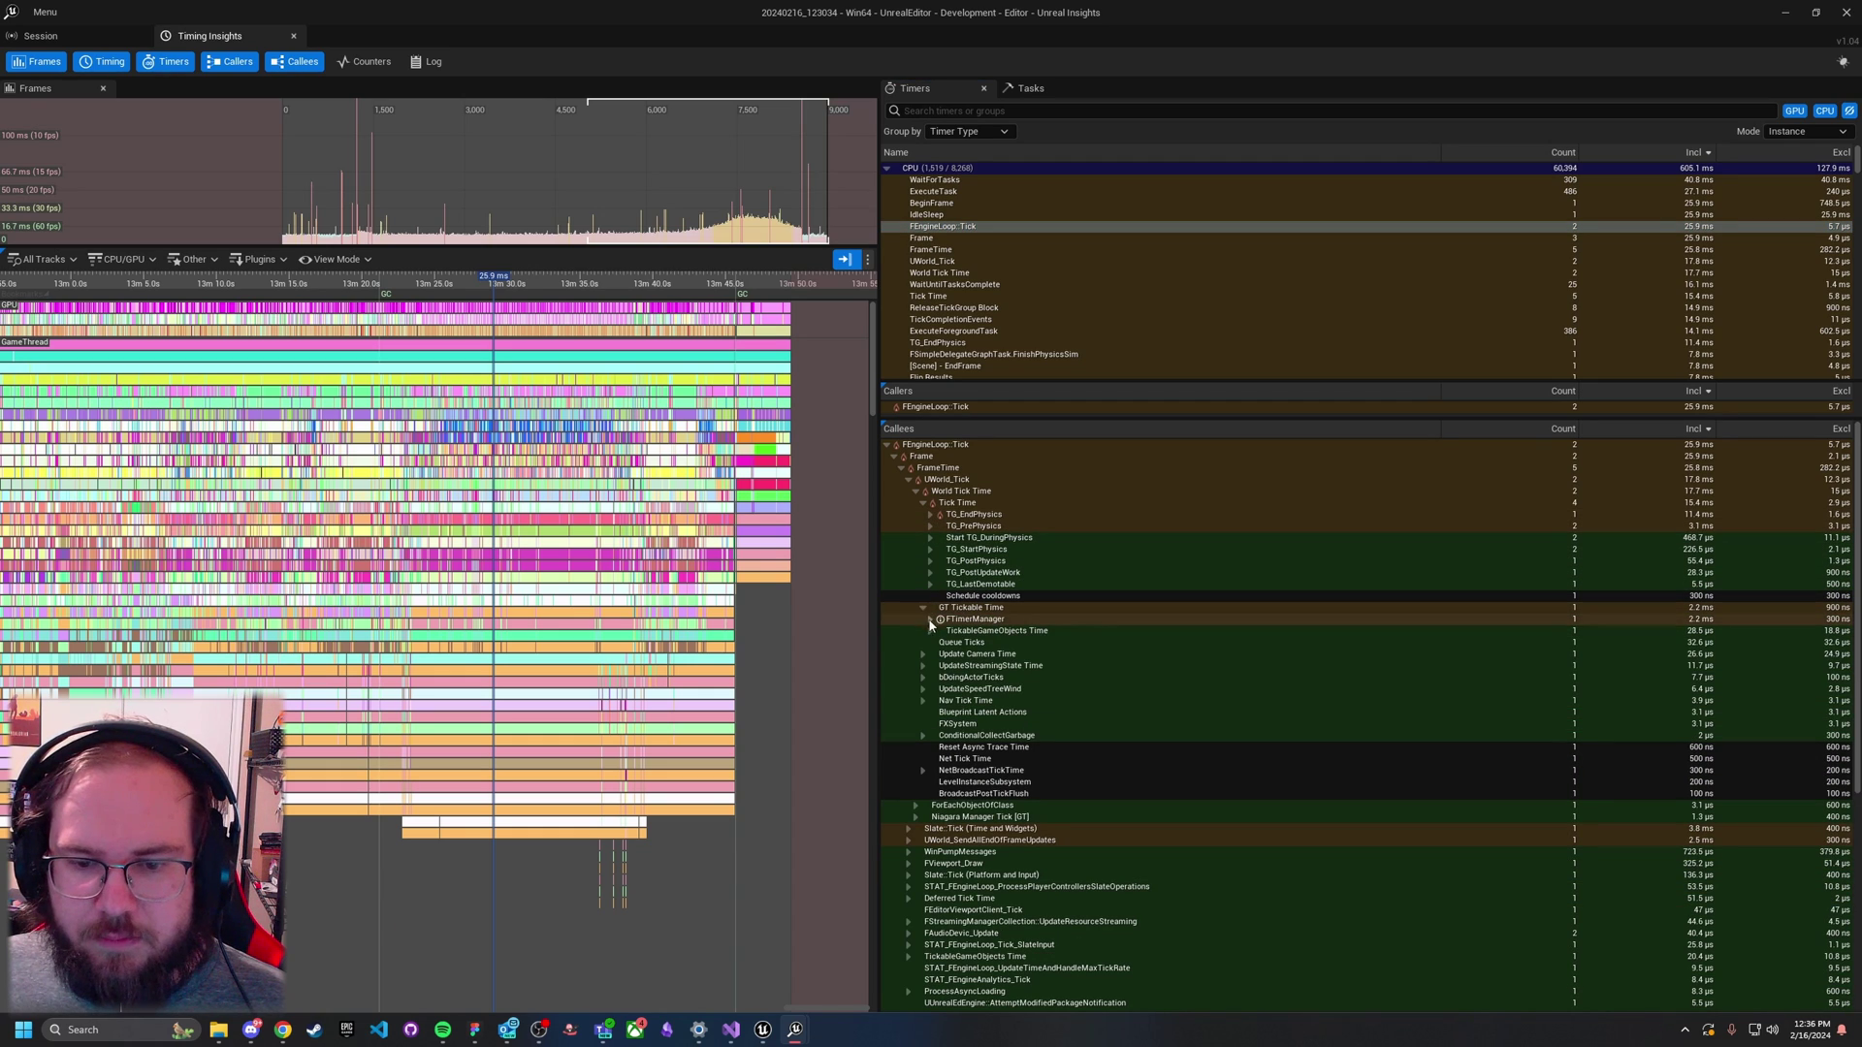
Step: Expand FTimerManager, FTimerManager_Tick, UITick and Blueprint Time down to ExecuteUbergraph_PlayerHud (1.1 ms)
left_click(931, 621)
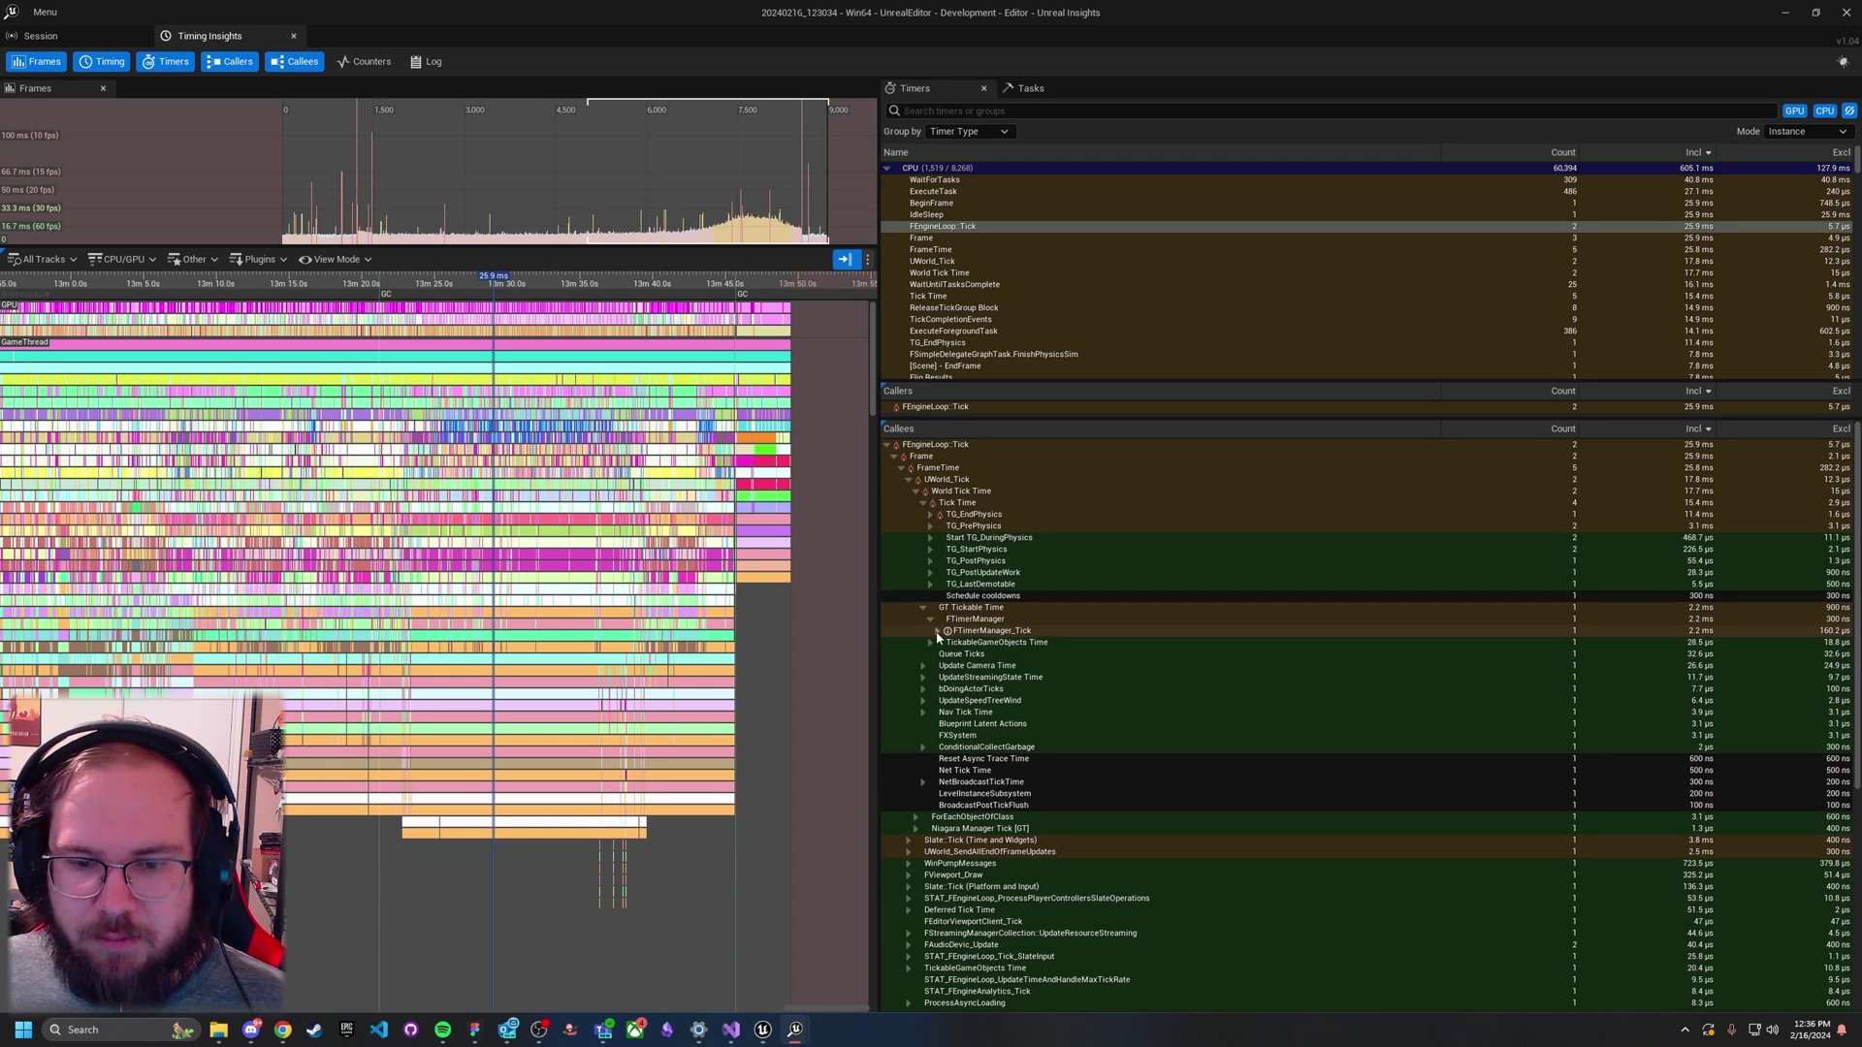
left_click(938, 631)
left_click(945, 644)
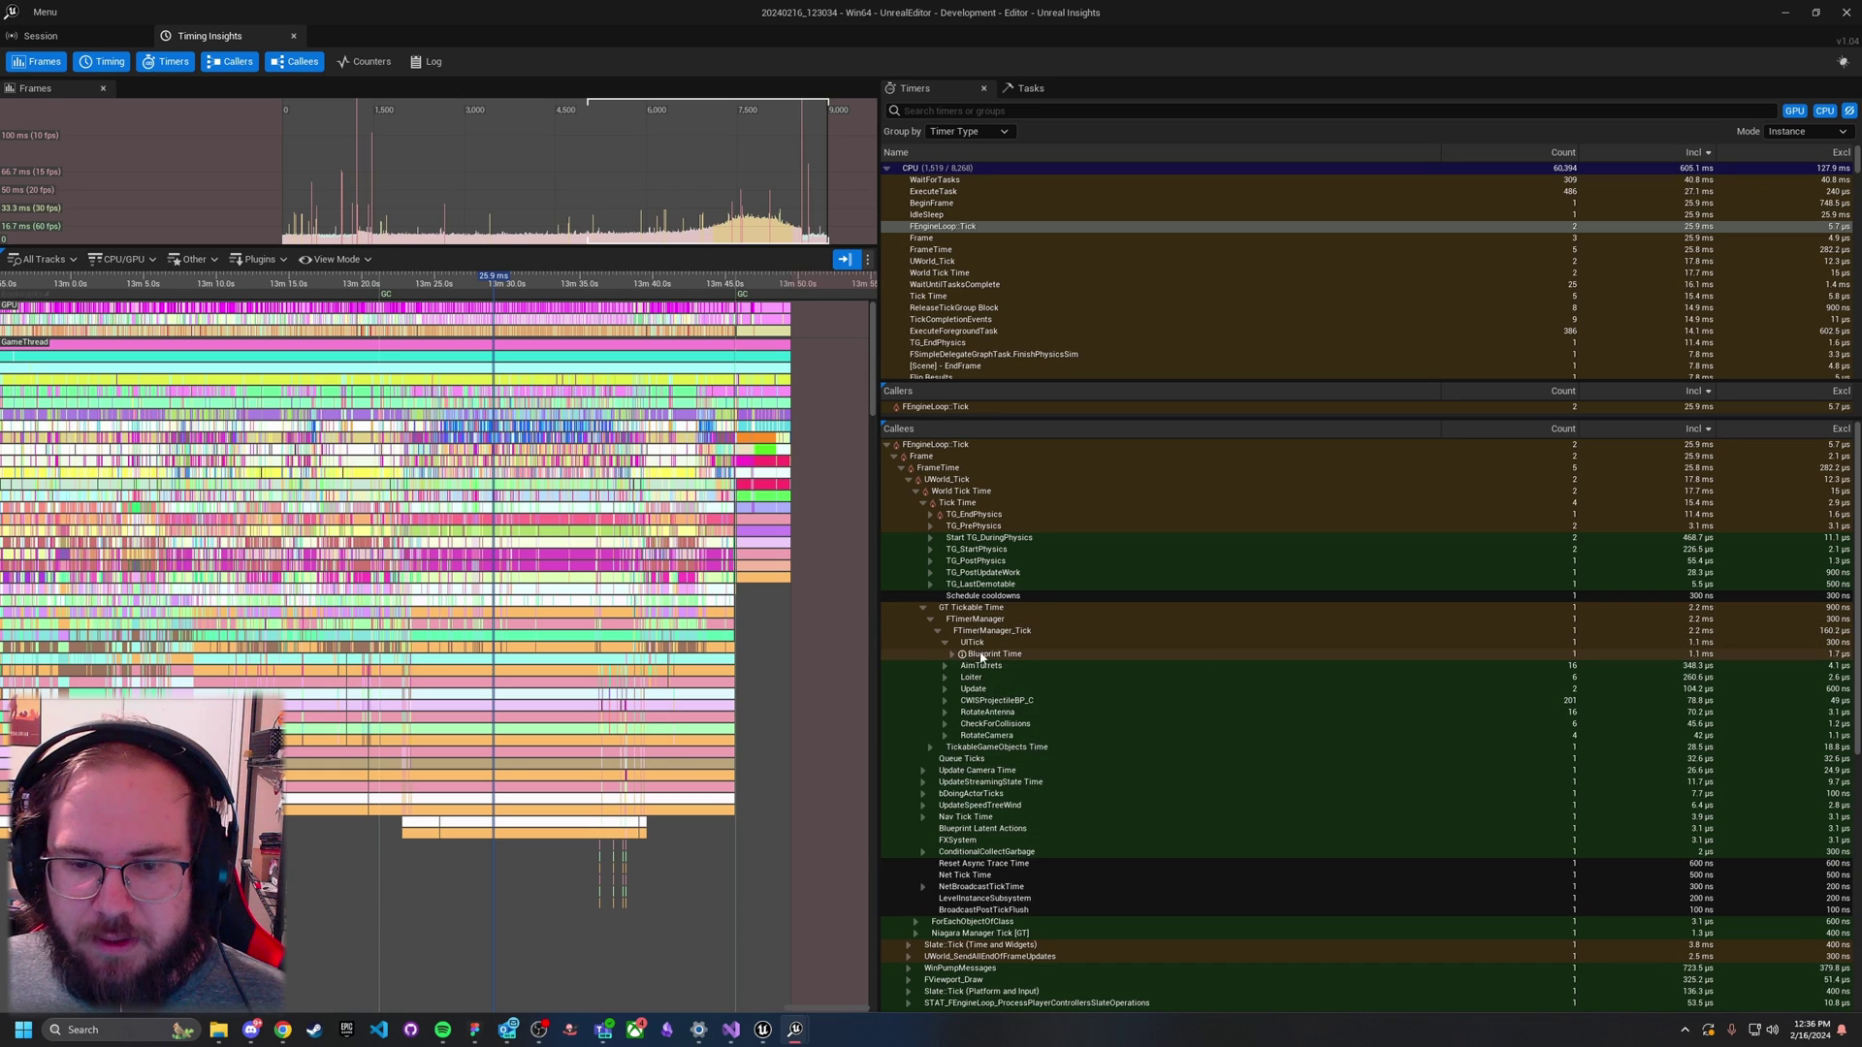
left_click(952, 654)
left_click(961, 666)
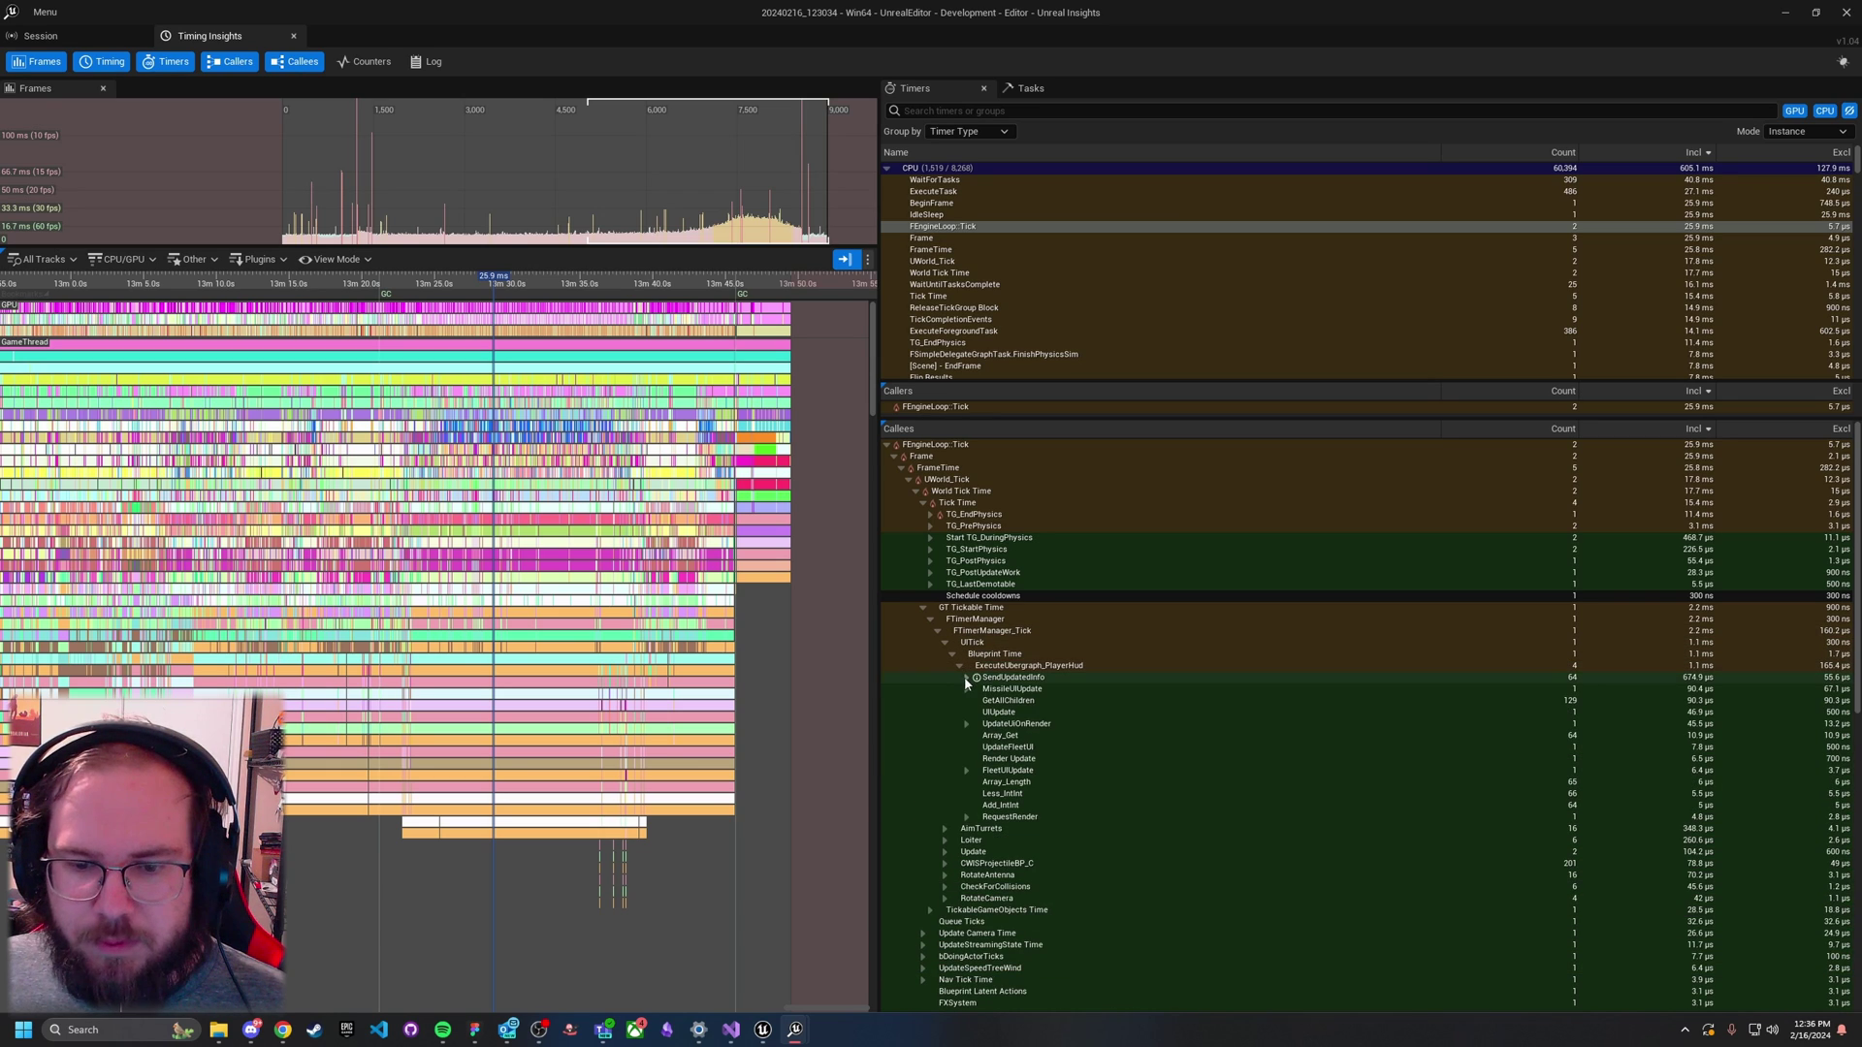
left_click(1048, 668)
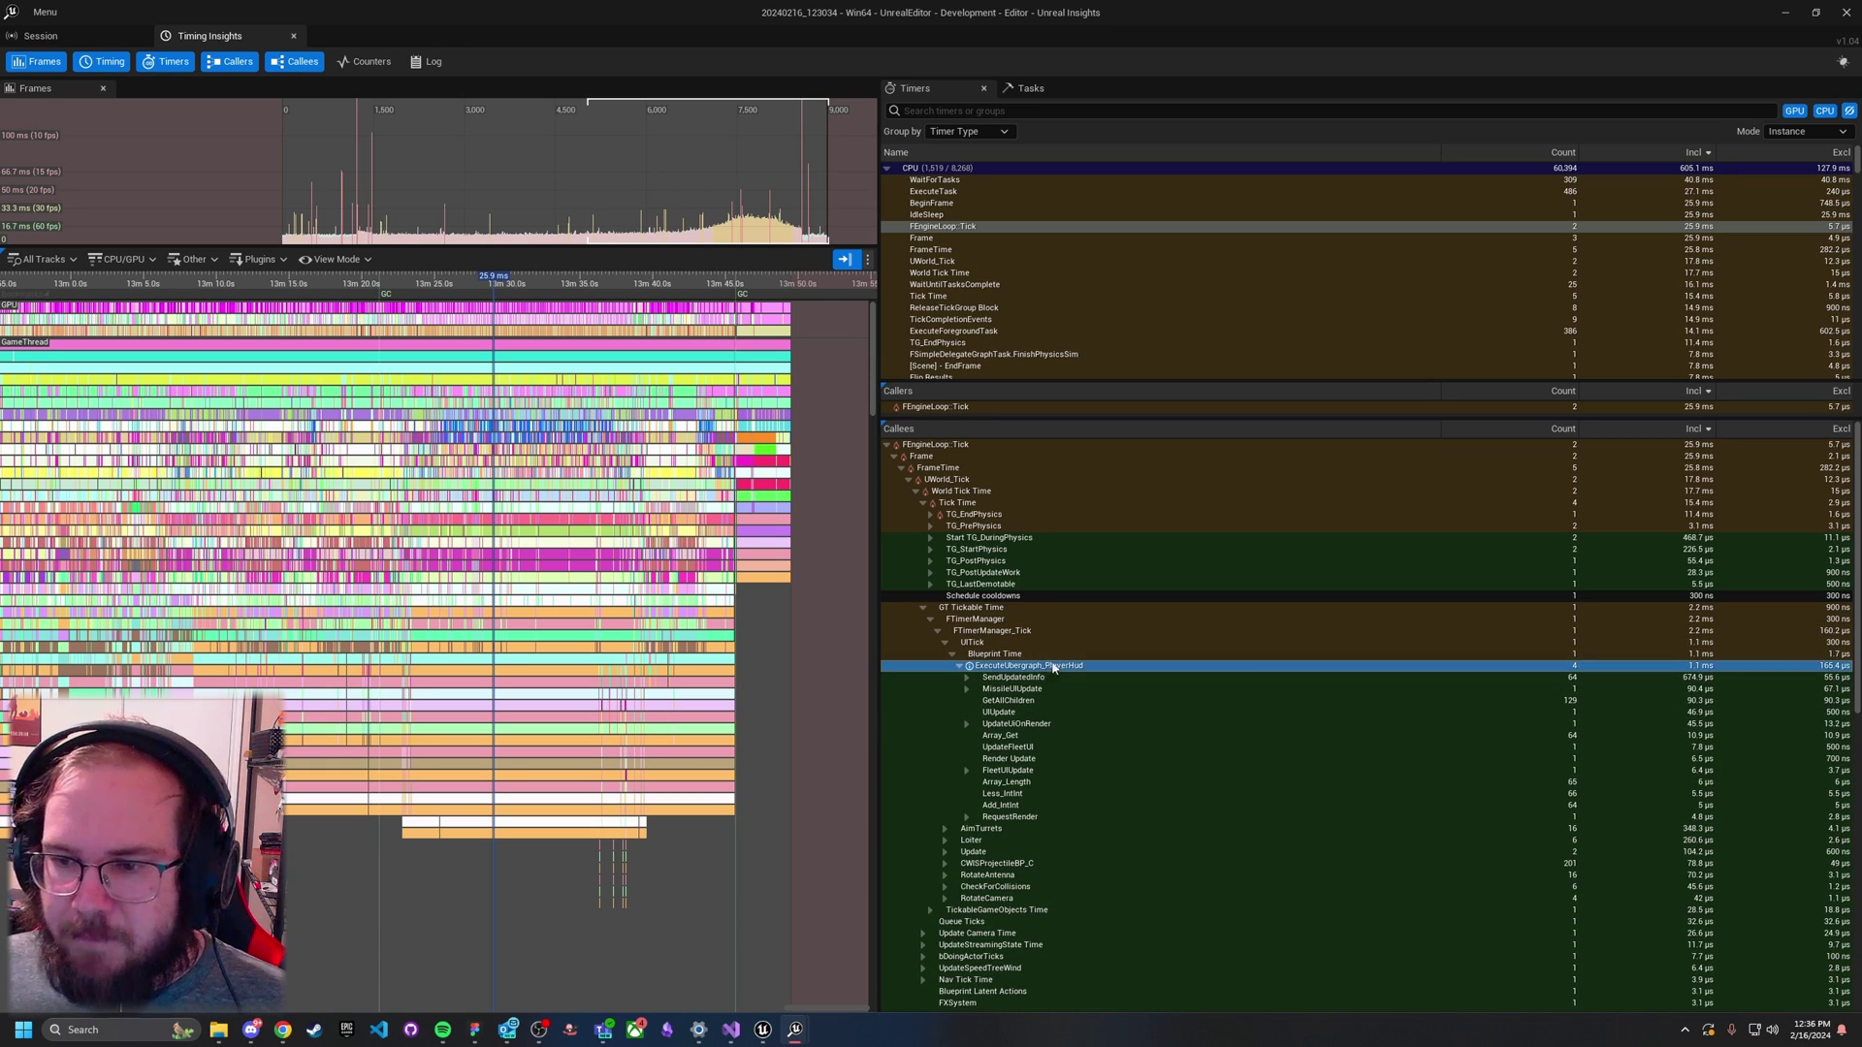
left_click(975, 608)
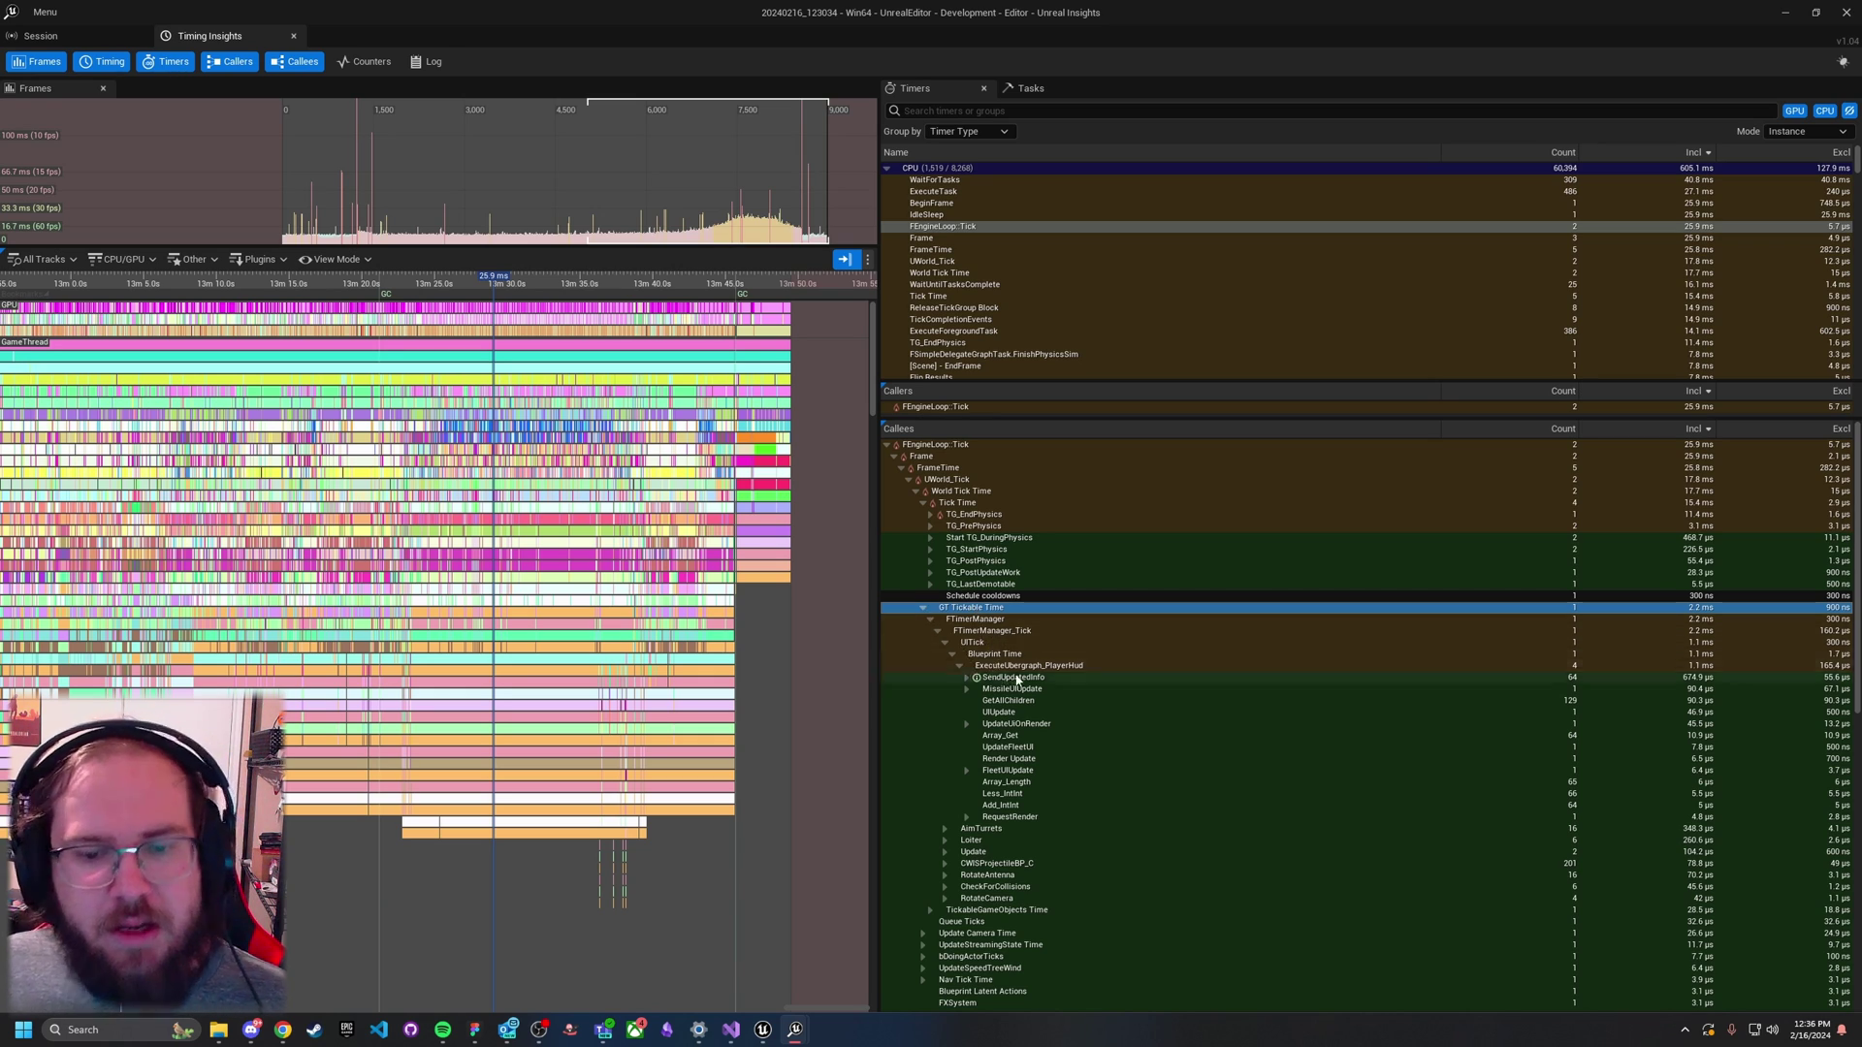
left_click(976, 643)
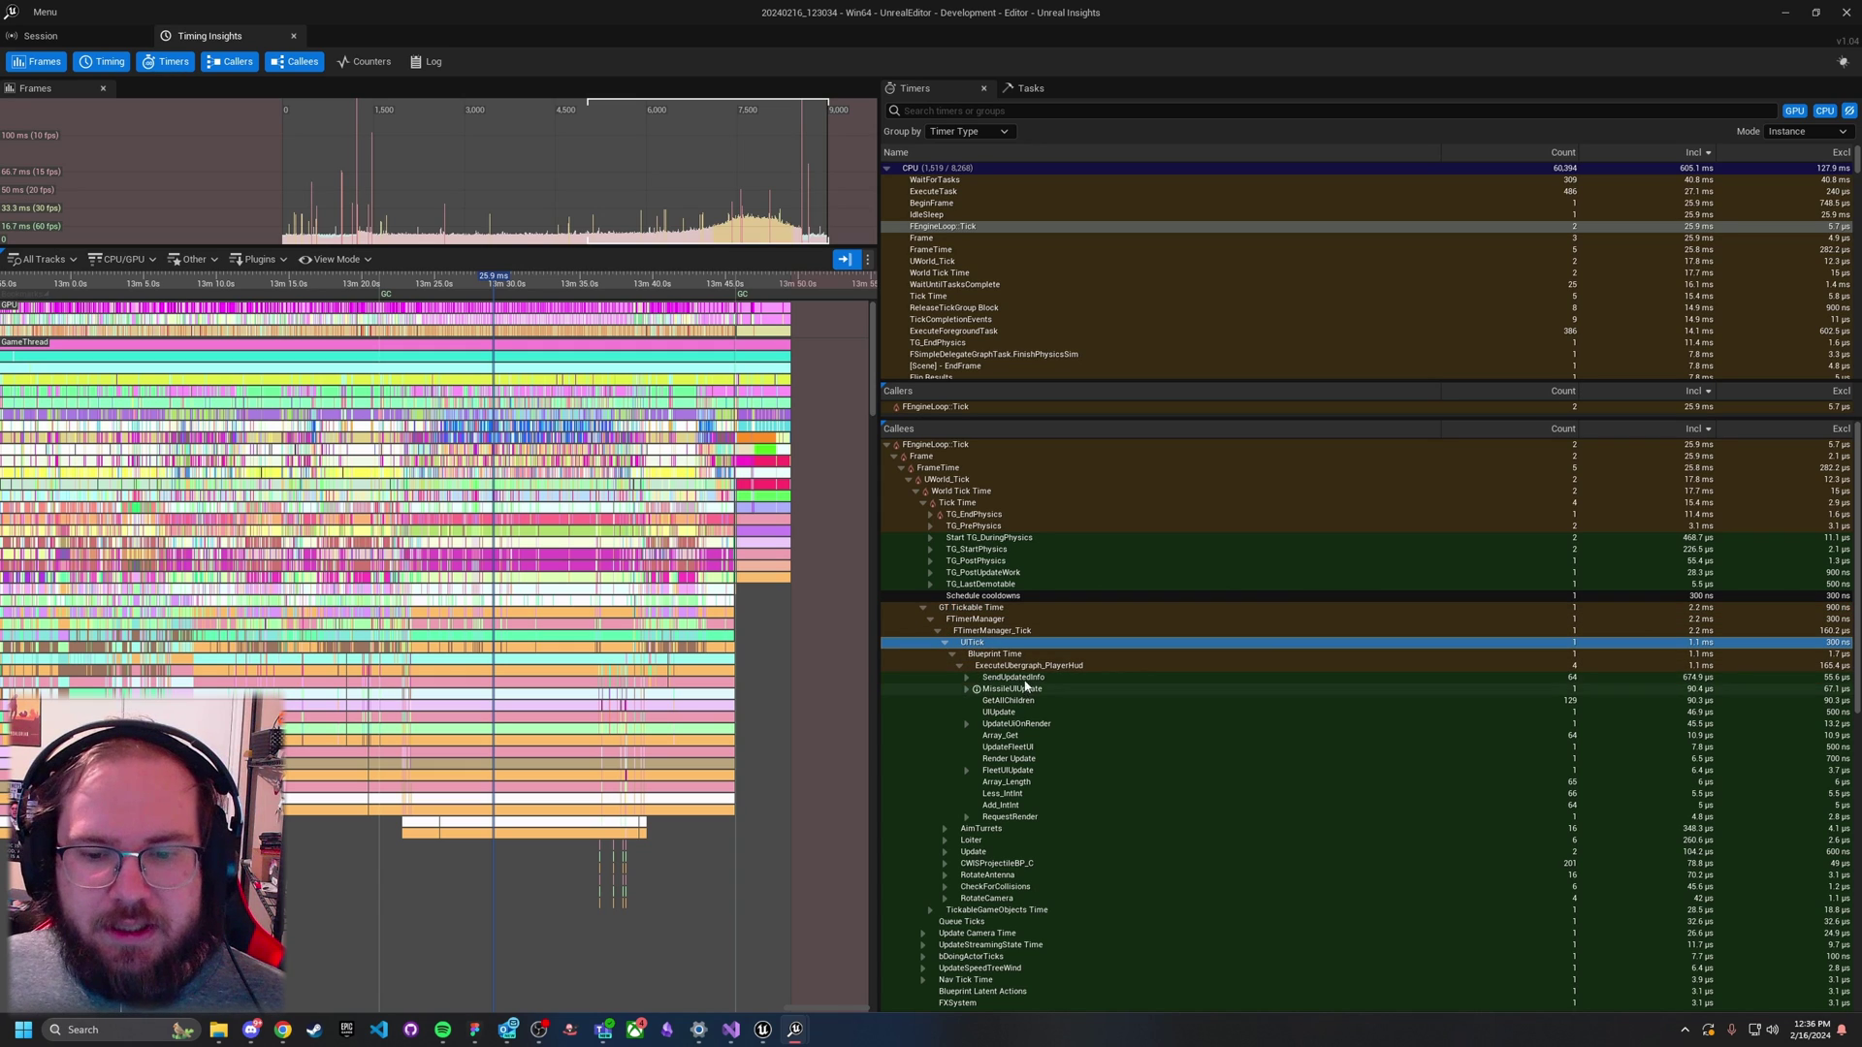
left_click(994, 654)
left_click(1026, 666)
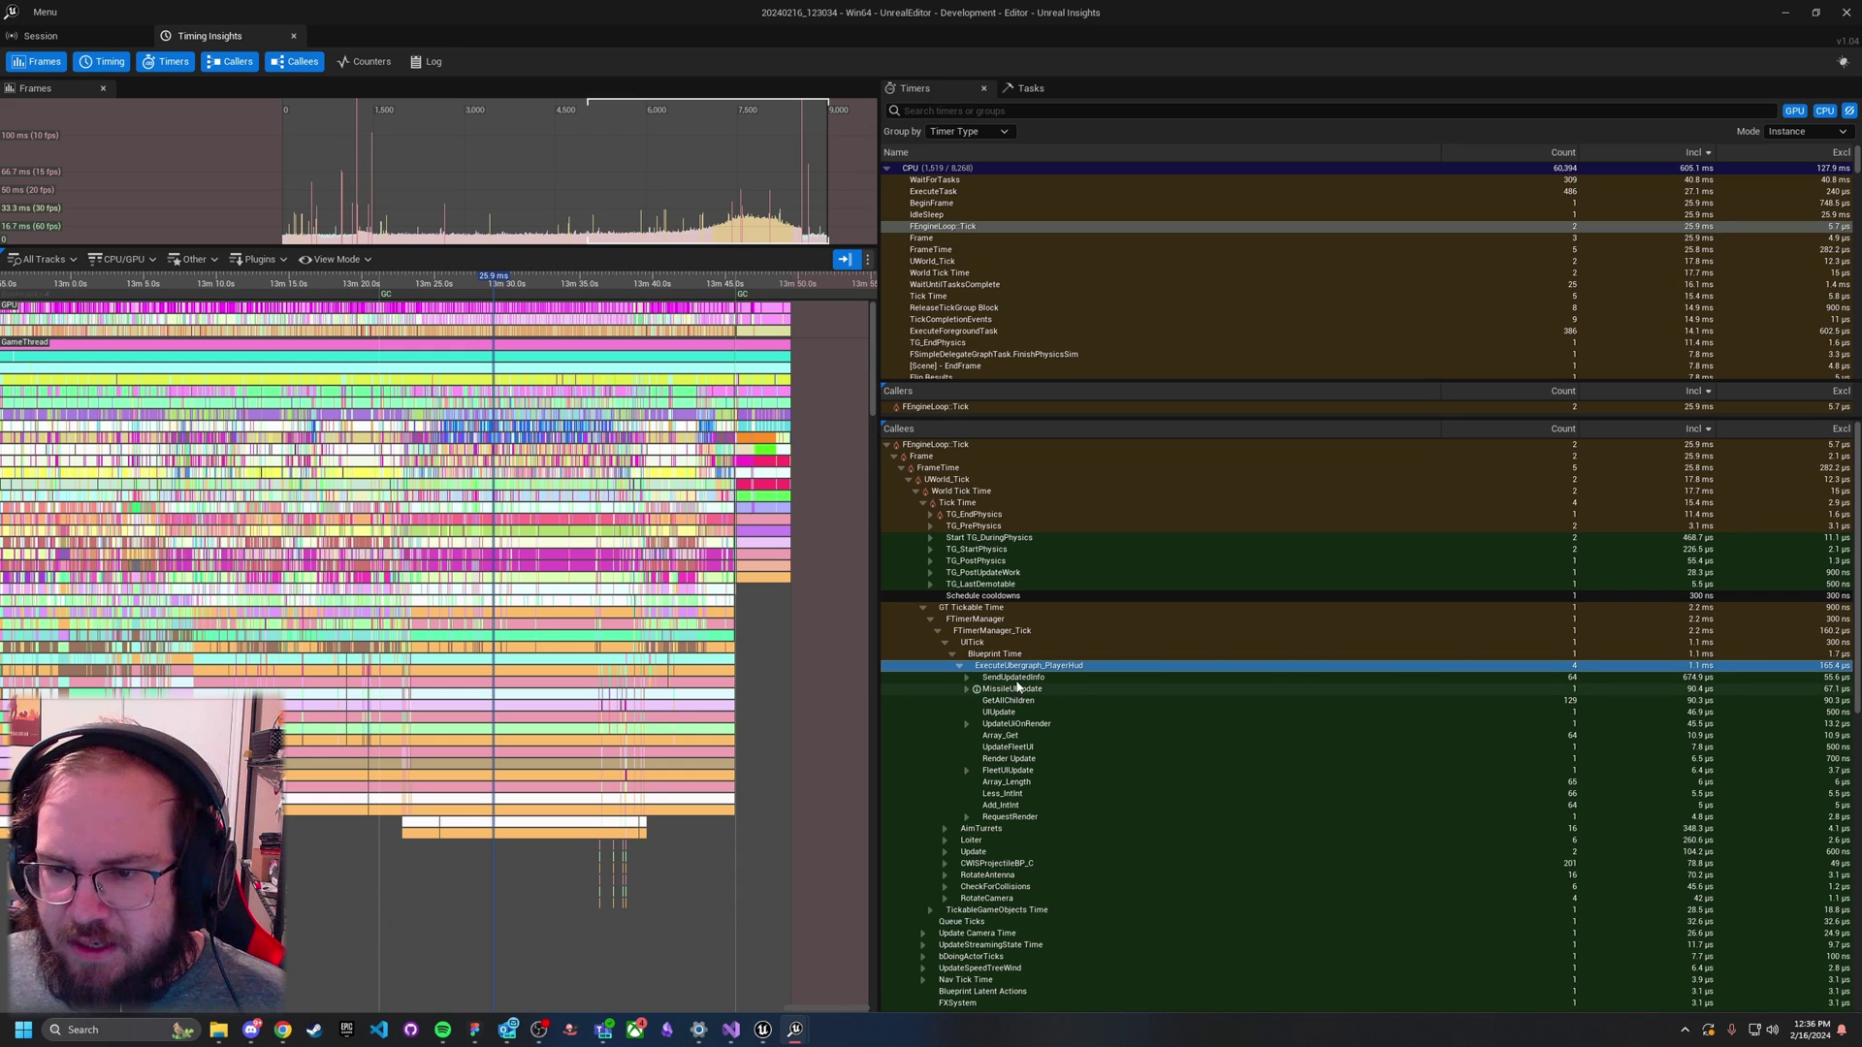
left_click(967, 677)
left_click(975, 689)
left_click(967, 677)
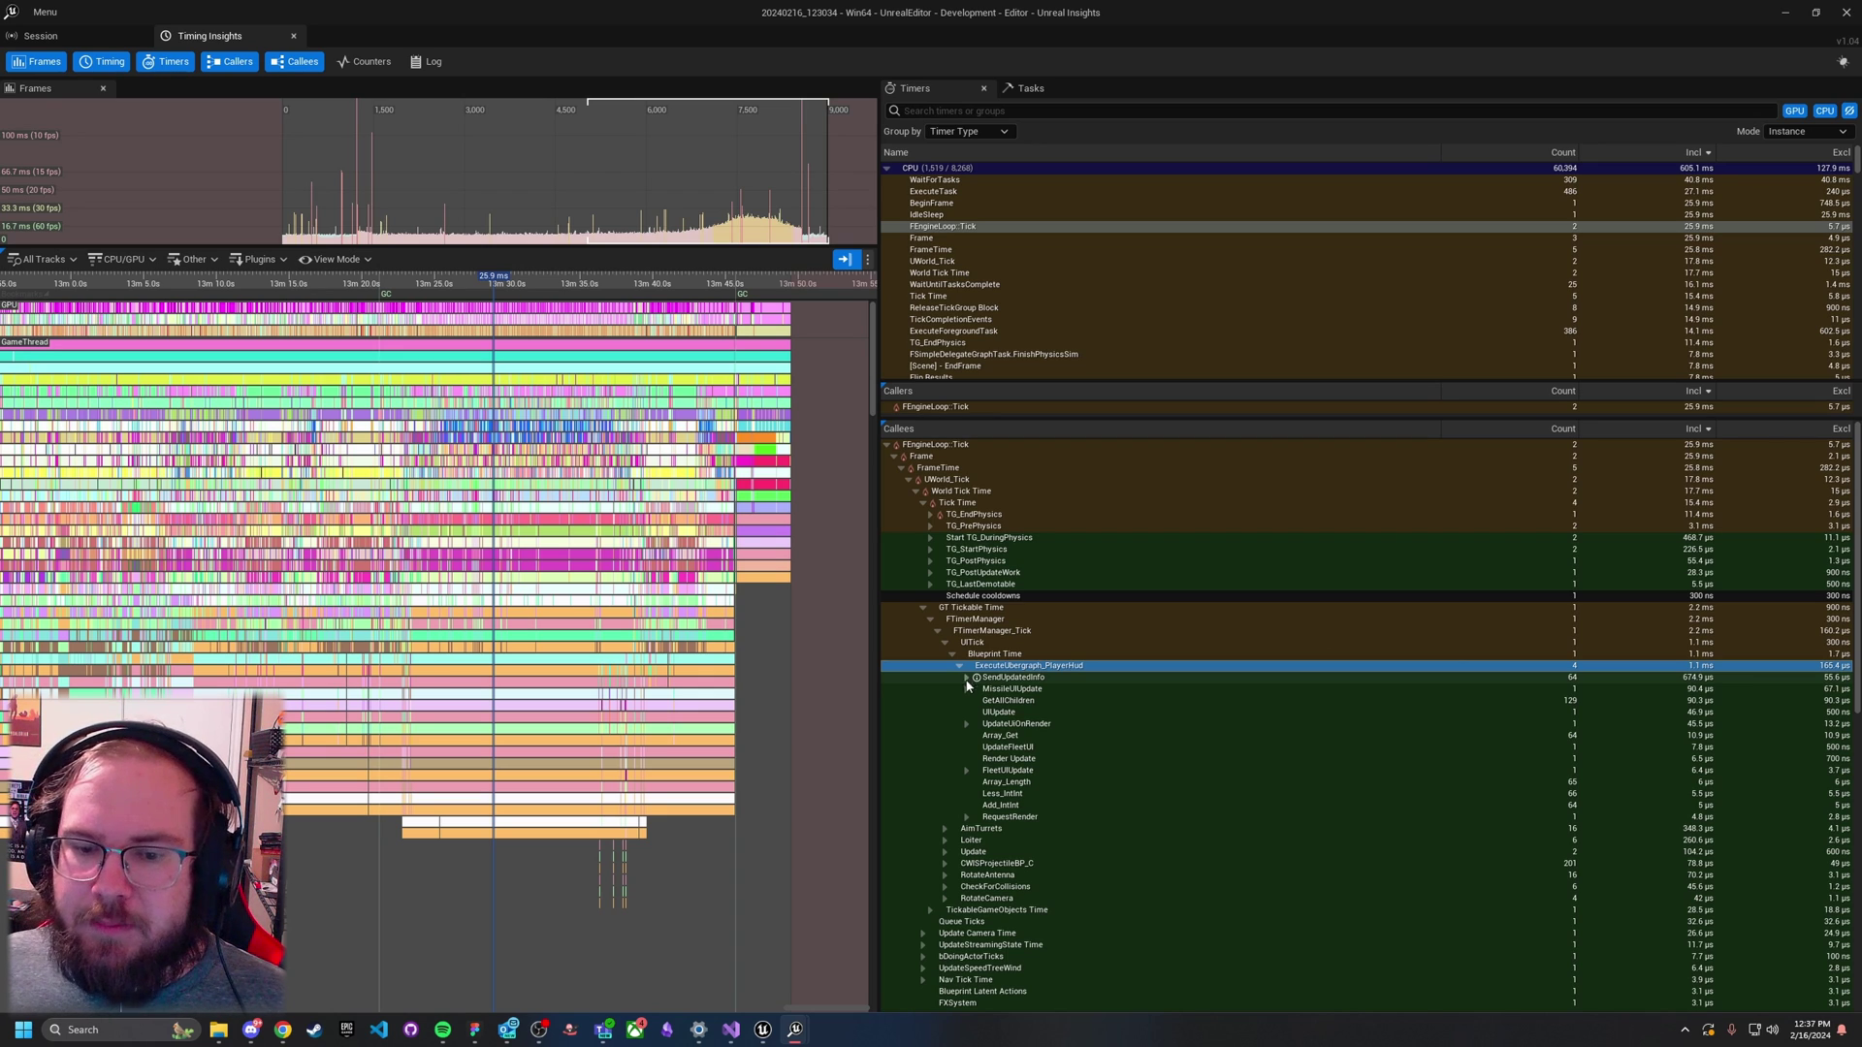
left_click(1023, 702)
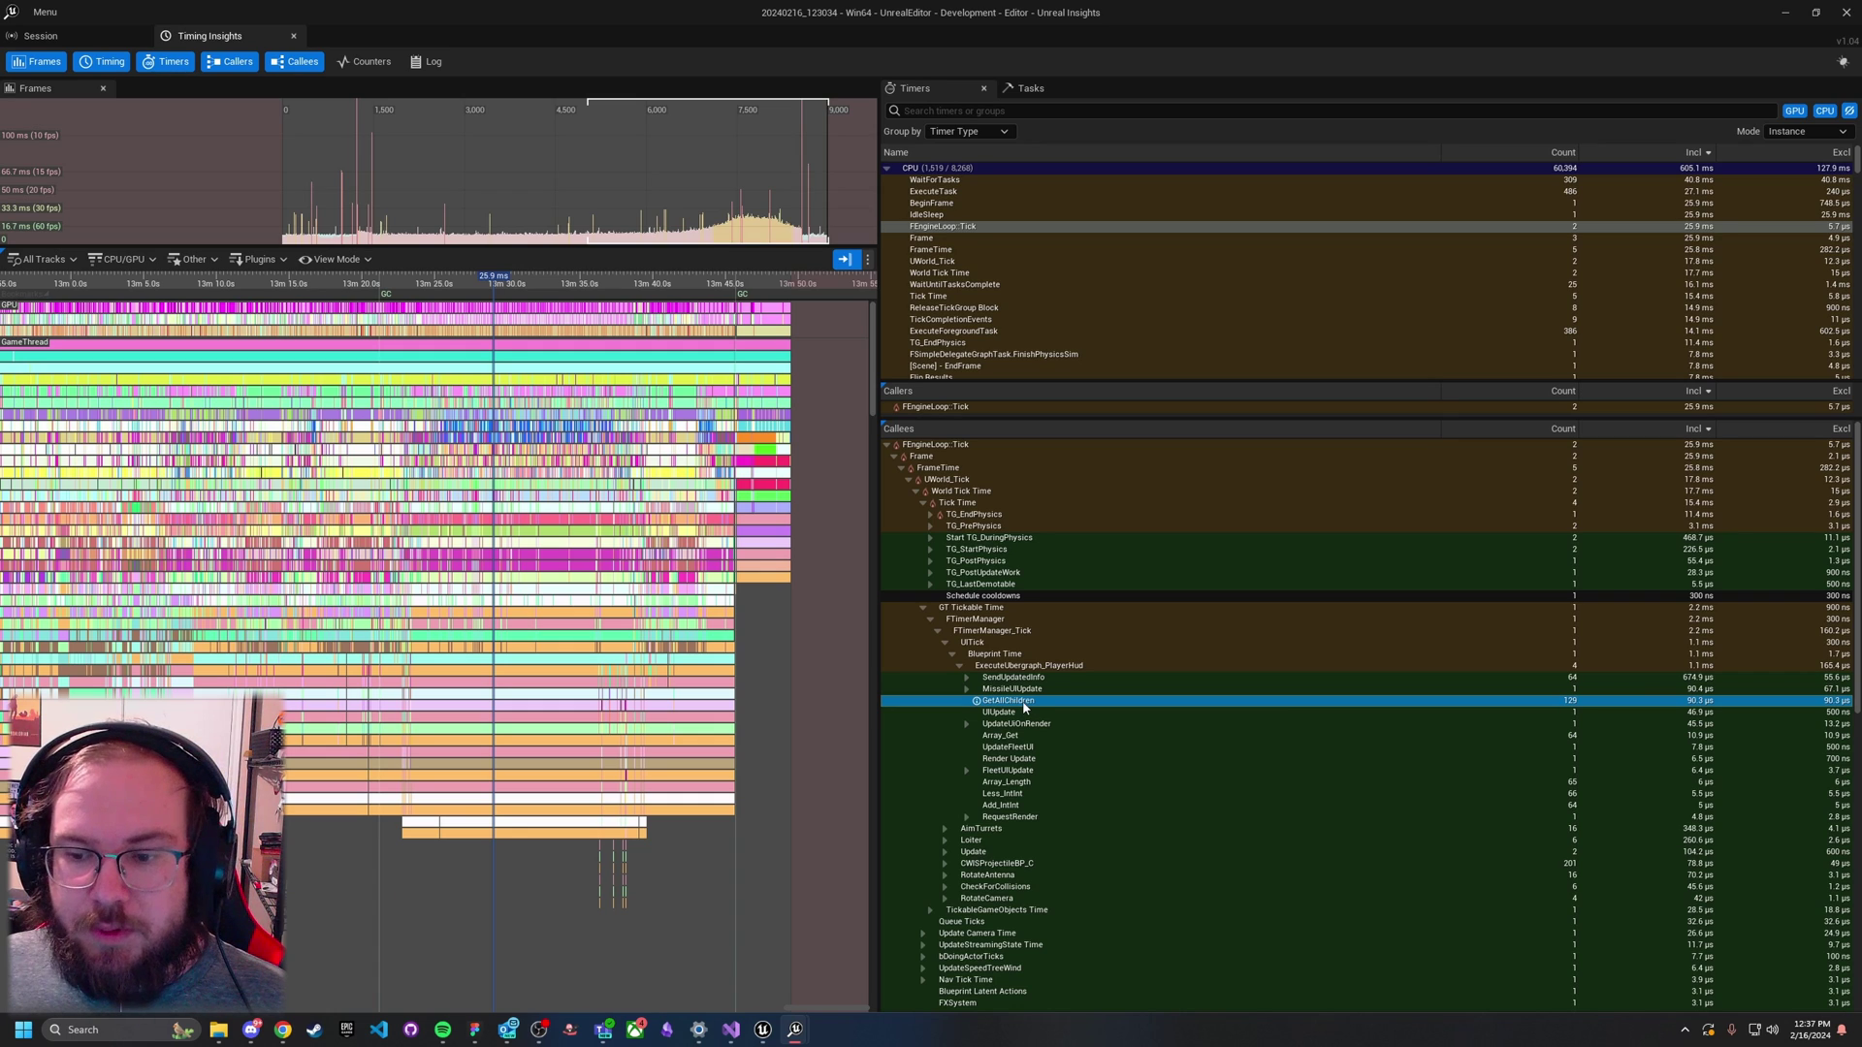
left_click(1226, 735)
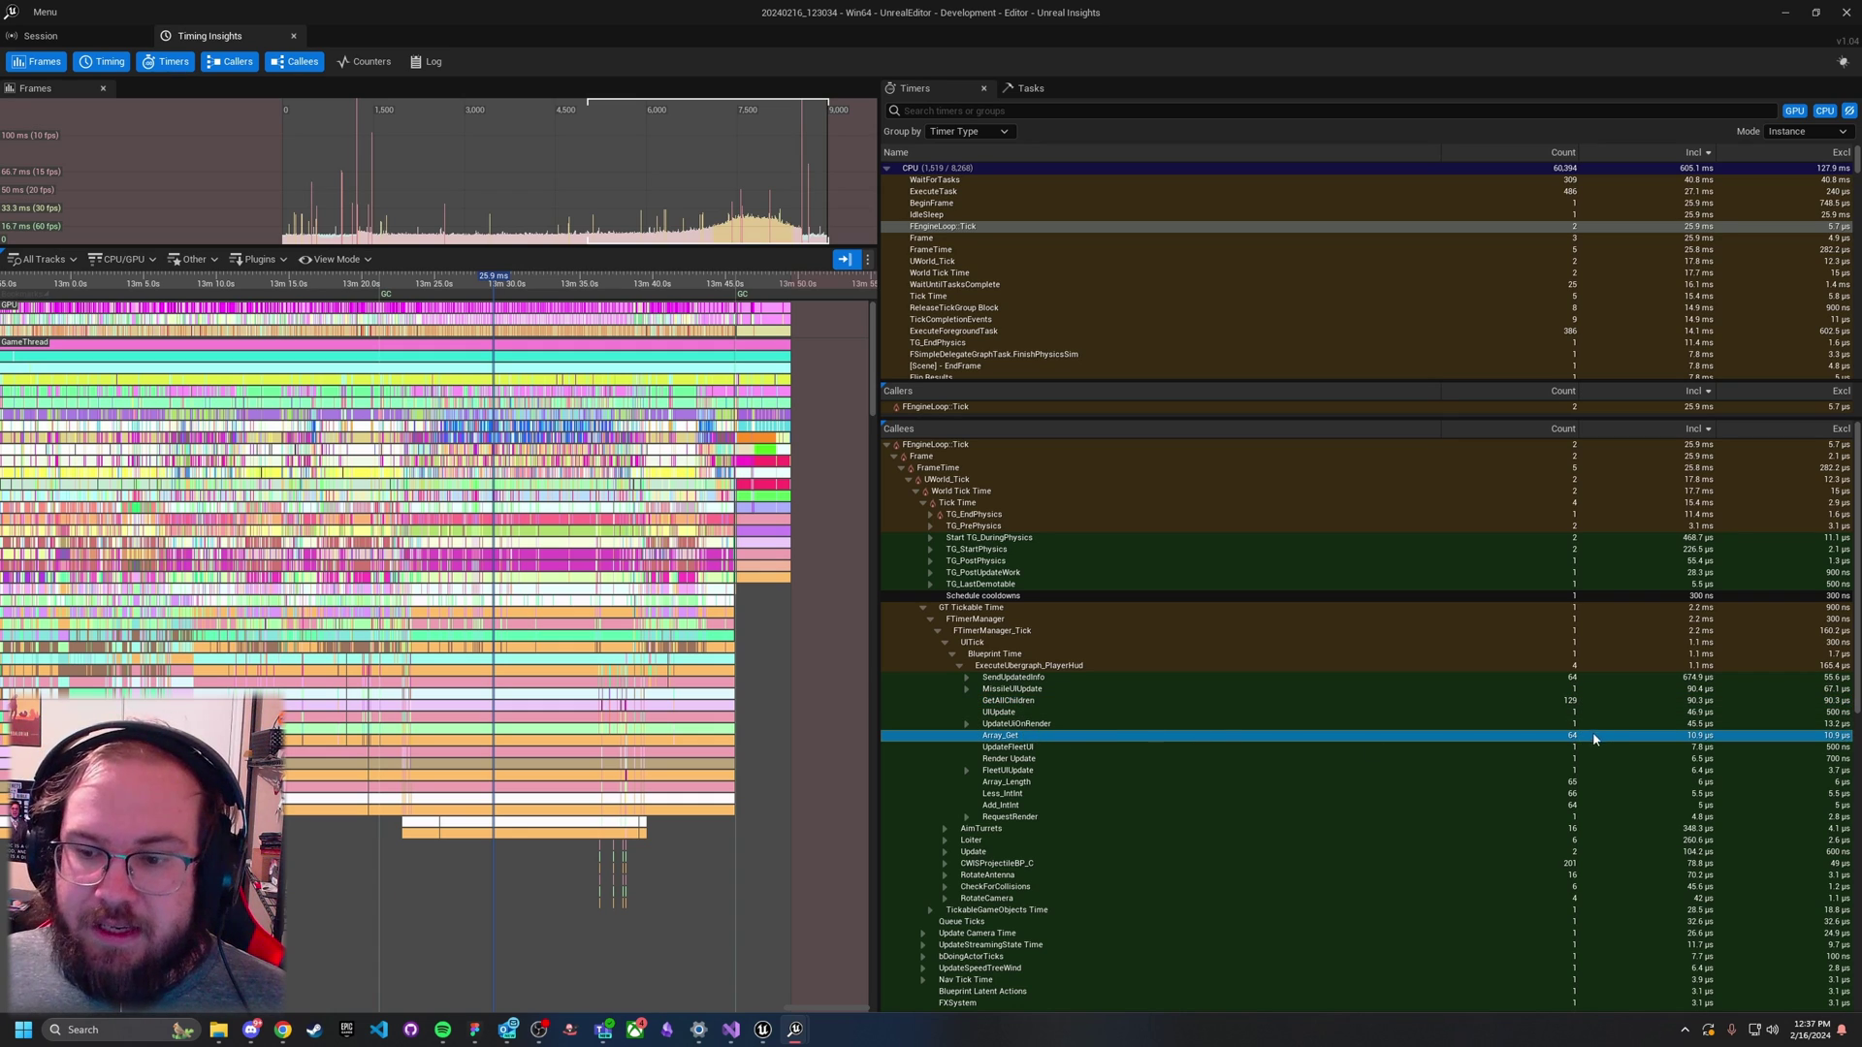
left_click(1062, 781)
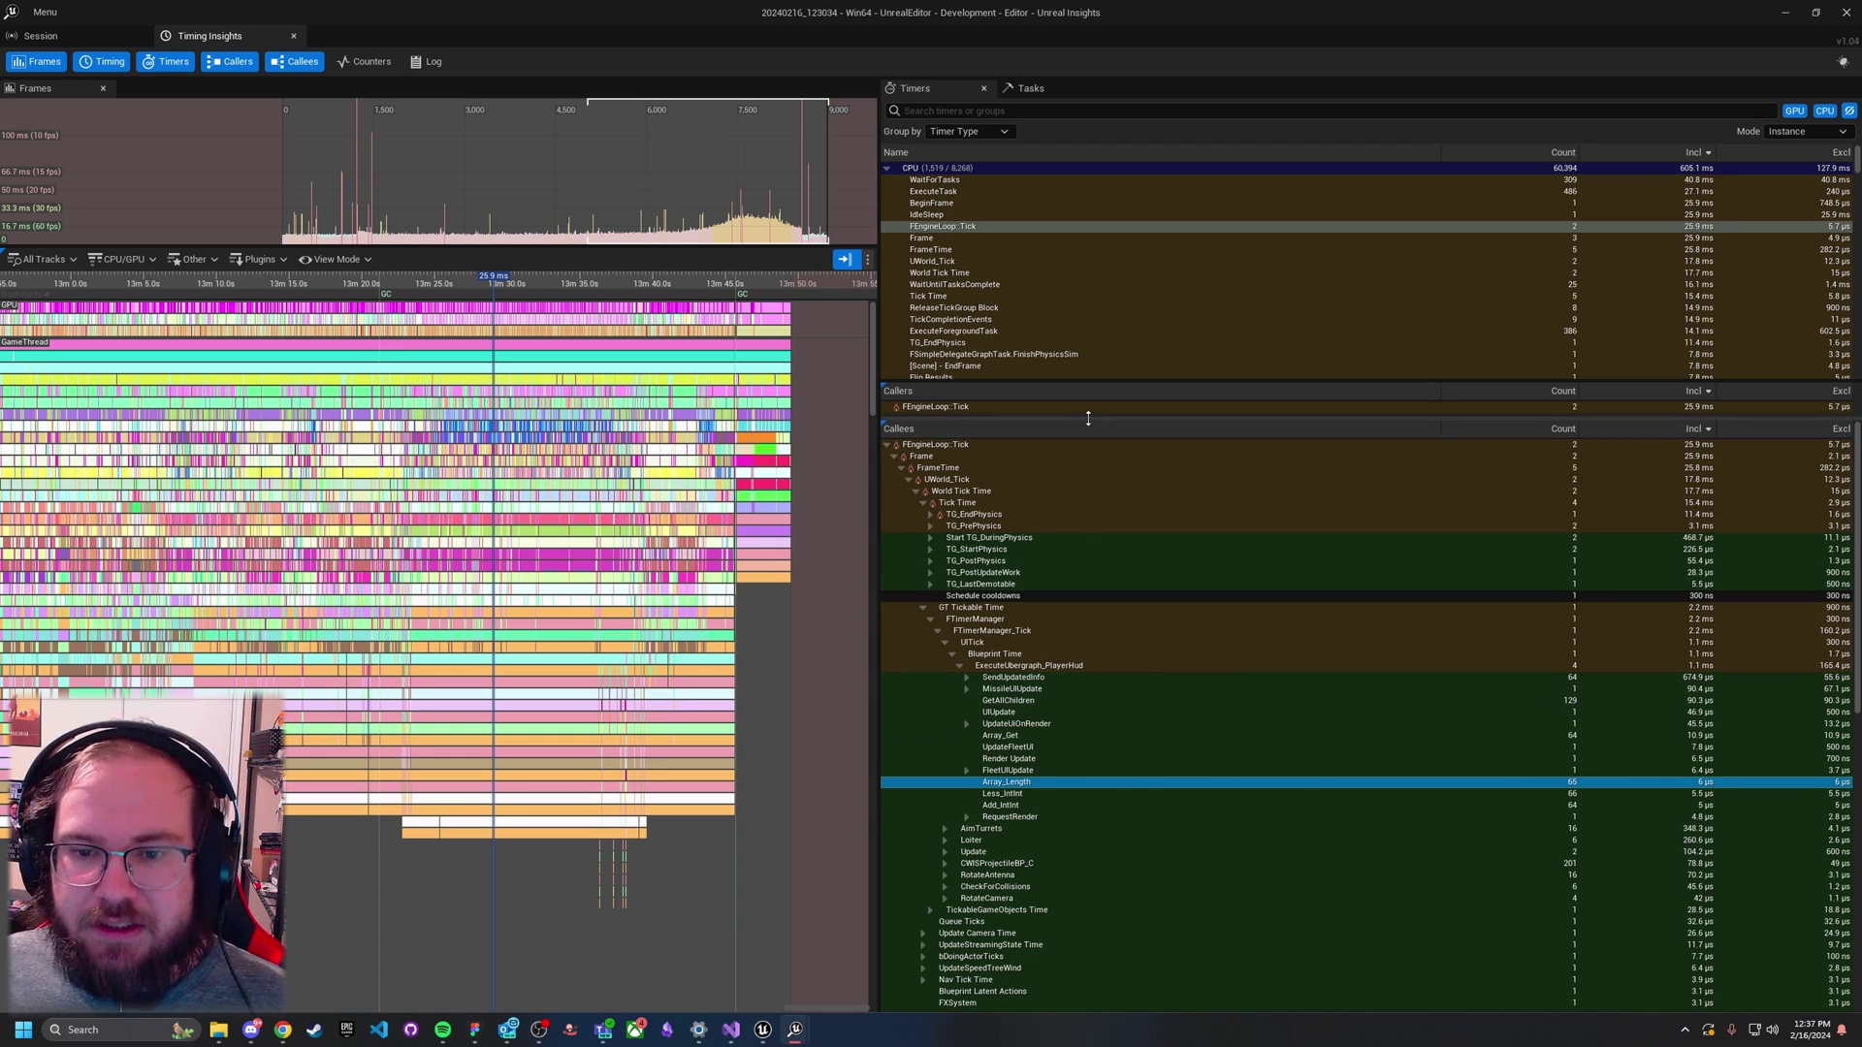
Step: Give the Callers panel more height and select the CWISProjectileBP_C row
left_click_drag(1088, 421, 1110, 513)
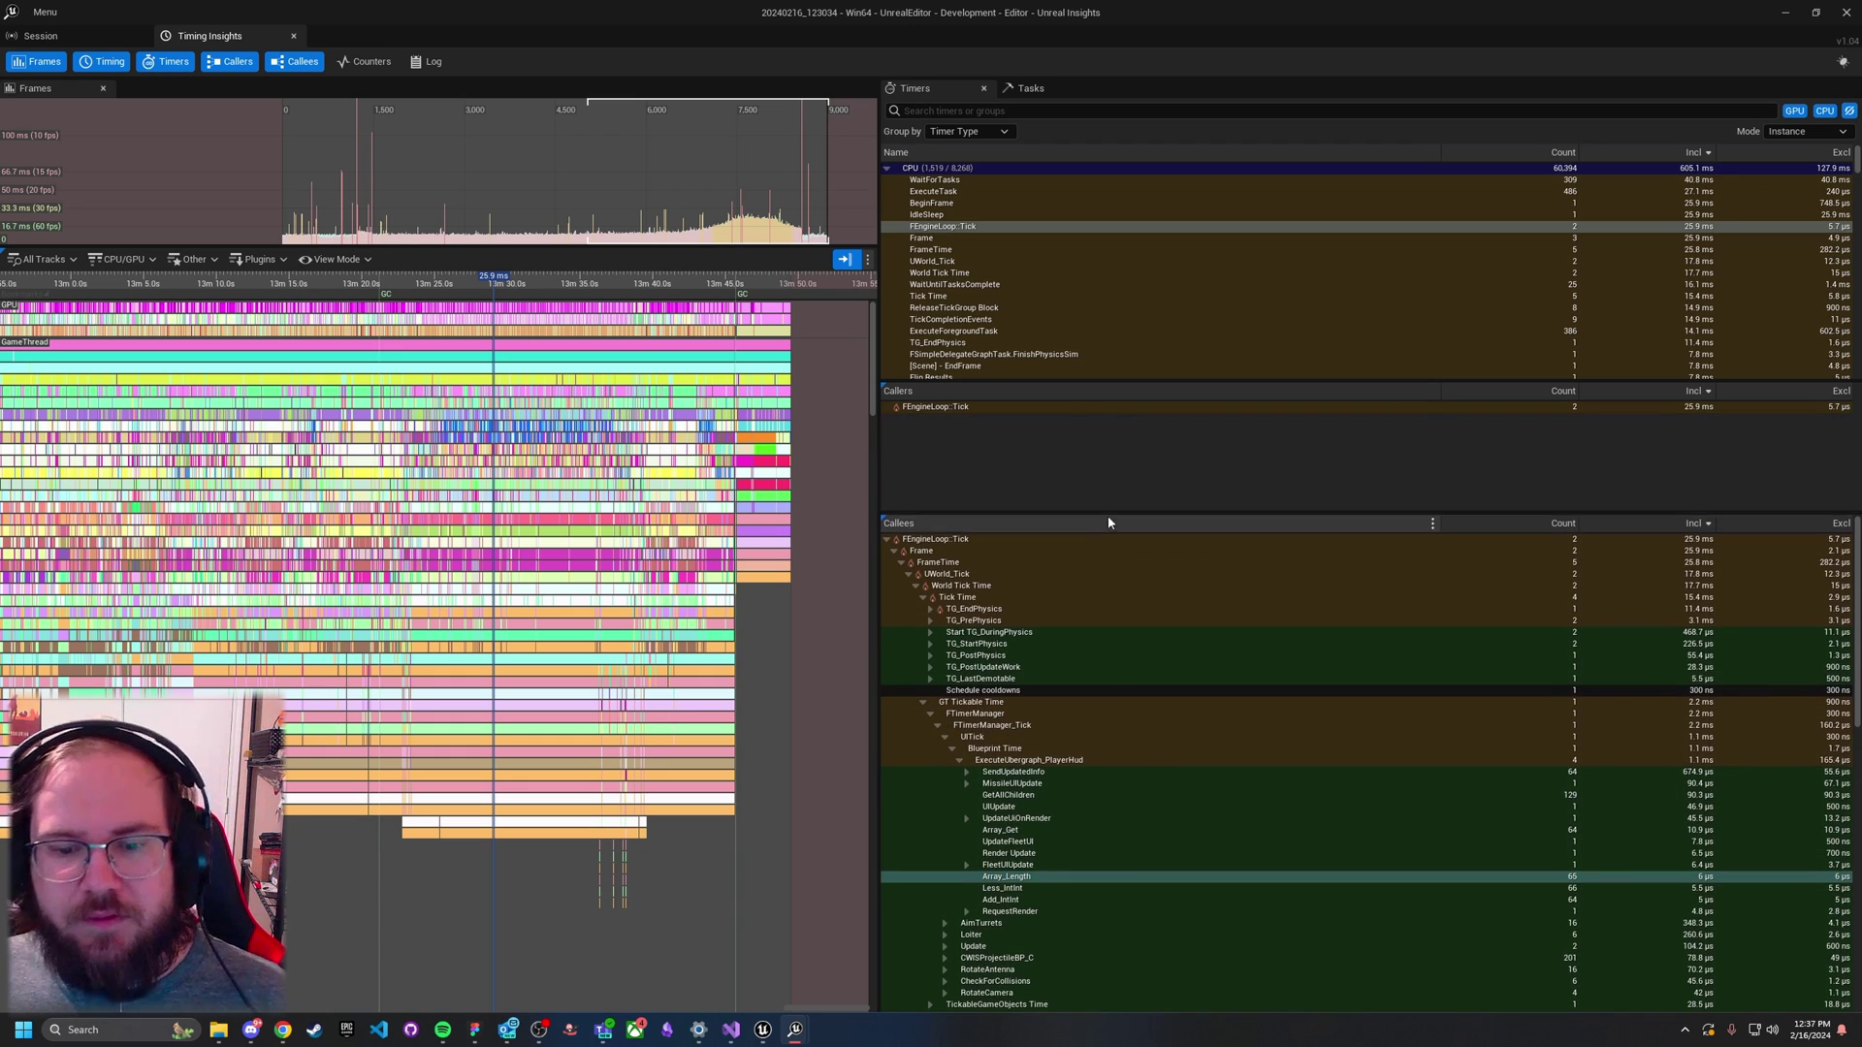
scroll(1125, 685, "down", 2)
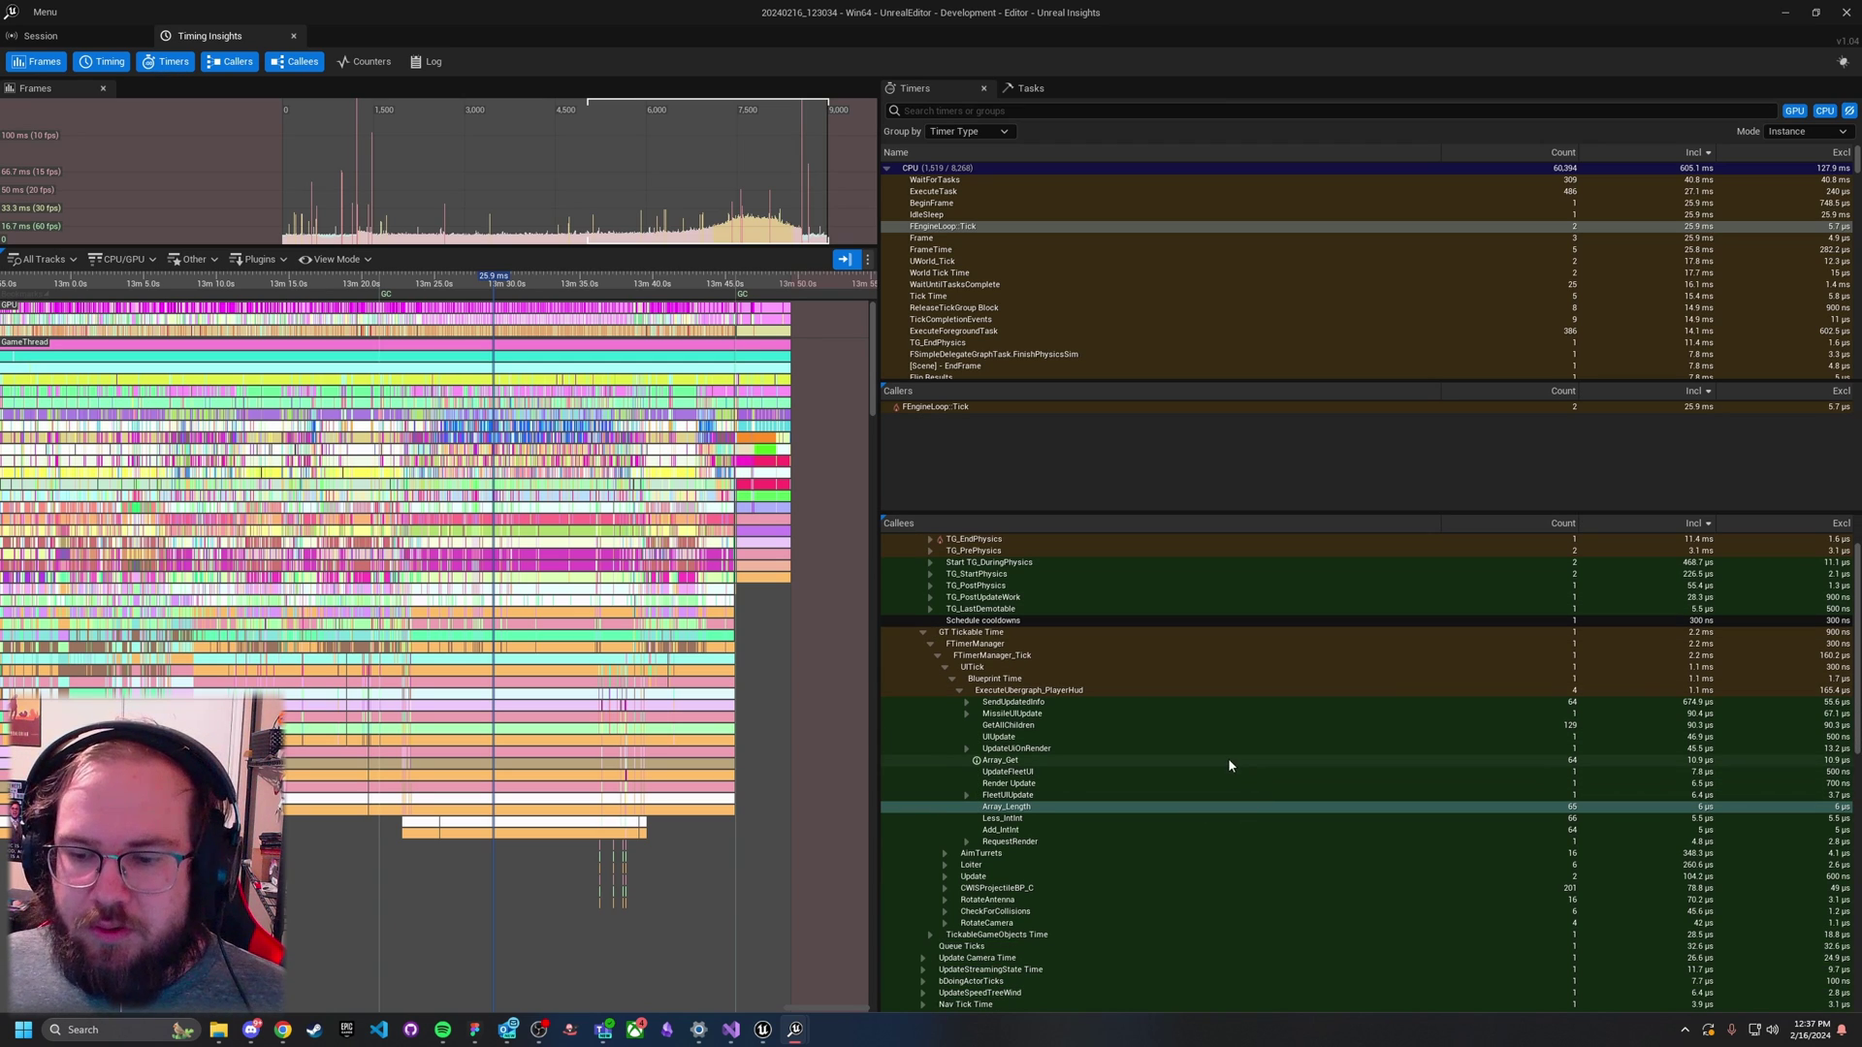
scroll(1184, 776, "down", 2)
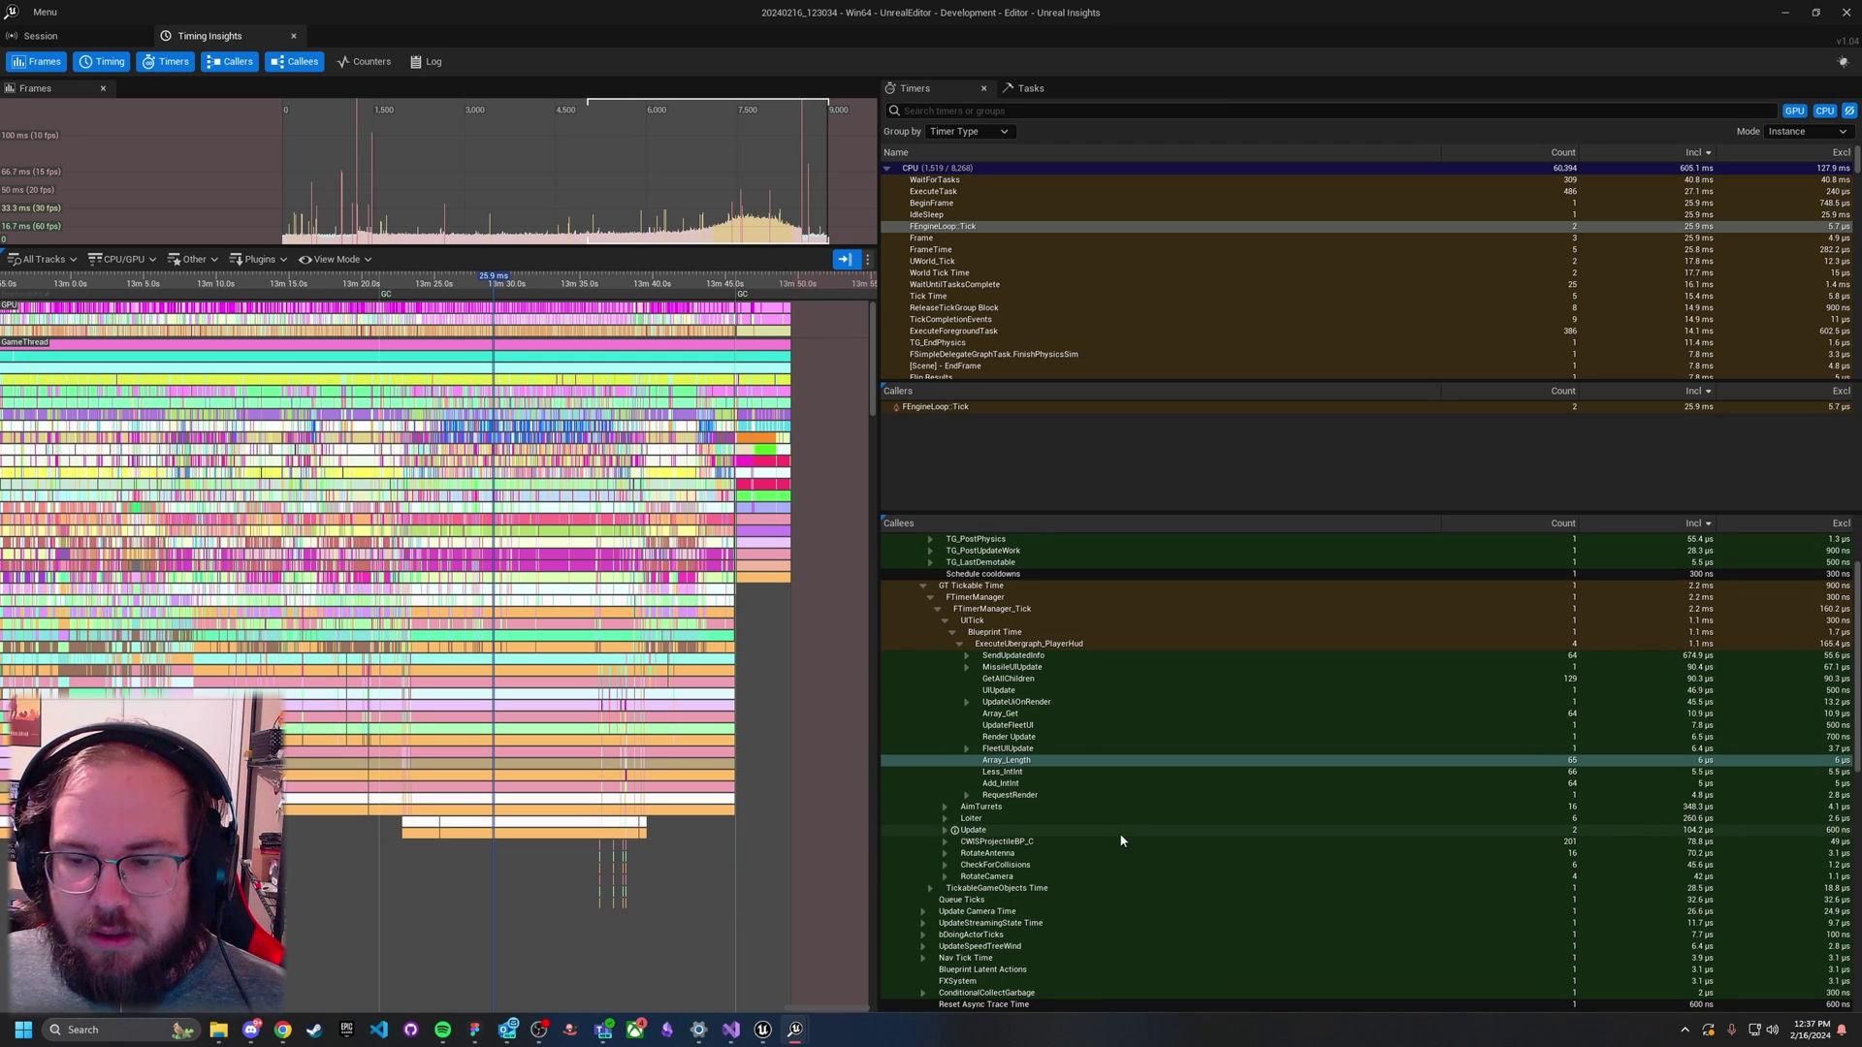
left_click(1027, 844)
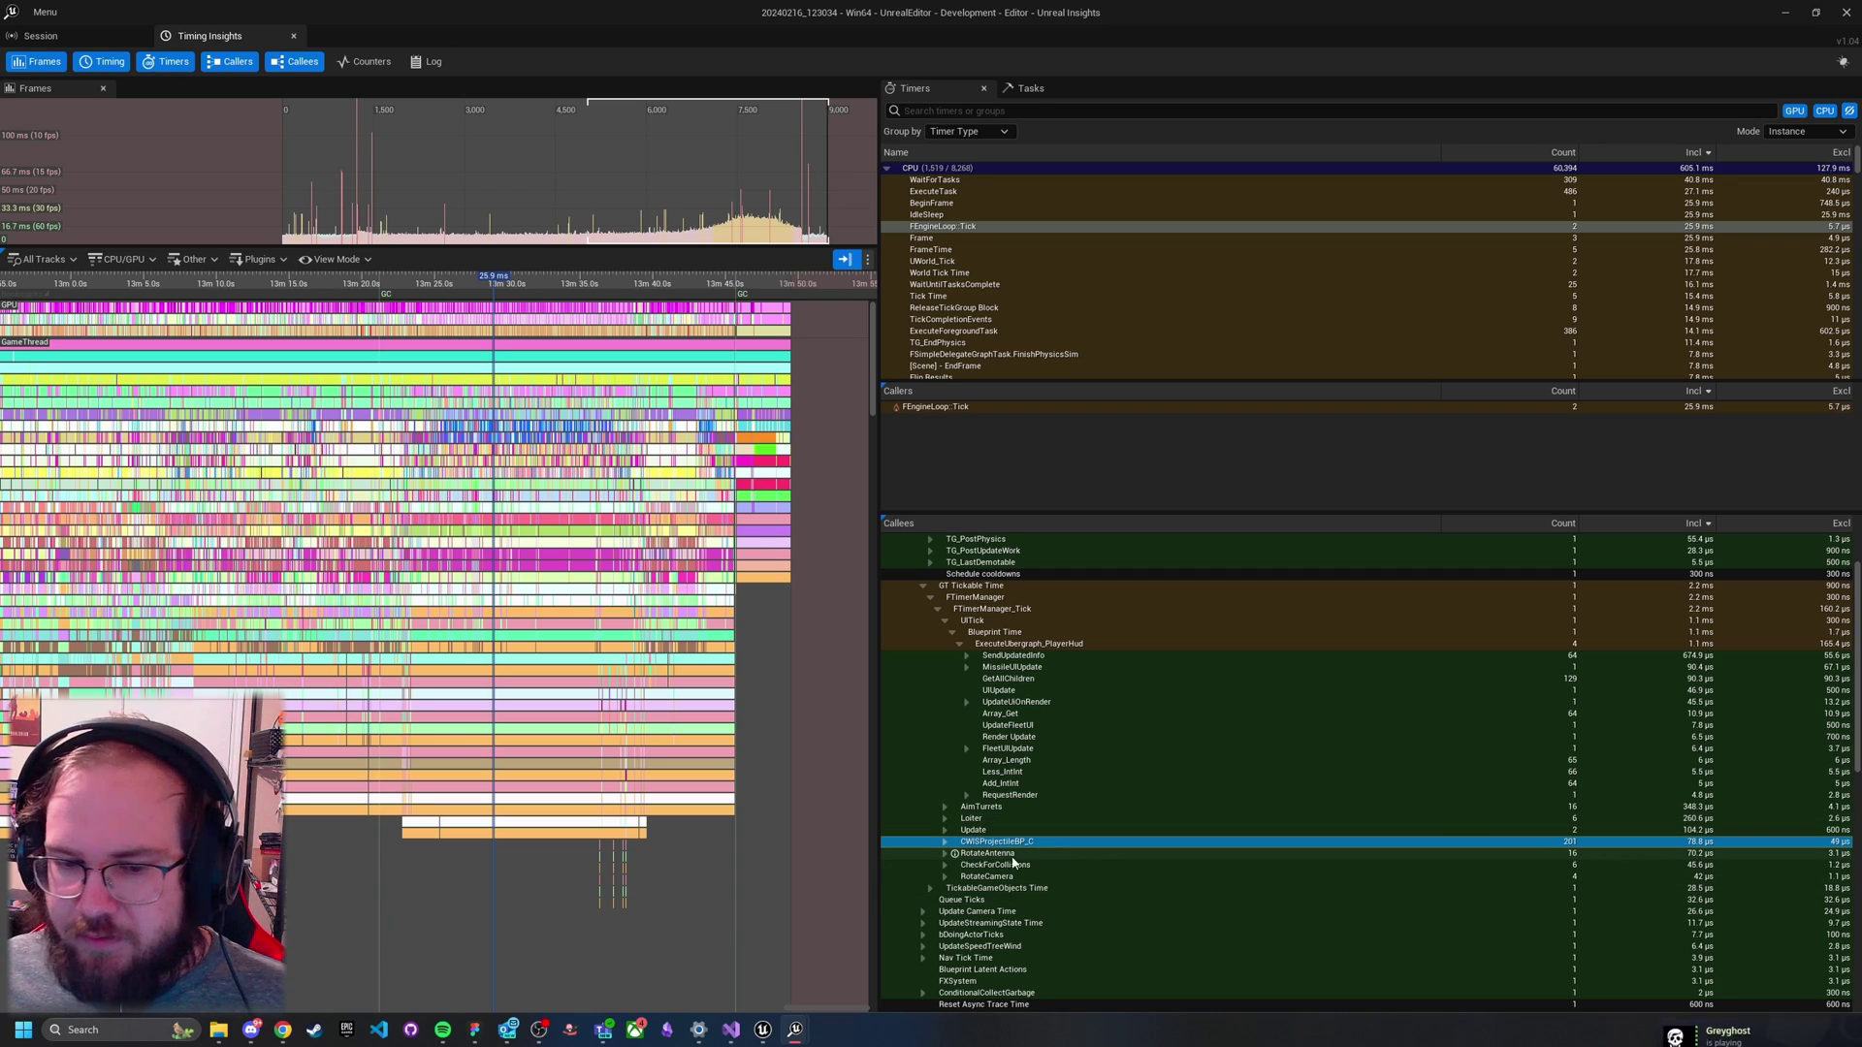
Step: Expand CWISProjectileBP_C through AddToProjectilePool, Blueprint Time and AddToPool to ExecuteUbergraph_TurretNoOverlaps
left_click(945, 842)
left_click(952, 852)
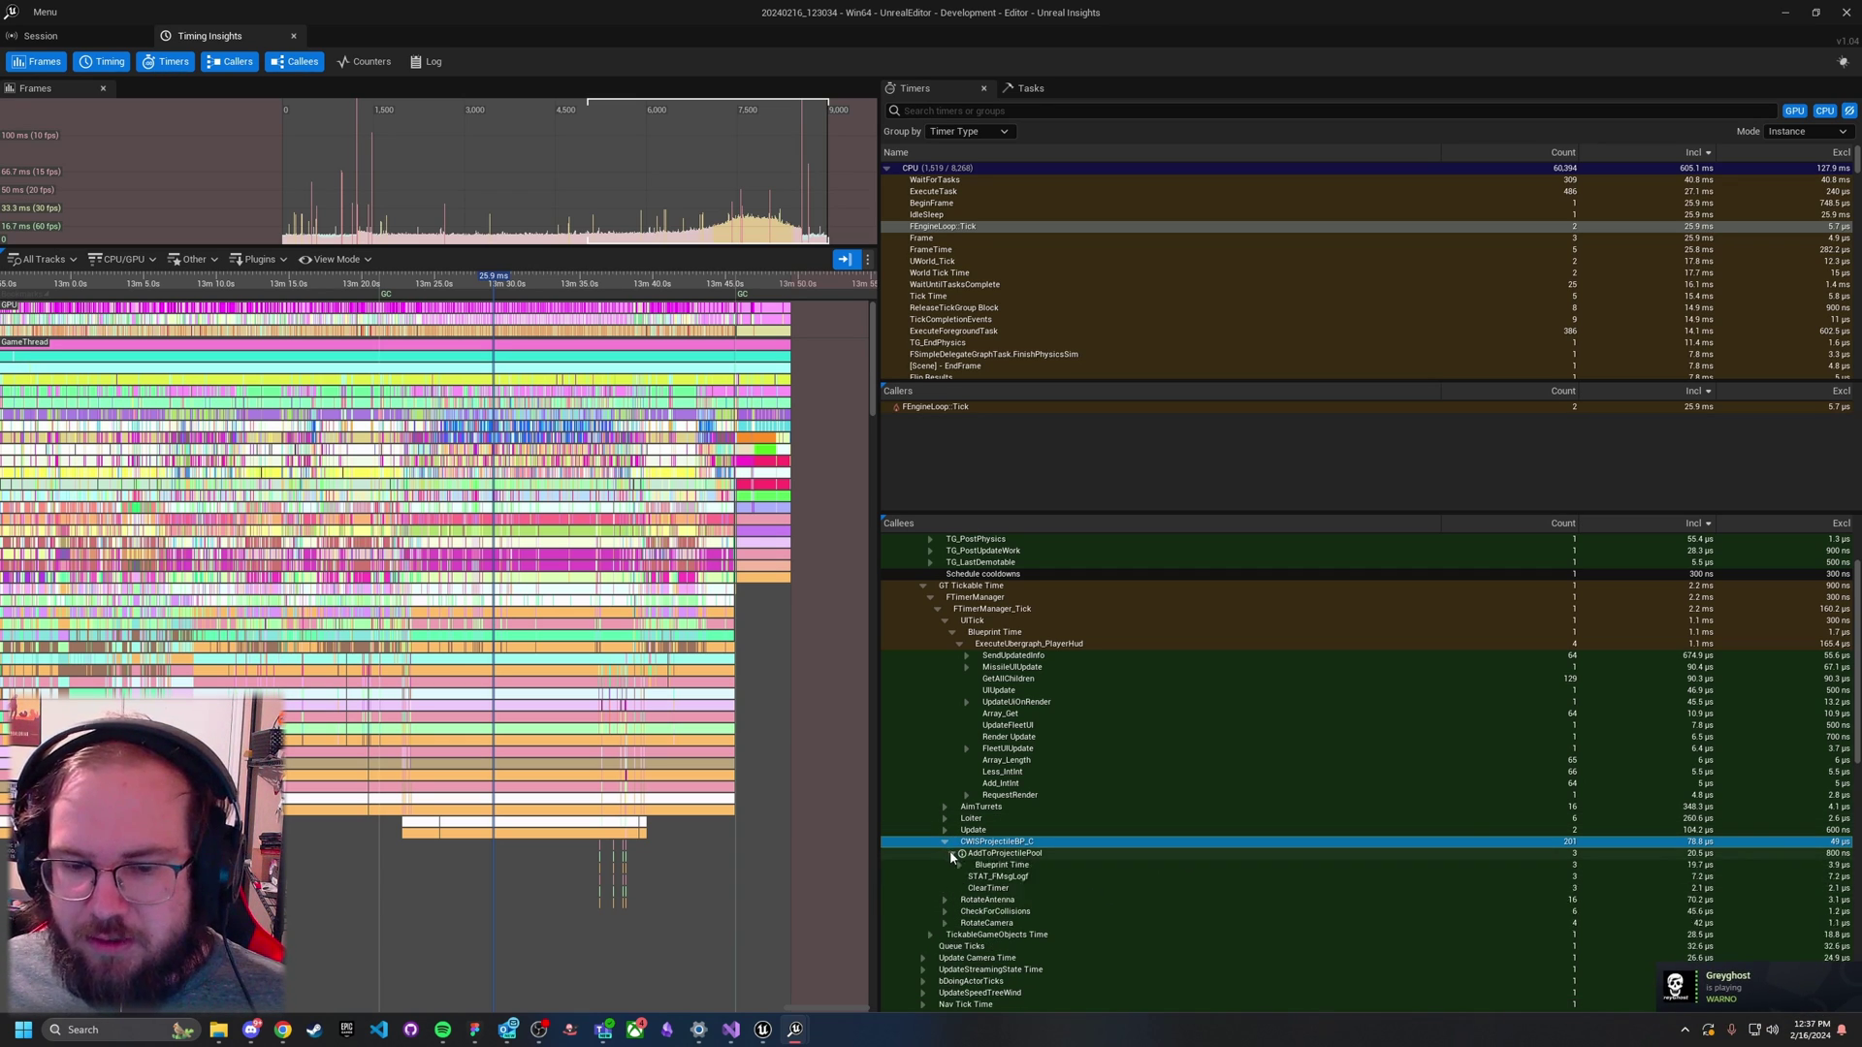
left_click(959, 865)
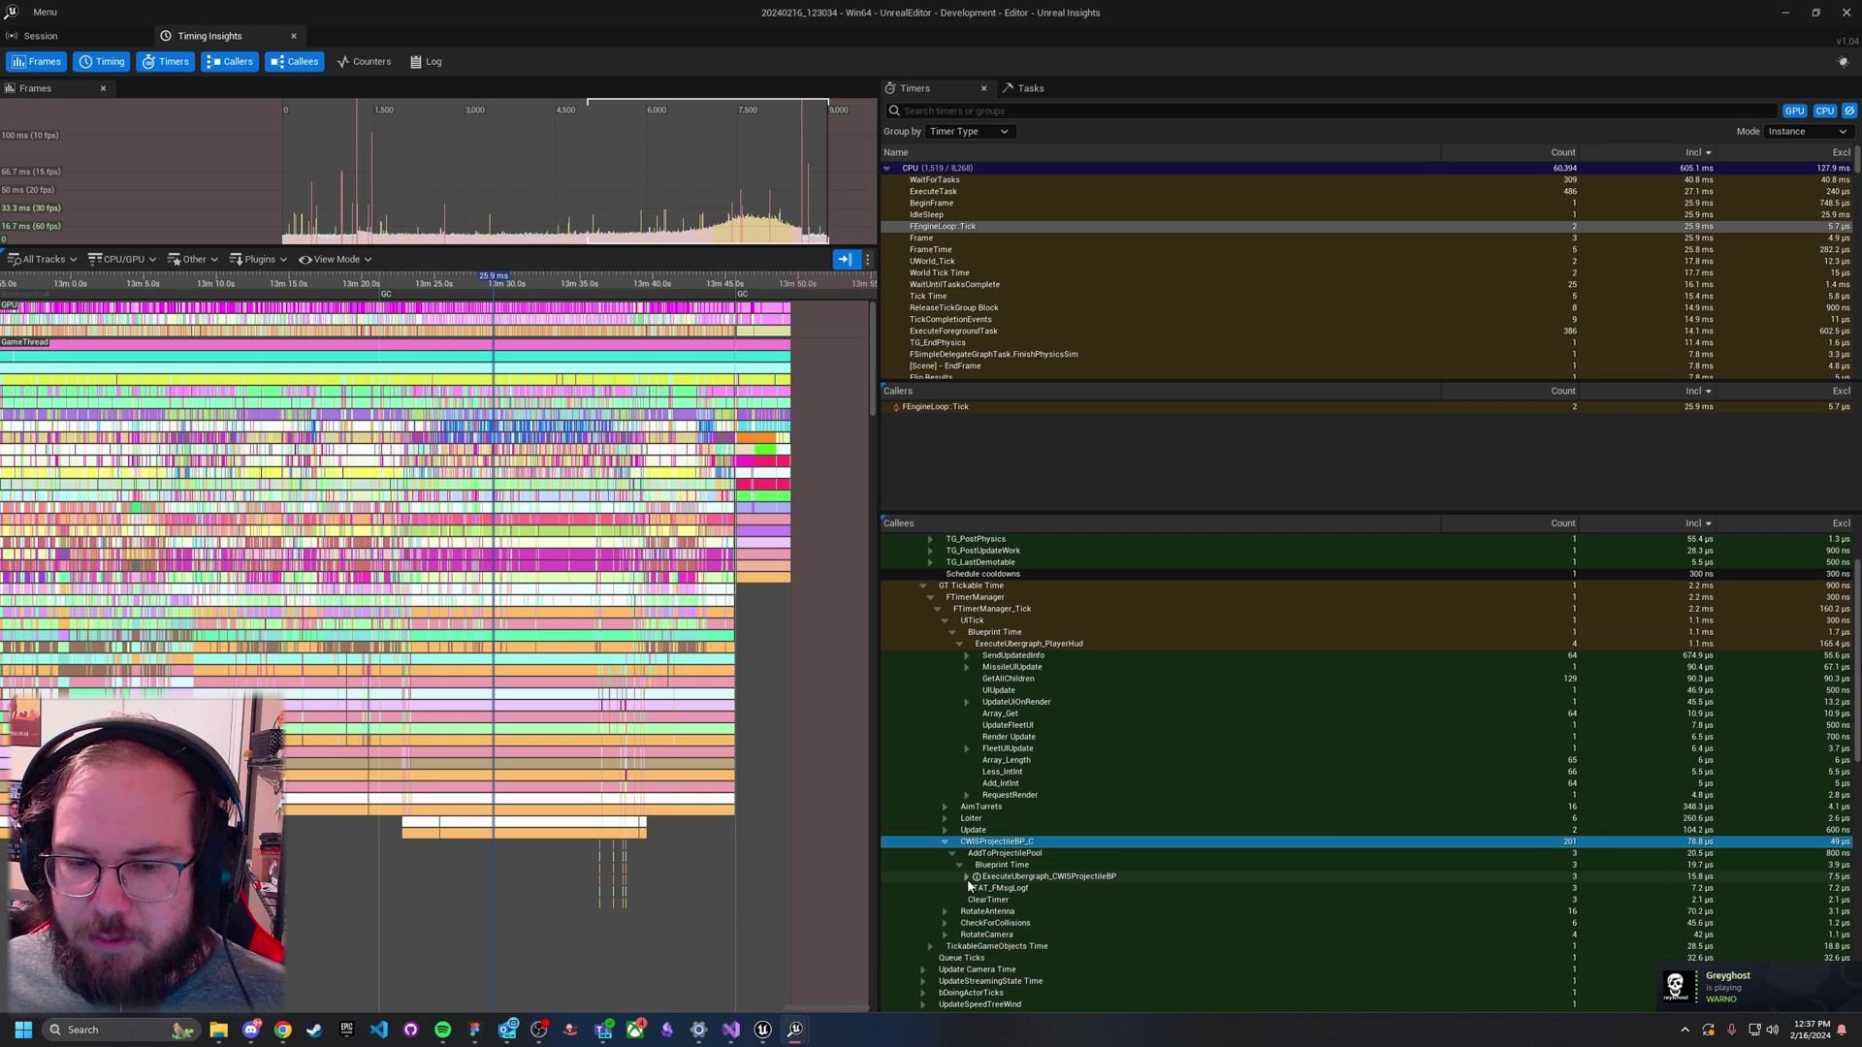
left_click(967, 877)
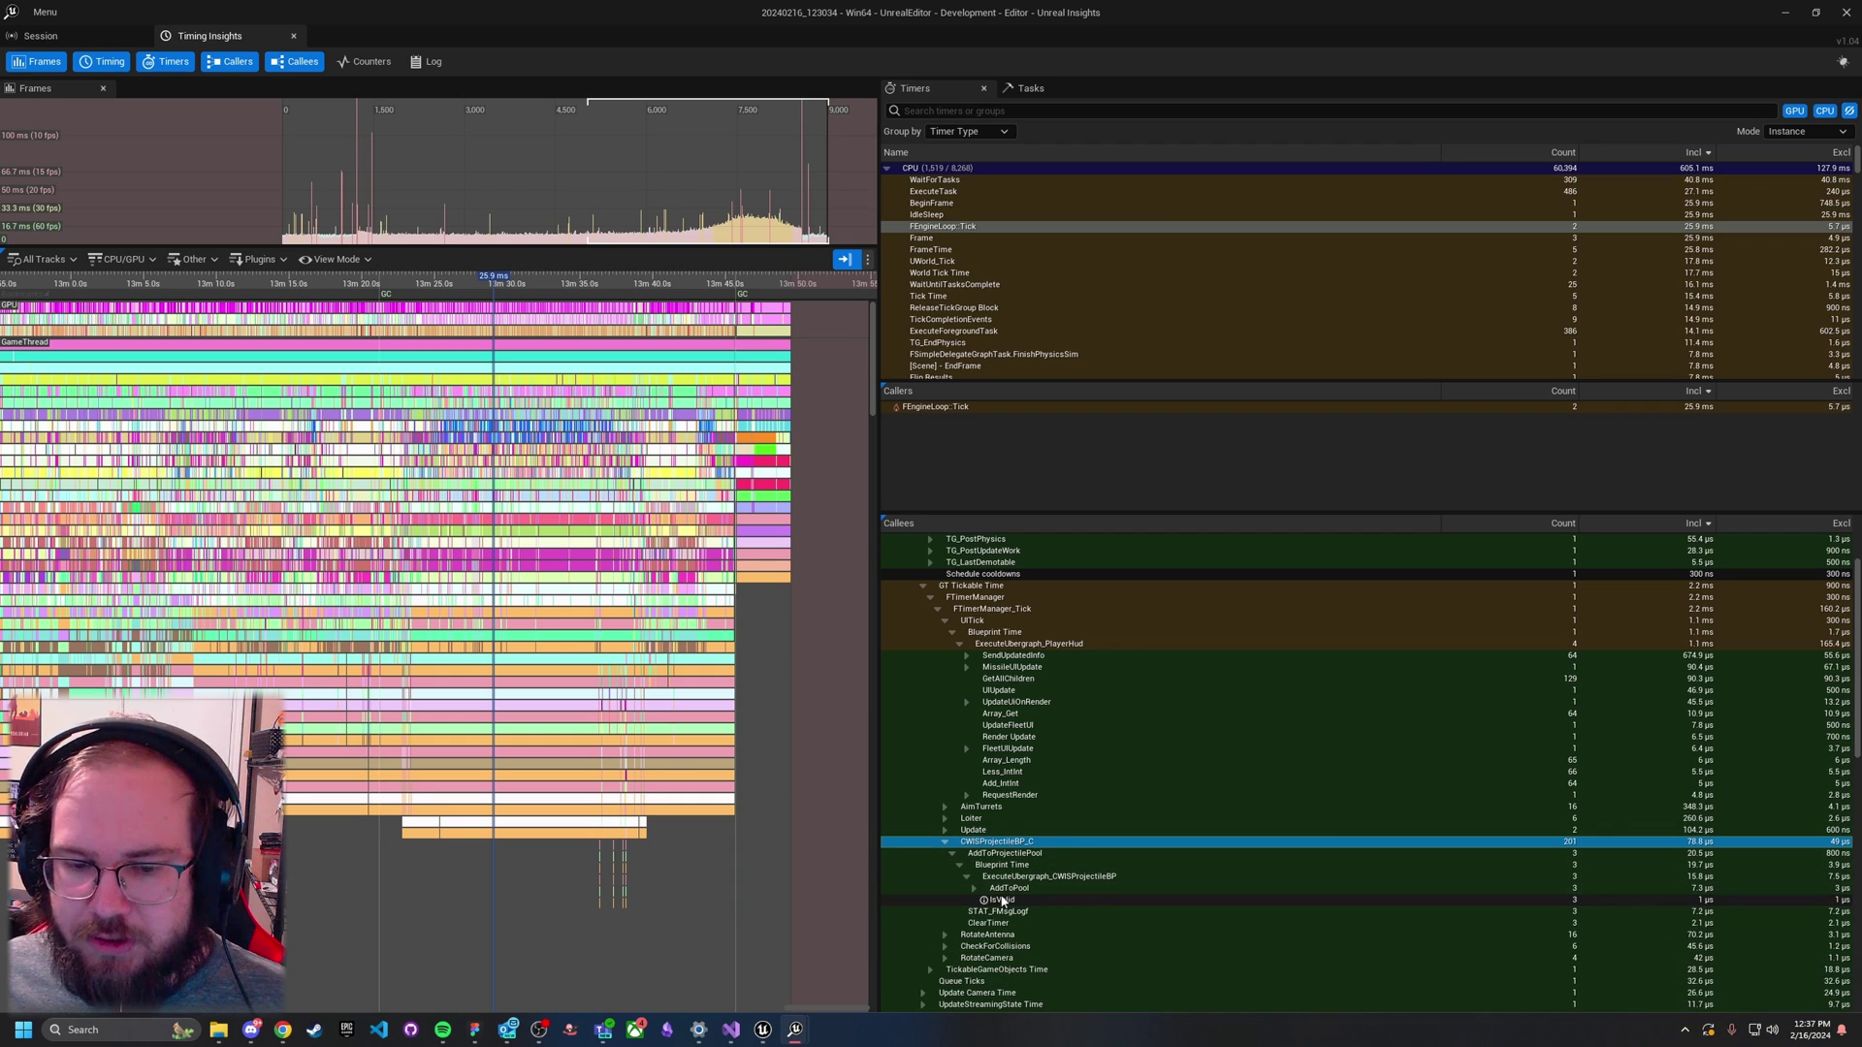
left_click(973, 888)
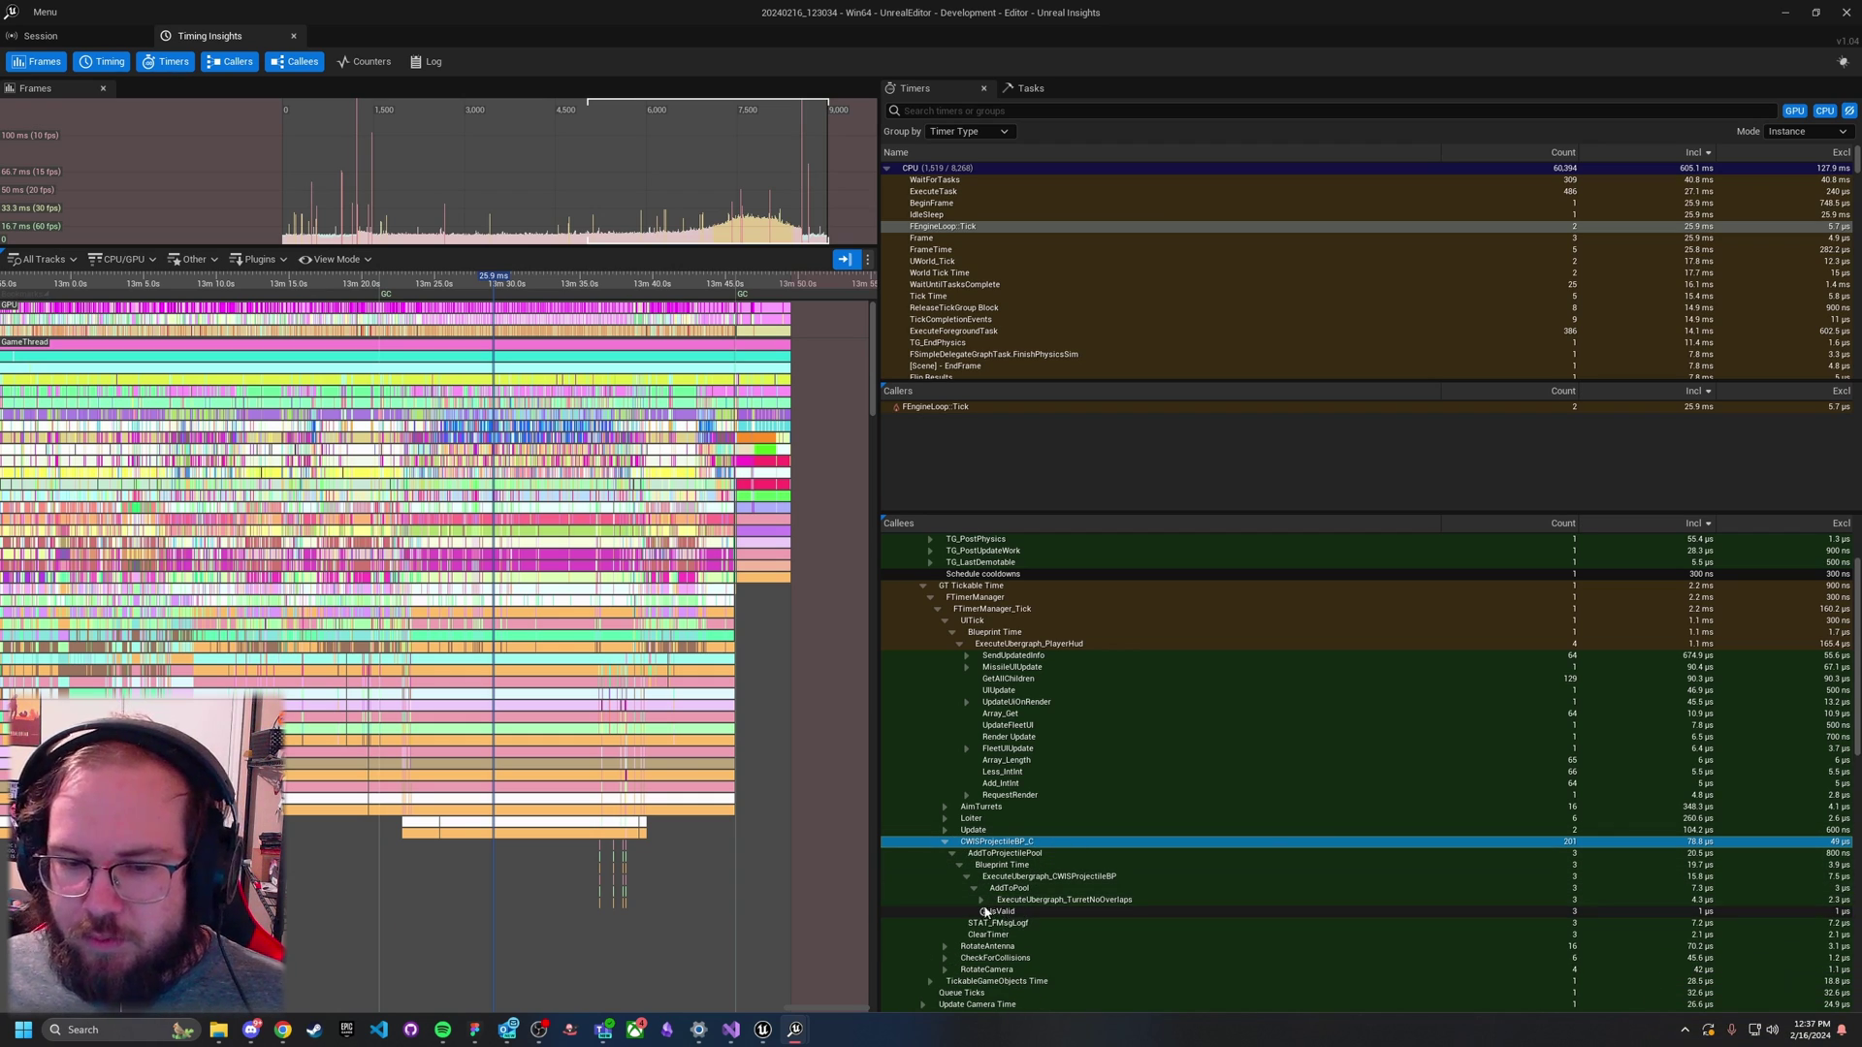
left_click(982, 900)
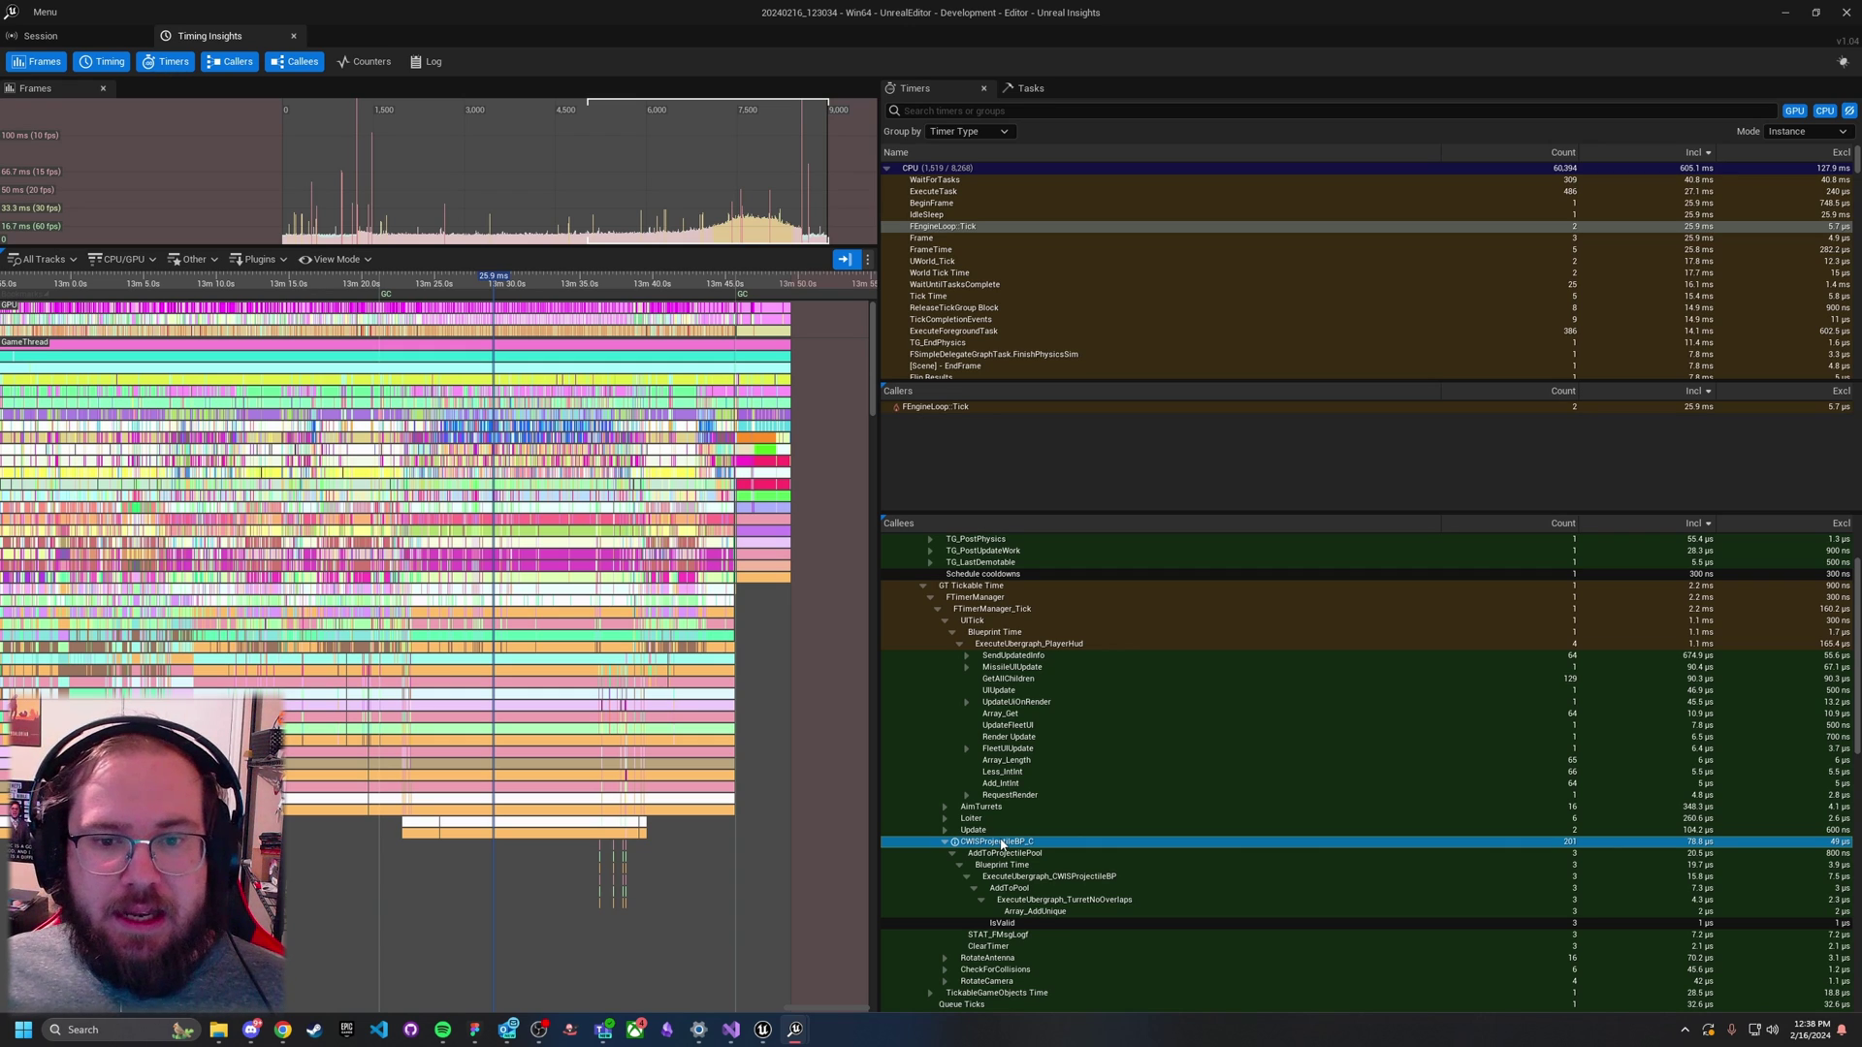
Step: Select the Frame and FrameTime timers and enlarge the timers list
left_click(961, 241)
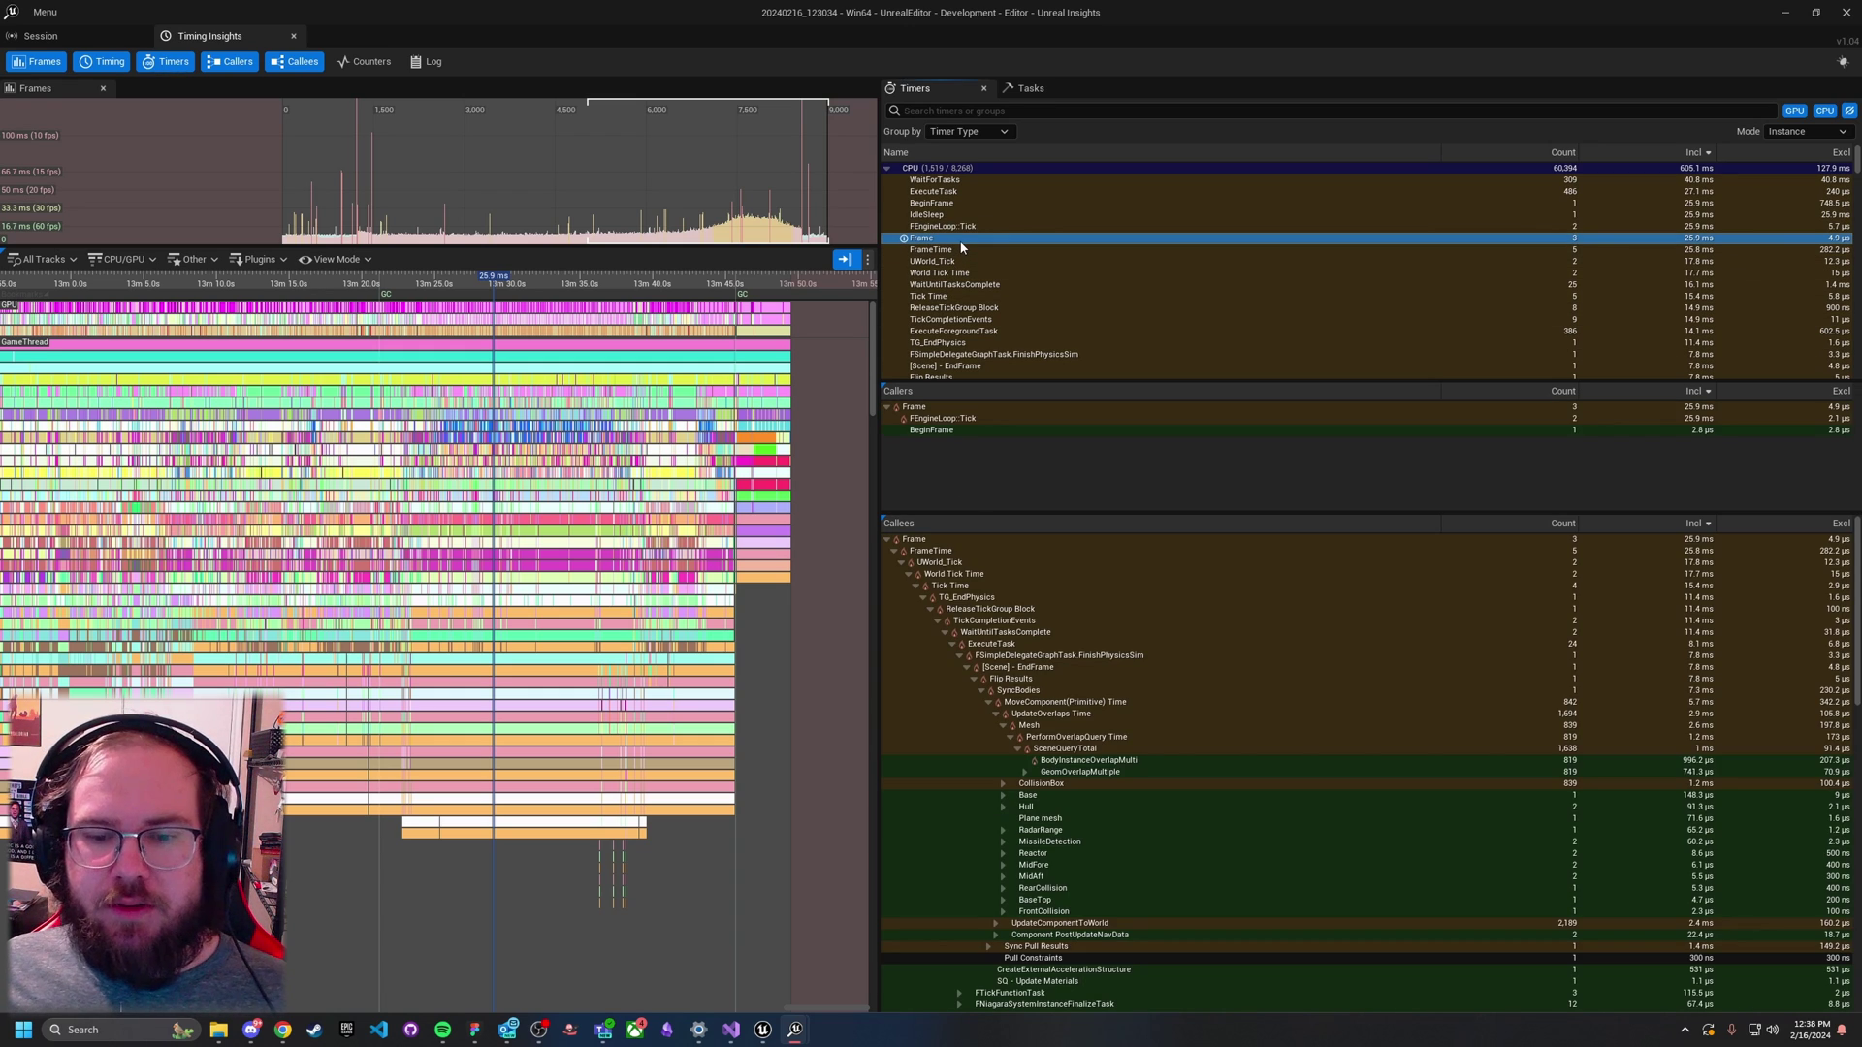
left_click(961, 251)
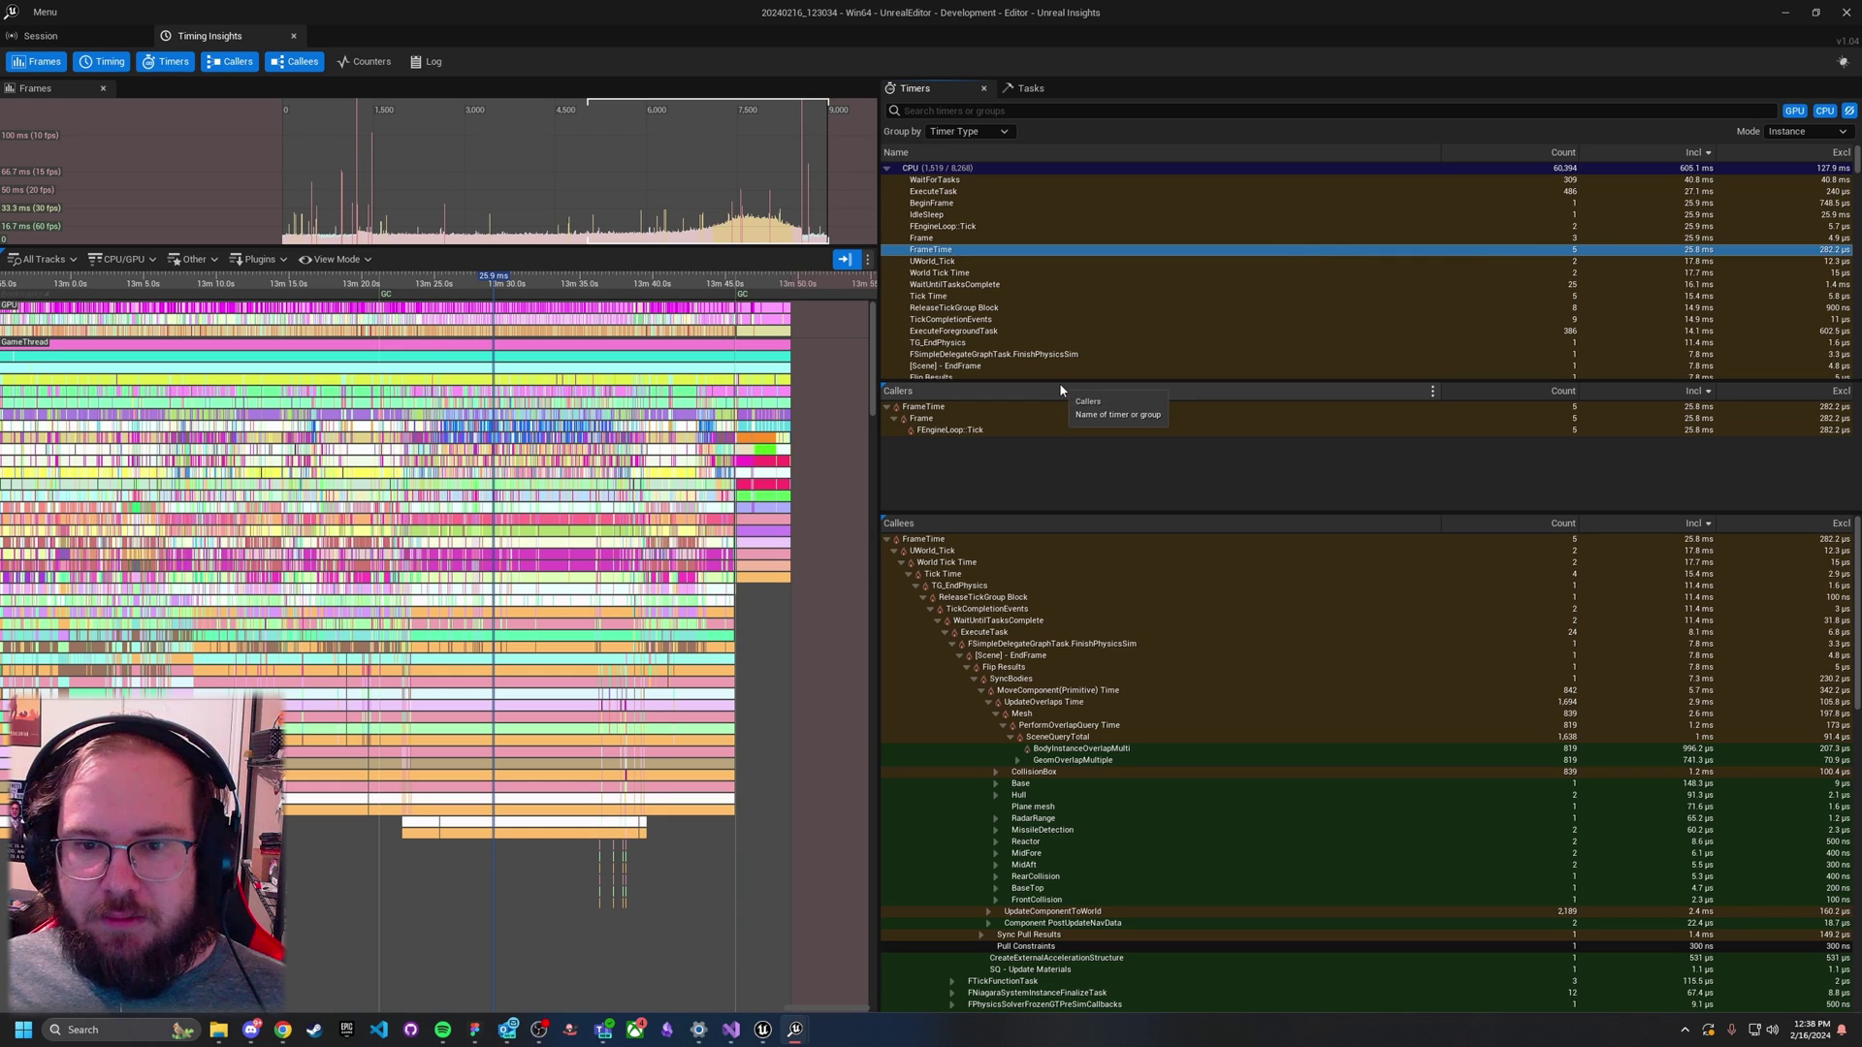
left_click_drag(1060, 385, 1076, 457)
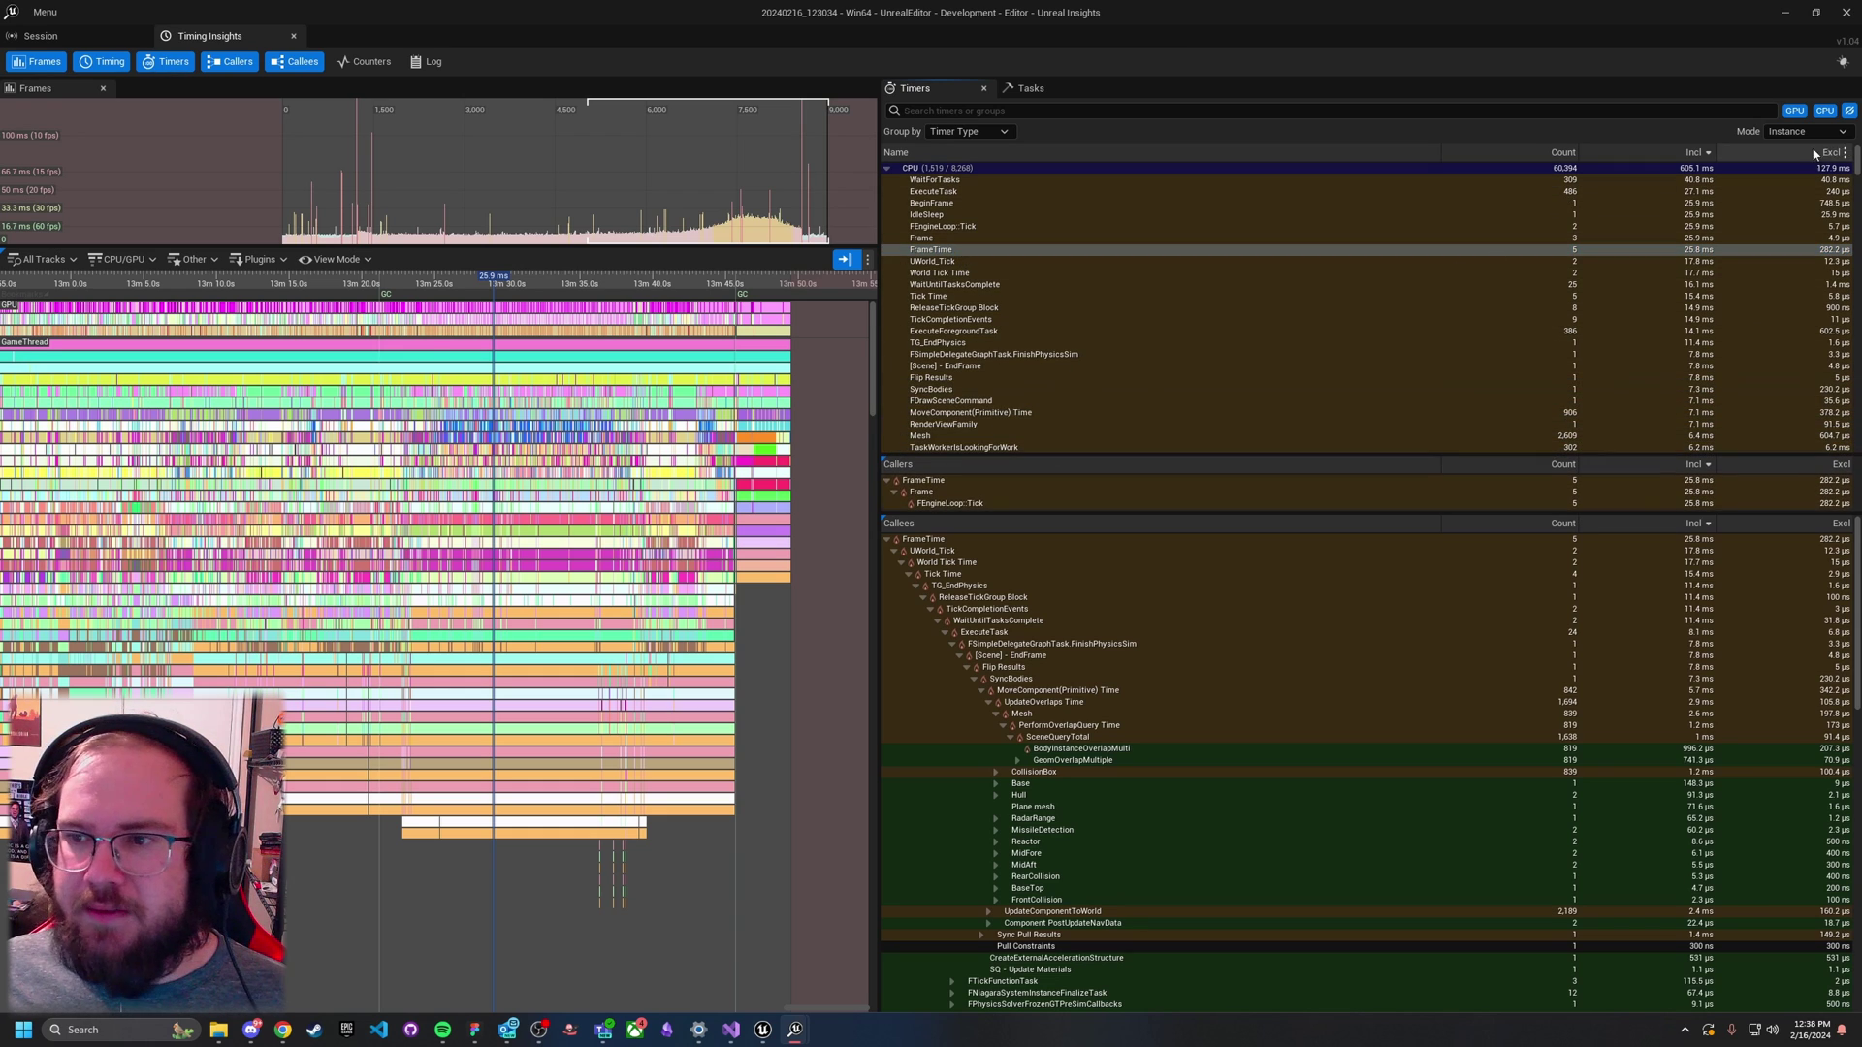
Step: Switch timer statistics mode to Game Frame and scroll down the timers list
left_click(1810, 131)
left_click(1815, 165)
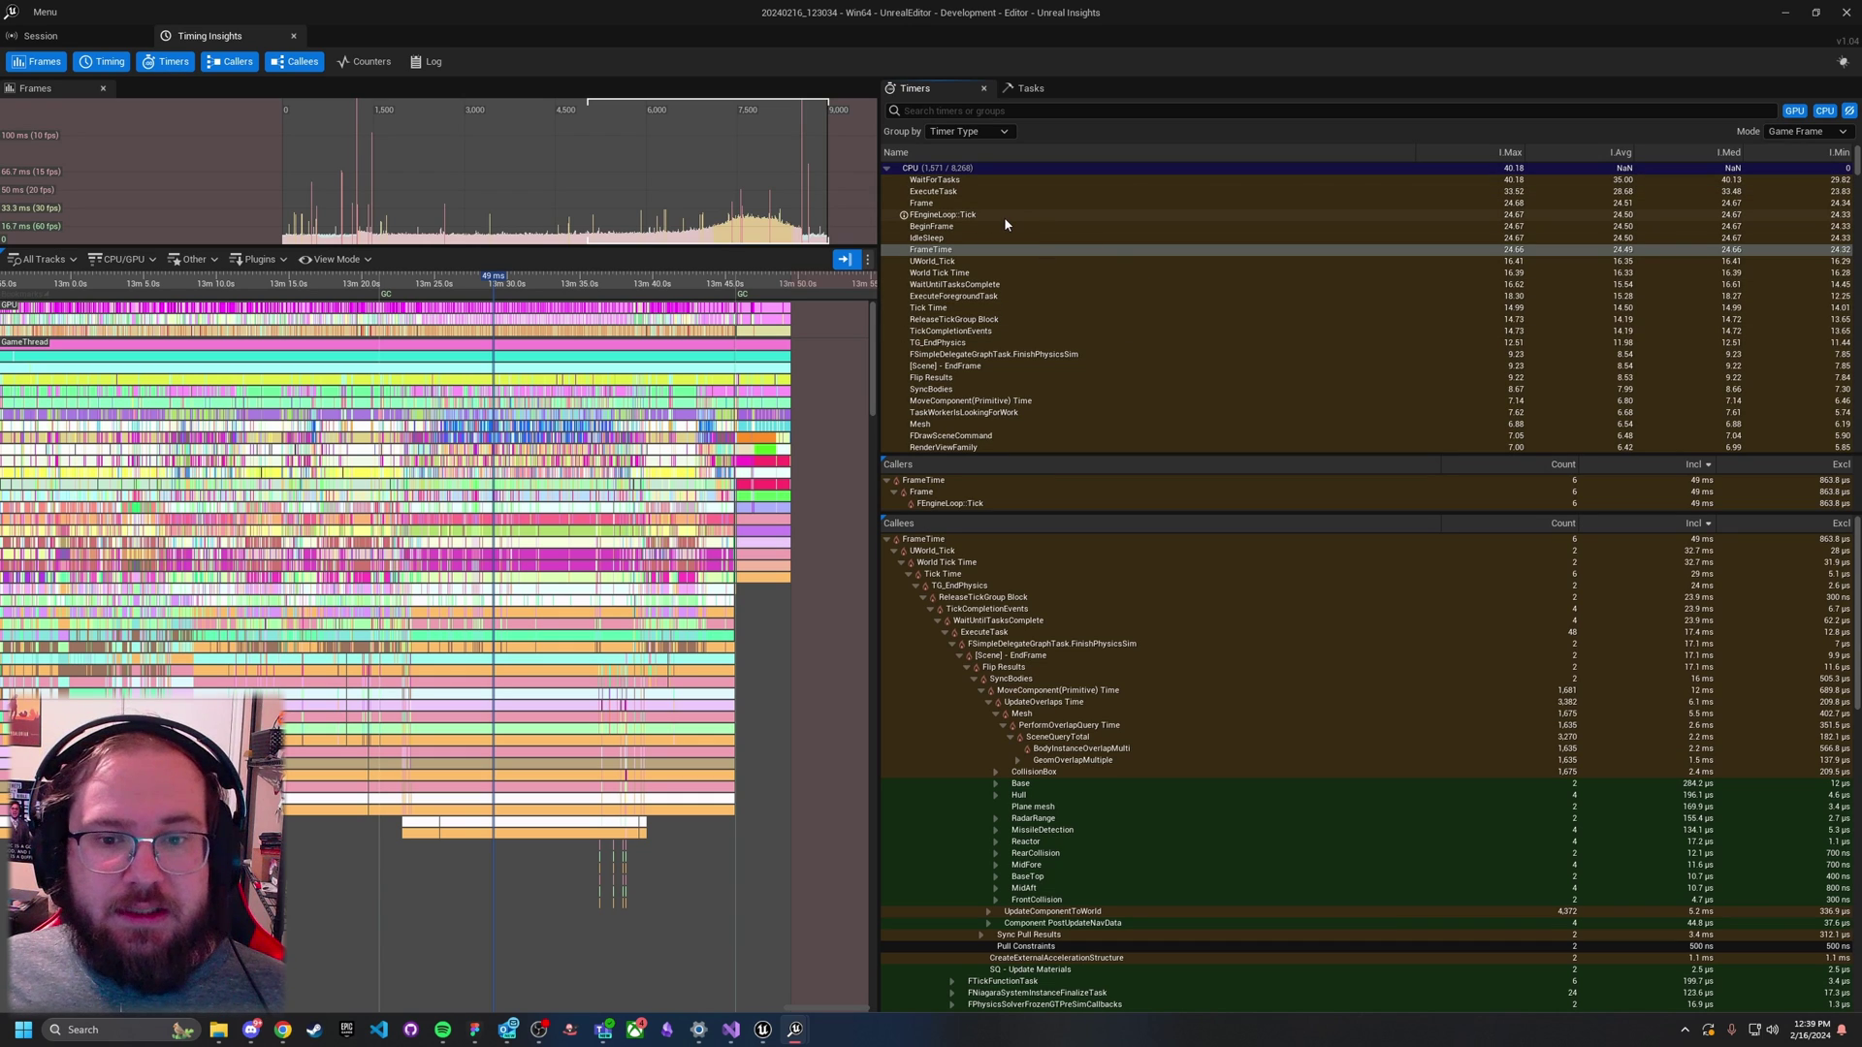
scroll(1004, 218, "down", 2)
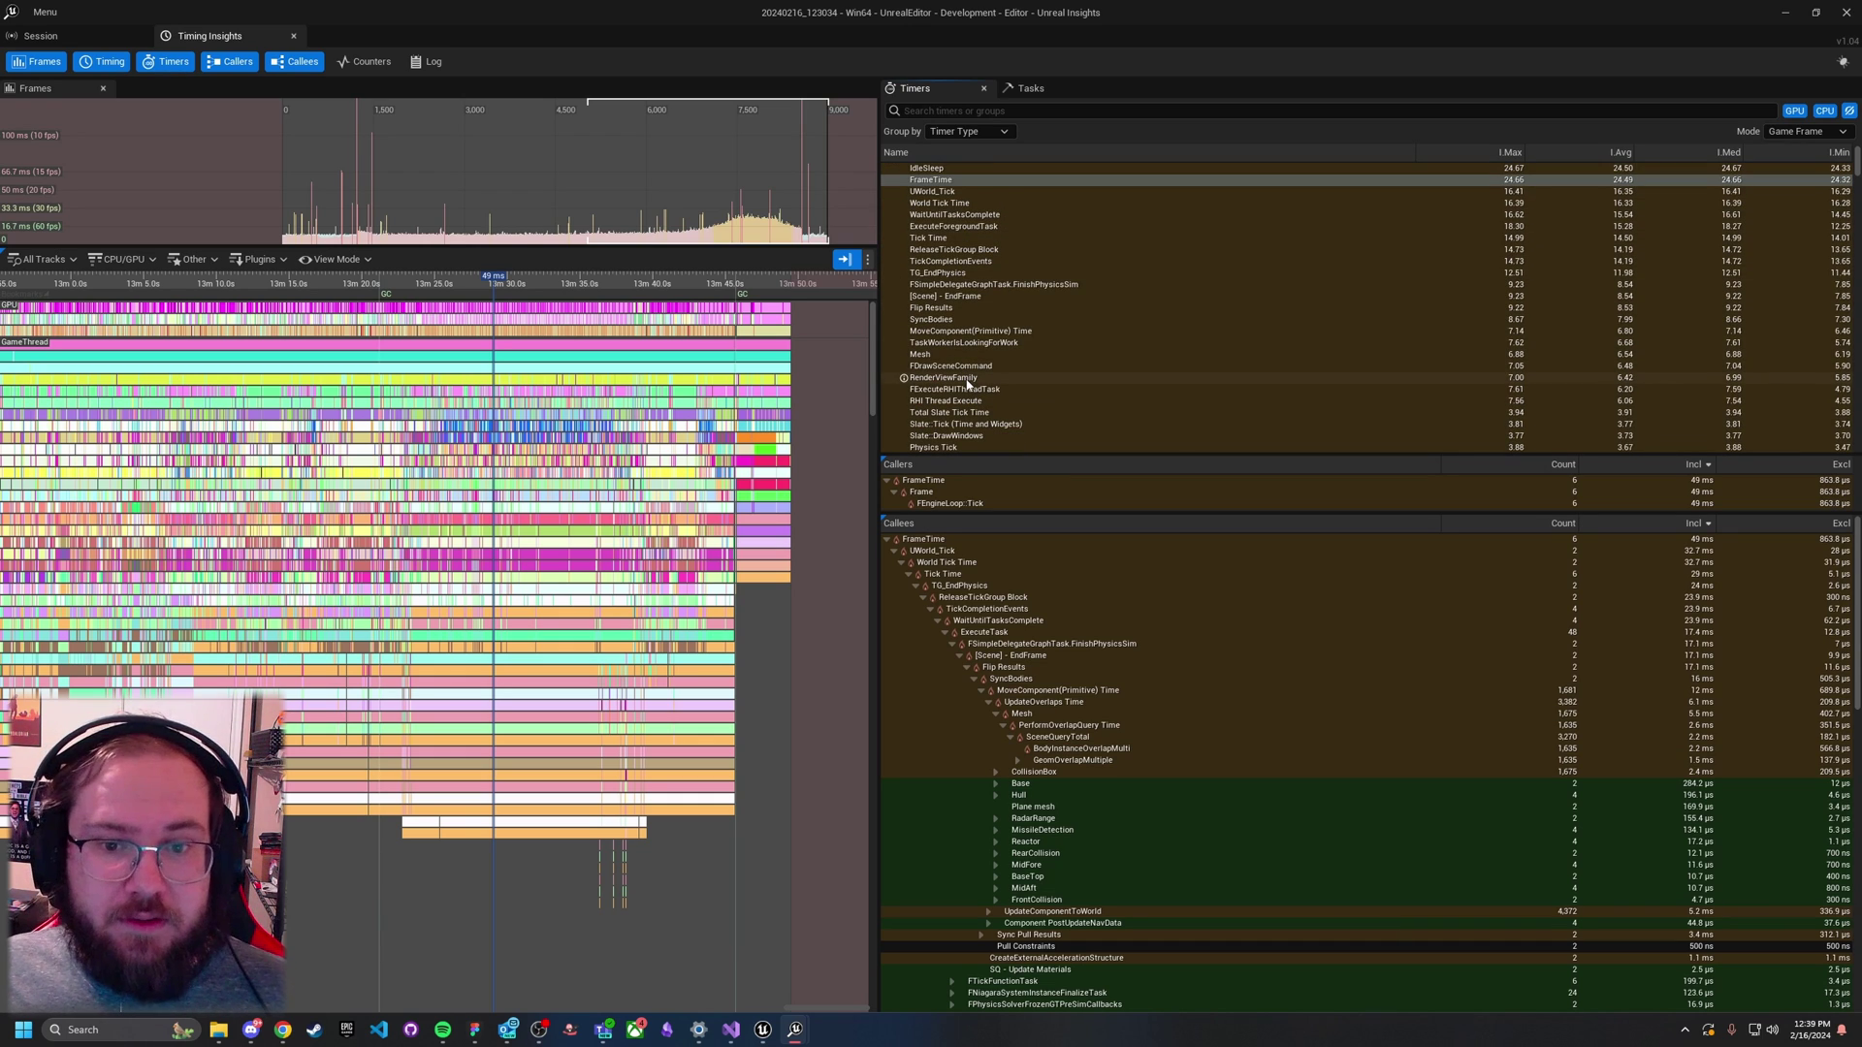
scroll(967, 384, "down", 1)
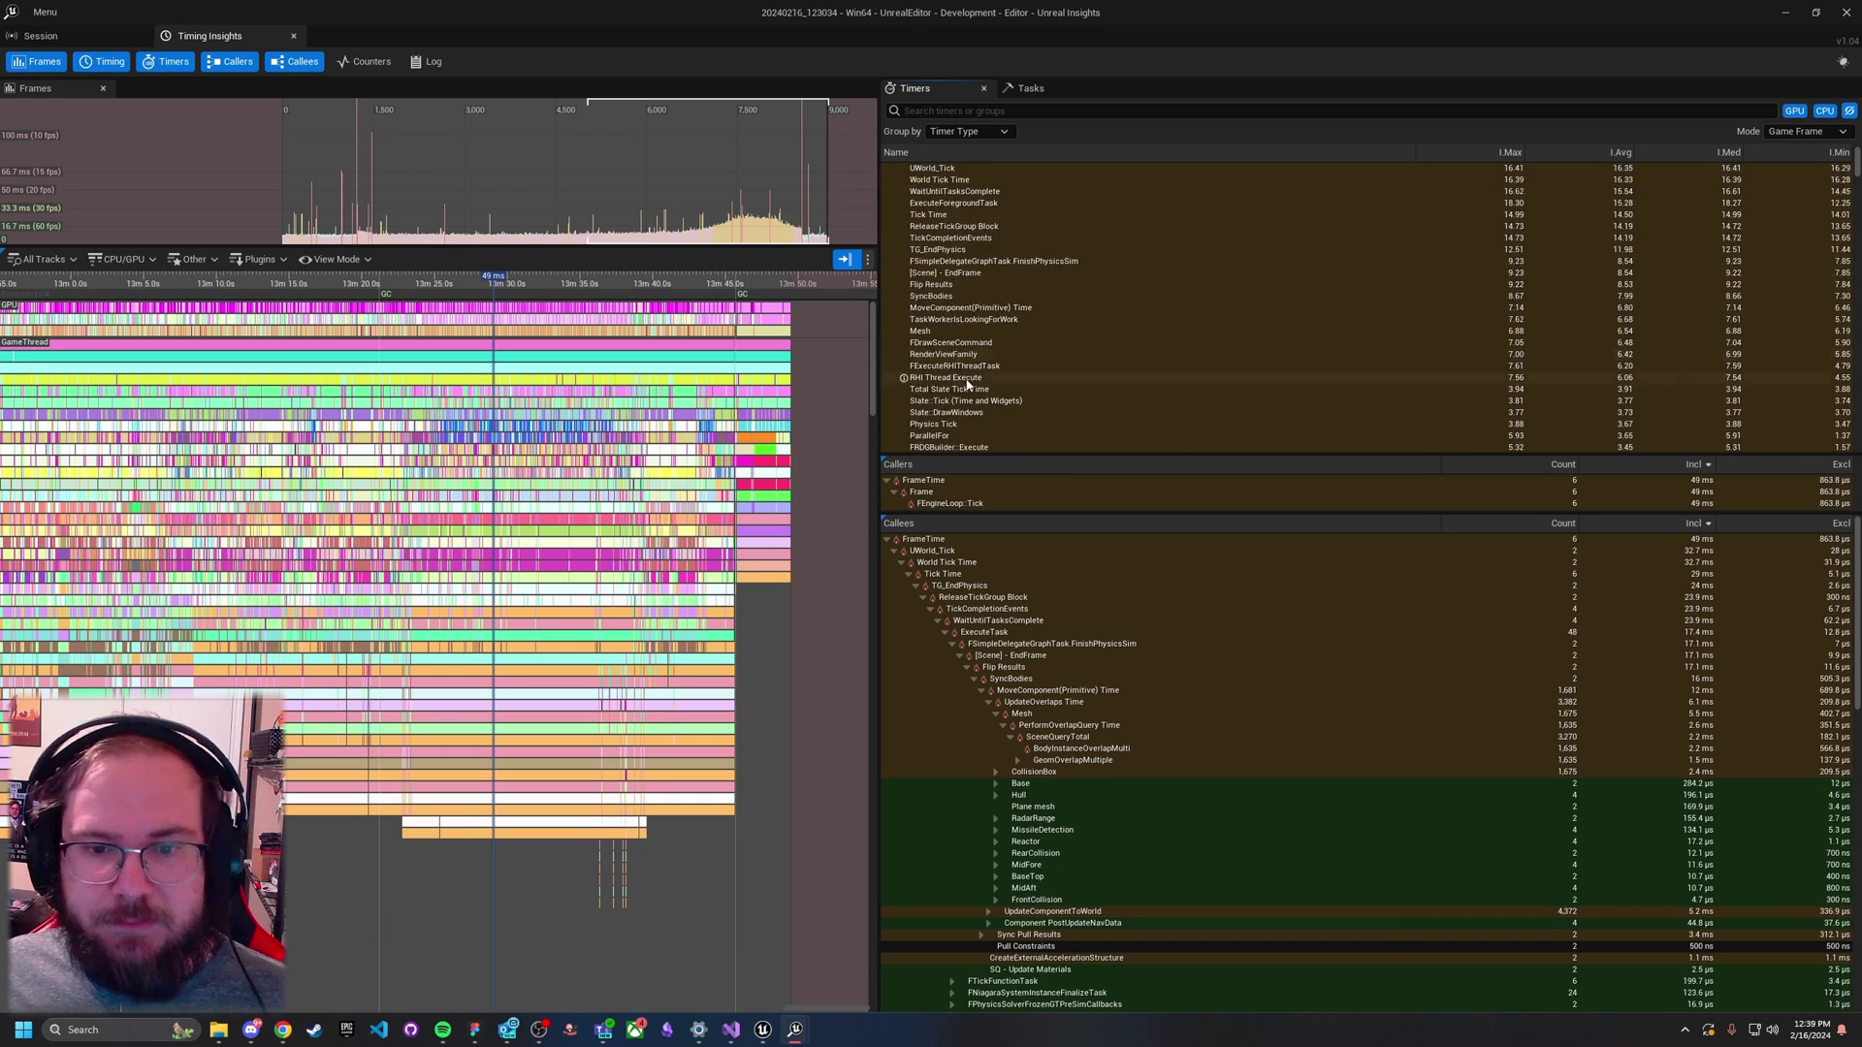
scroll(967, 384, "down", 2)
Step: Show ParallelFor's callees, then expand CollisionBox's overlap query down to ConvertOverlap
left_click(967, 390)
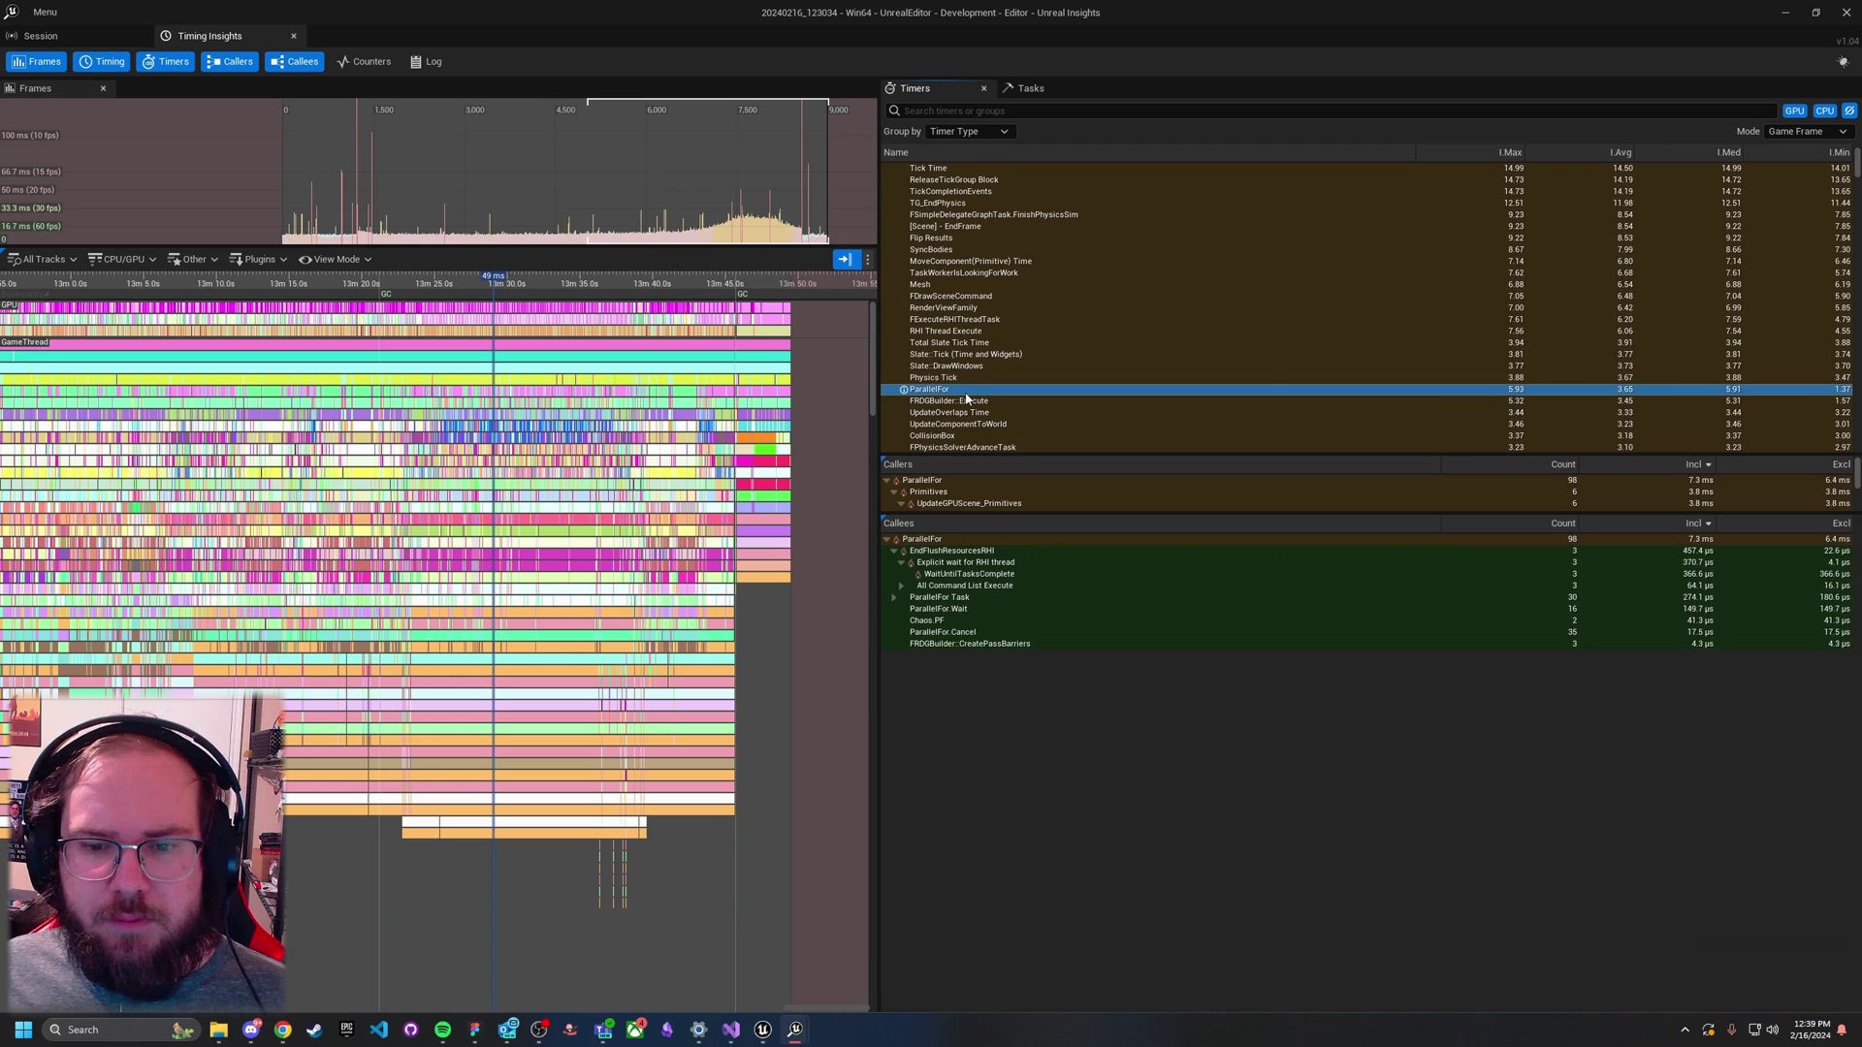
scroll(970, 395, "down", 2)
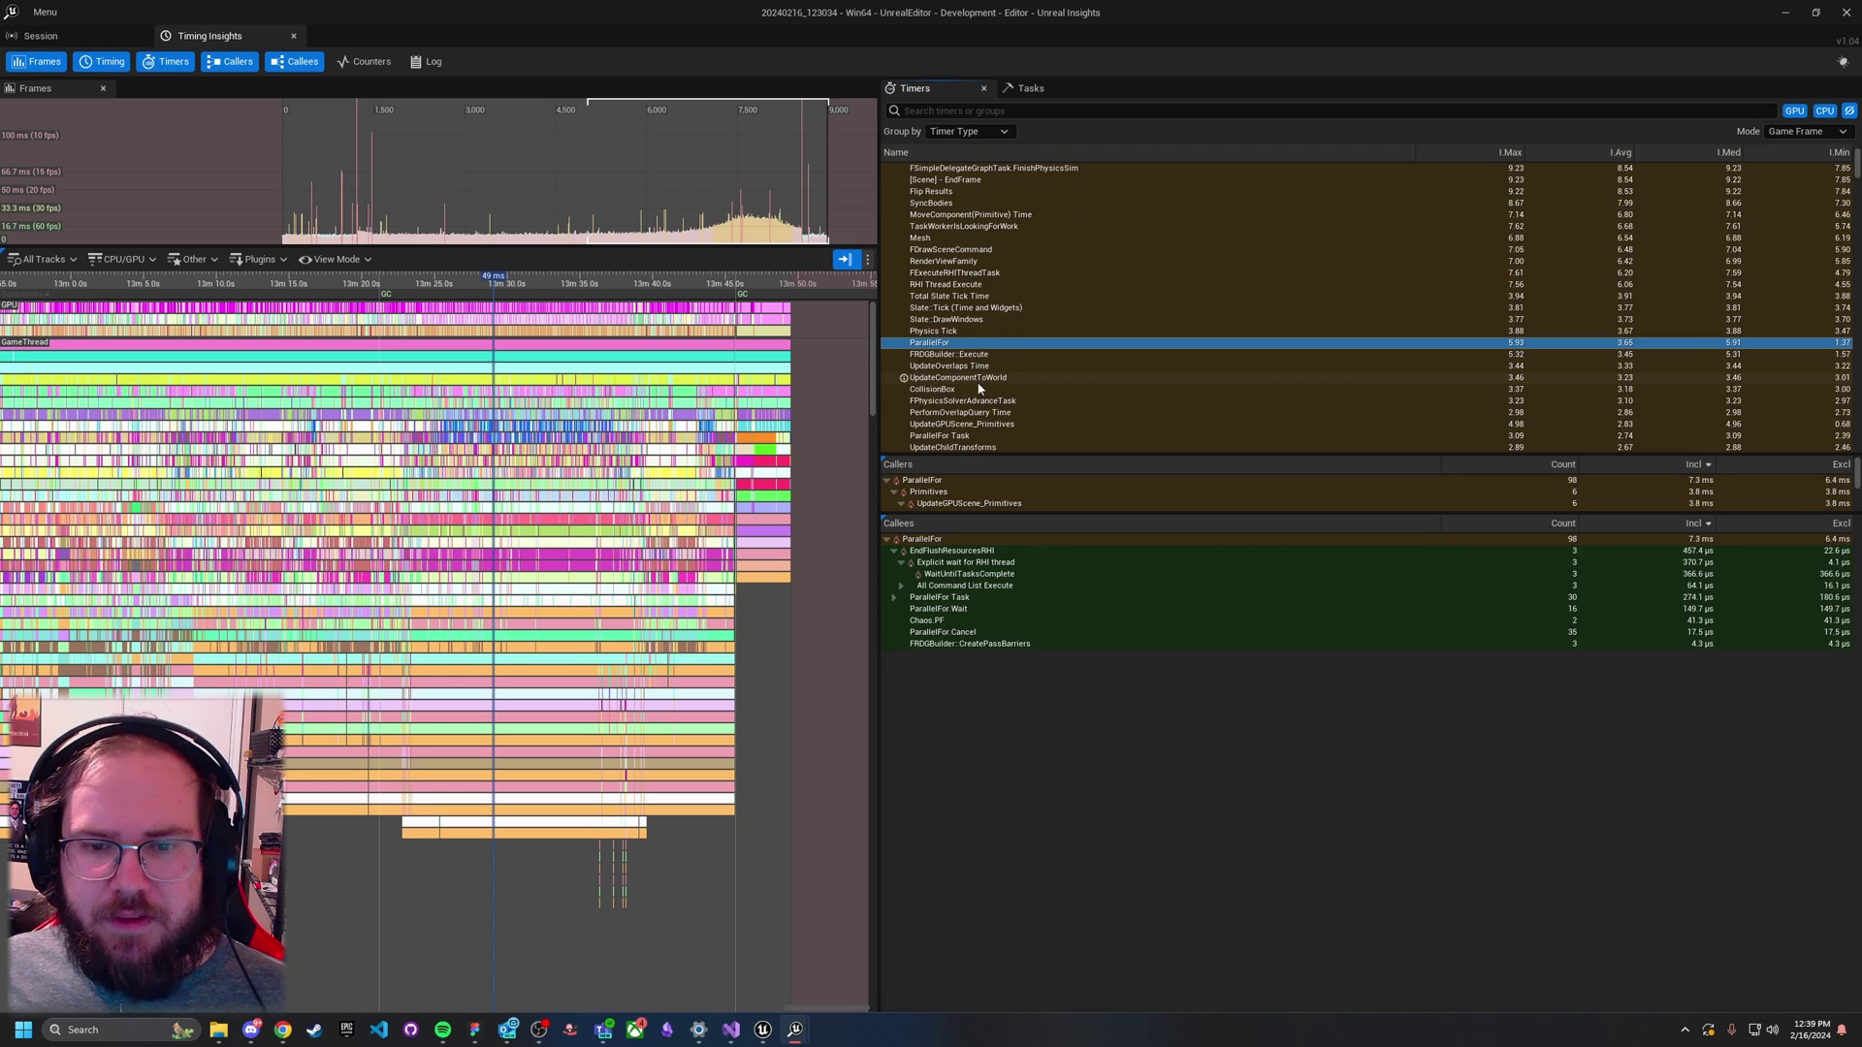
left_click(1489, 389)
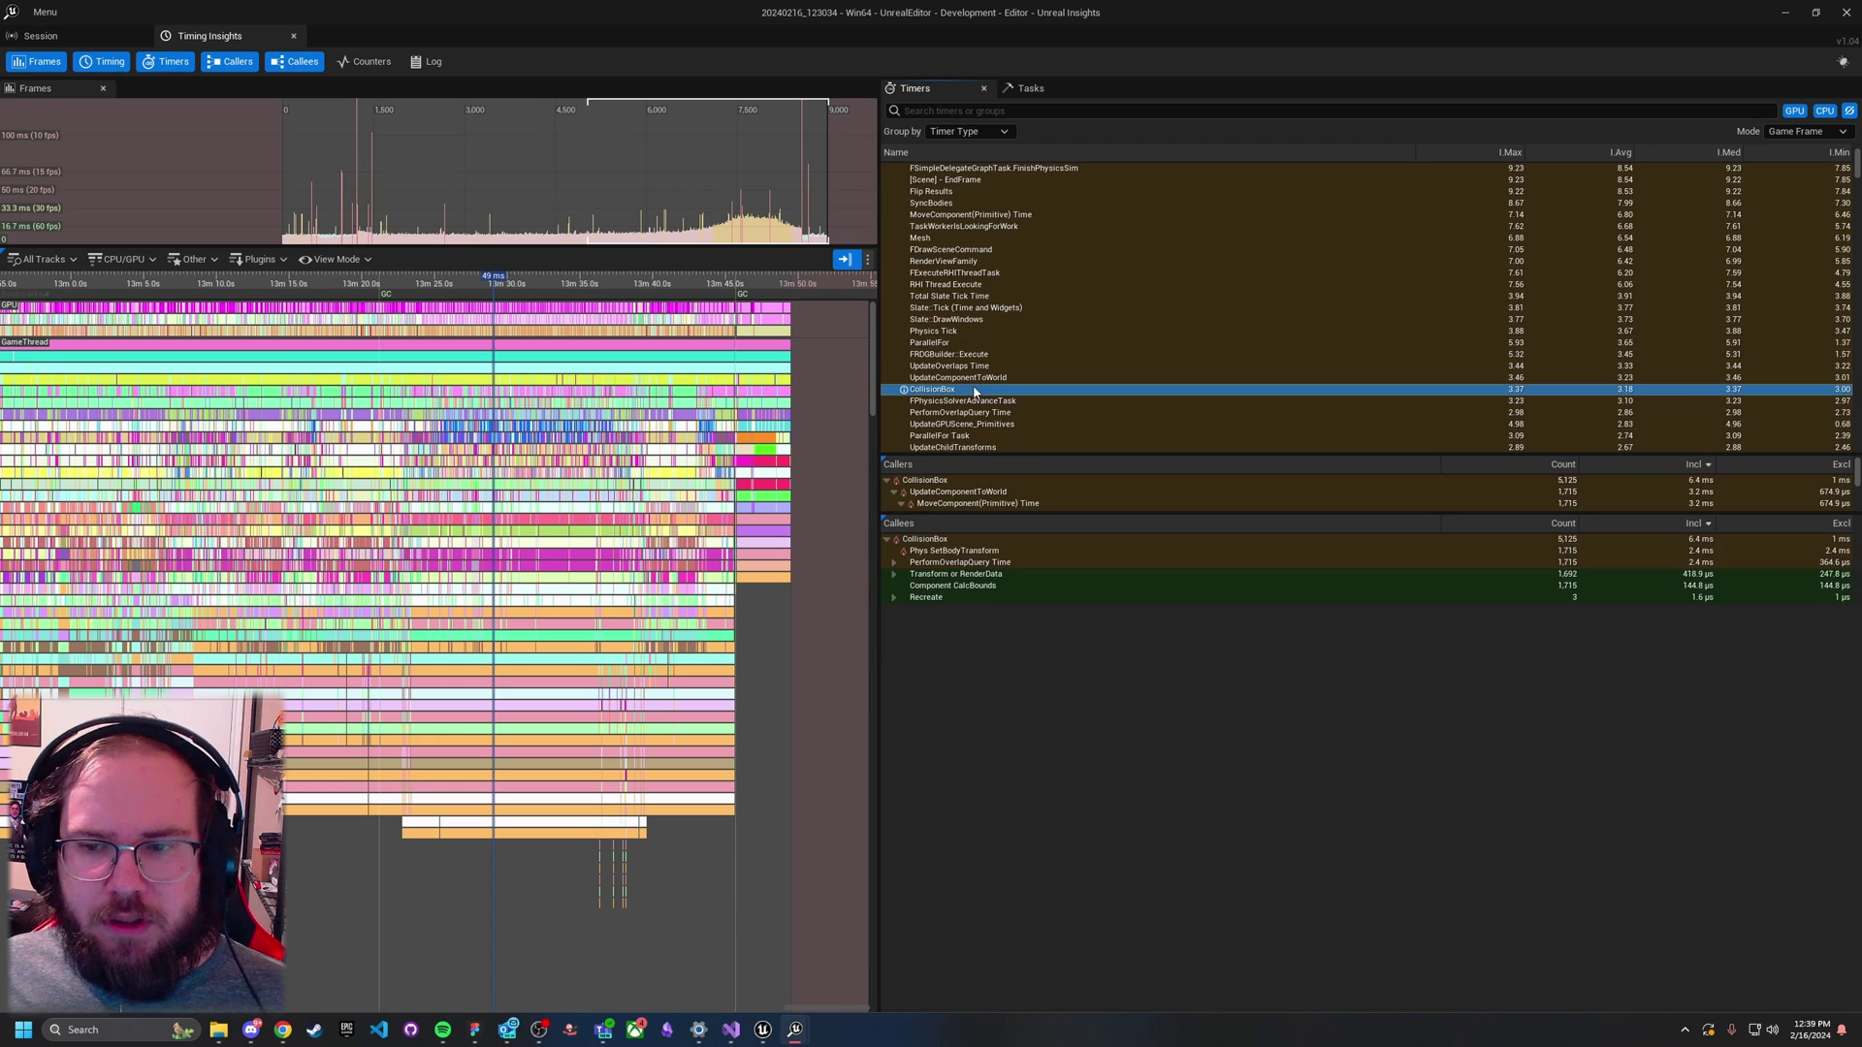
left_click(894, 562)
left_click(901, 575)
left_click(909, 598)
left_click(915, 611)
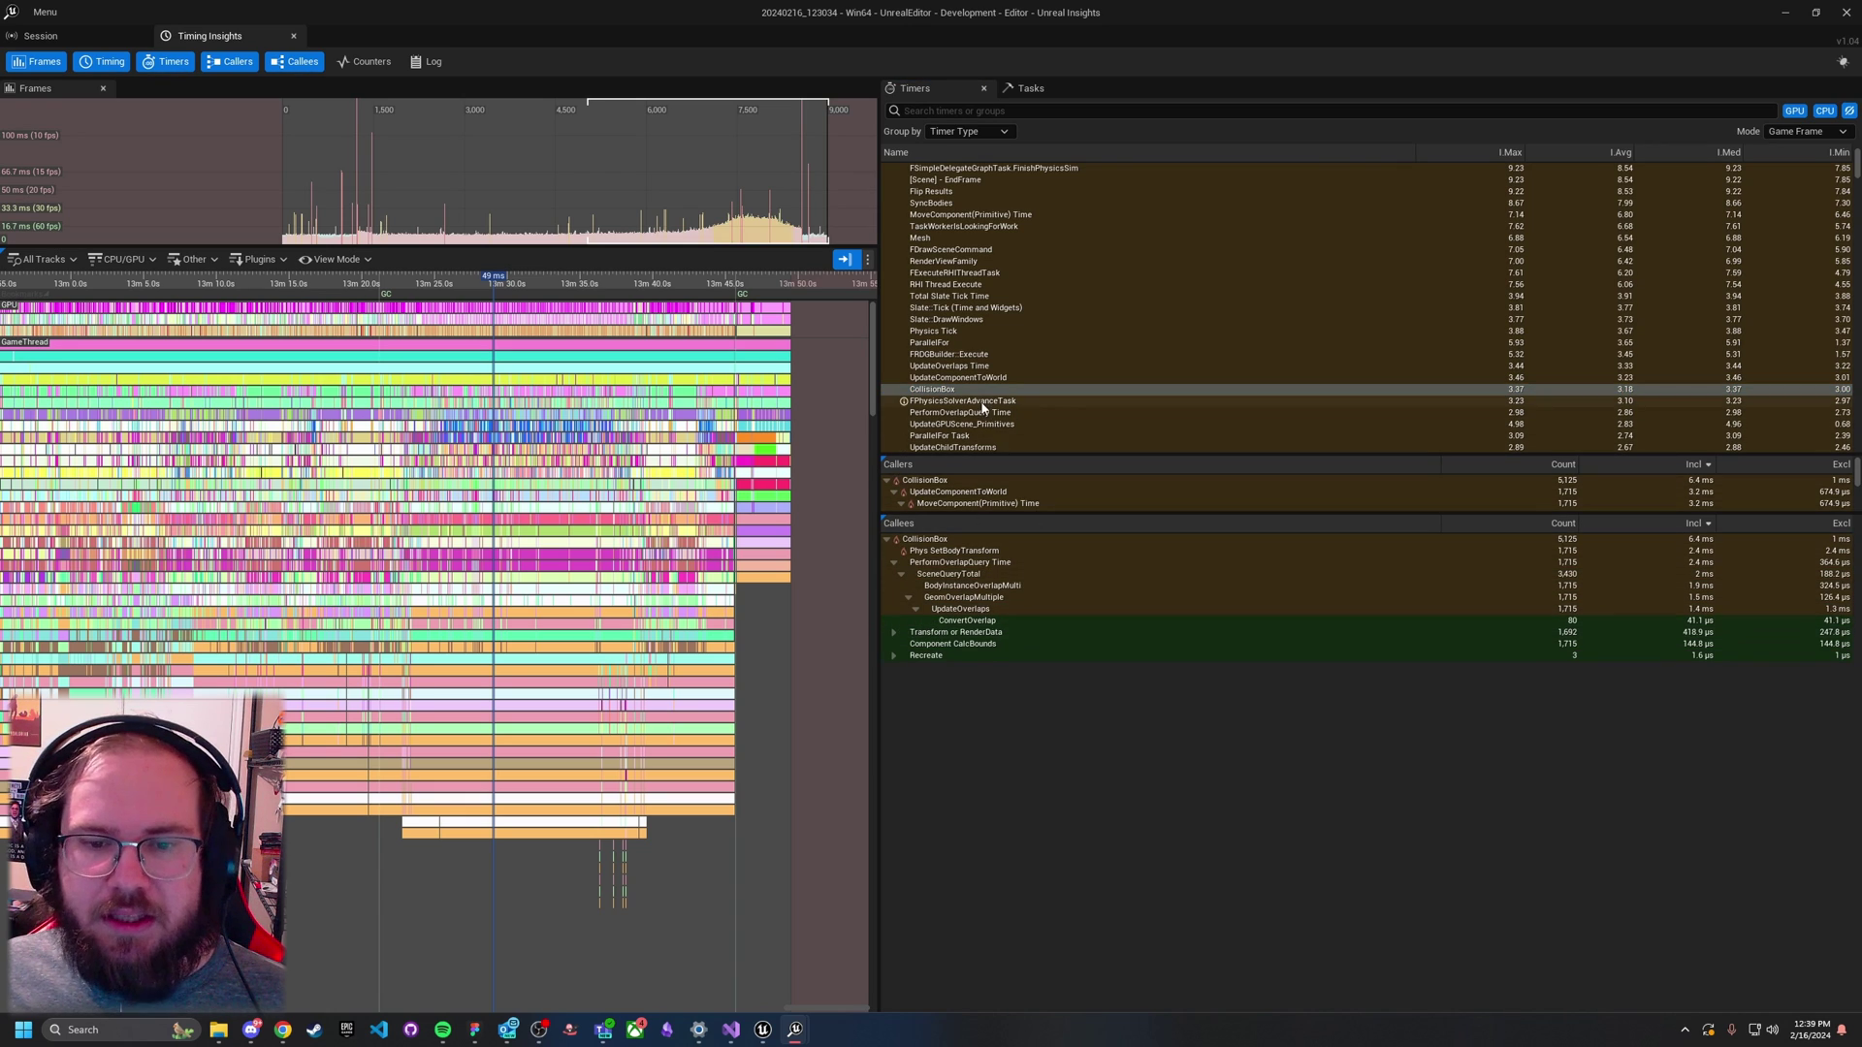
Step: Scroll the Timers list and select the Blueprint Time timer
scroll(983, 412, "down", 2)
scroll(994, 427, "down", 2)
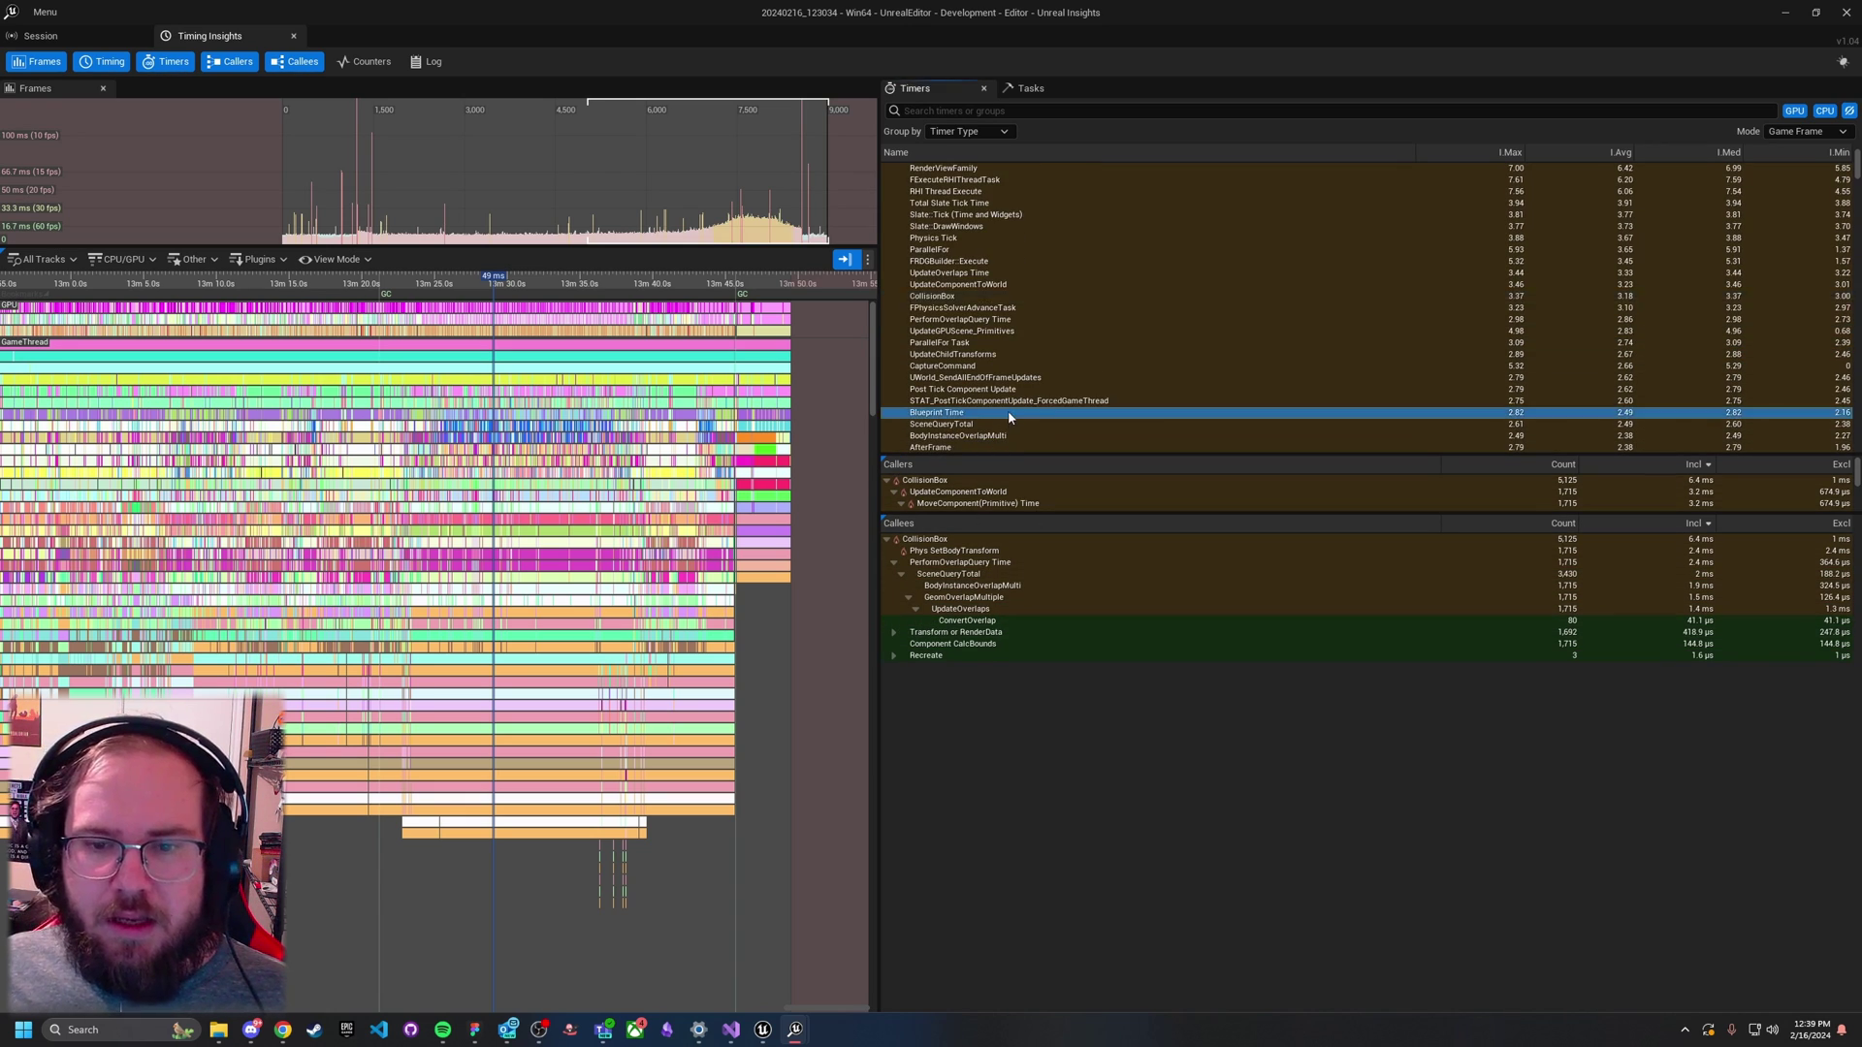
left_click(1009, 411)
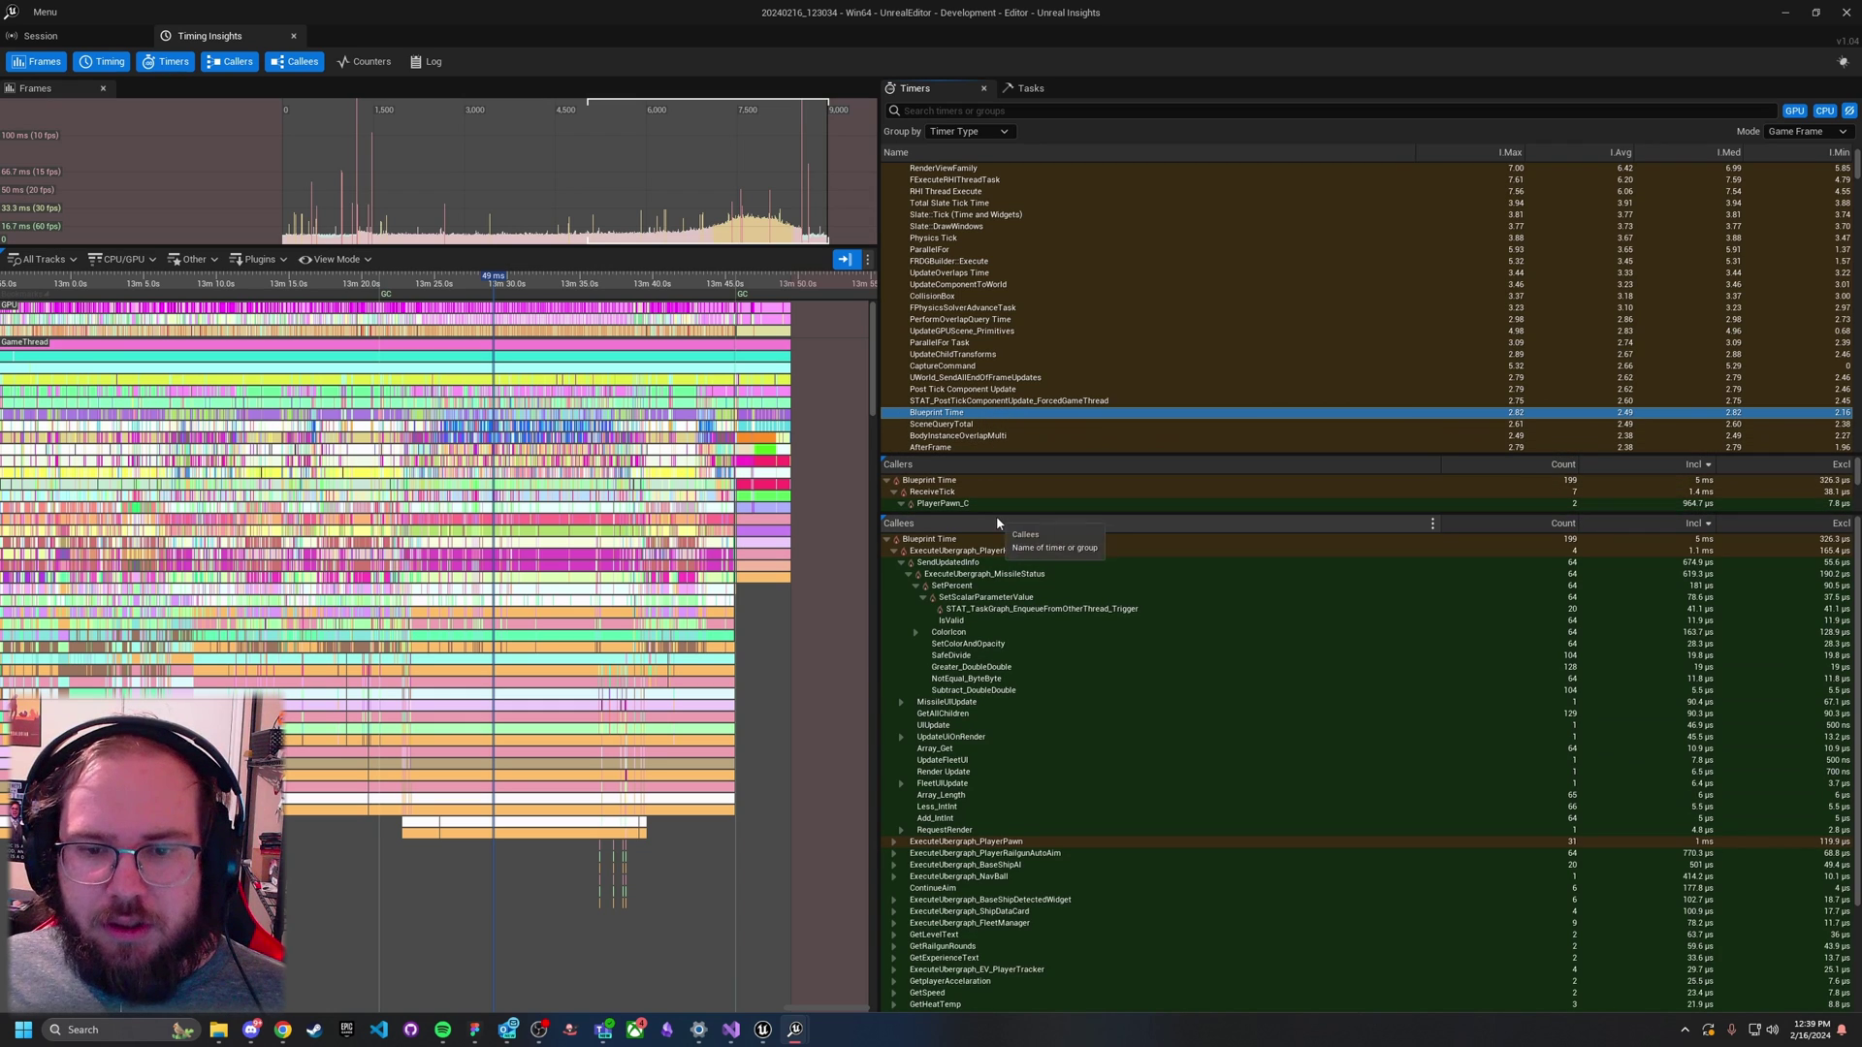
Step: Enlarge the callees tree, expand ExecuteUbergraph_PlayerPawn, collapse PlayerHud, and select K2_AddActorLocalRotation (703.8 µs)
left_click_drag(998, 513, 1050, 761)
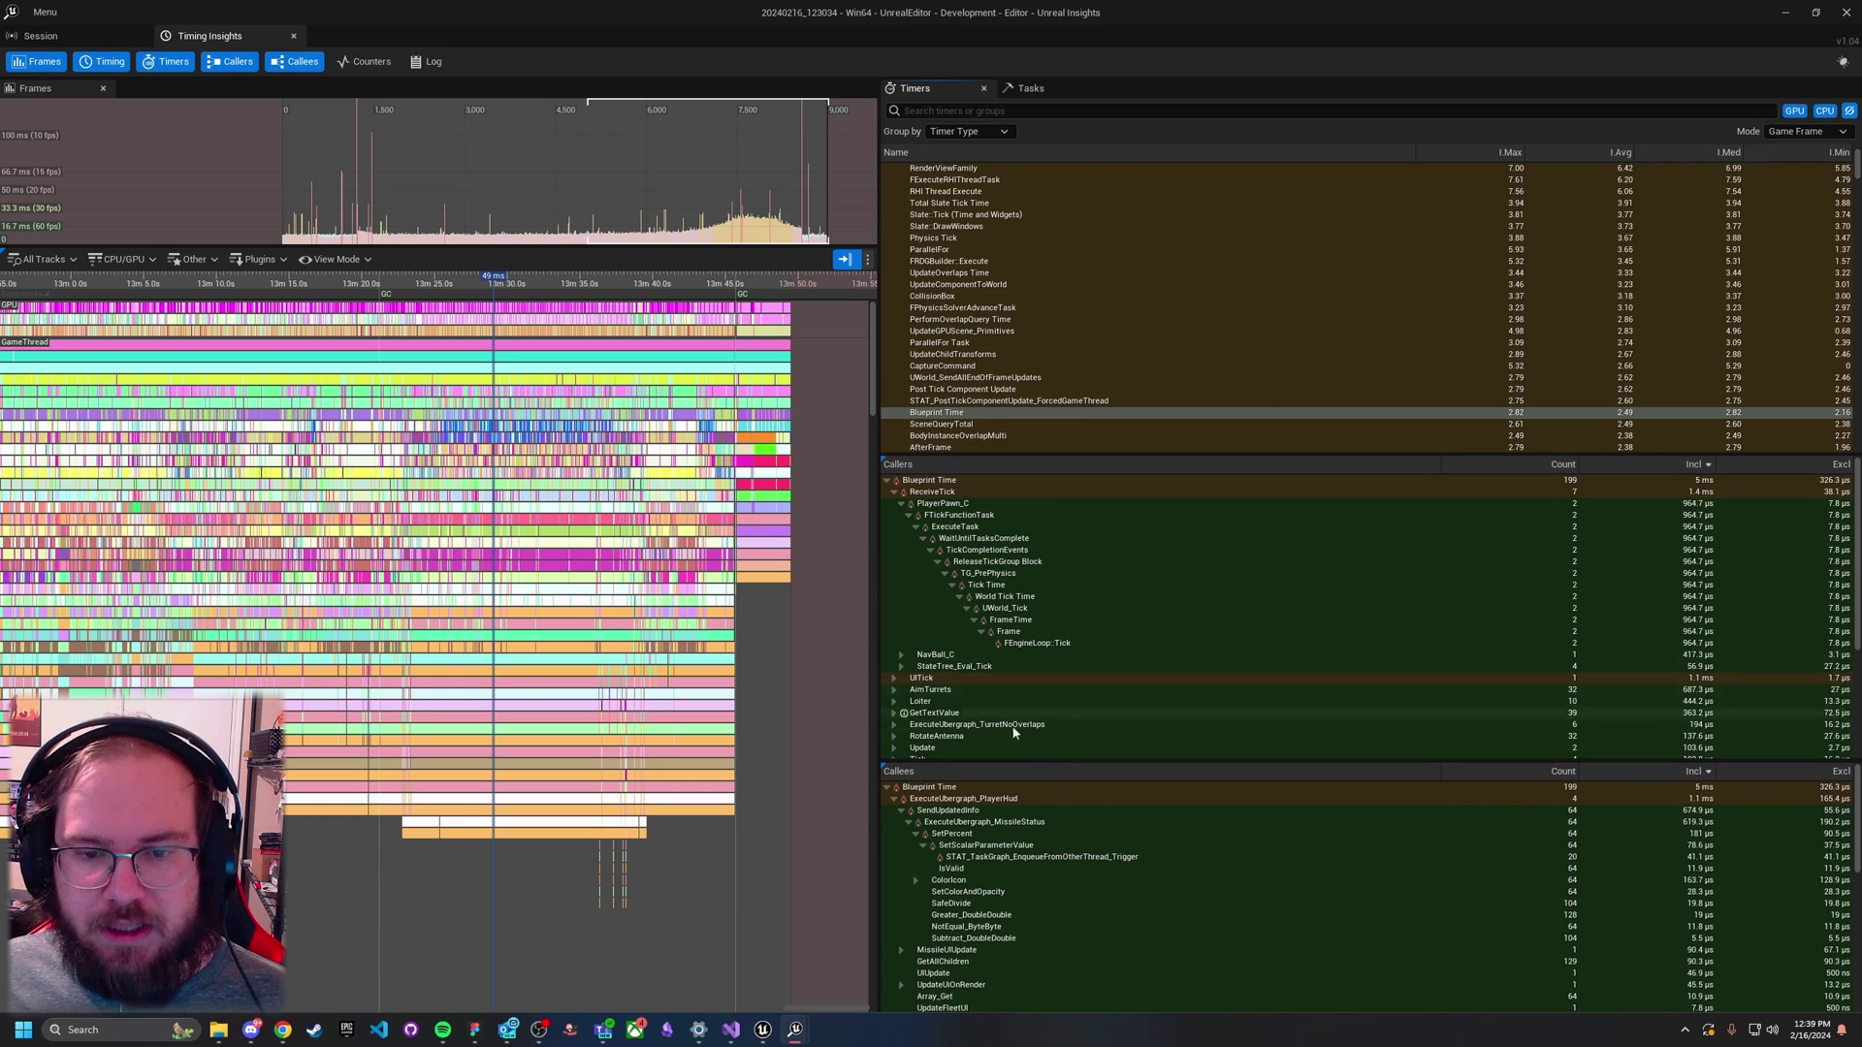
left_click_drag(1011, 764, 1012, 492)
left_click(893, 828)
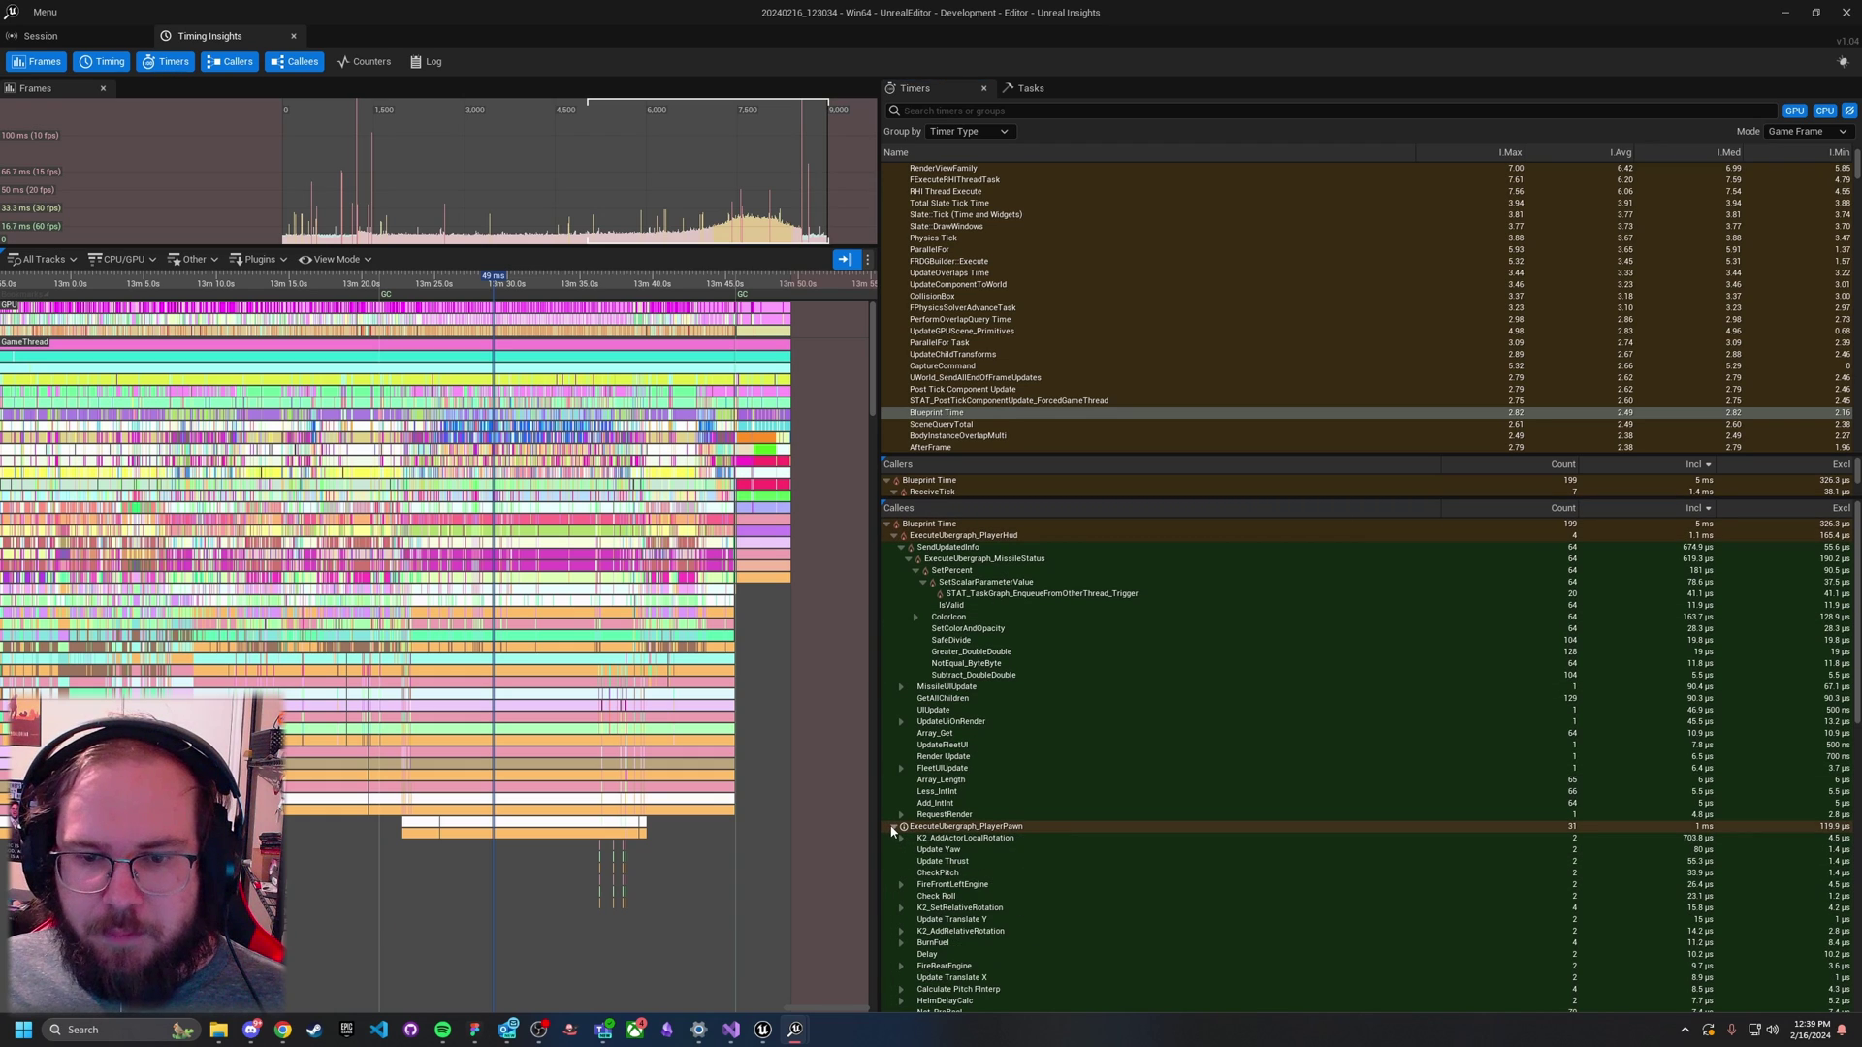
left_click(894, 536)
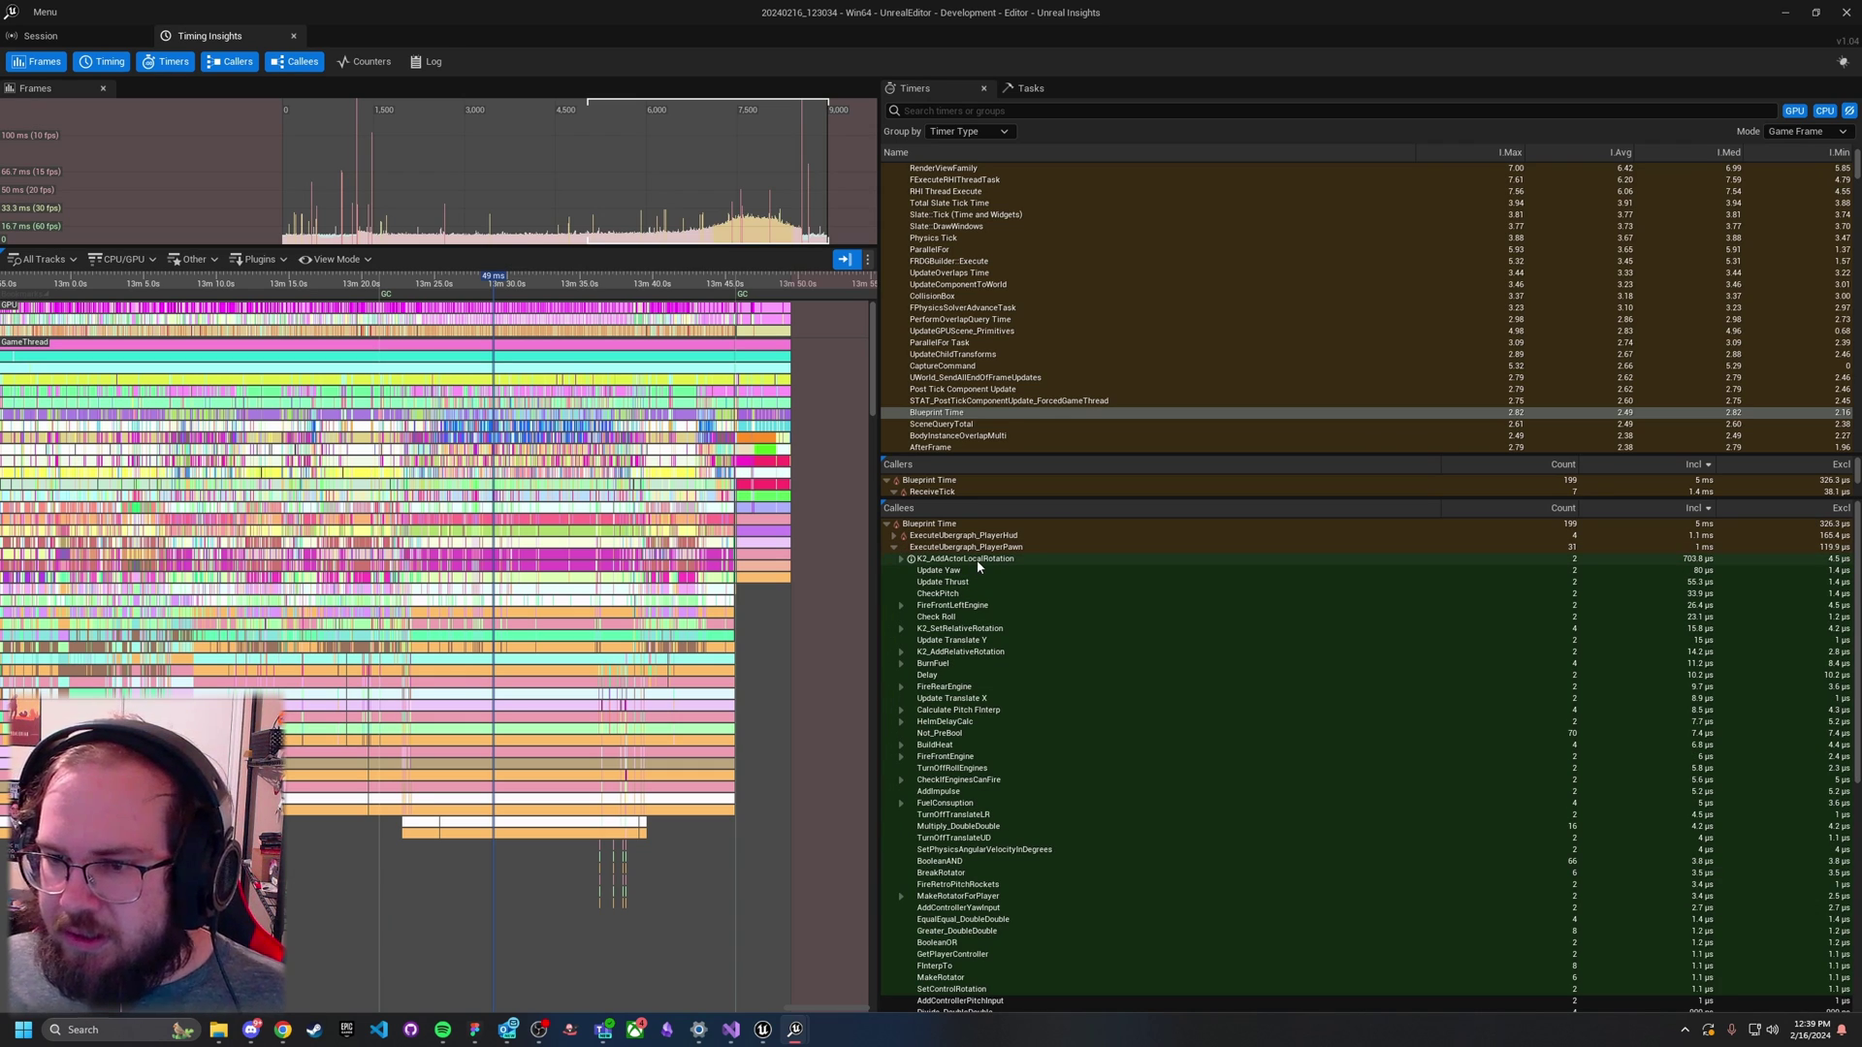
left_click(979, 560)
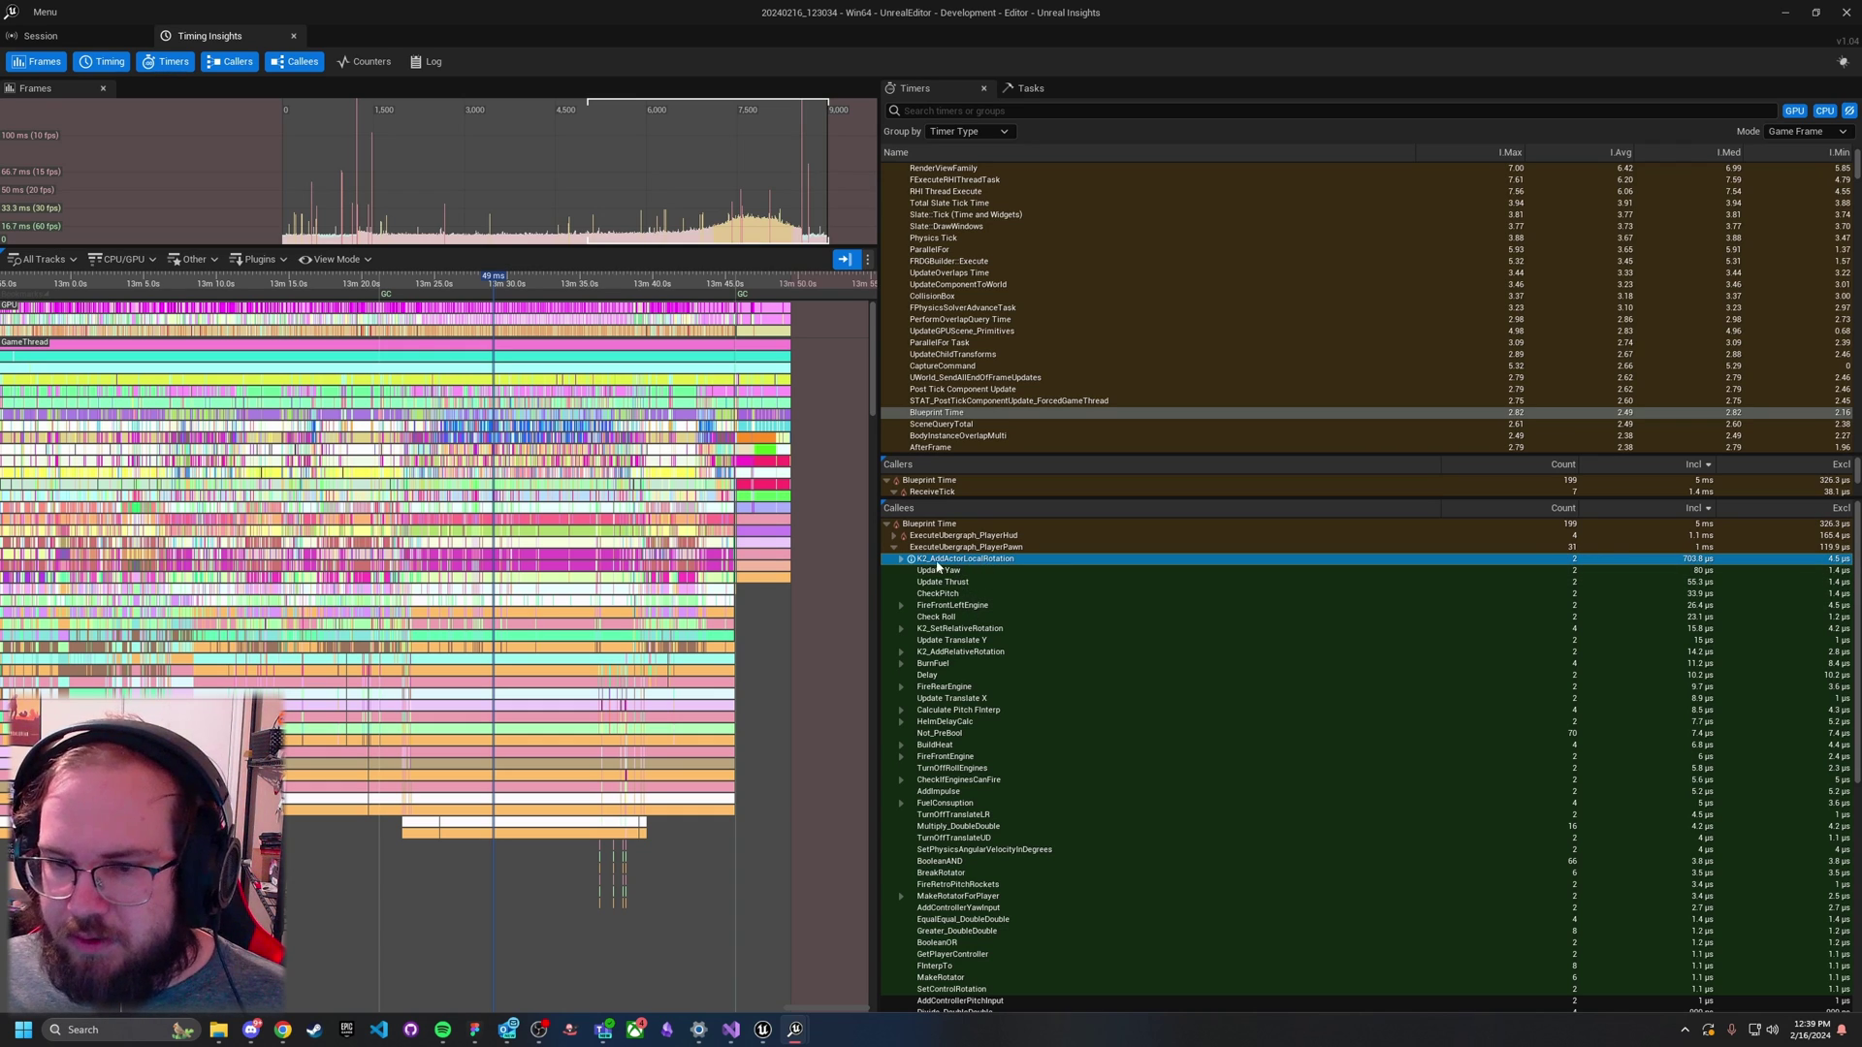
Step: Expand K2_AddActorLocalRotation and MoveComponent(Primitive) Time, revealing UpdateComponentToWorld and UpdateOverlaps Time
left_click(901, 560)
left_click(908, 571)
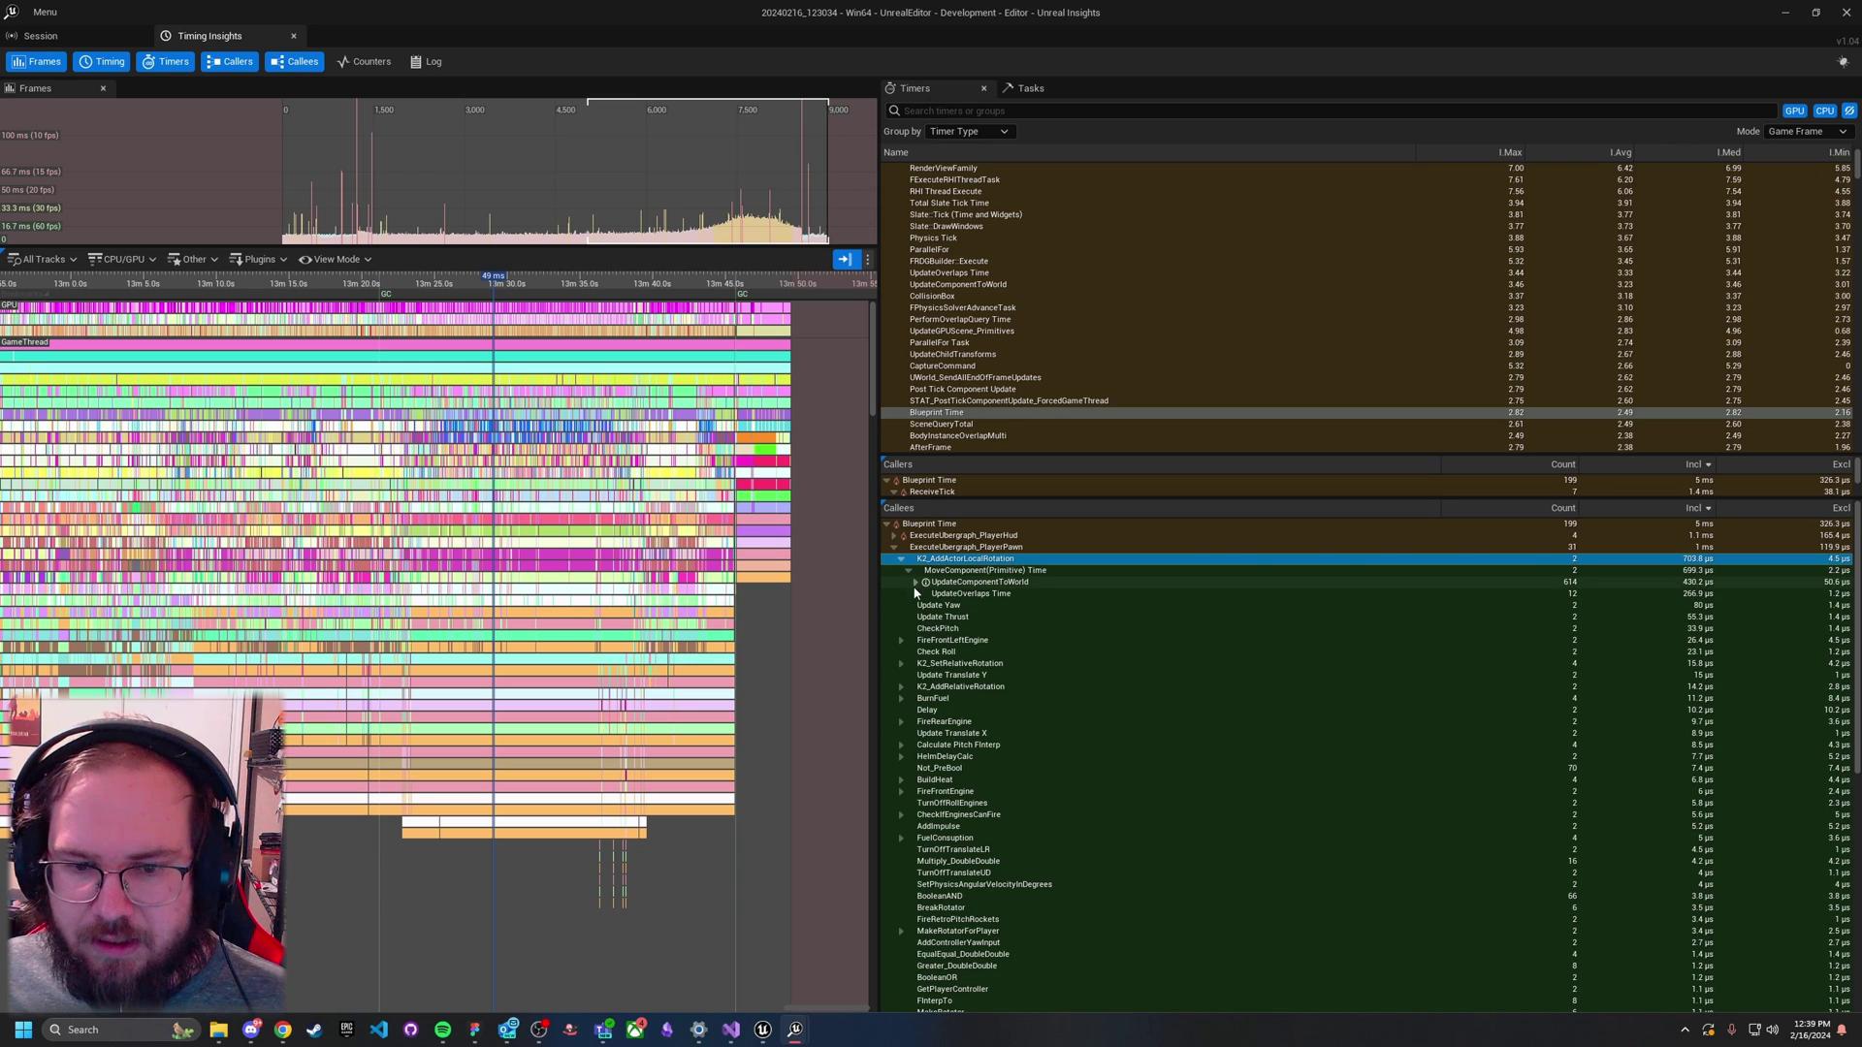
left_click(916, 595)
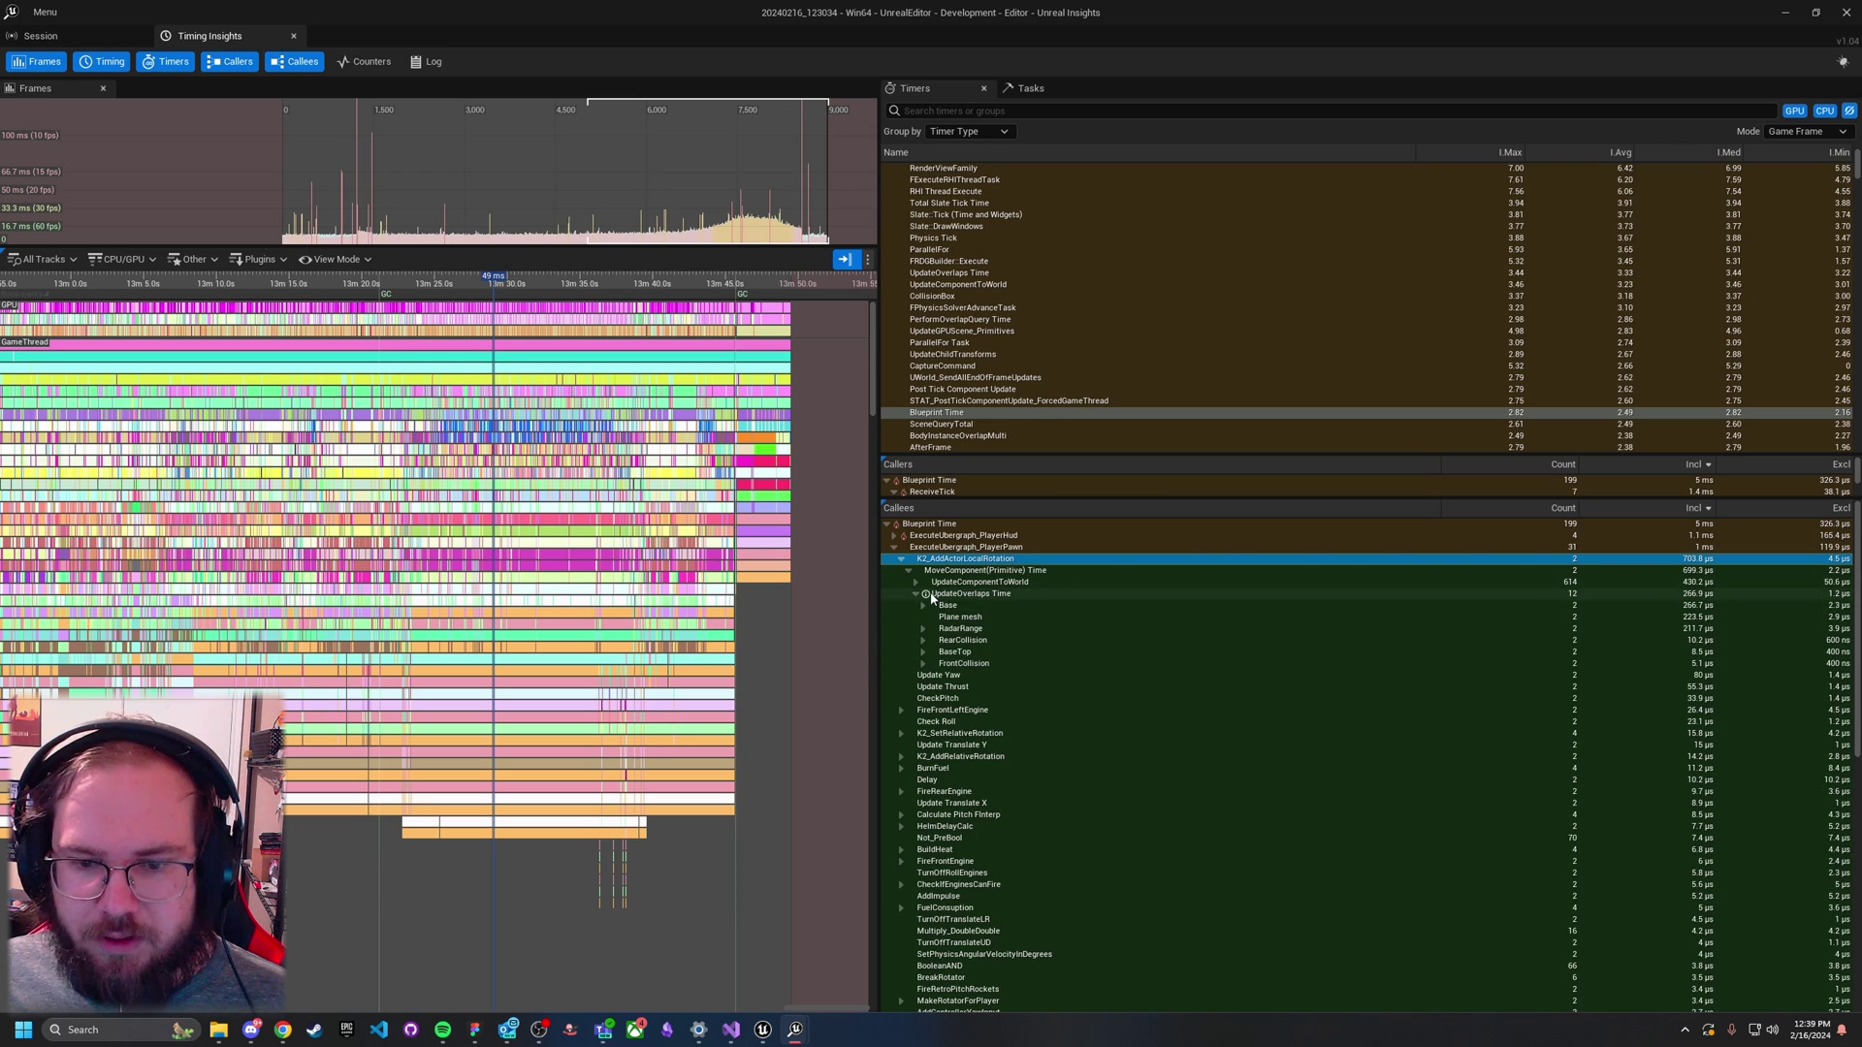
left_click(914, 582)
left_click(914, 582)
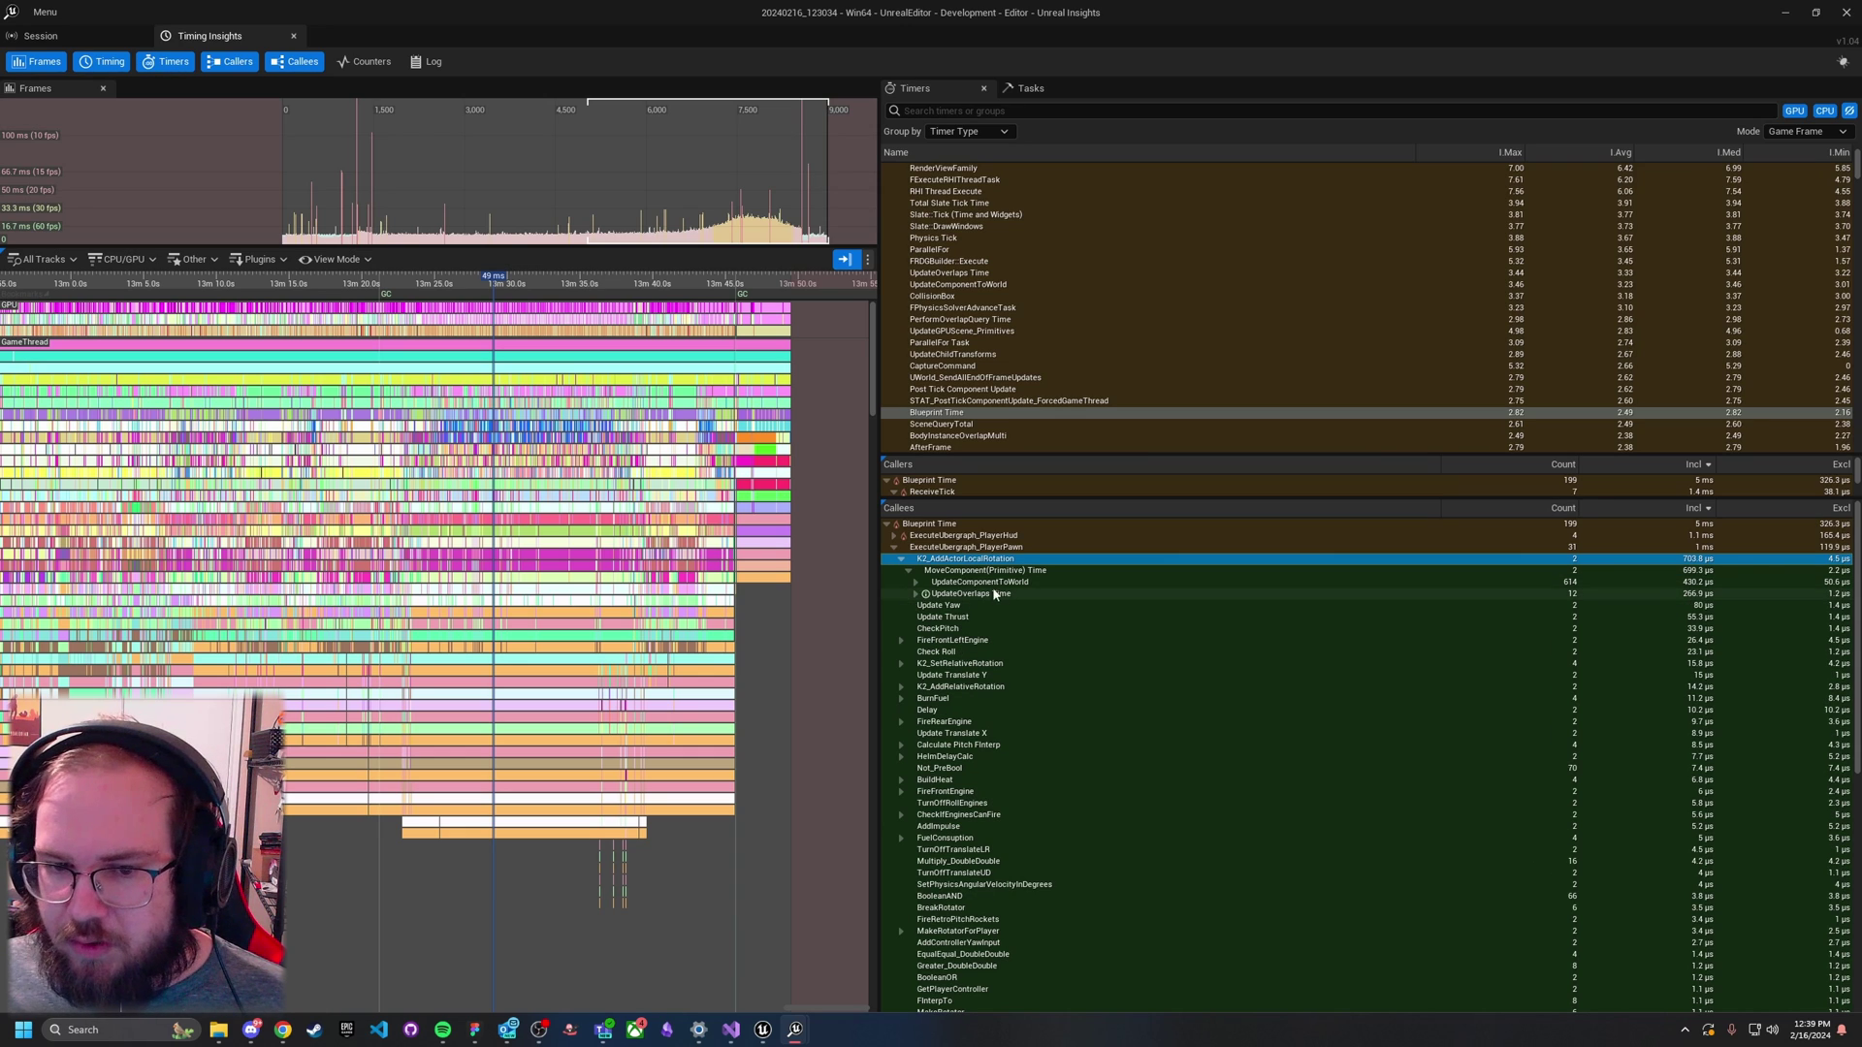
left_click(915, 583)
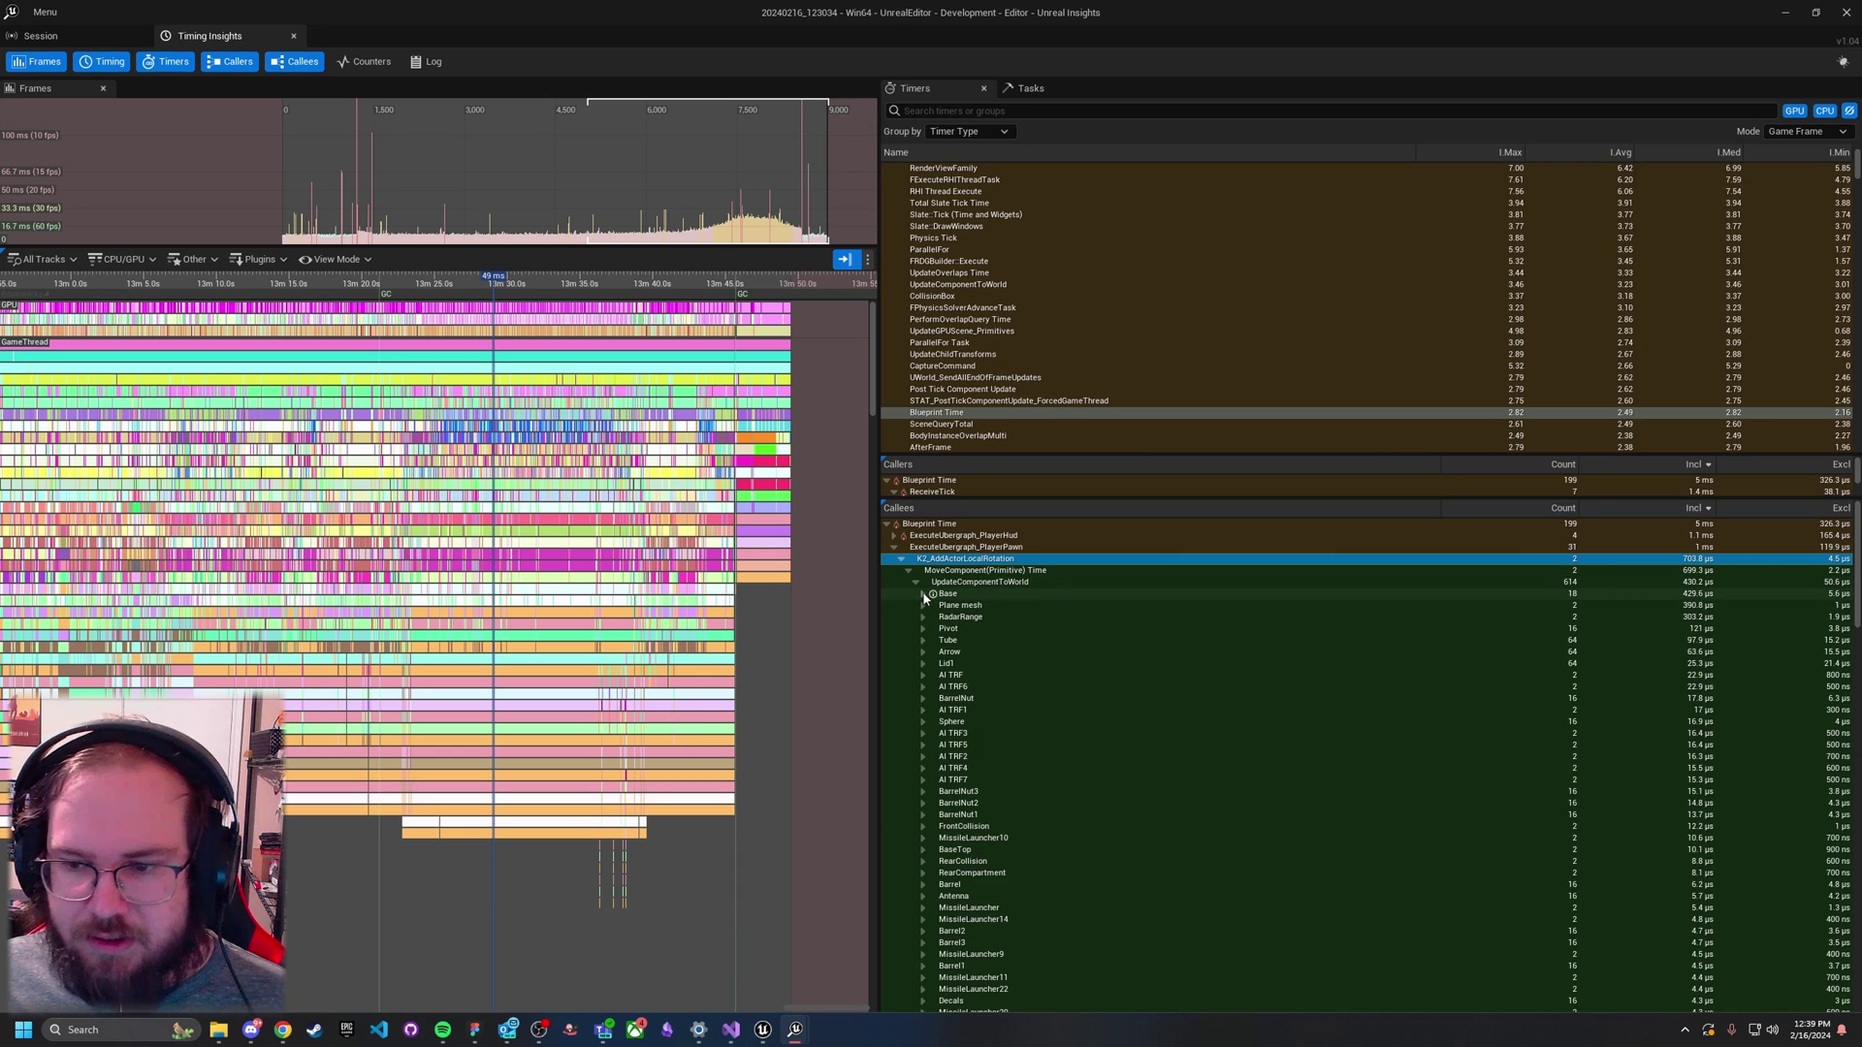
Step: Toggle the Base component, UpdateComponentToWorld and UpdateOverlaps Time branches to inspect their costs
left_click(923, 594)
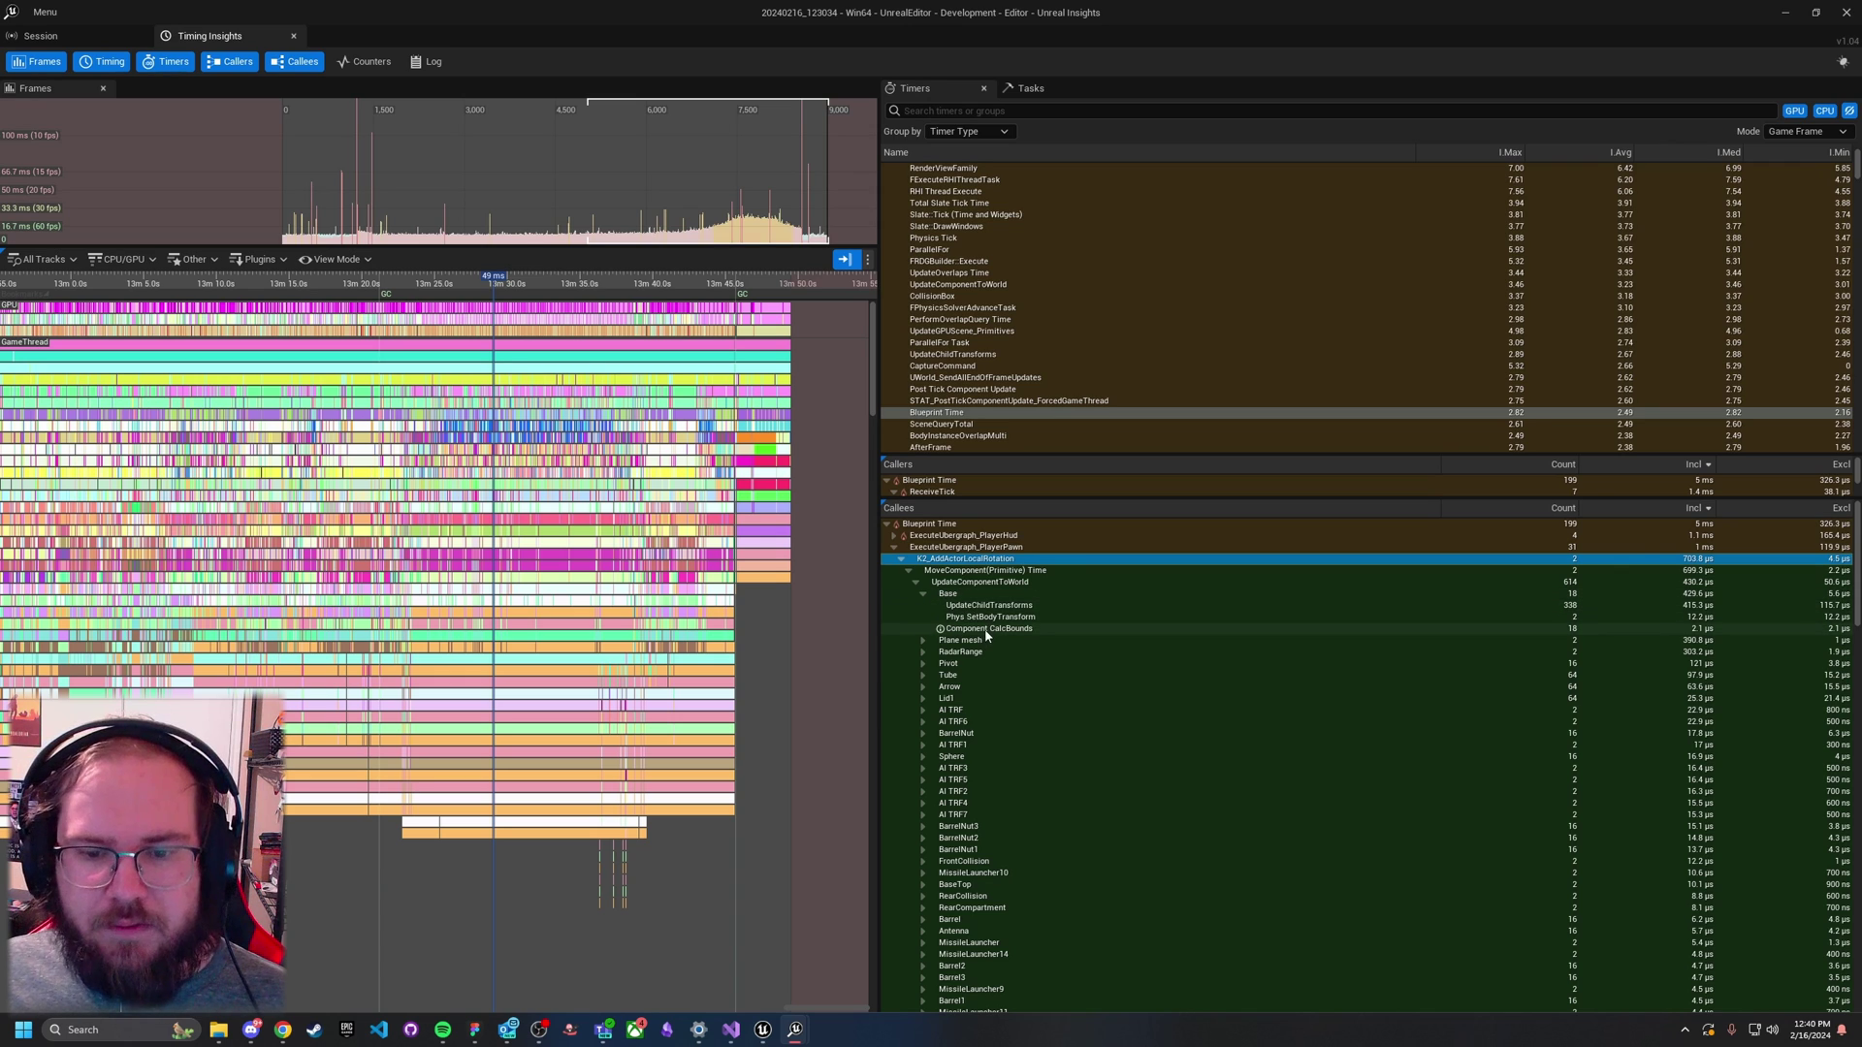
left_click(923, 595)
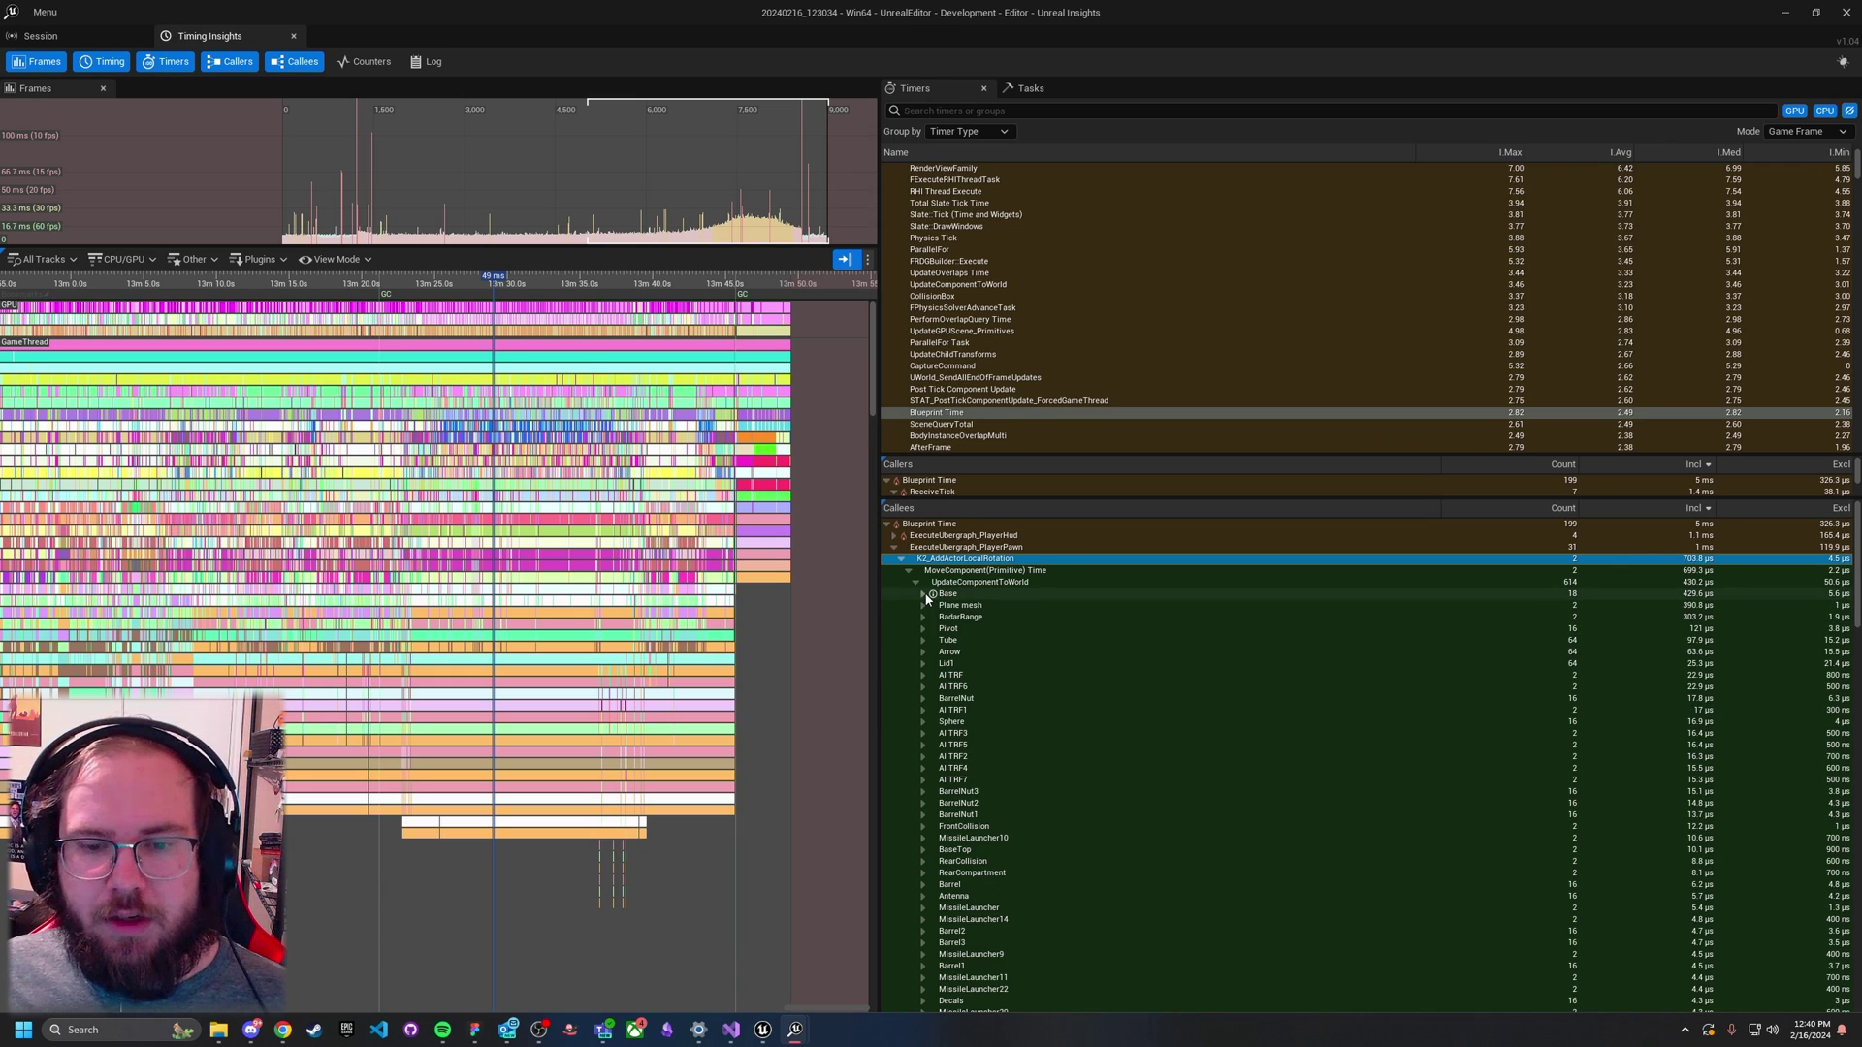
left_click(923, 597)
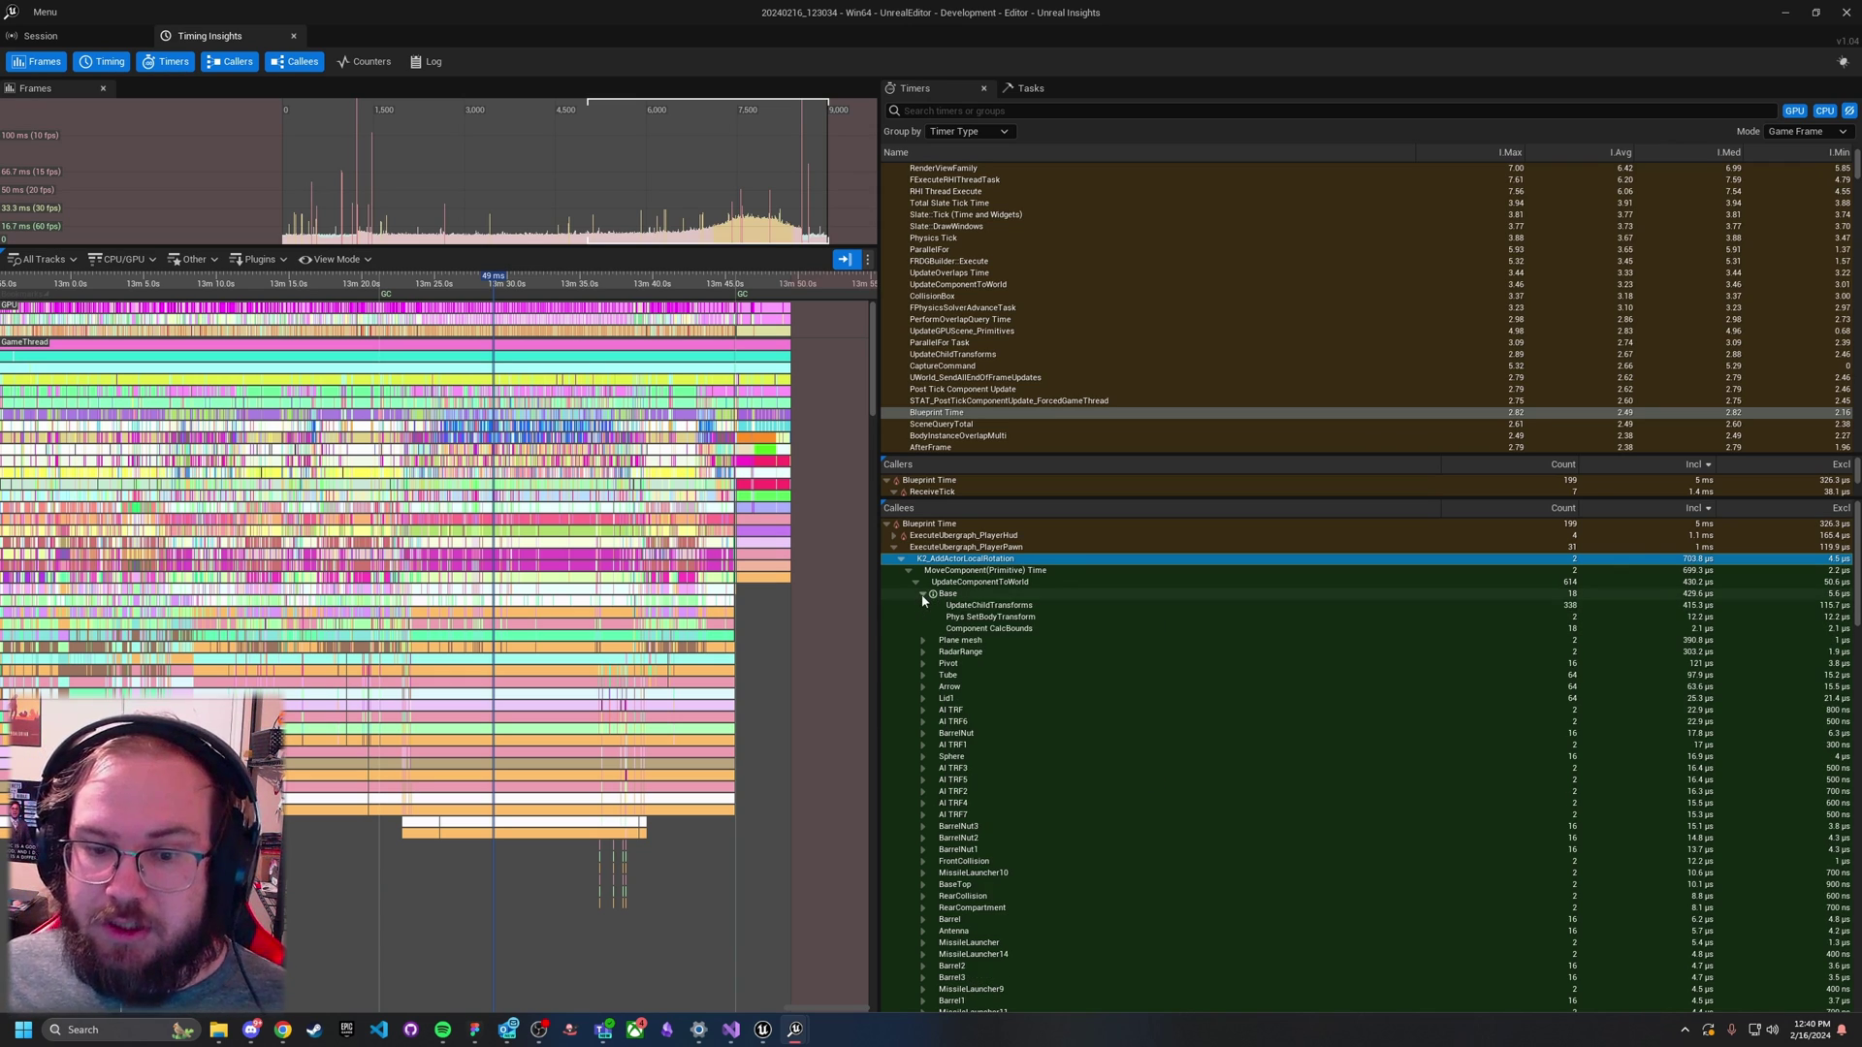
left_click(923, 596)
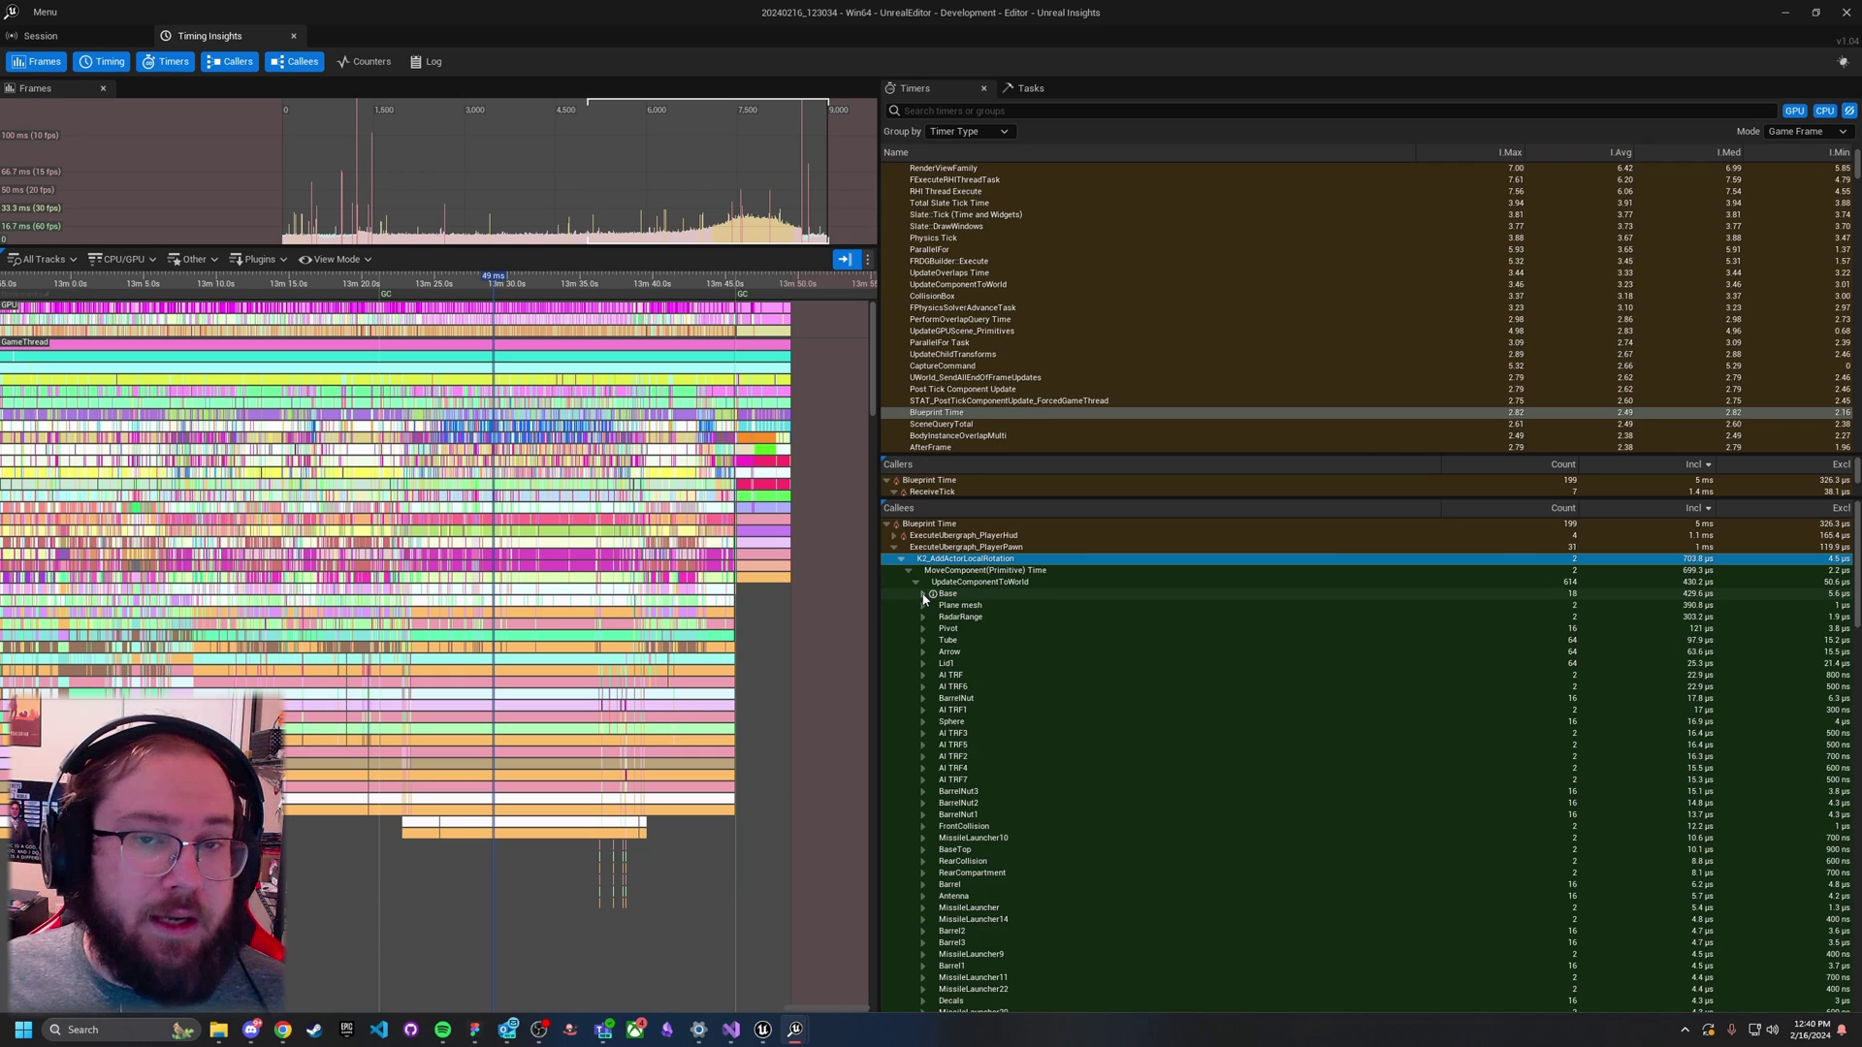
left_click(915, 583)
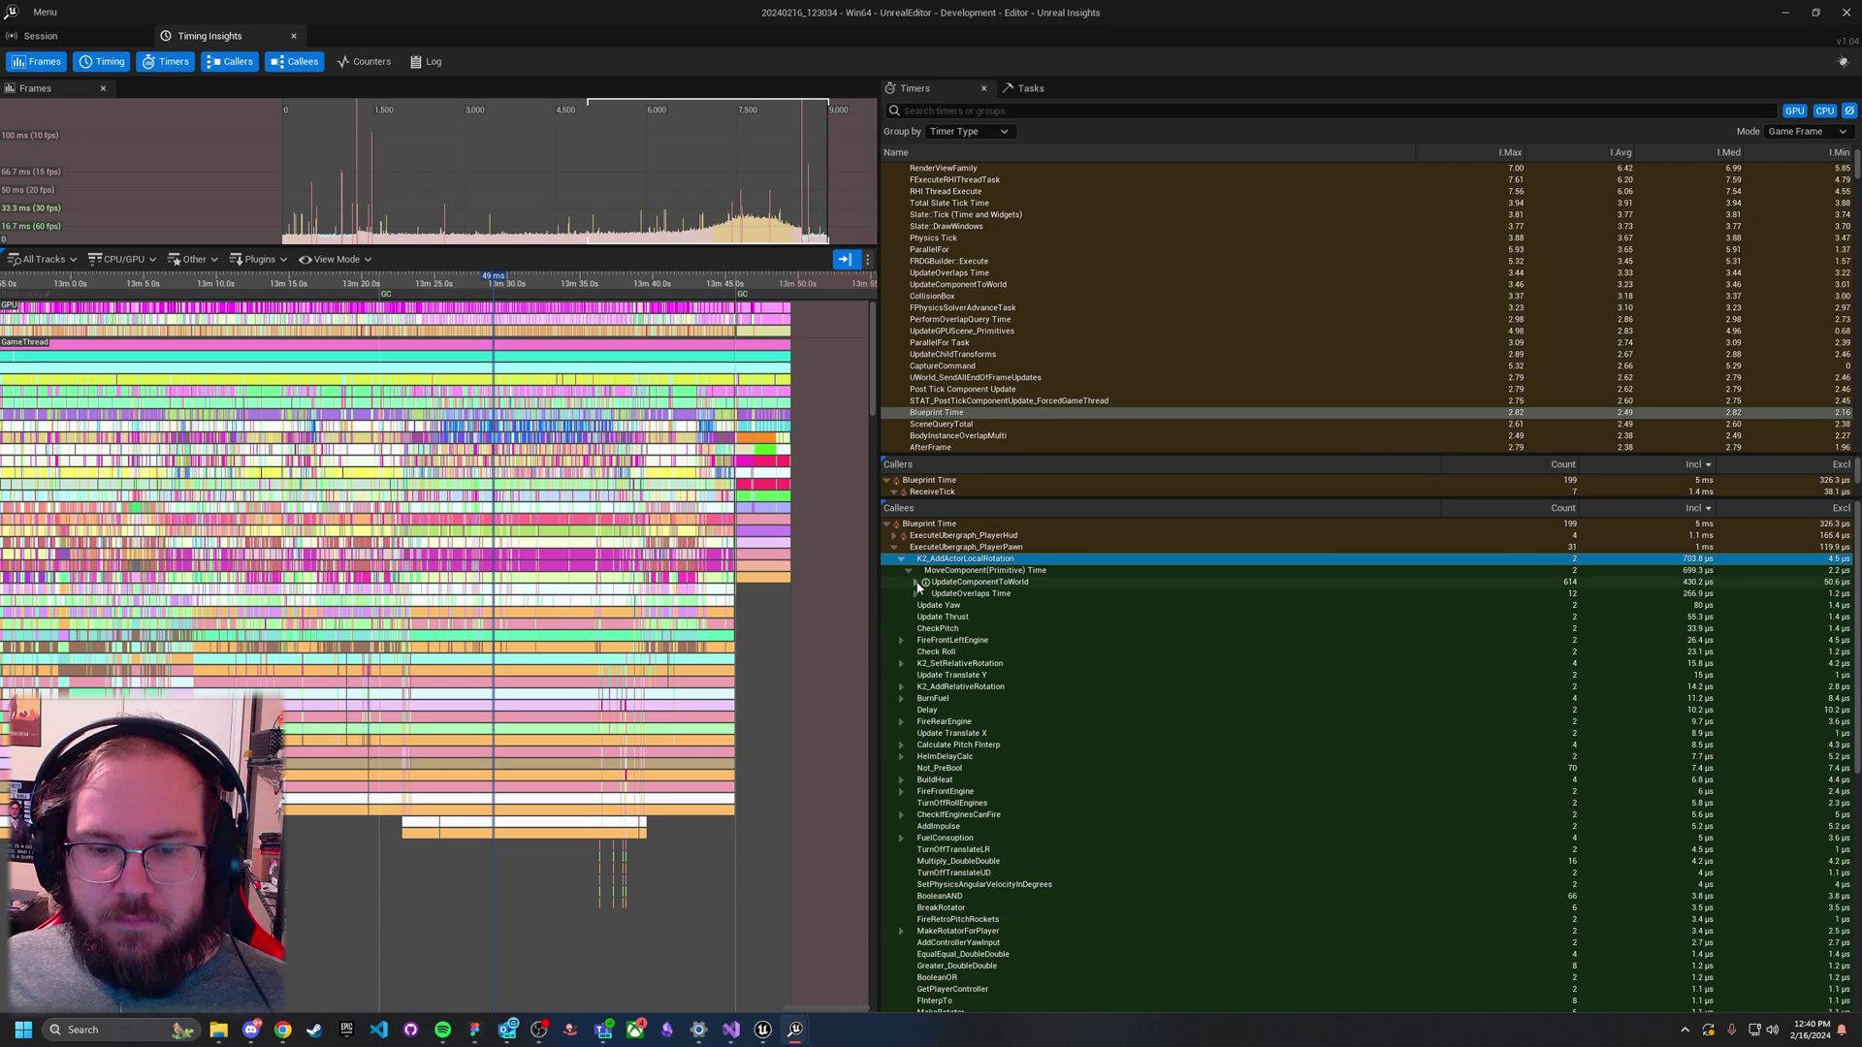
left_click(917, 595)
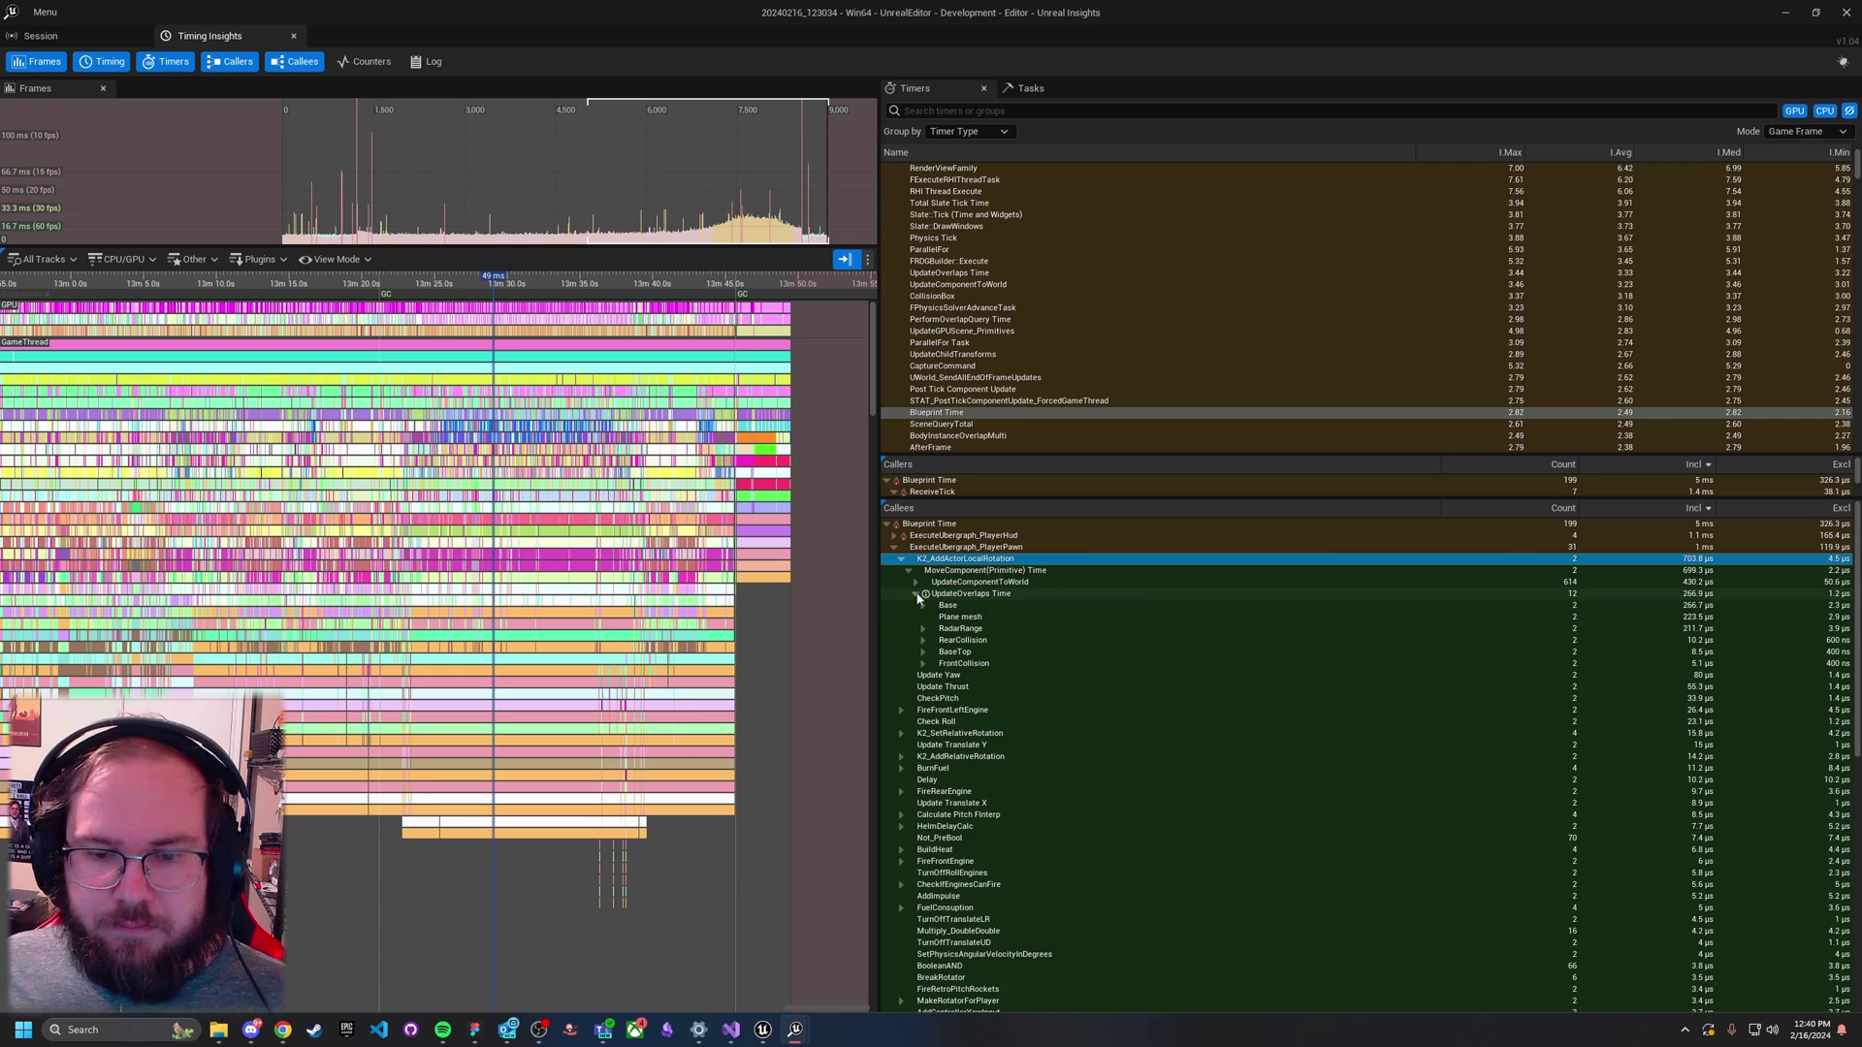
left_click(917, 594)
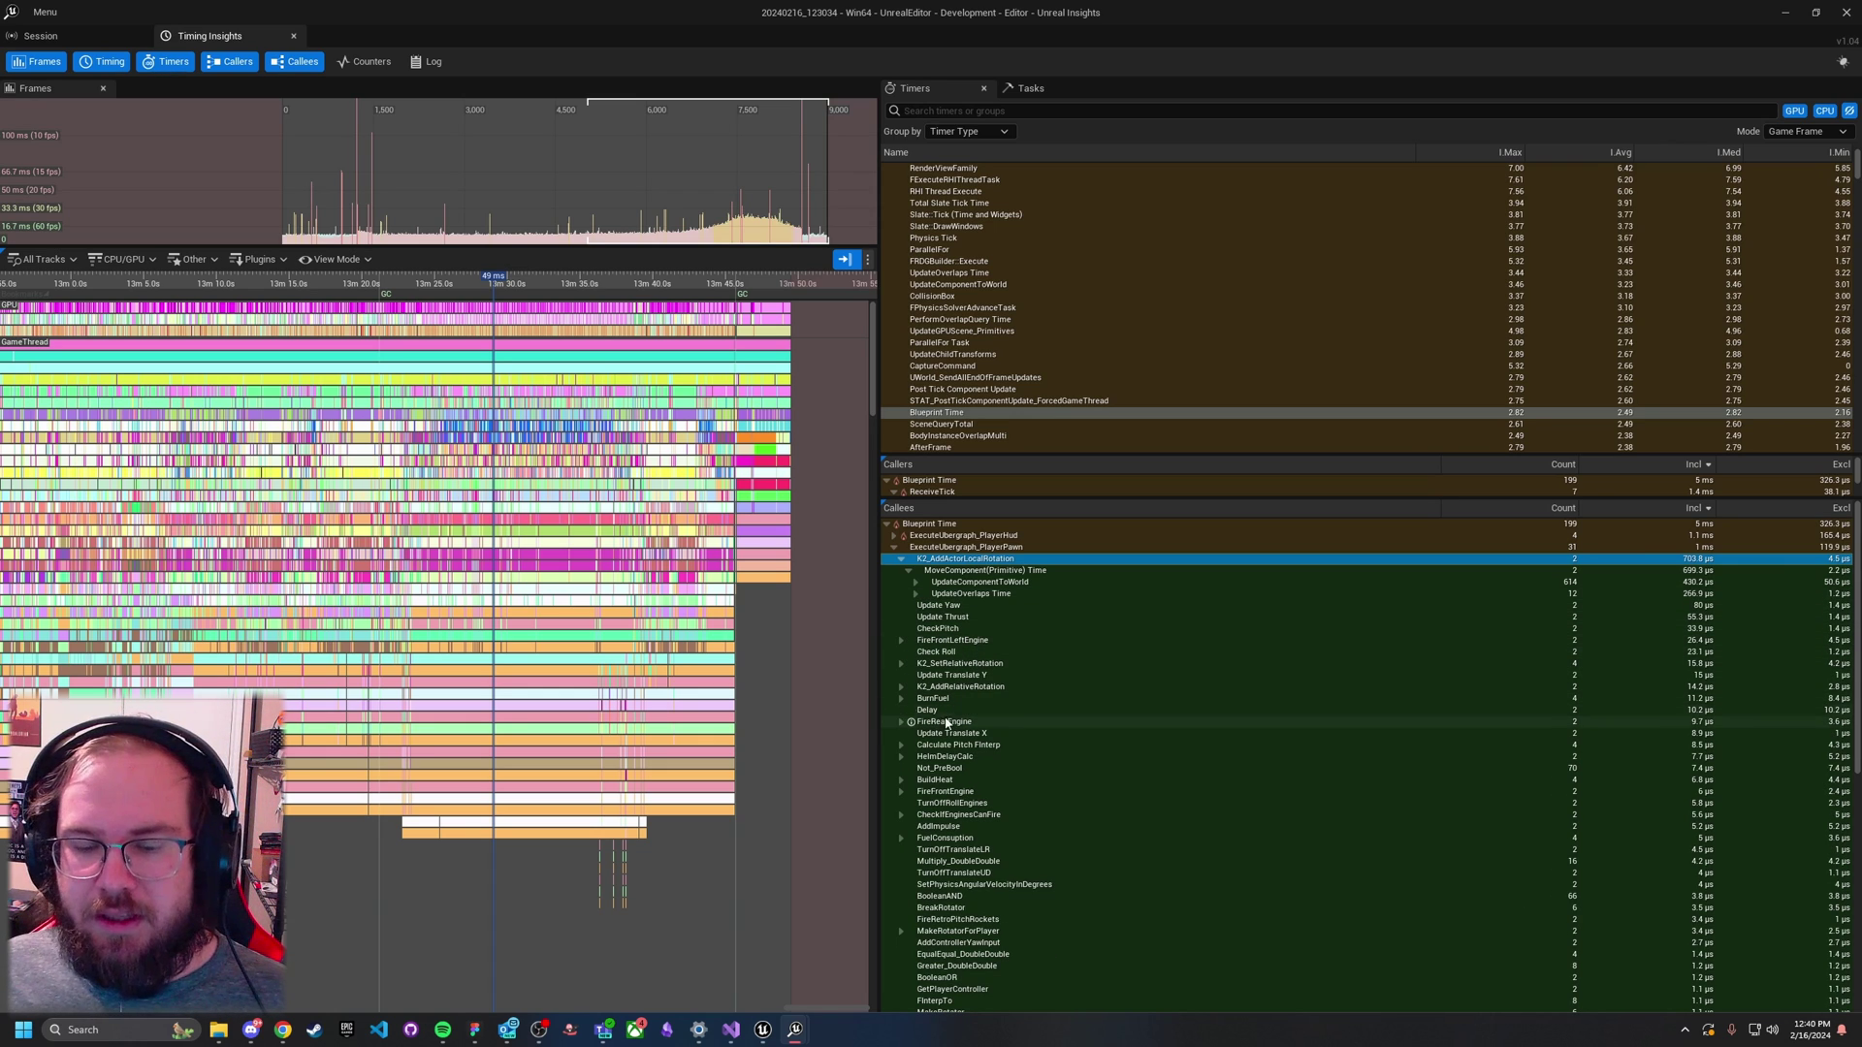
Step: Enlarge the Timers list by dragging its splitter down
scroll(945, 721, "down", 3)
scroll(957, 718, "up", 2)
scroll(956, 703, "up", 2)
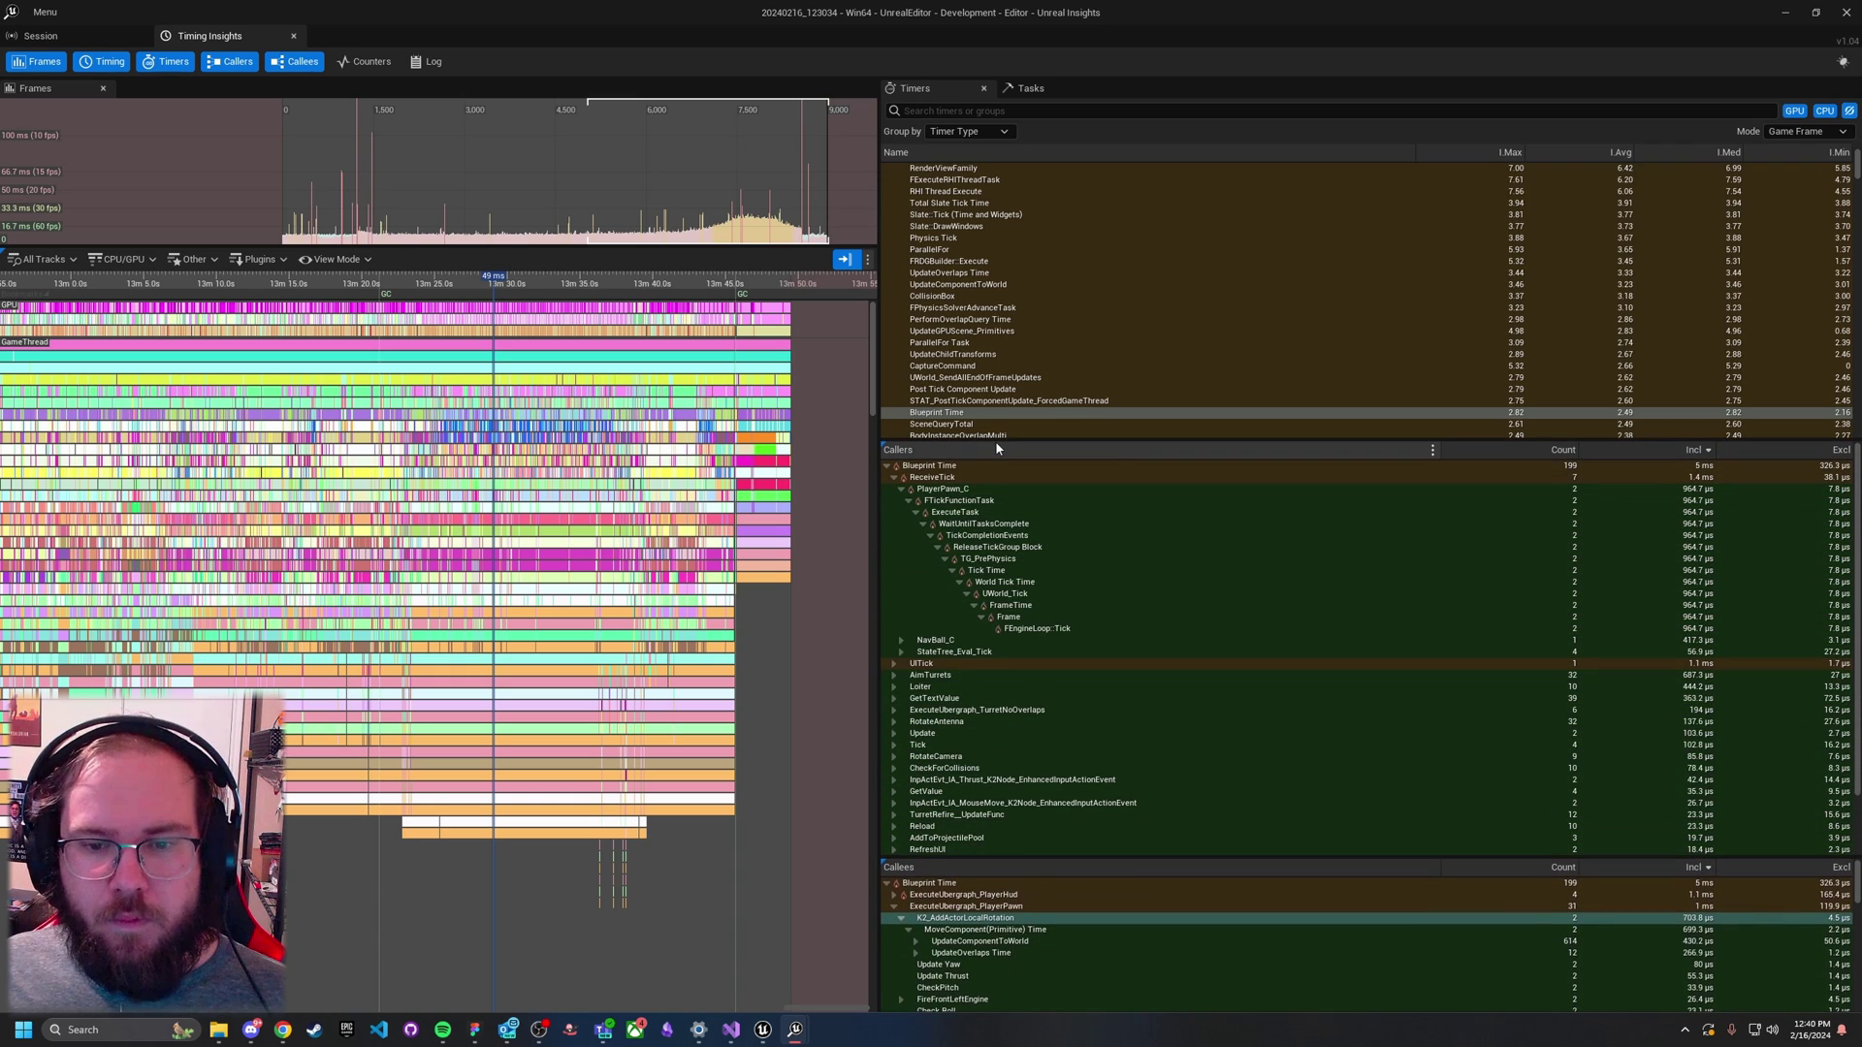
left_click_drag(995, 441, 1018, 768)
Step: Select Paint: Game UI (2 calls, 2.5 ms) to see its breakdown via RetainerBox_499
scroll(1005, 647, "down", 7)
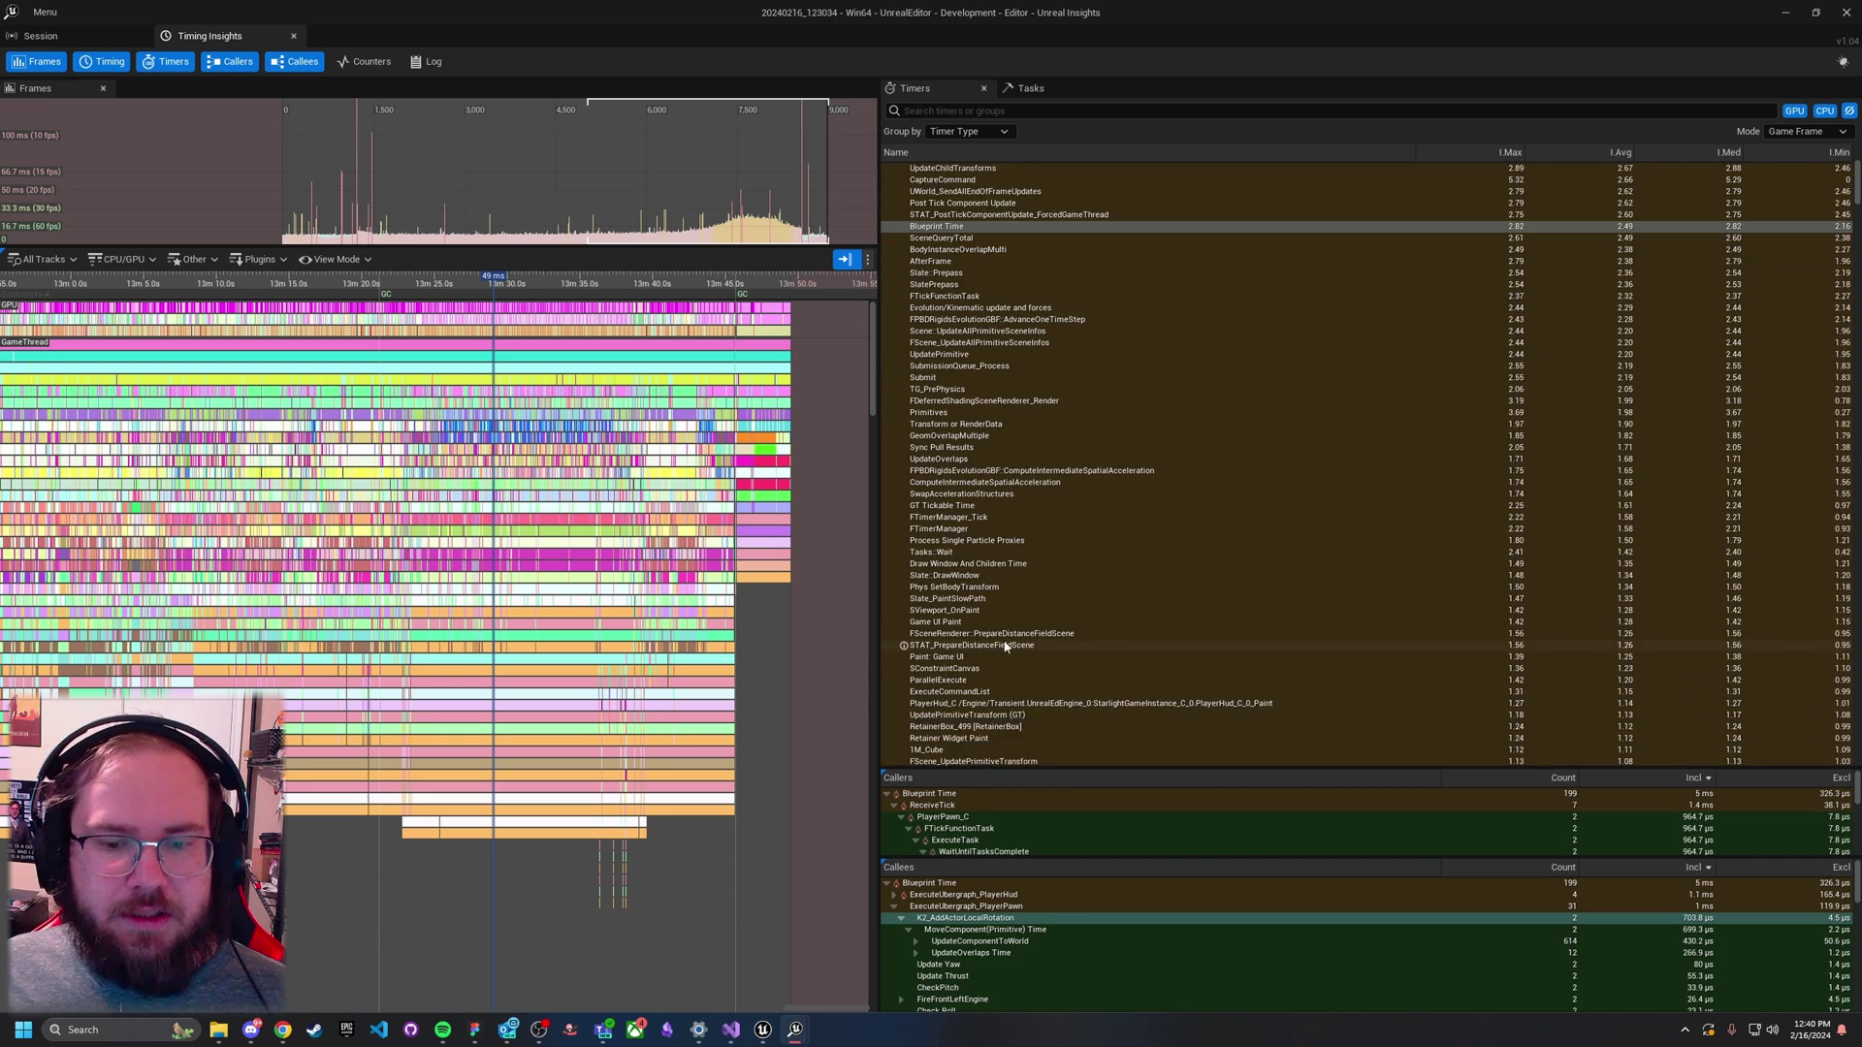
left_click(975, 587)
scroll(980, 598, "down", 5)
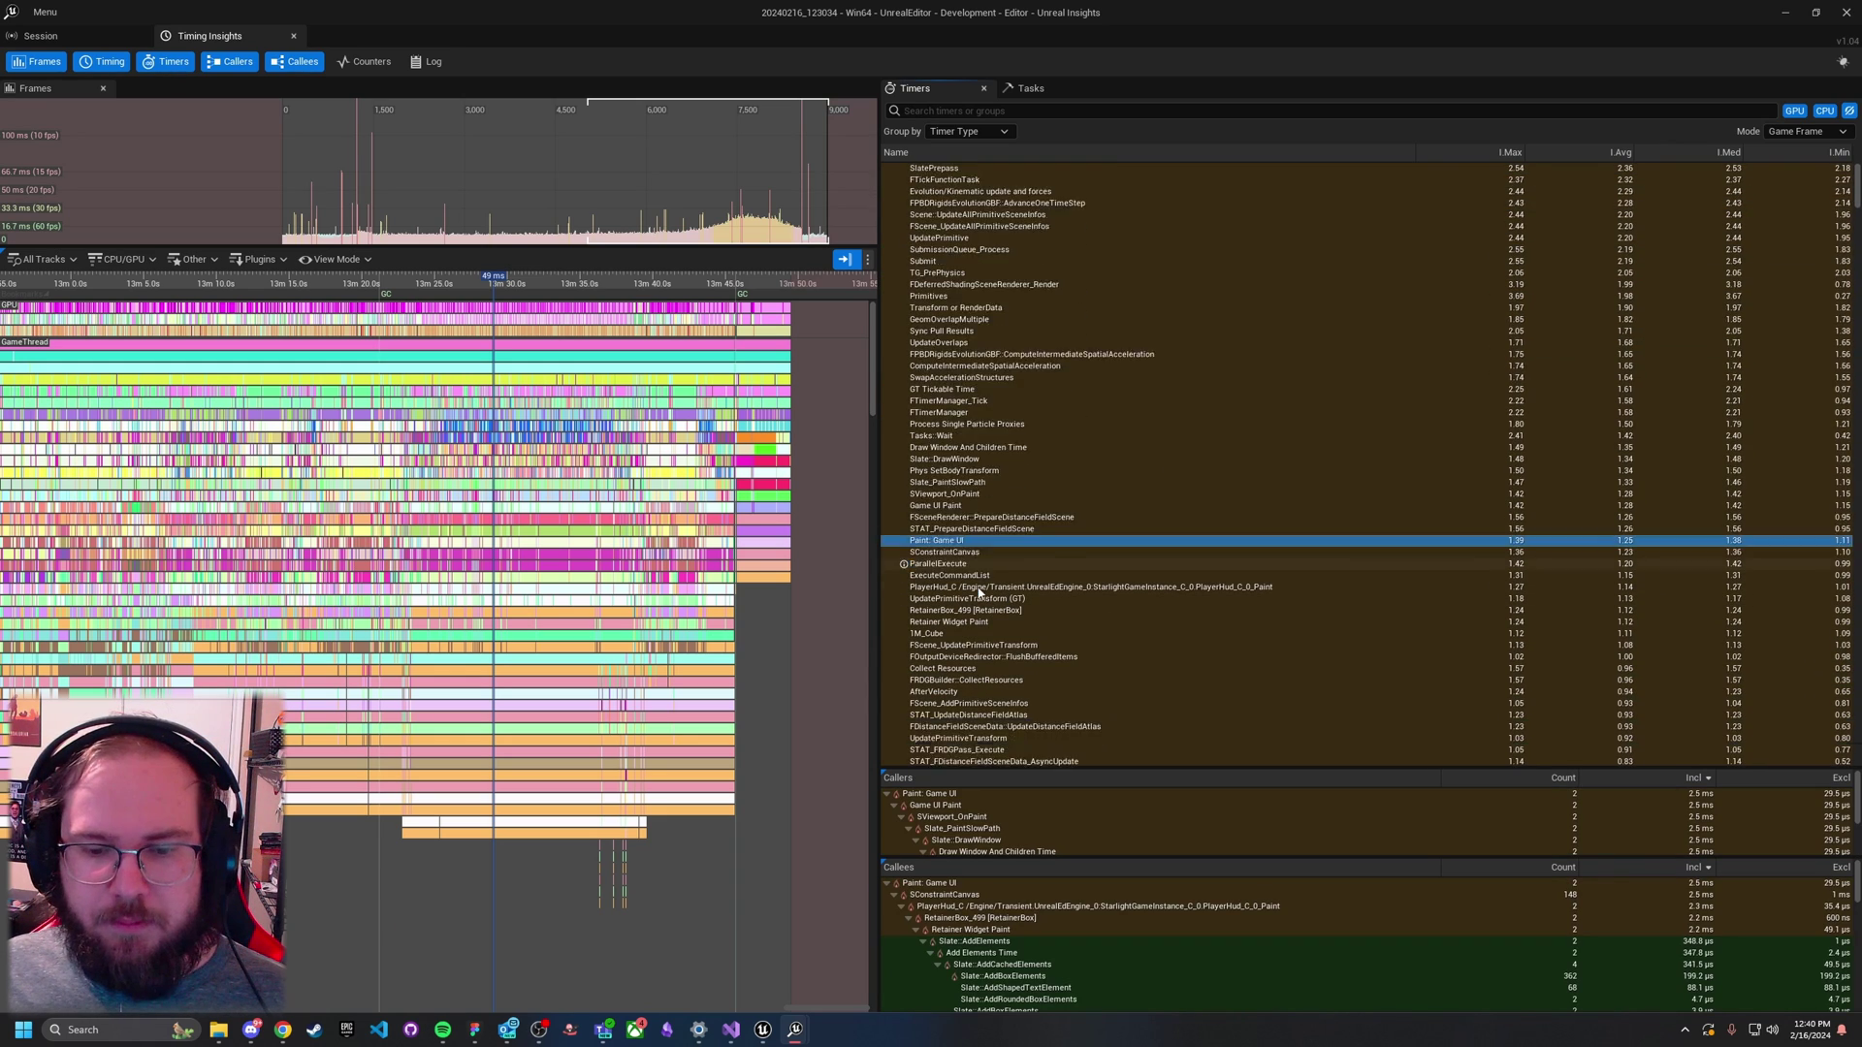
scroll(980, 598, "down", 8)
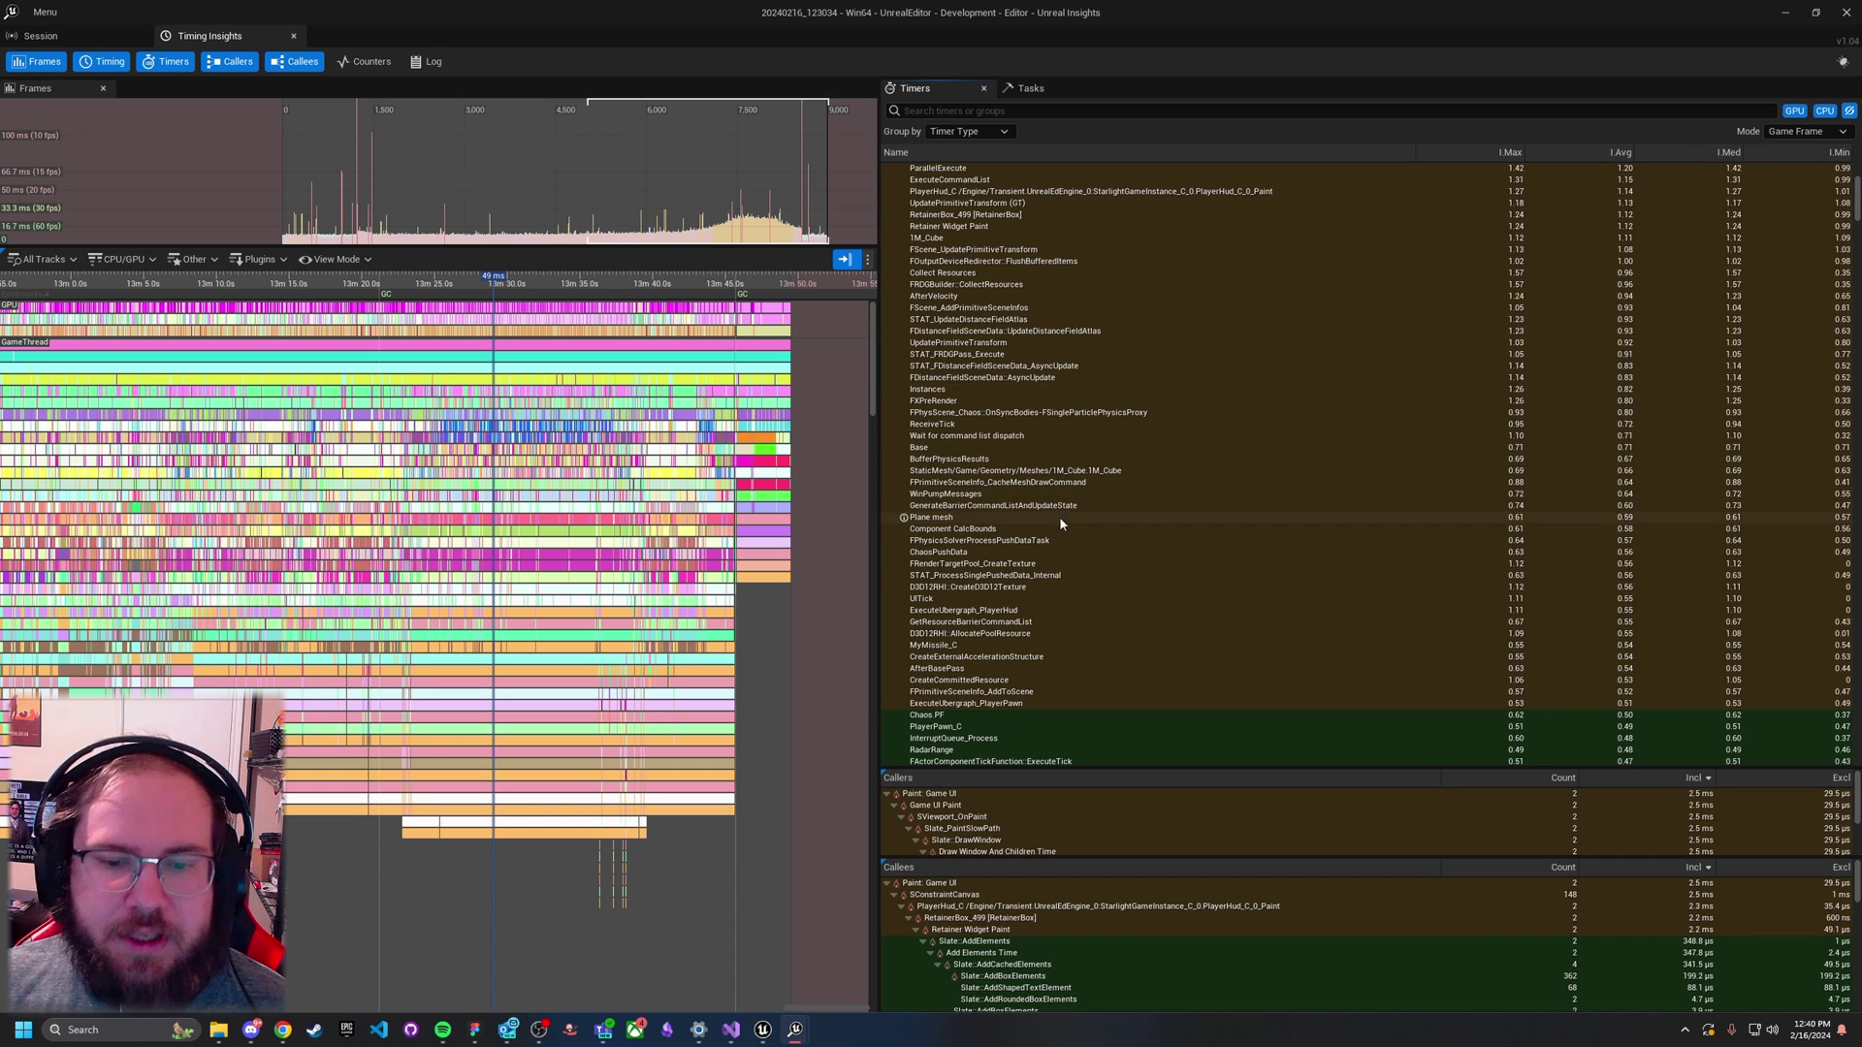
scroll(1051, 529, "up", 8)
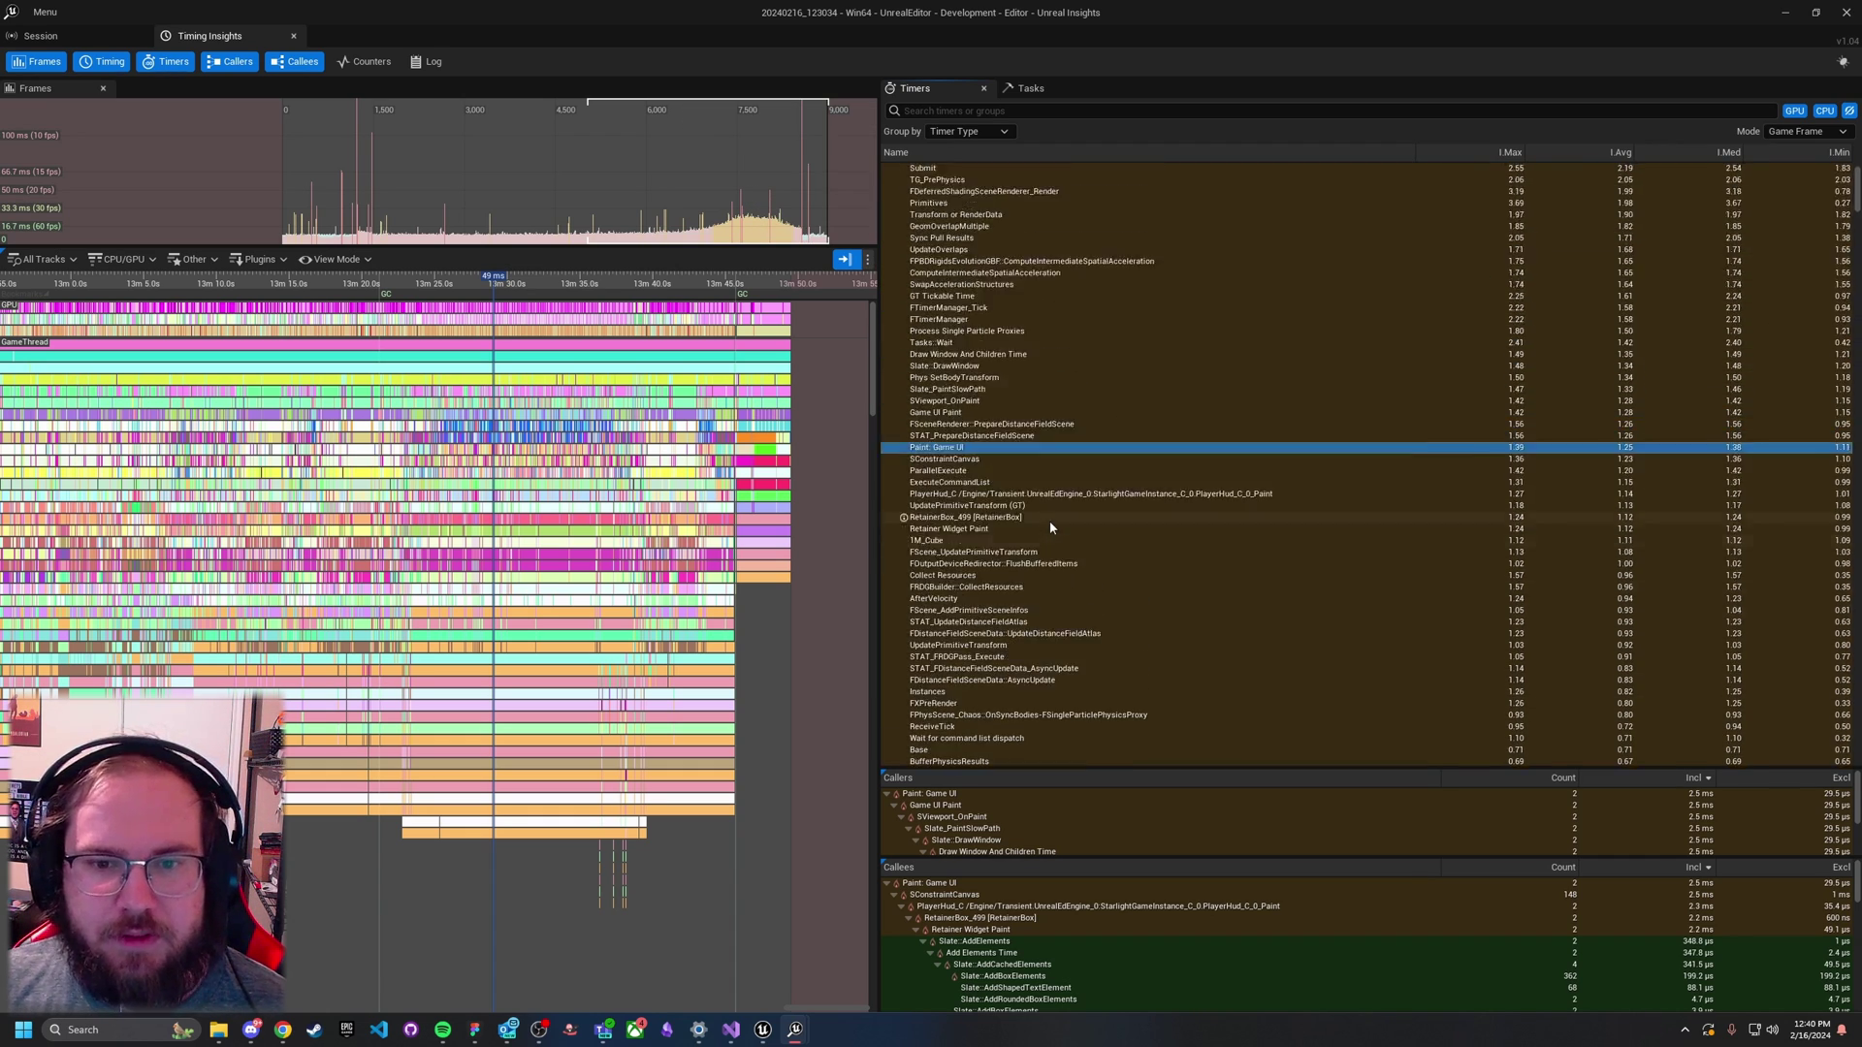
scroll(1051, 527, "up", 10)
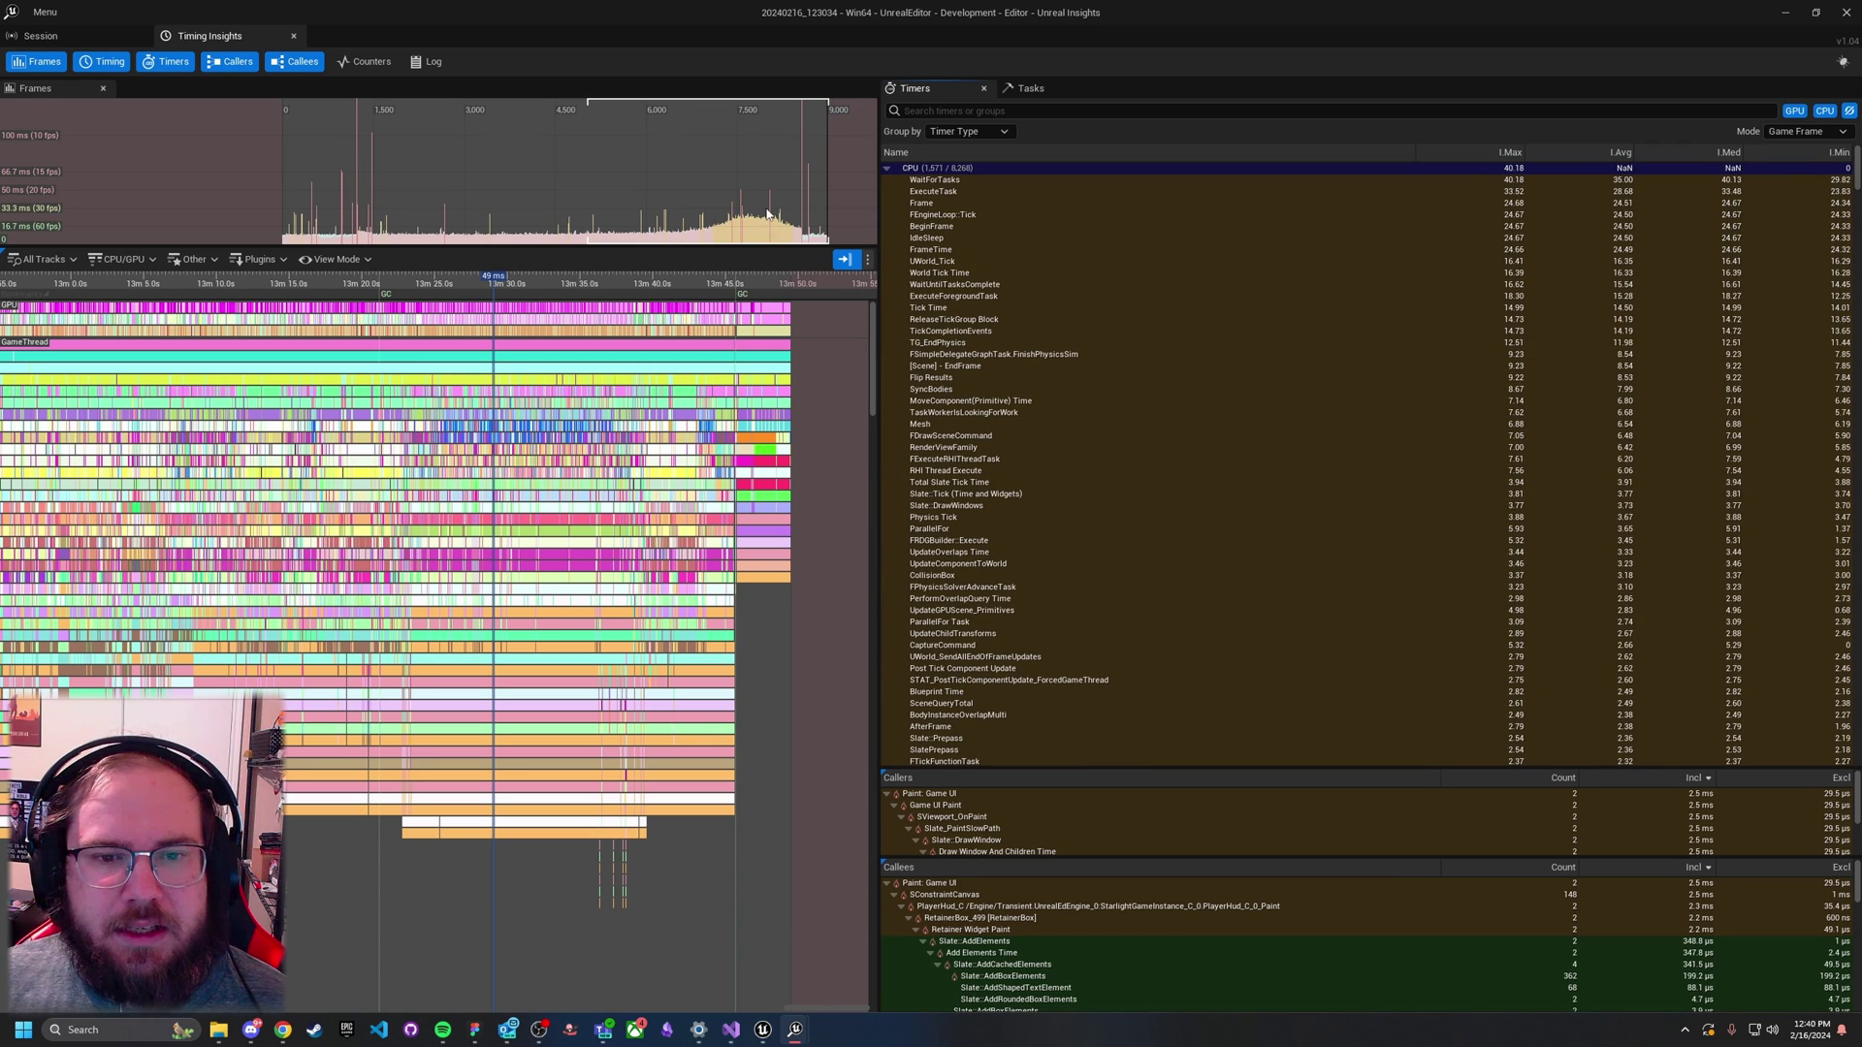
Step: Zoom the Timing view and select an earlier 7.8 s span of the trace
mouse_move(765, 208)
right_mouse_down()
mouse_move(737, 213)
mouse_move(749, 232)
right_mouse_up()
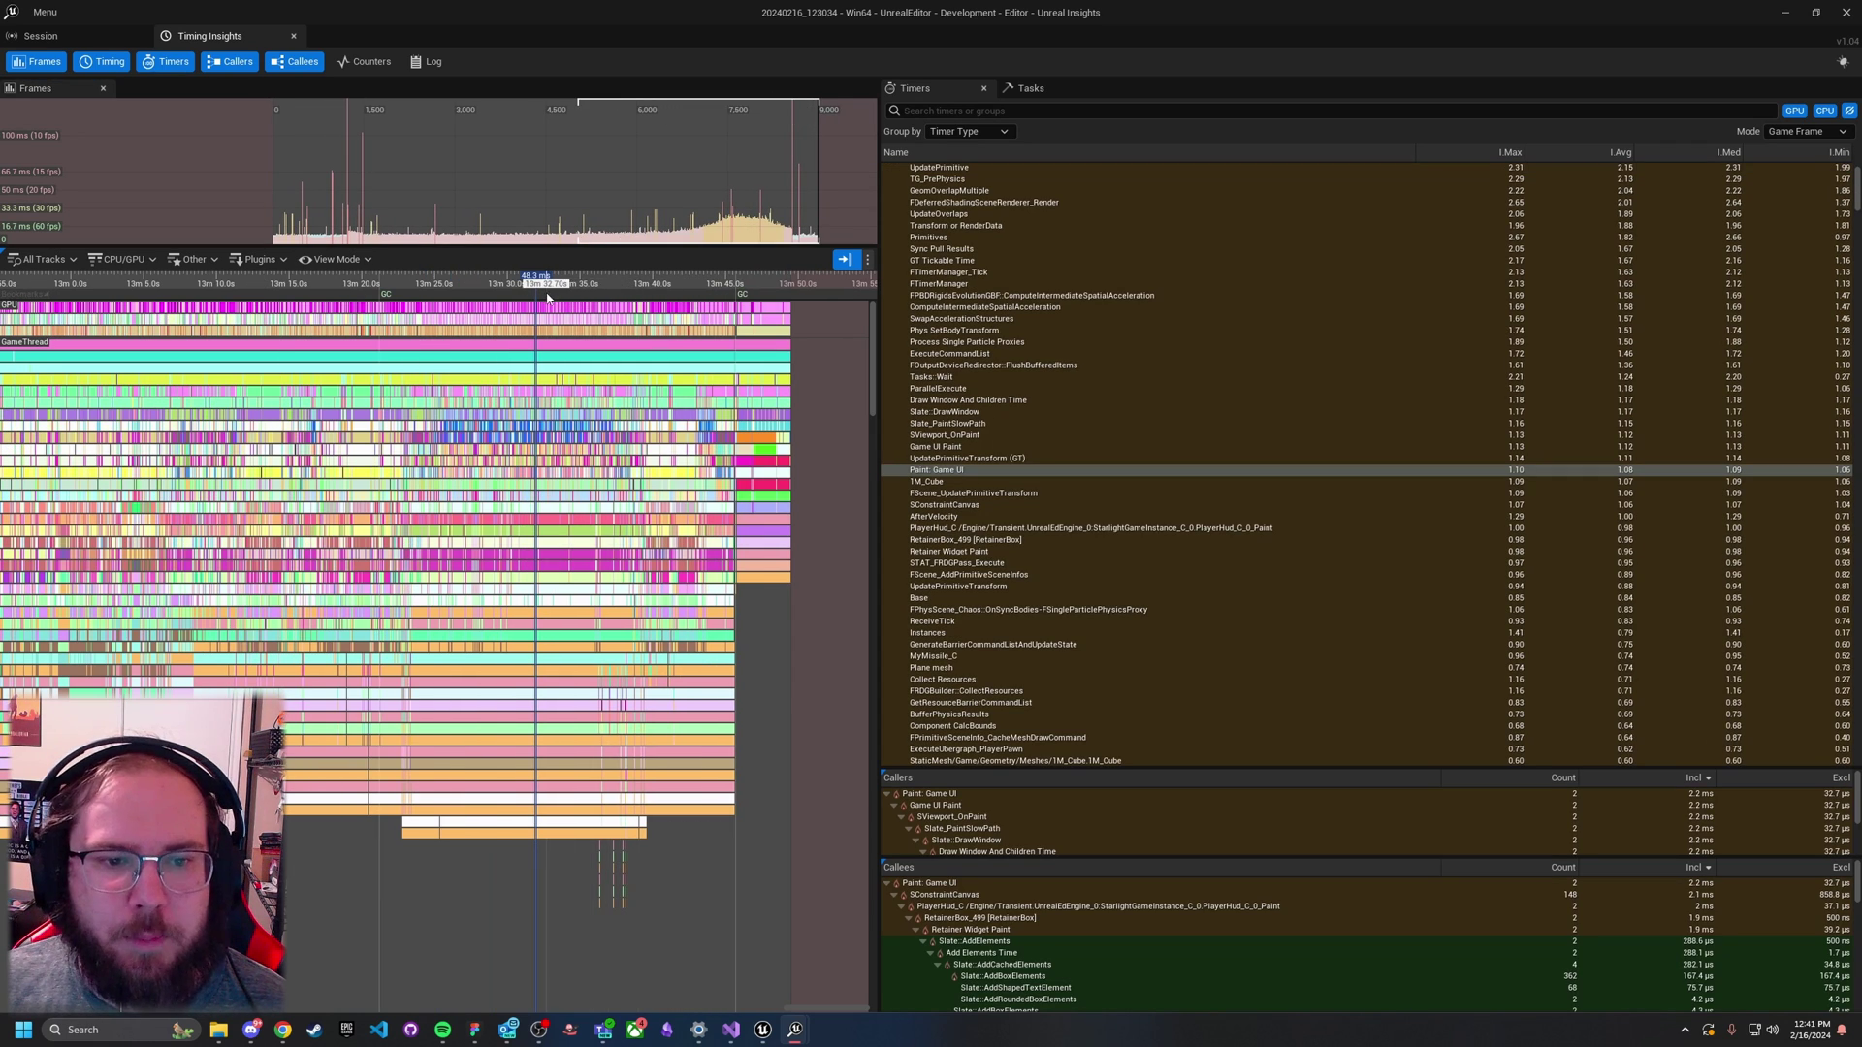
scroll(504, 349, "up", 2)
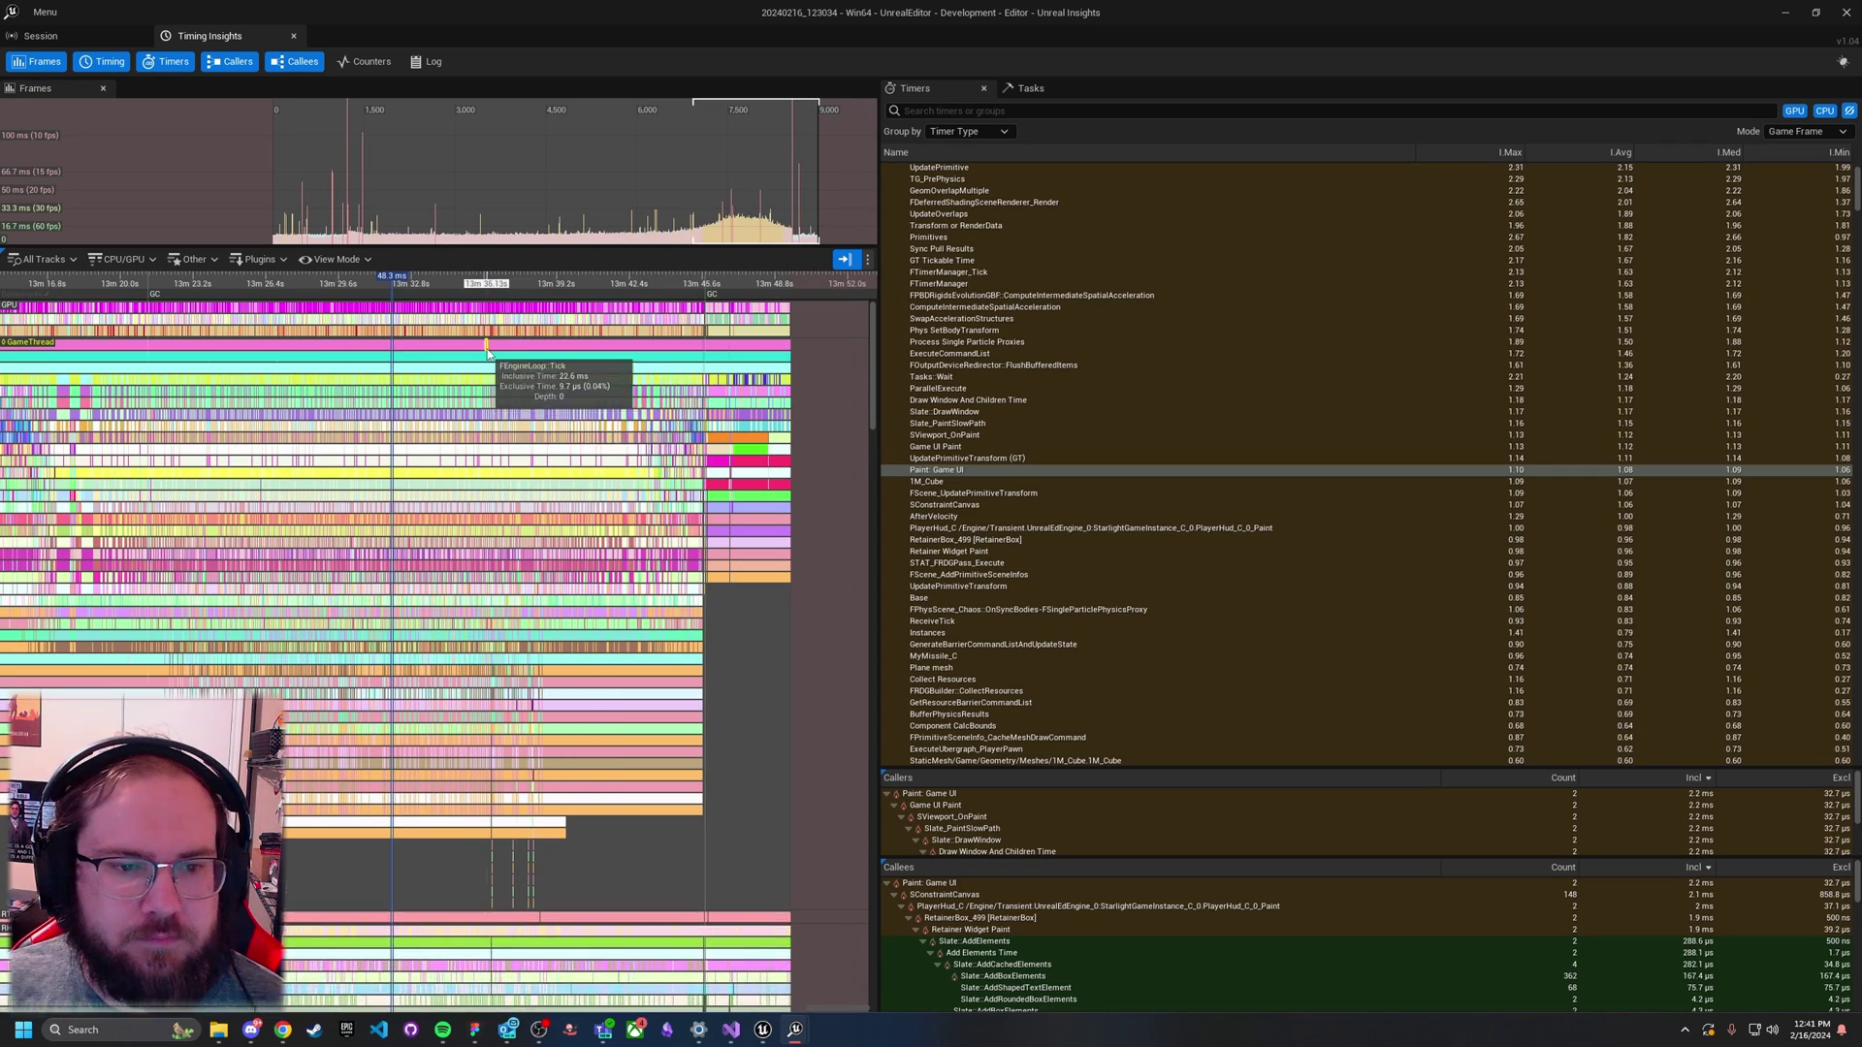
left_click_drag(501, 283, 324, 283)
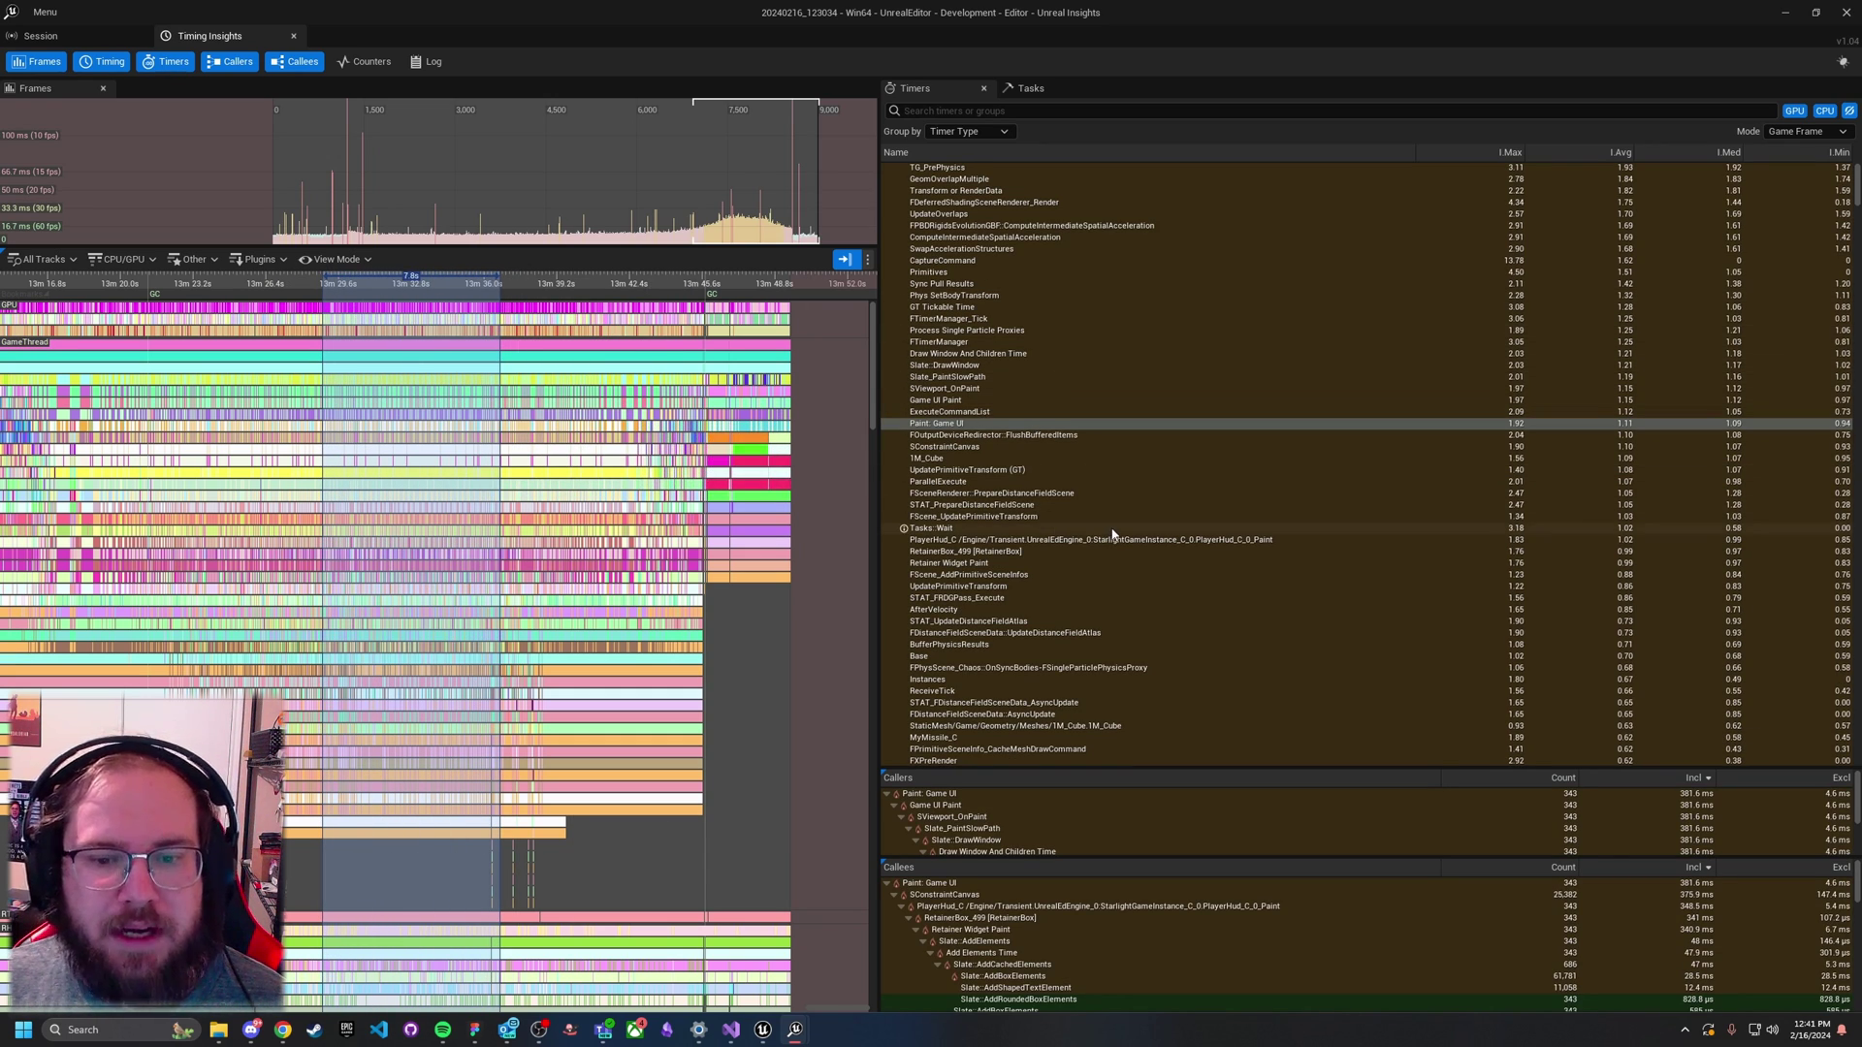
Step: Sort timers by I.Avg descending and inspect WaitForTasks (30.63 ms) and Frame
scroll(1133, 493, "up", 10)
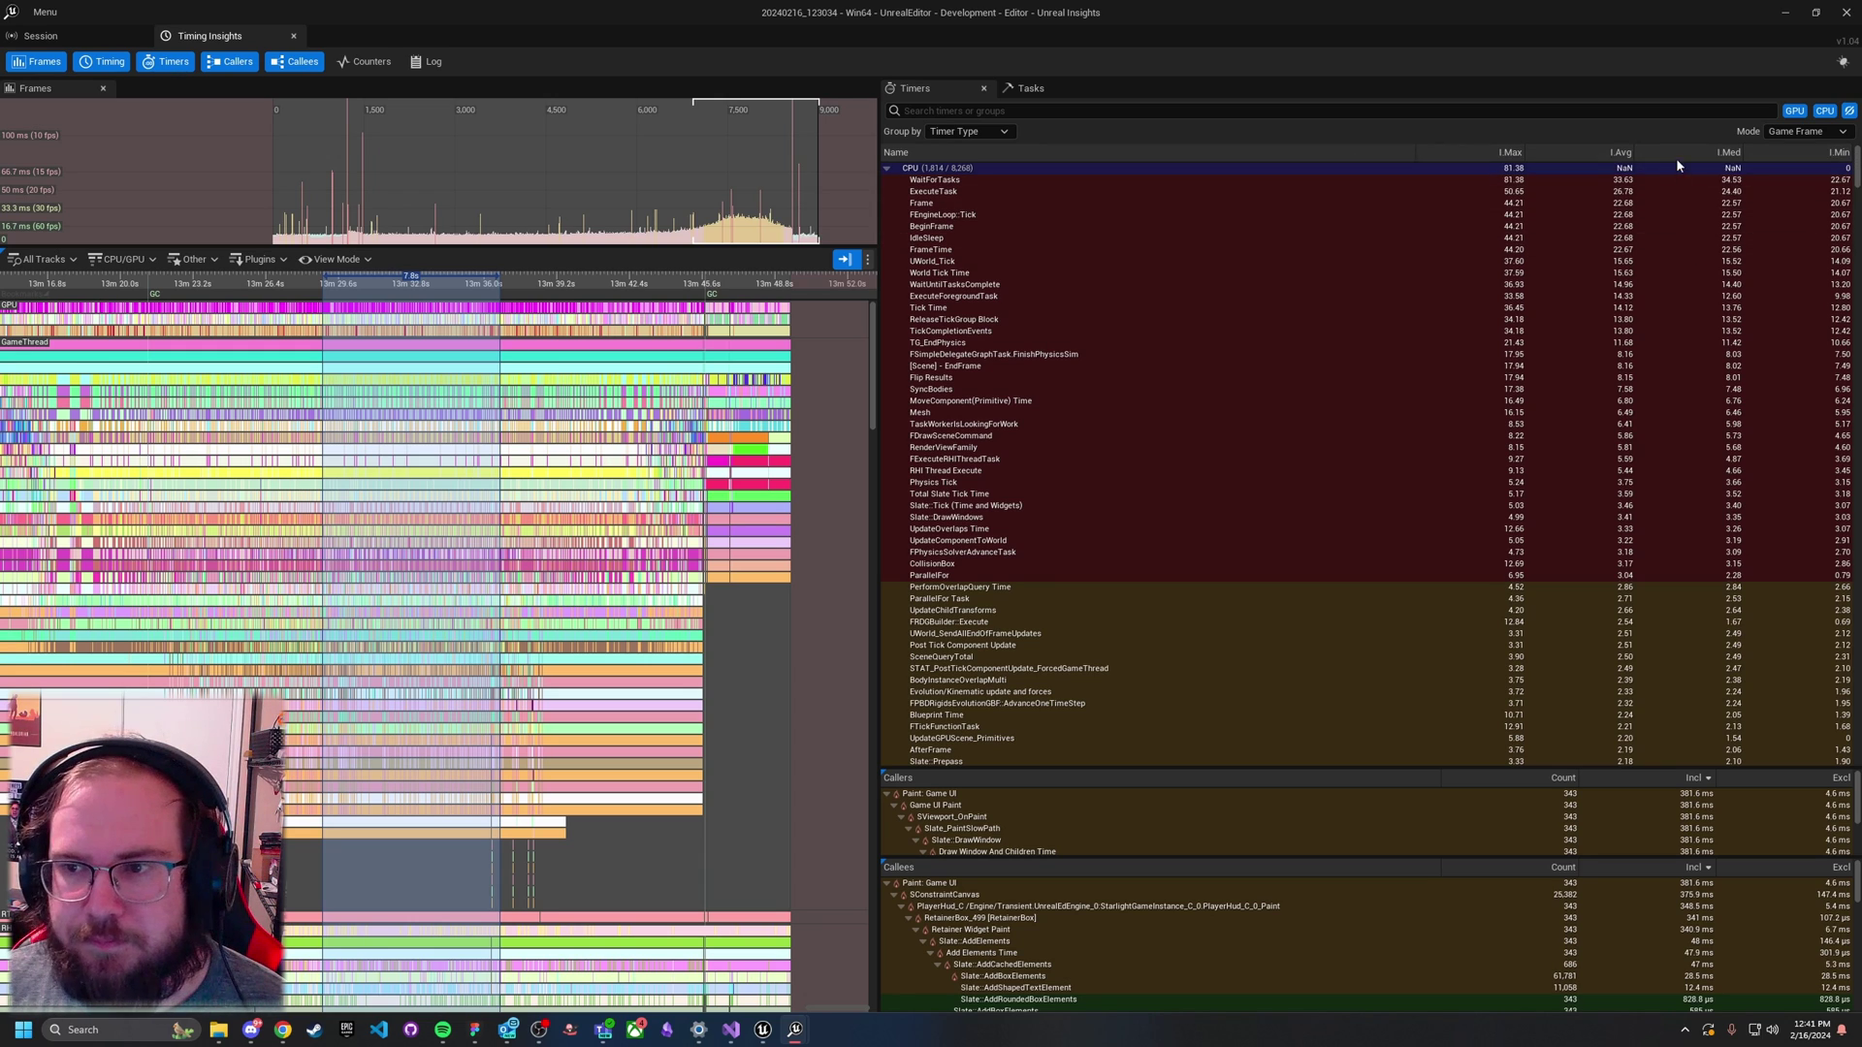
left_click(1595, 157)
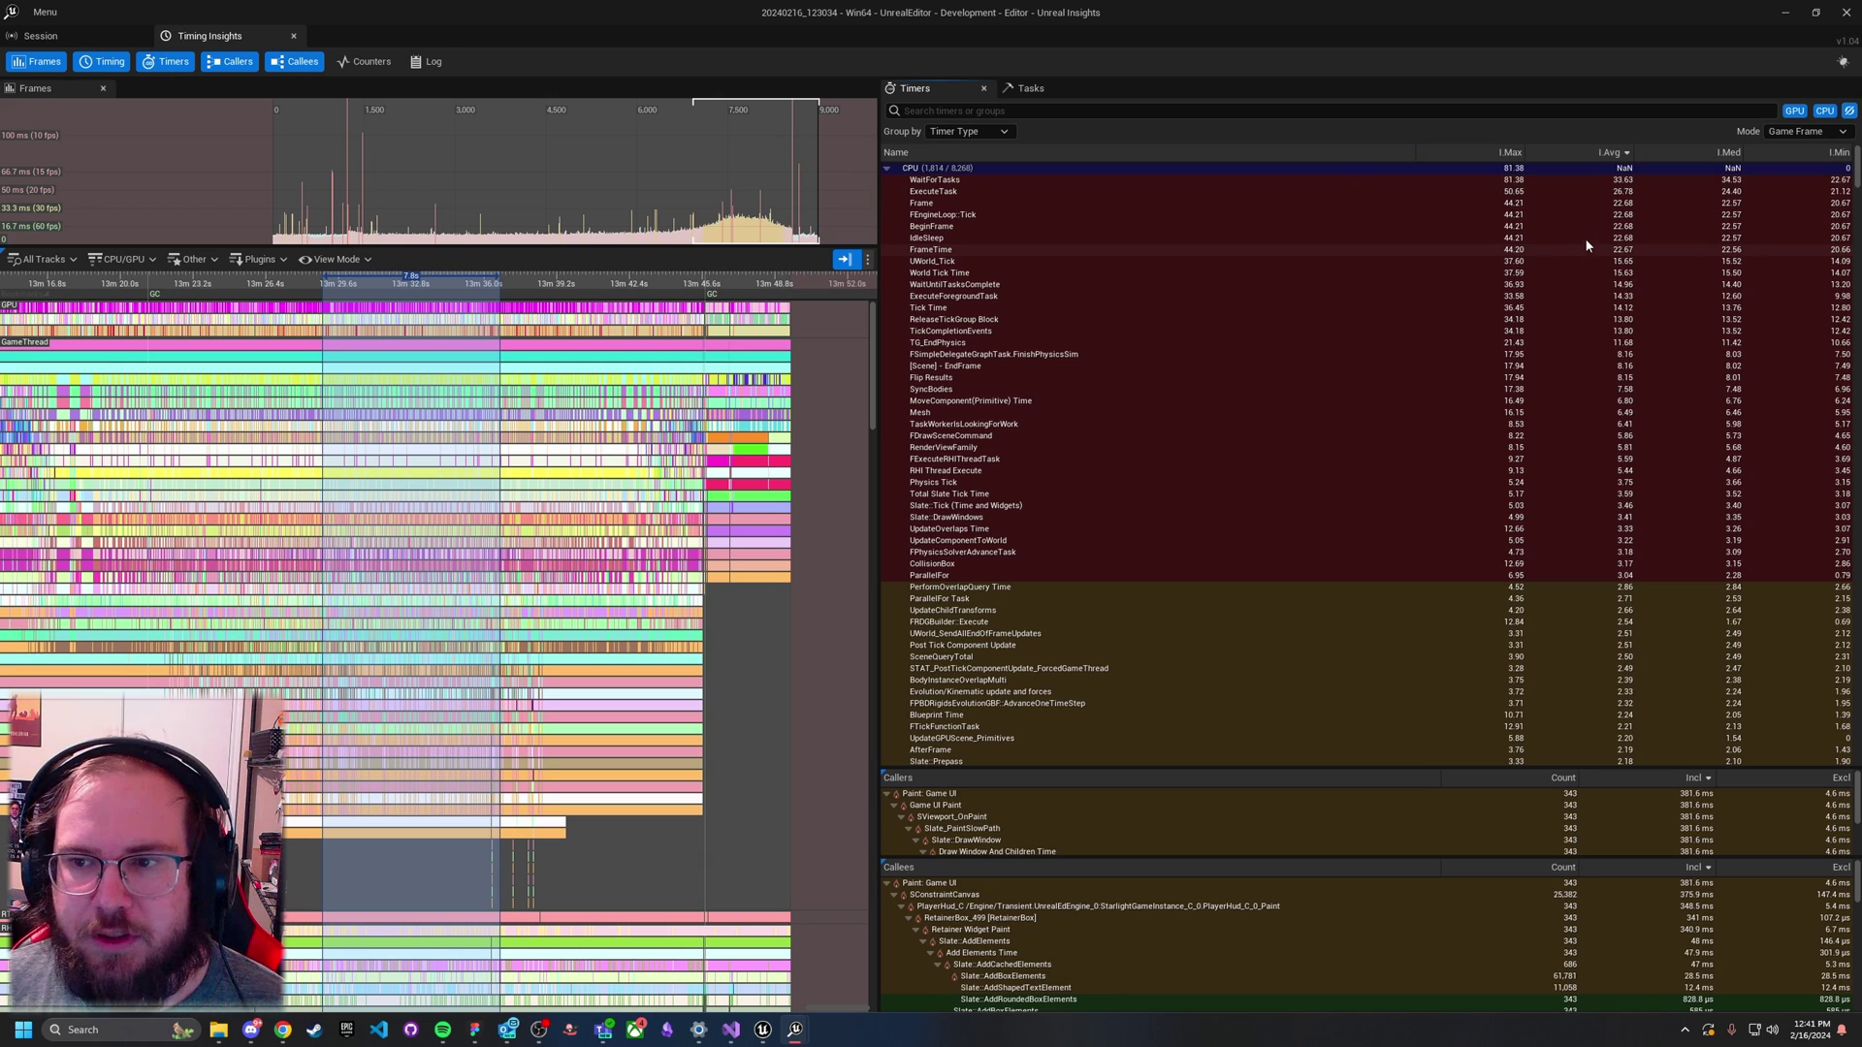
left_click(1587, 180)
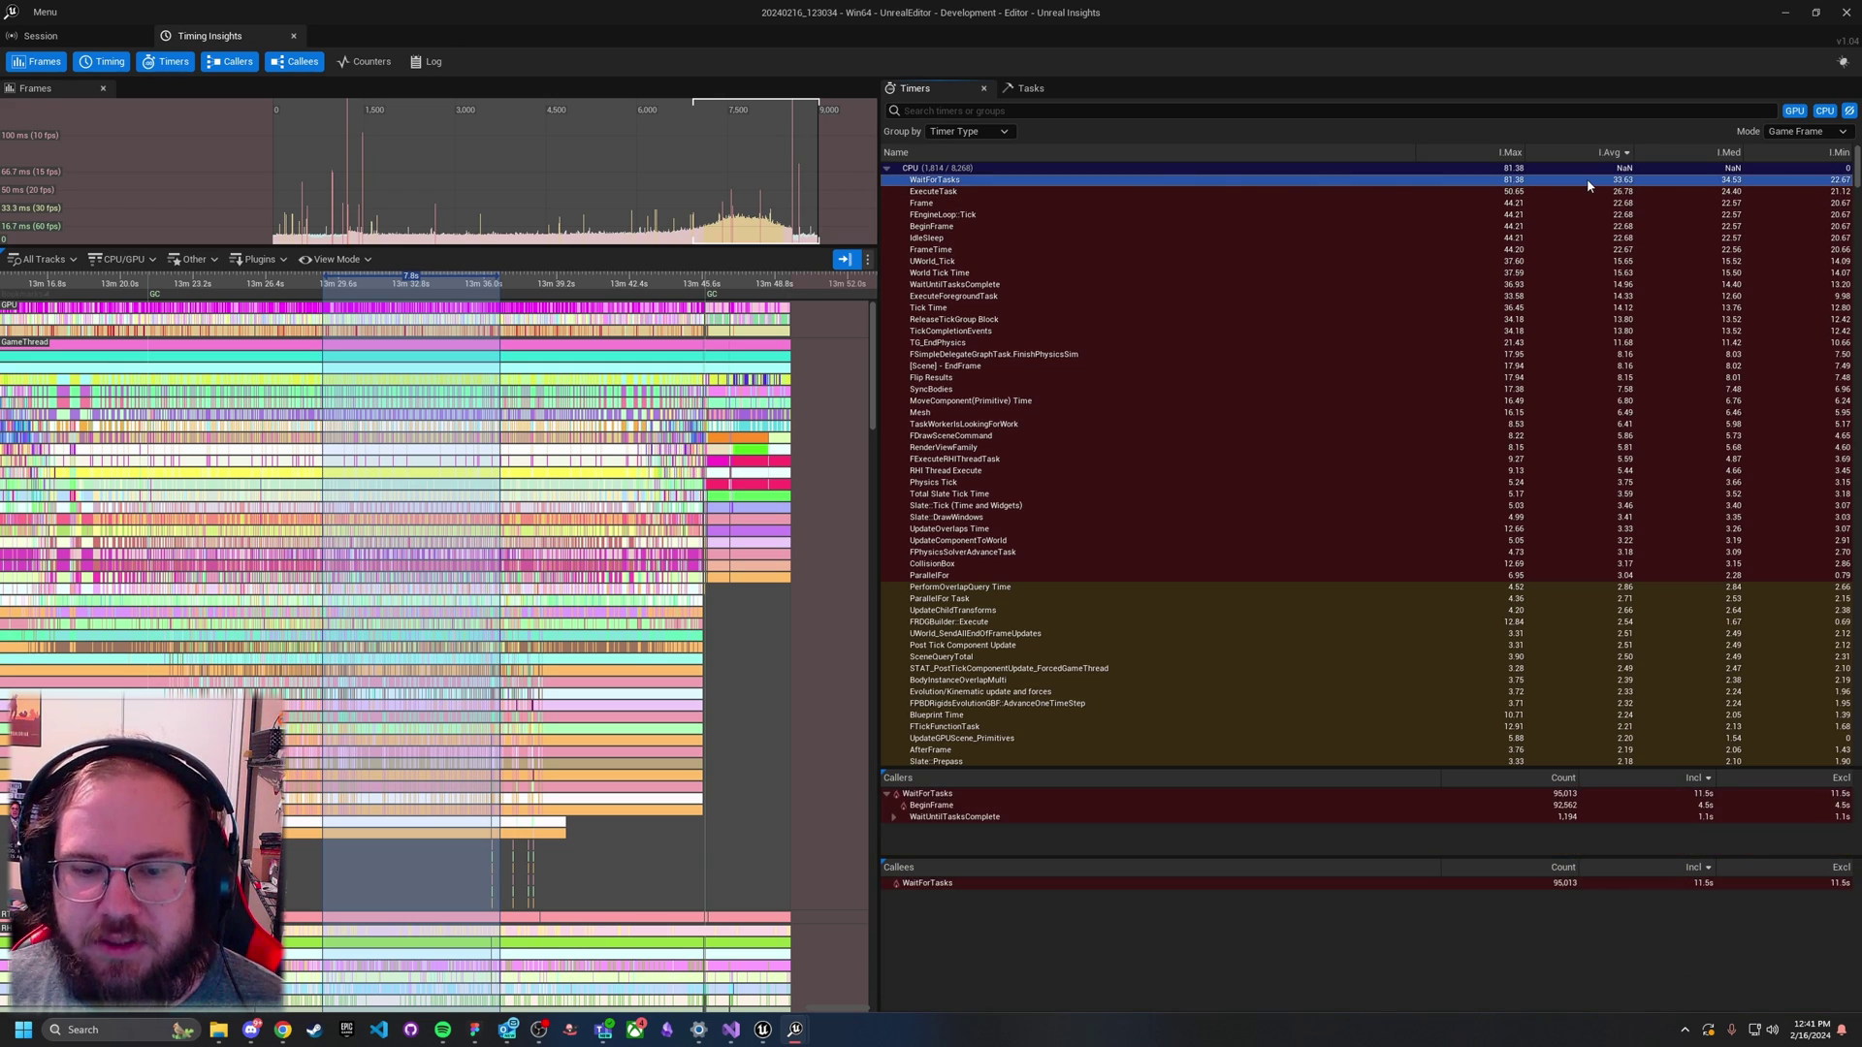
left_click(1583, 203)
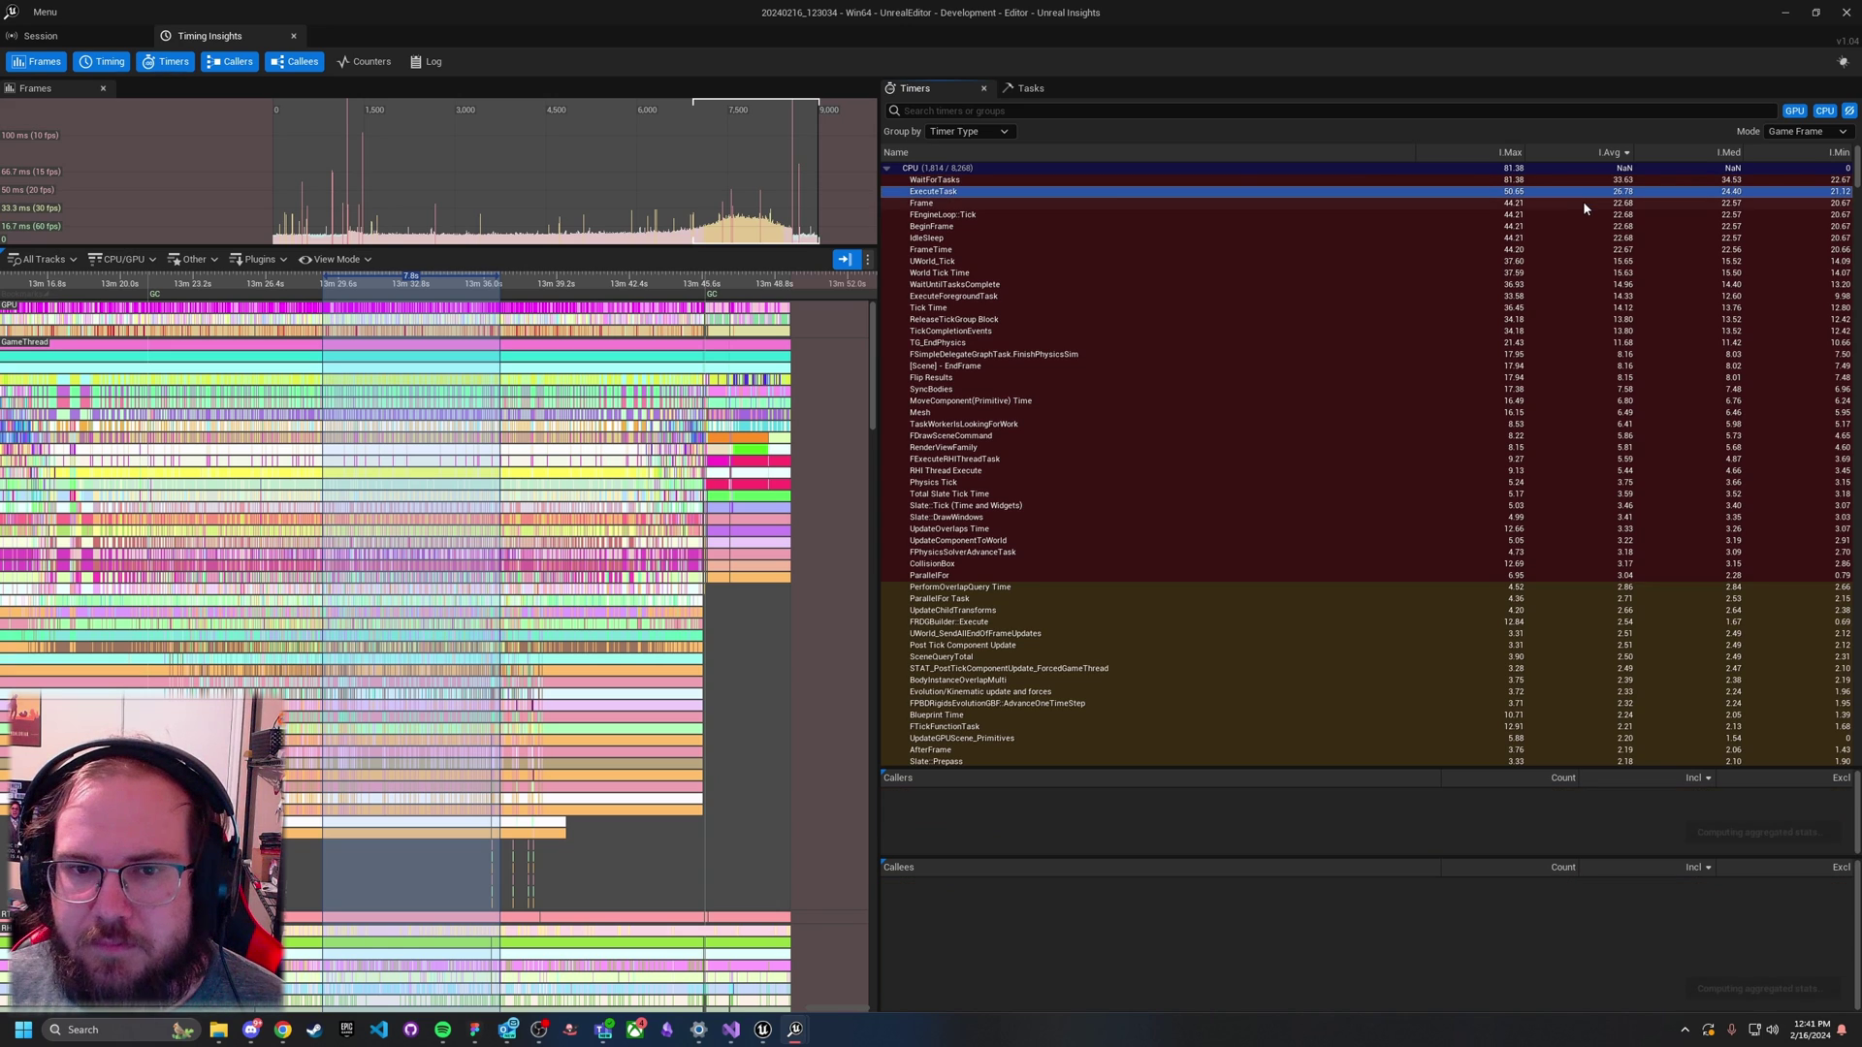
Step: Show Tick Time's callers and callees, enlarge the callers tree, and sort it by inclusive time
left_click(947, 308)
left_click(1178, 777)
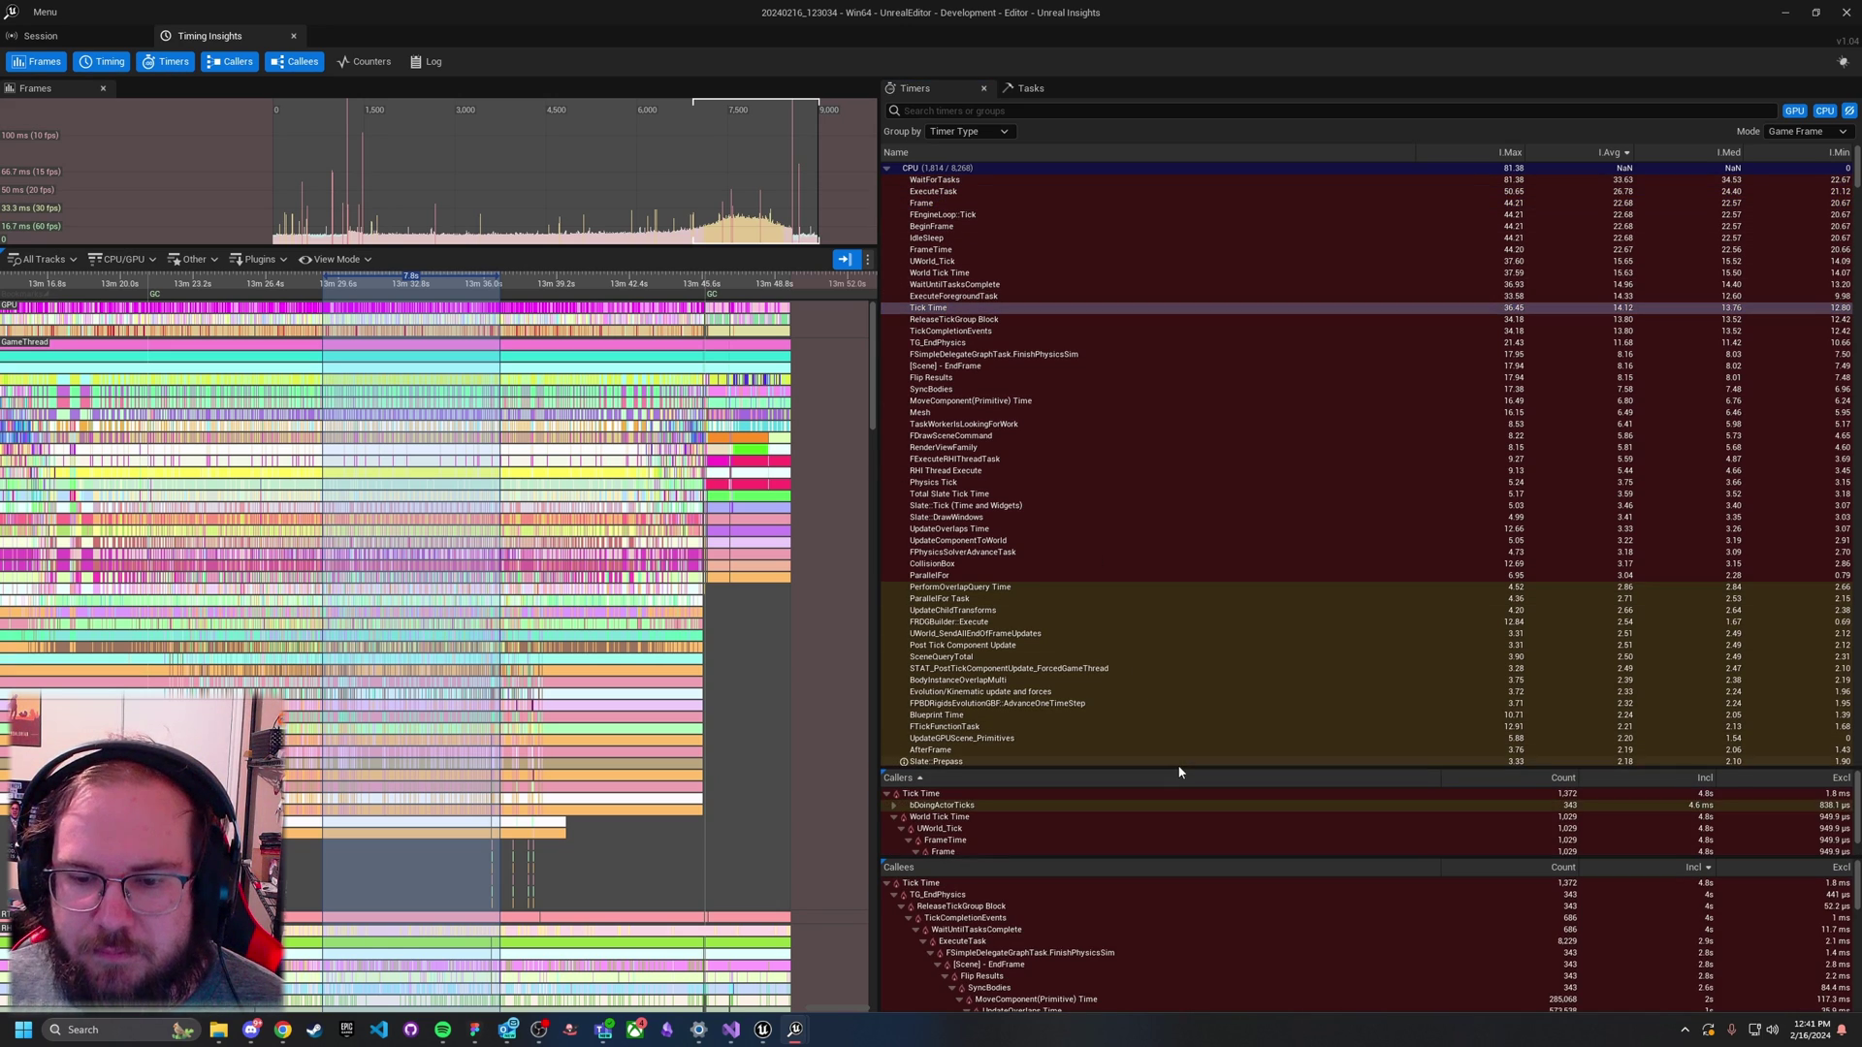
left_click_drag(1178, 766, 1188, 544)
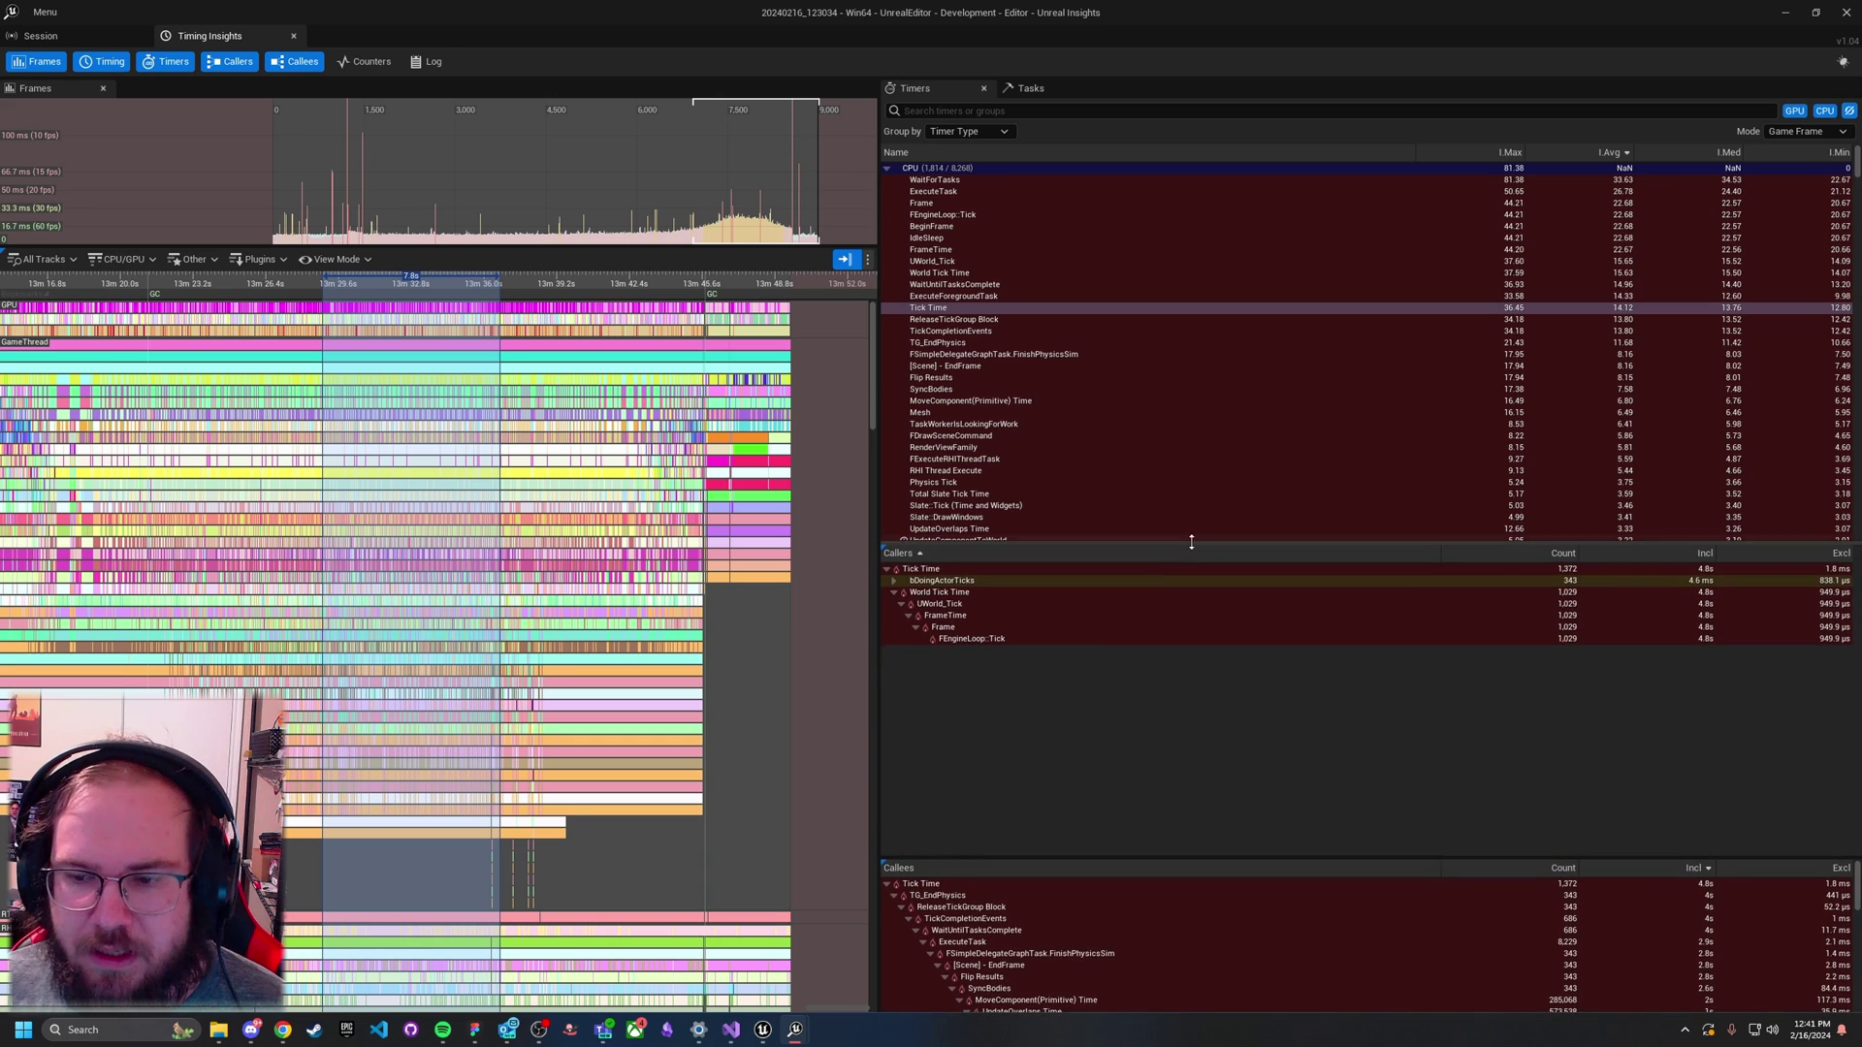
left_click(1680, 554)
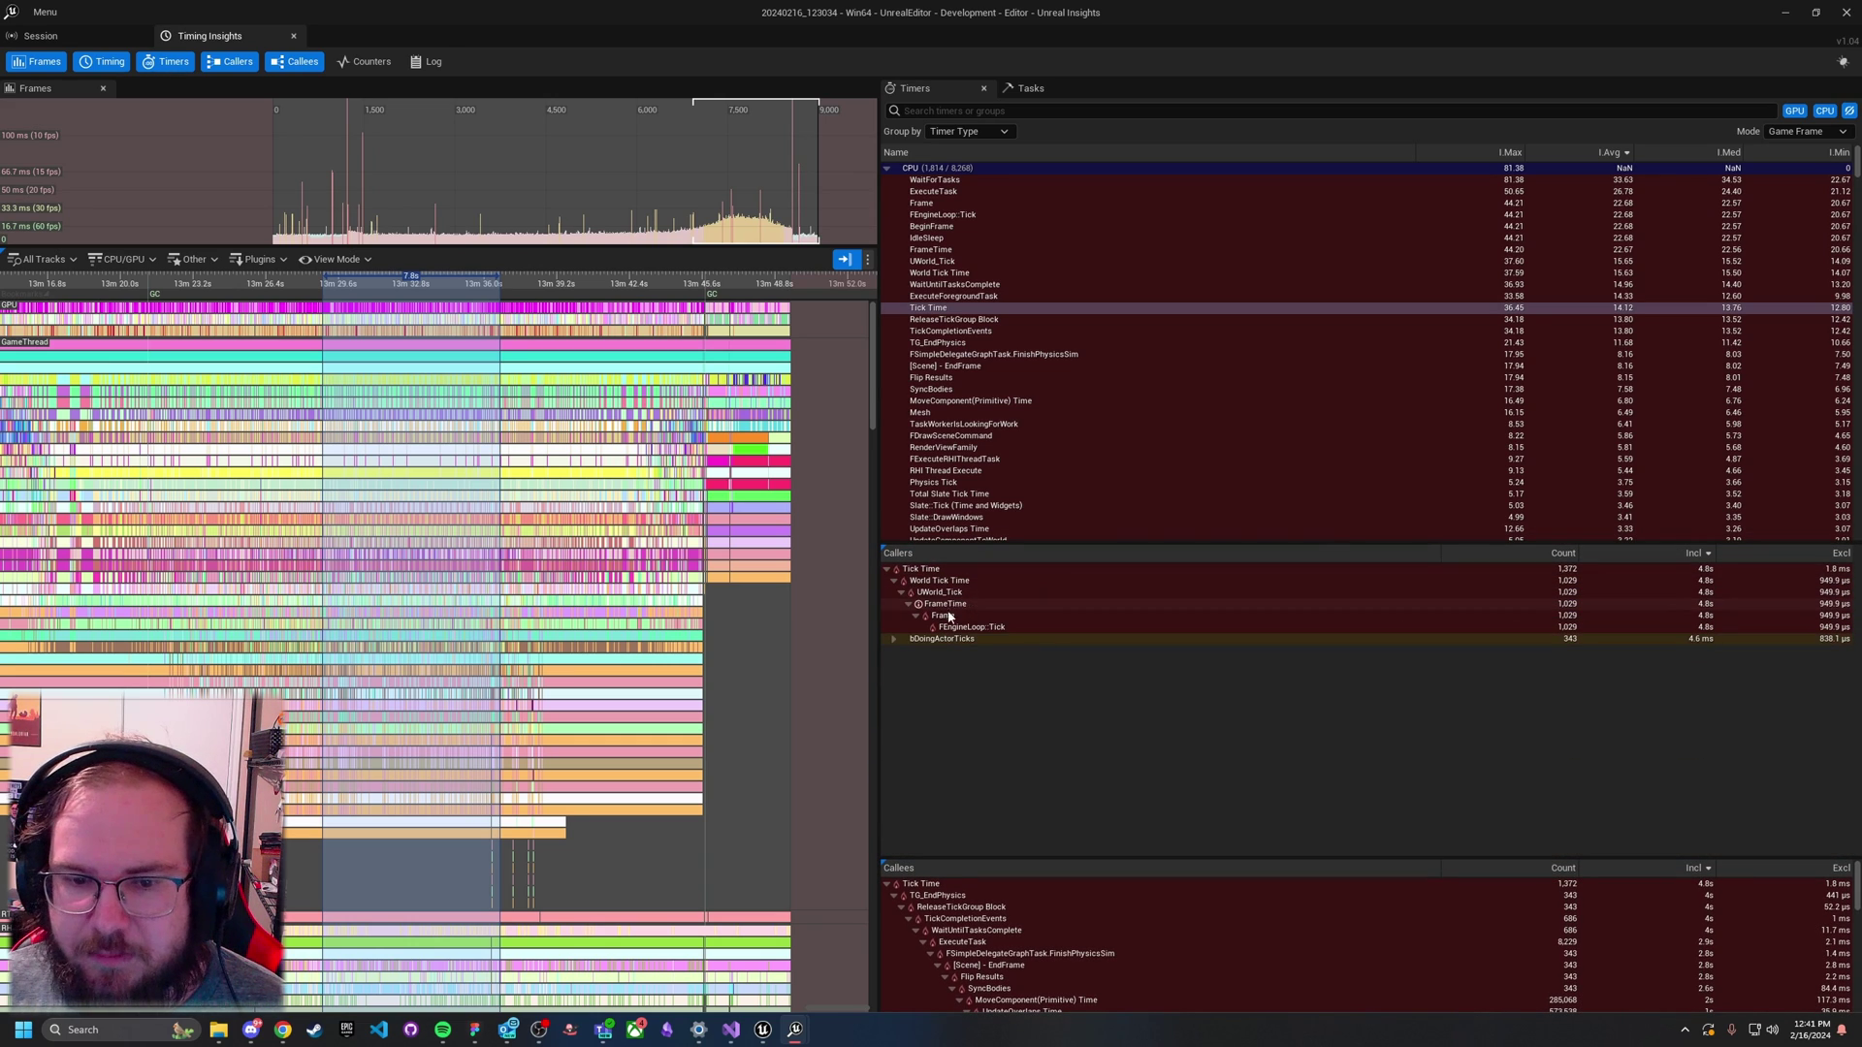
Step: Expand bDoingActorTicks → World Tick Time → UWorld_Tick → FrameTime → Frame and select FEngineLoop::Tick
left_click(893, 640)
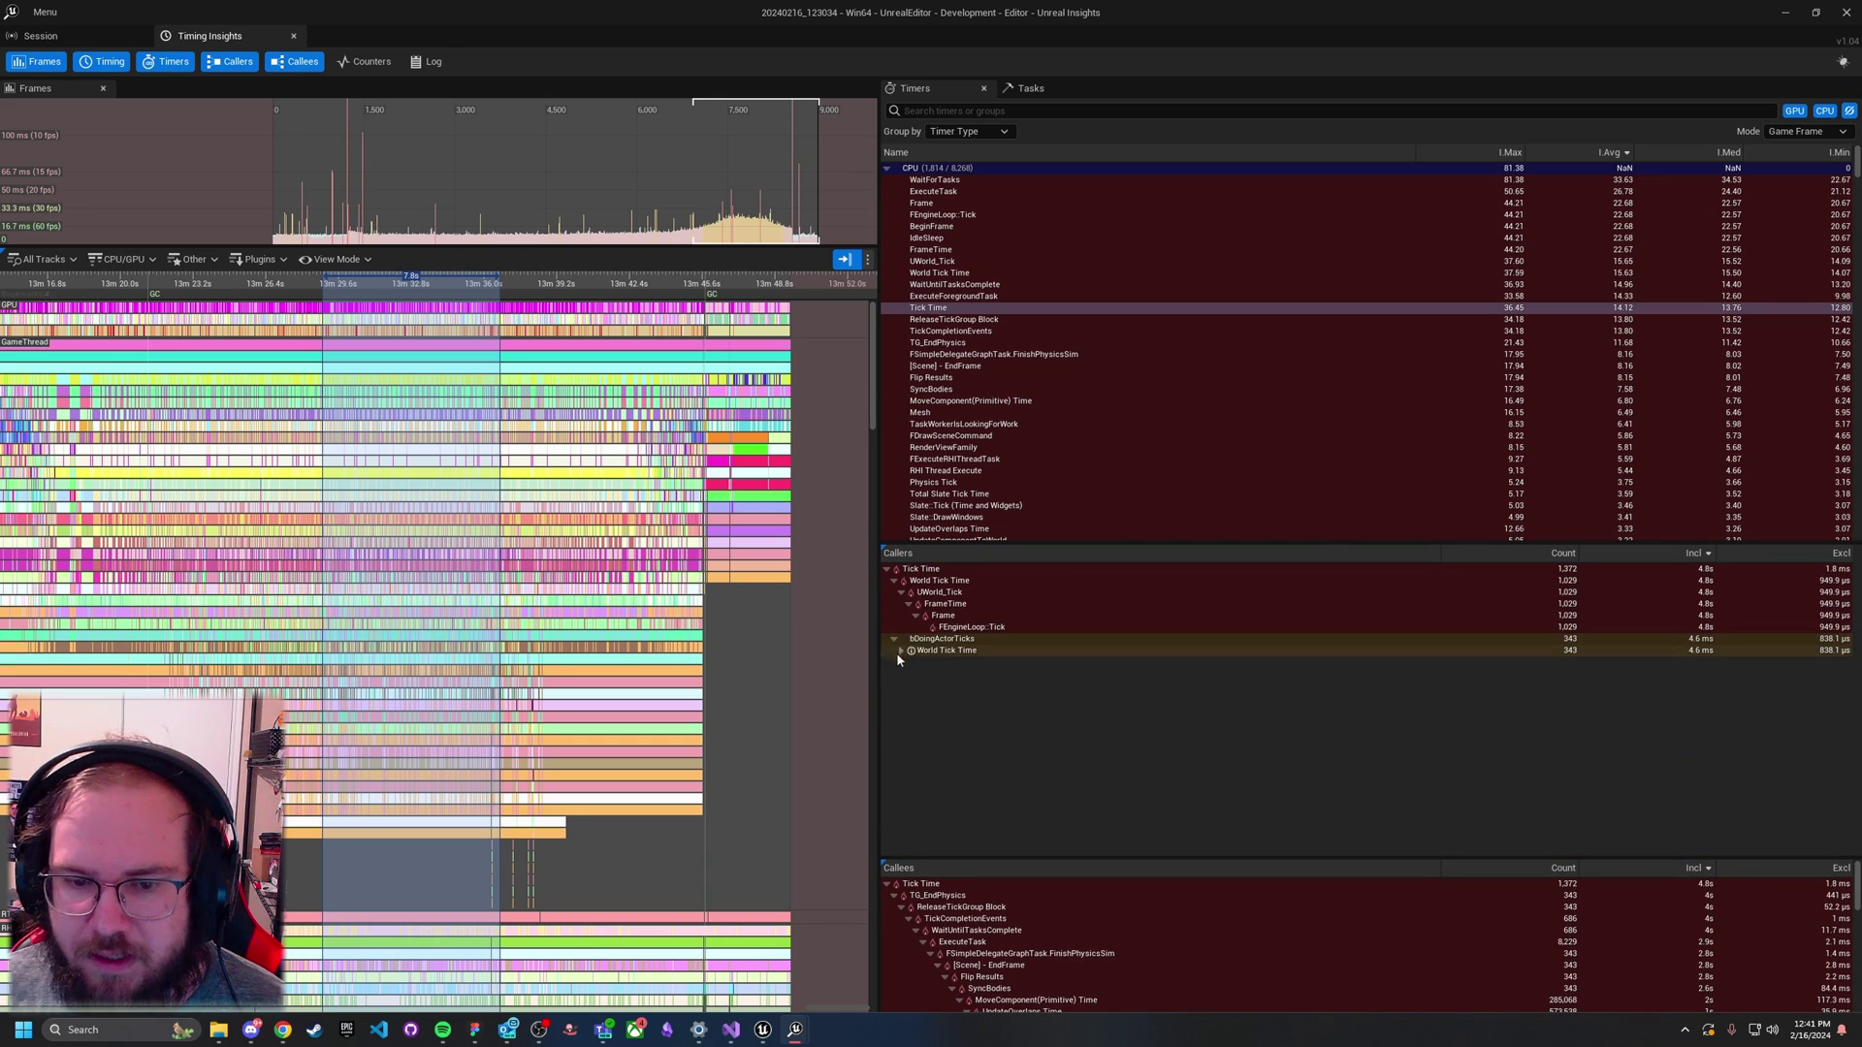
left_click(899, 651)
left_click(901, 663)
left_click(907, 663)
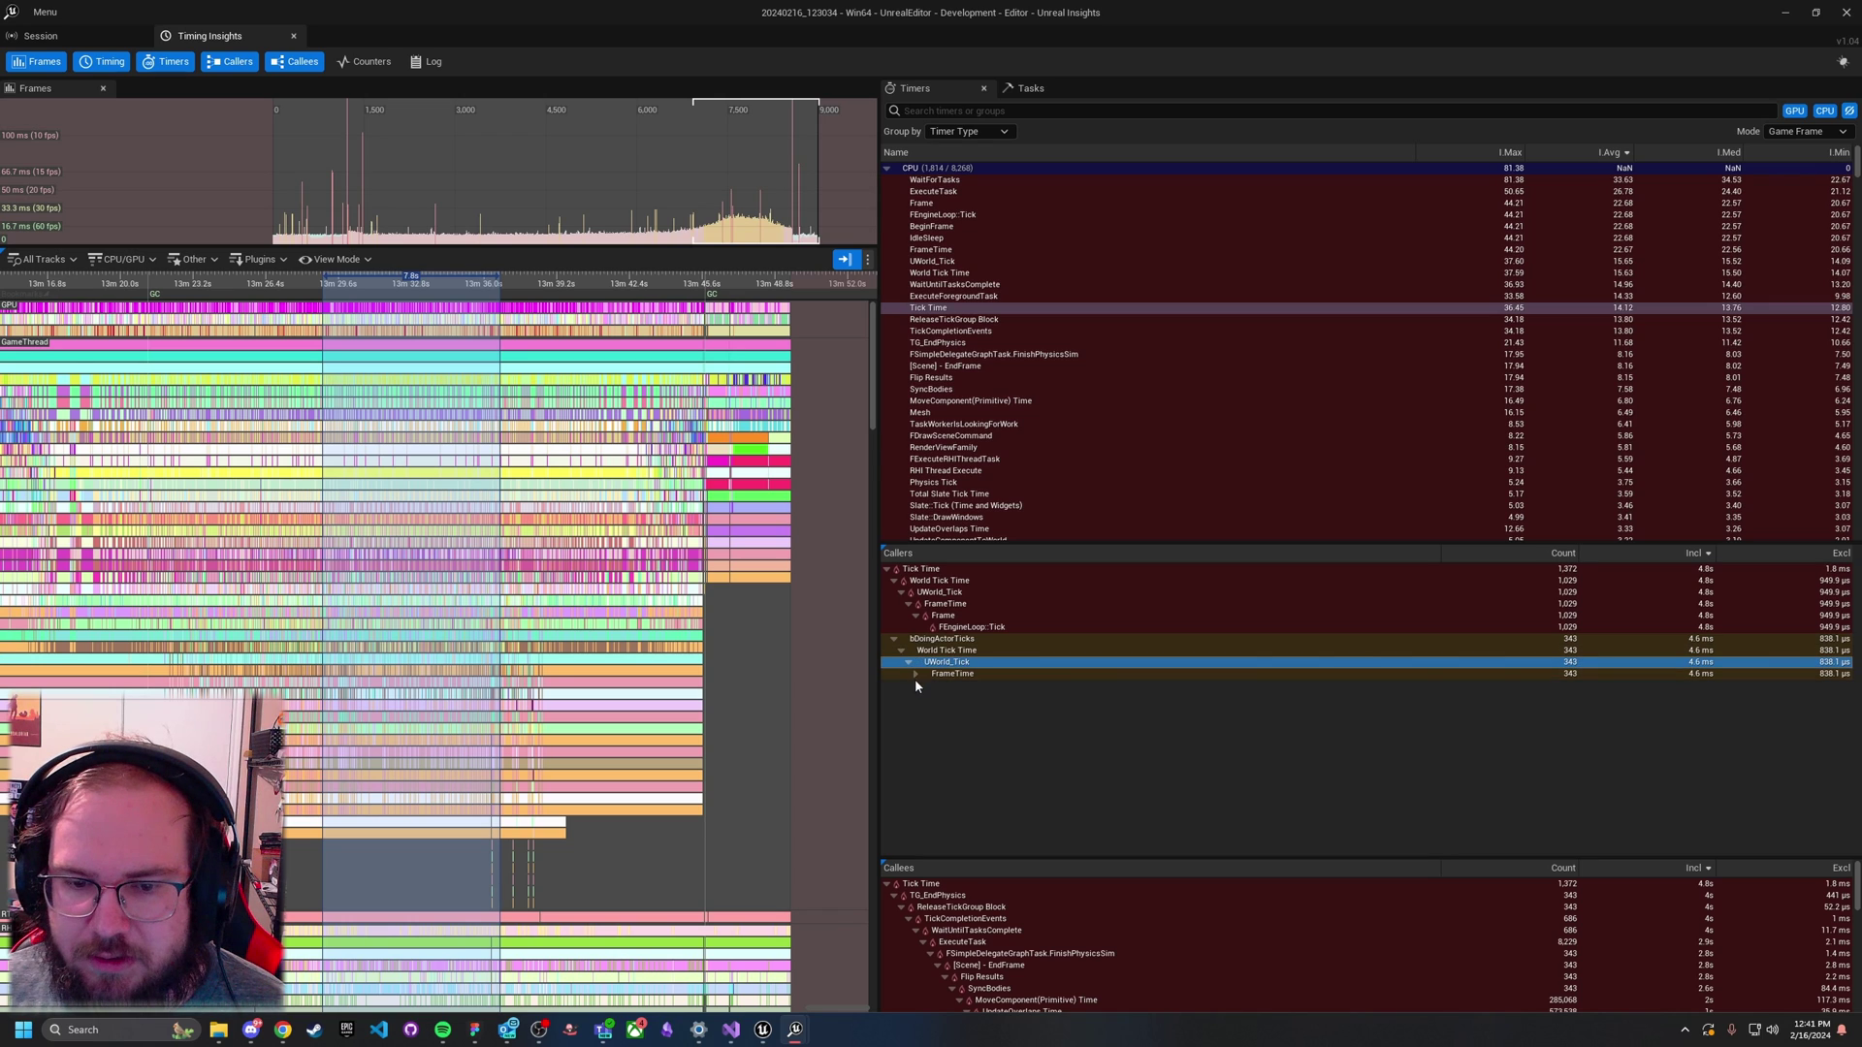
left_click(916, 674)
left_click(923, 686)
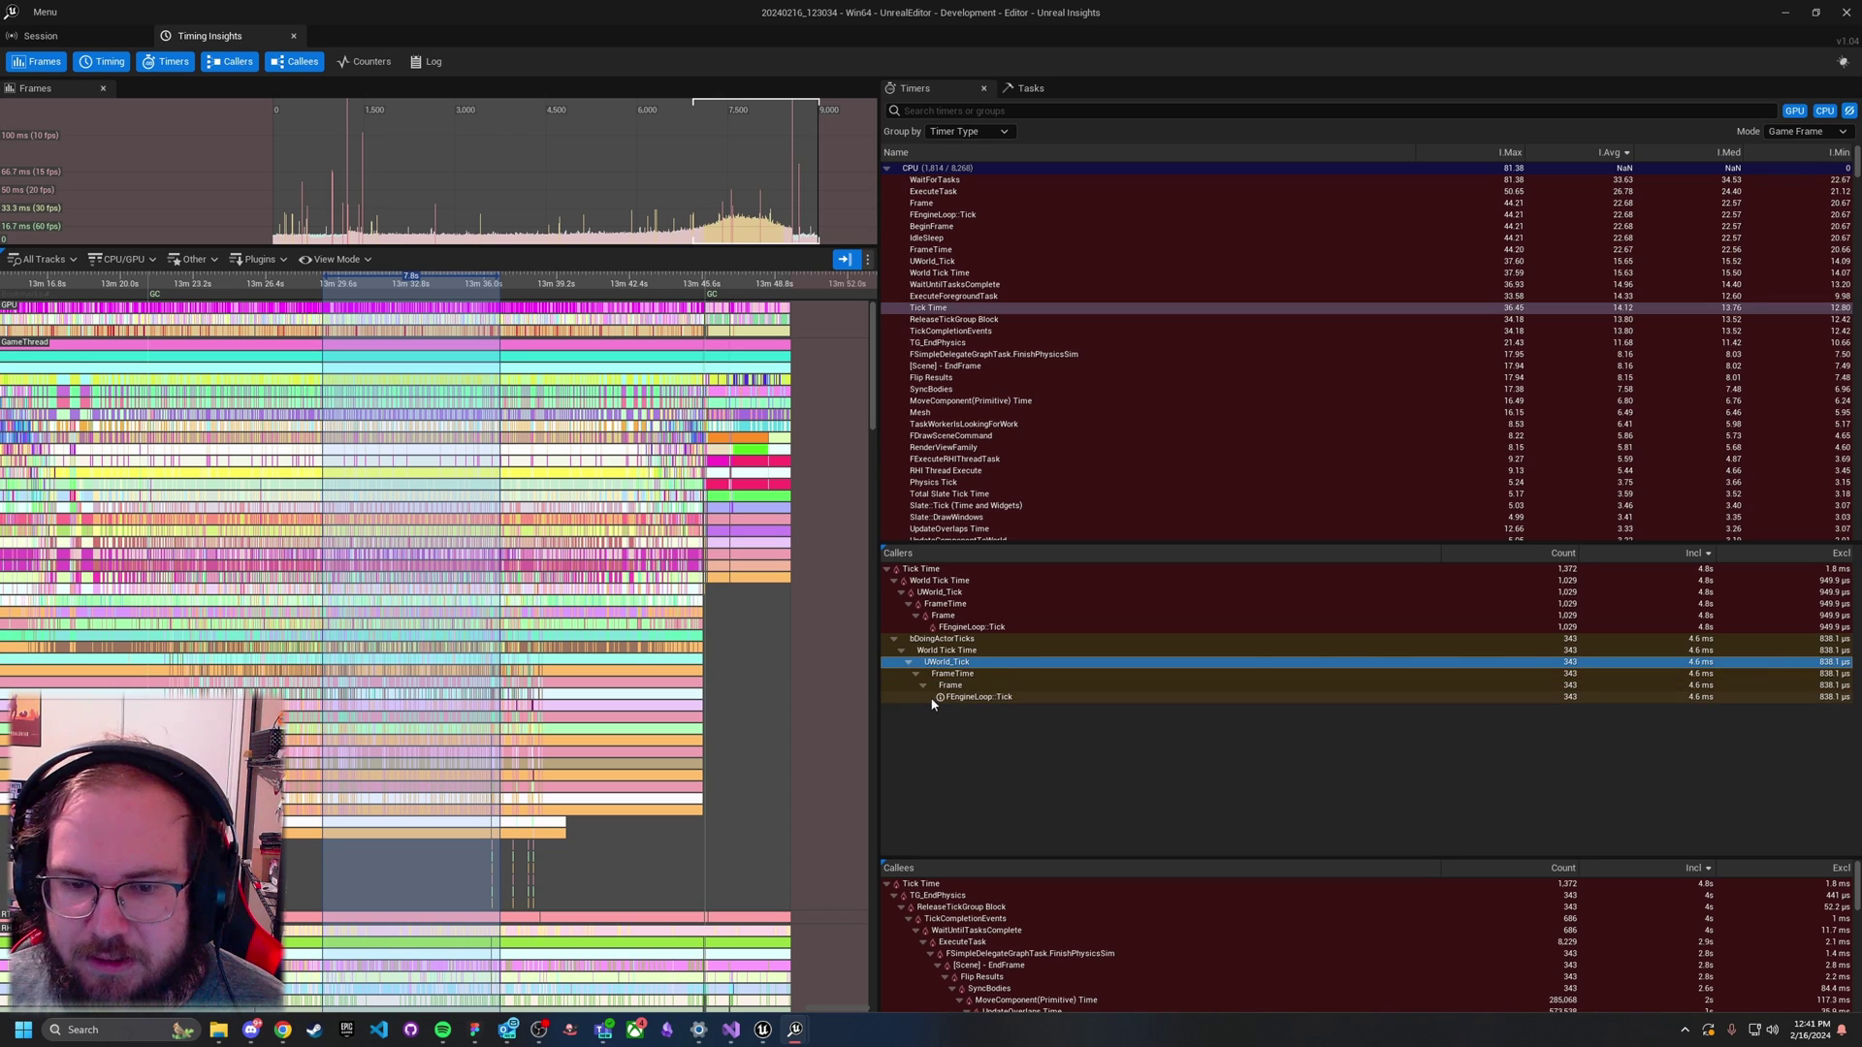
left_click(1359, 697)
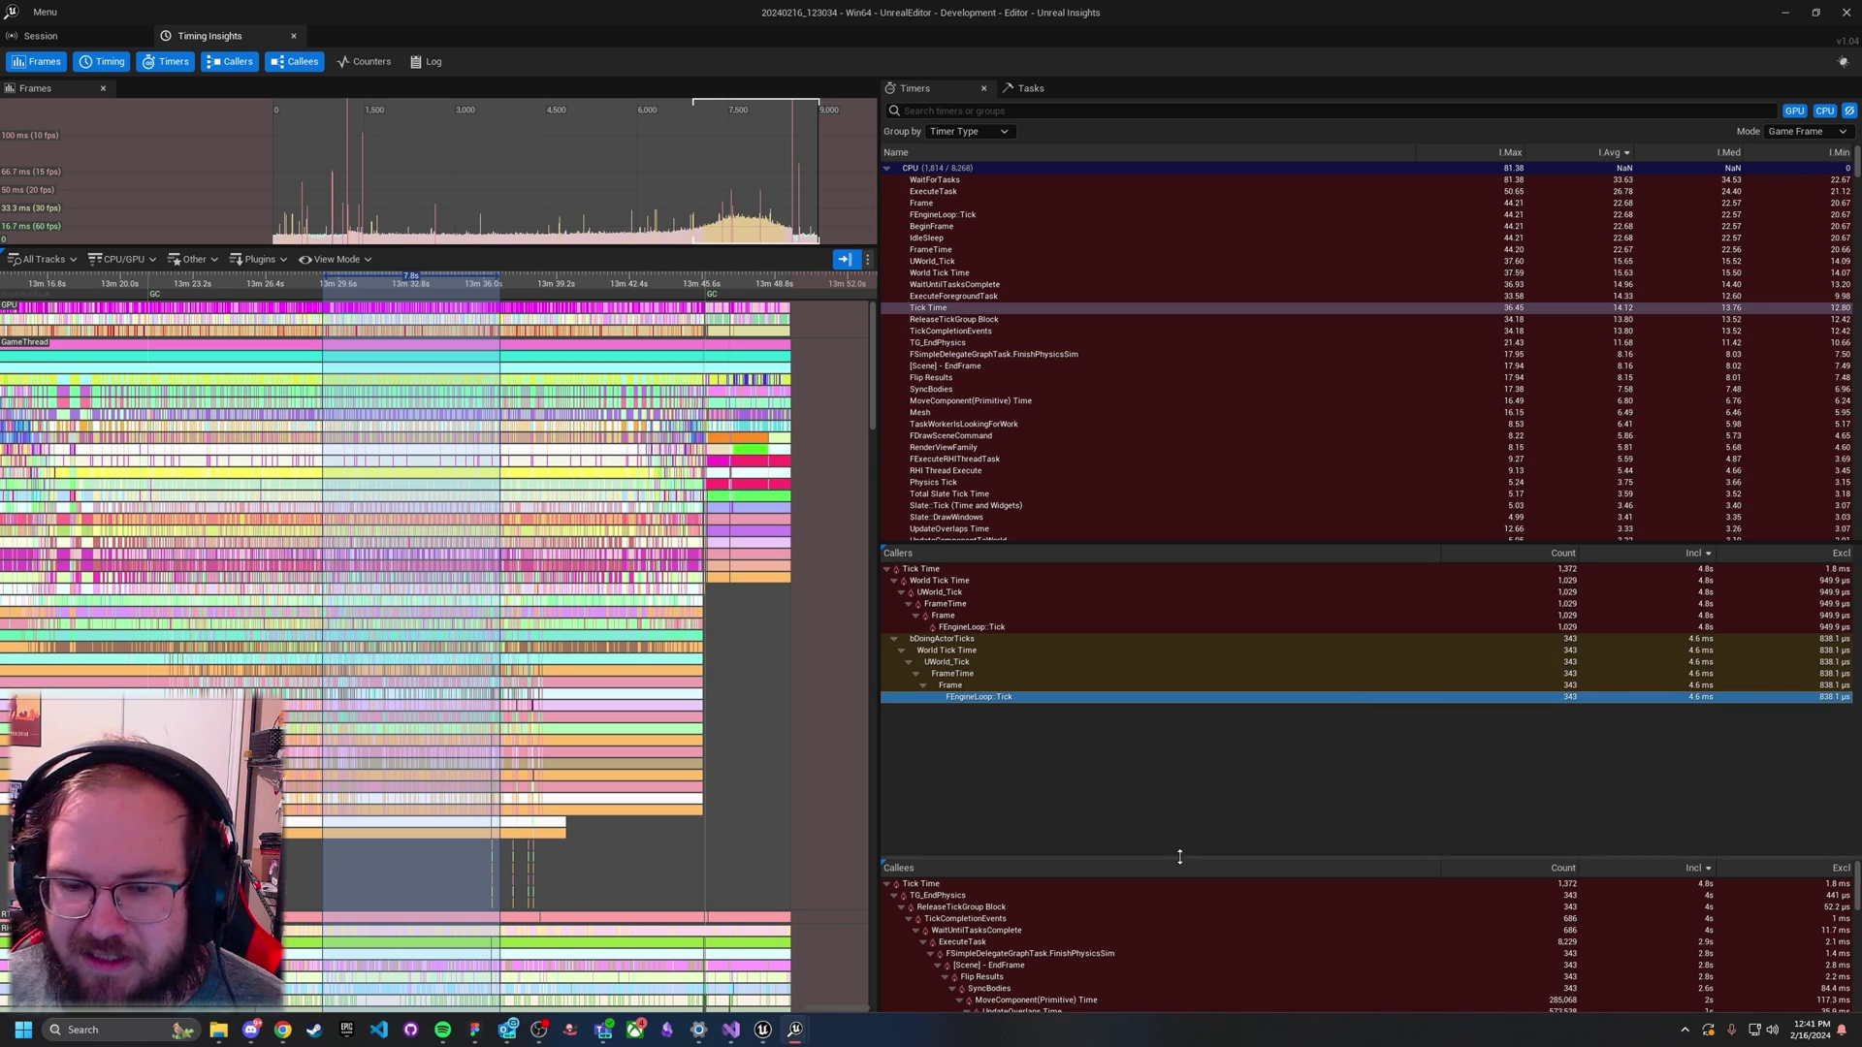
Step: Enlarge the Callees tree and expand Mesh to show PerformOverlapQuery Time's callees
left_click_drag(1176, 857, 1178, 385)
left_click_drag(1164, 603, 1161, 479)
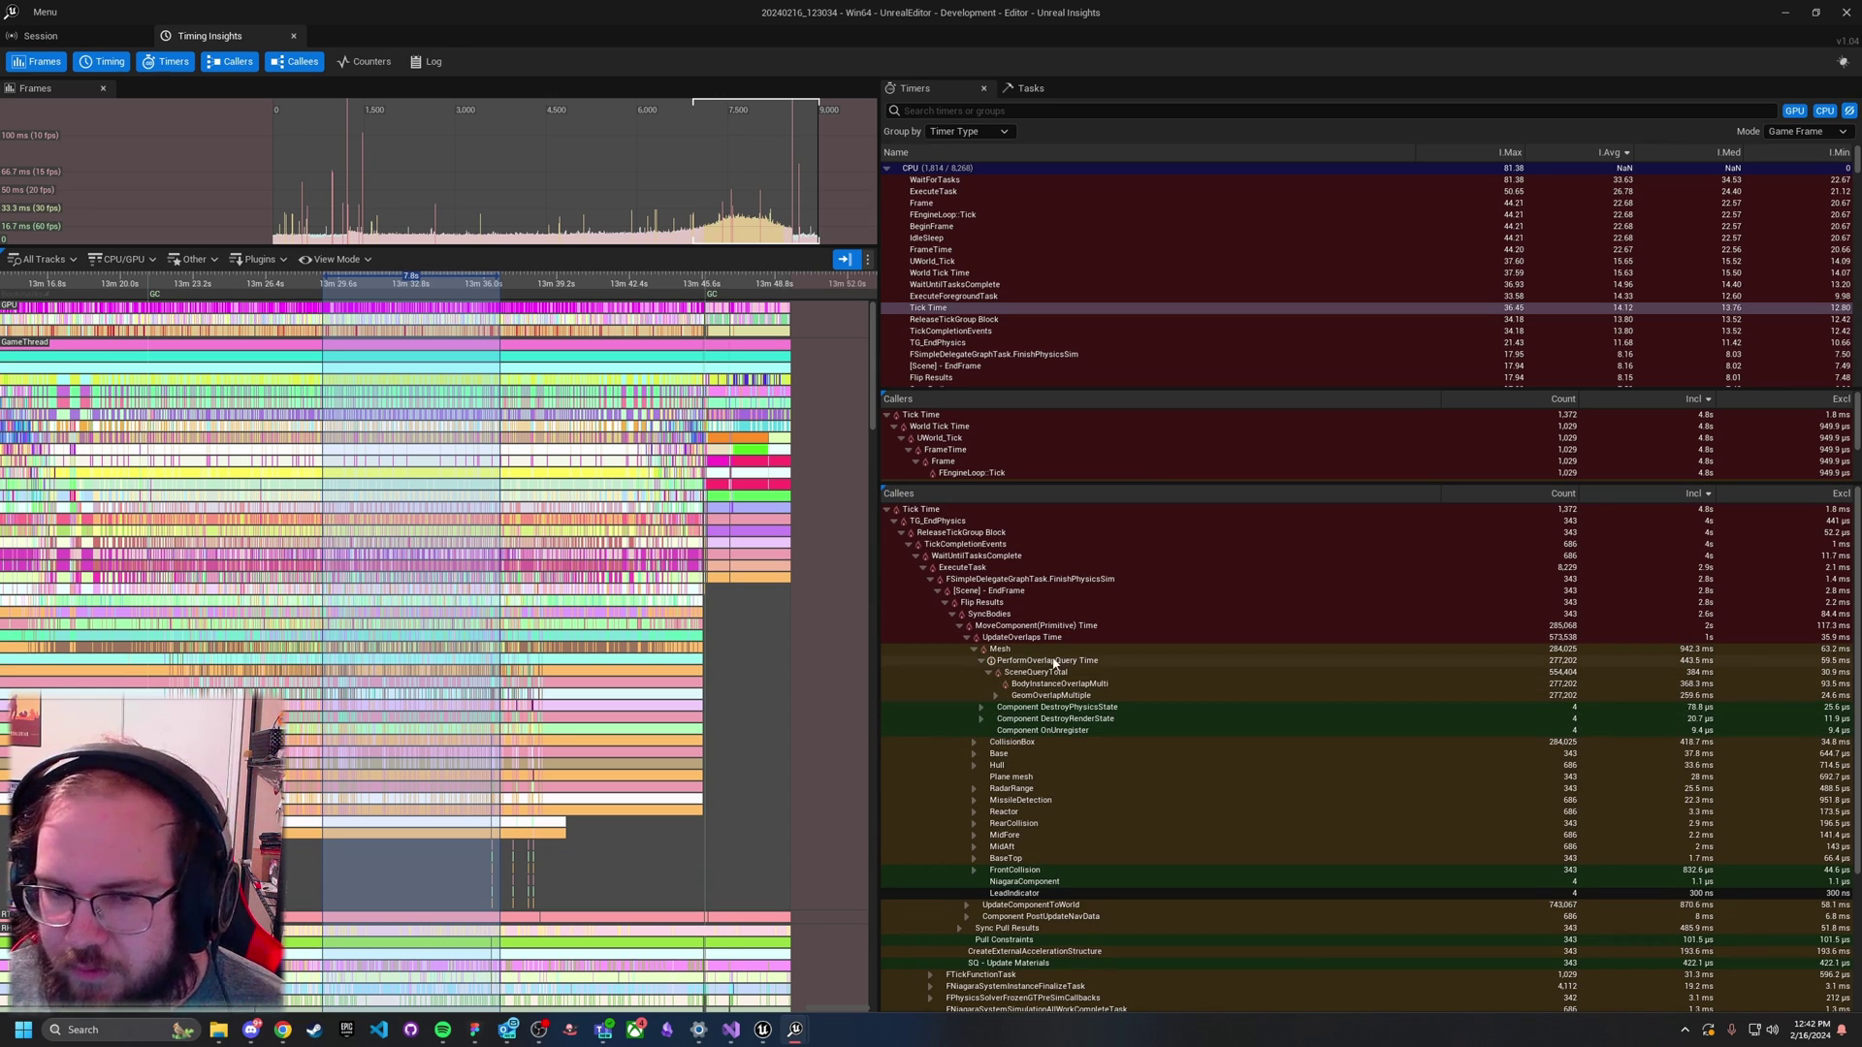
left_click(974, 650)
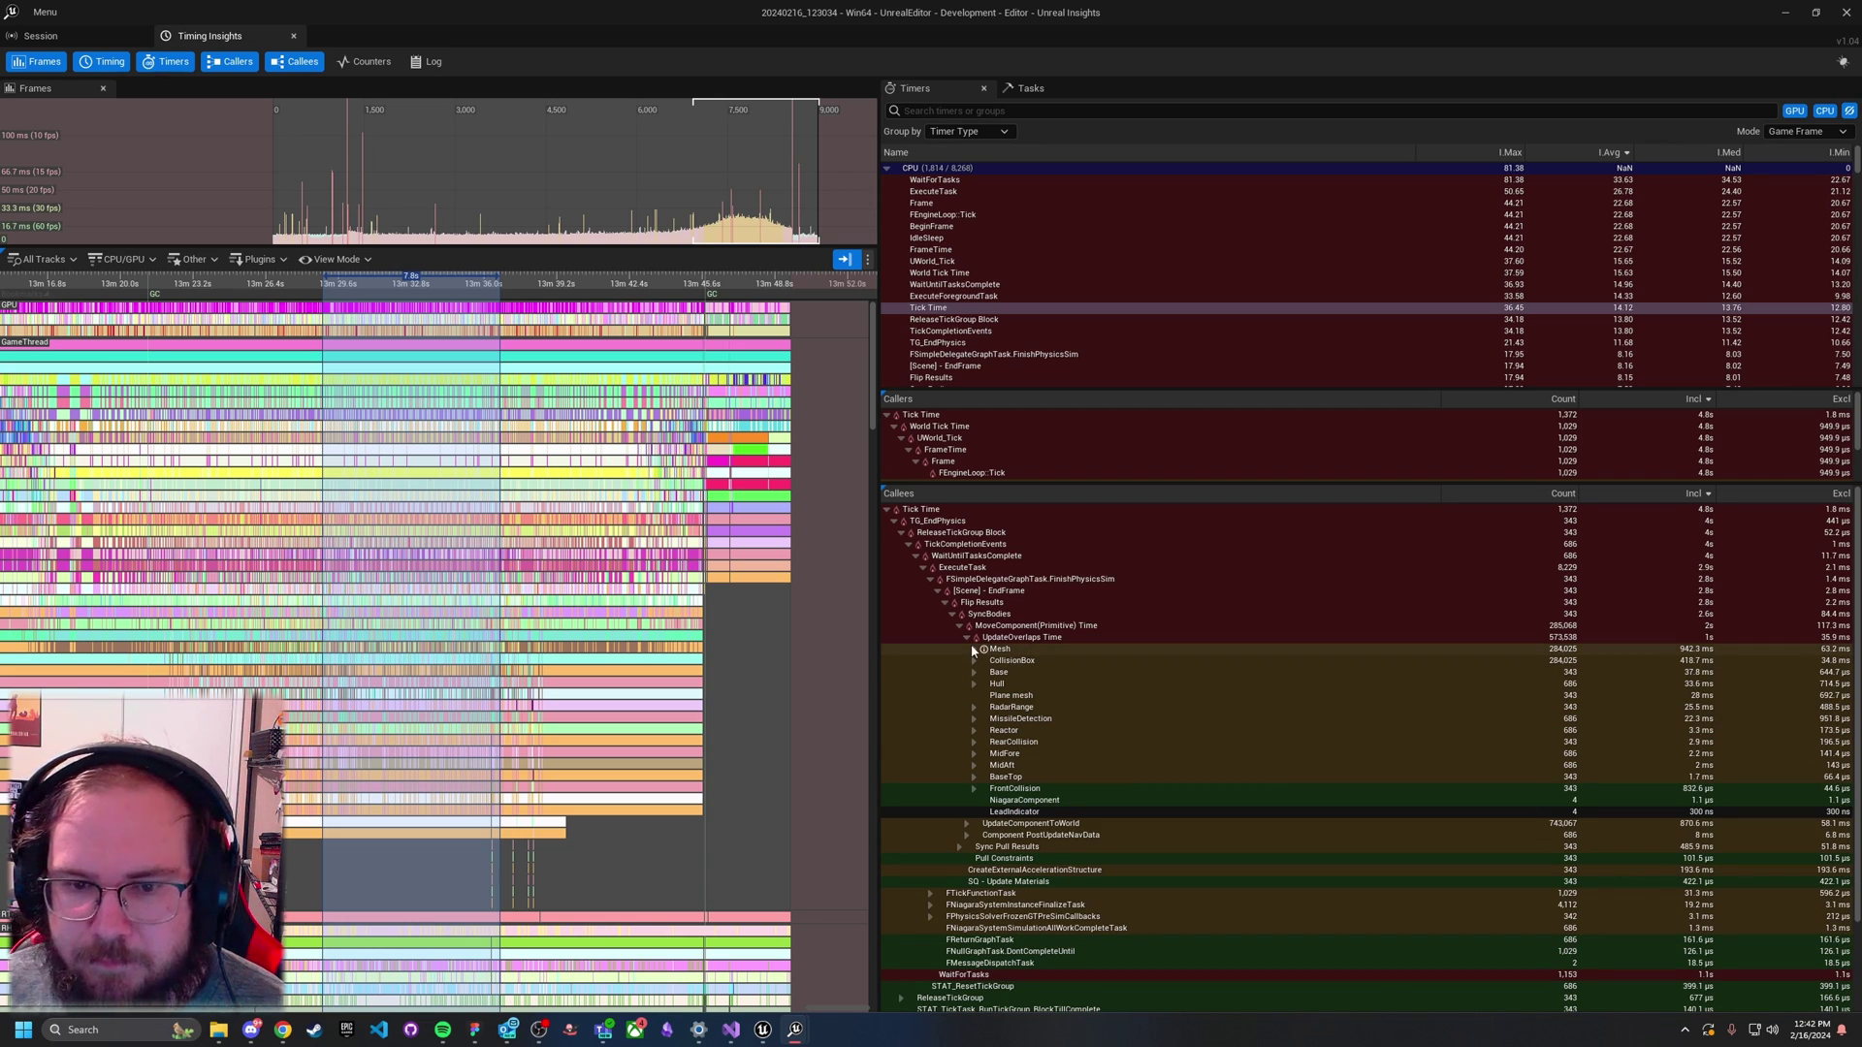
left_click(973, 650)
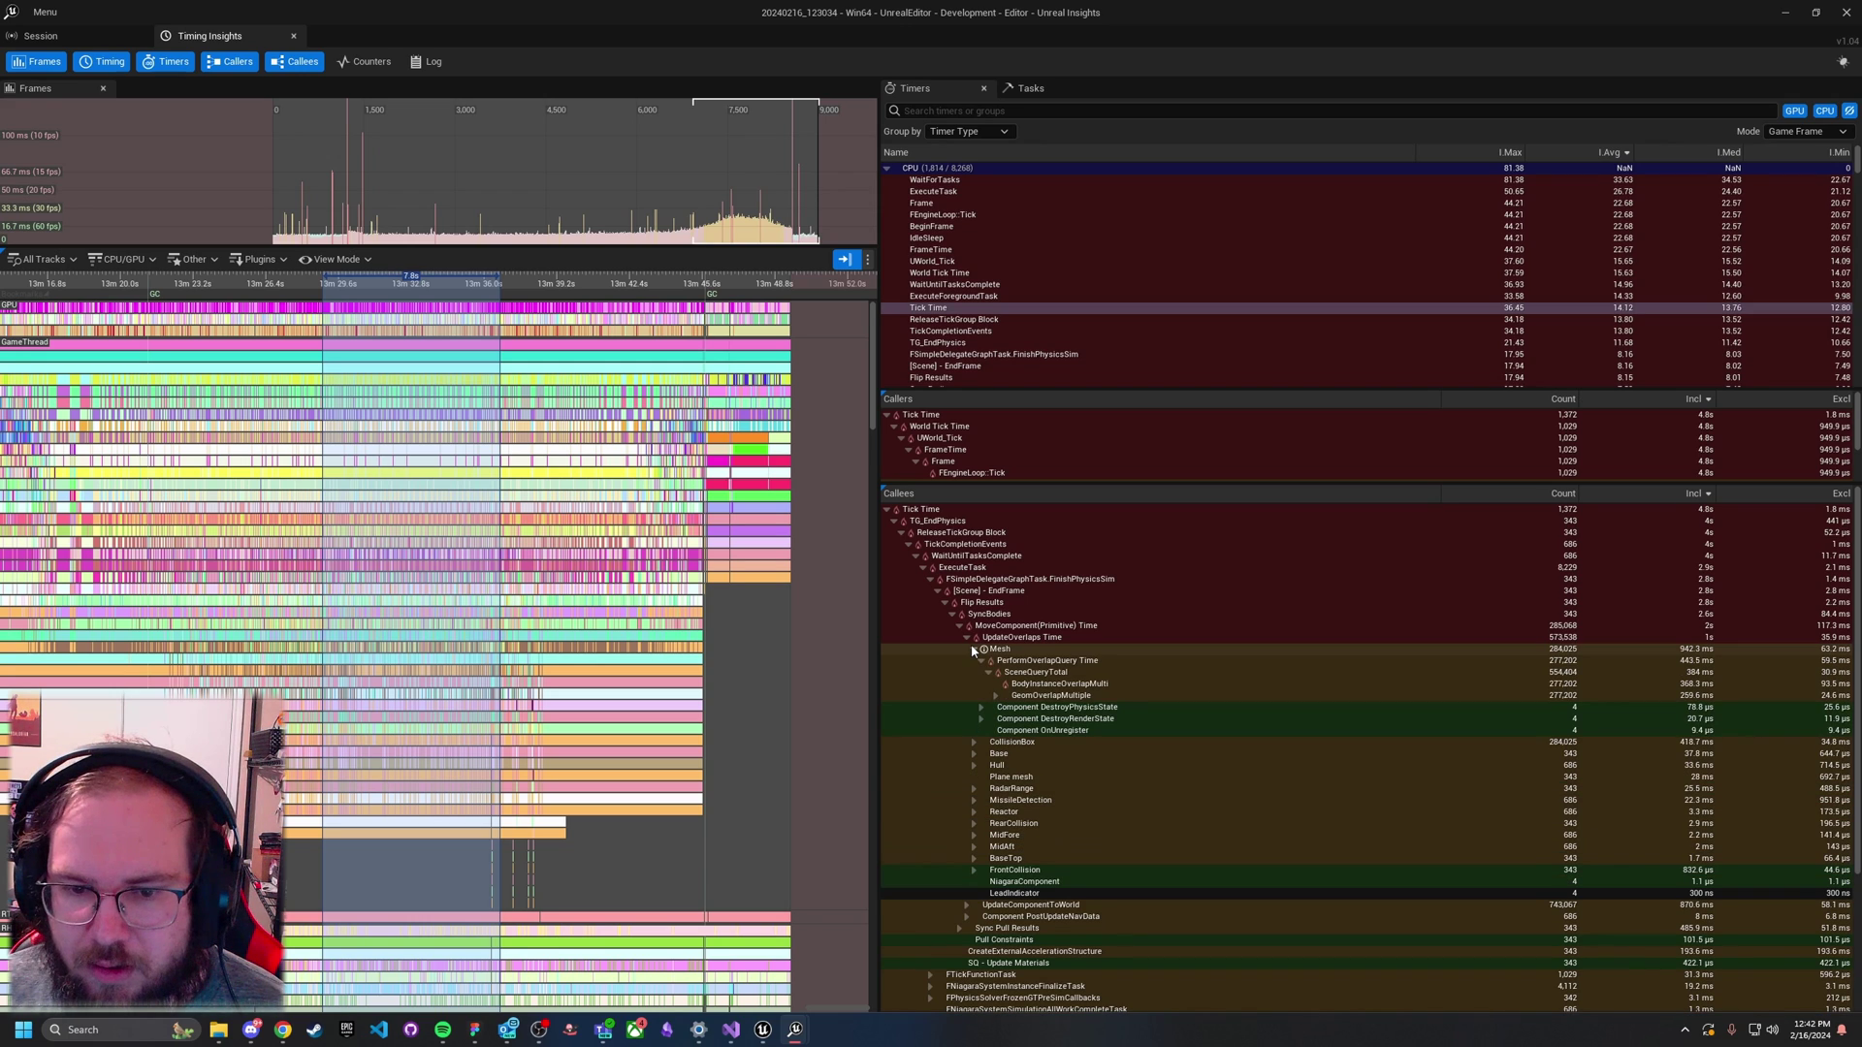
left_click(983, 662)
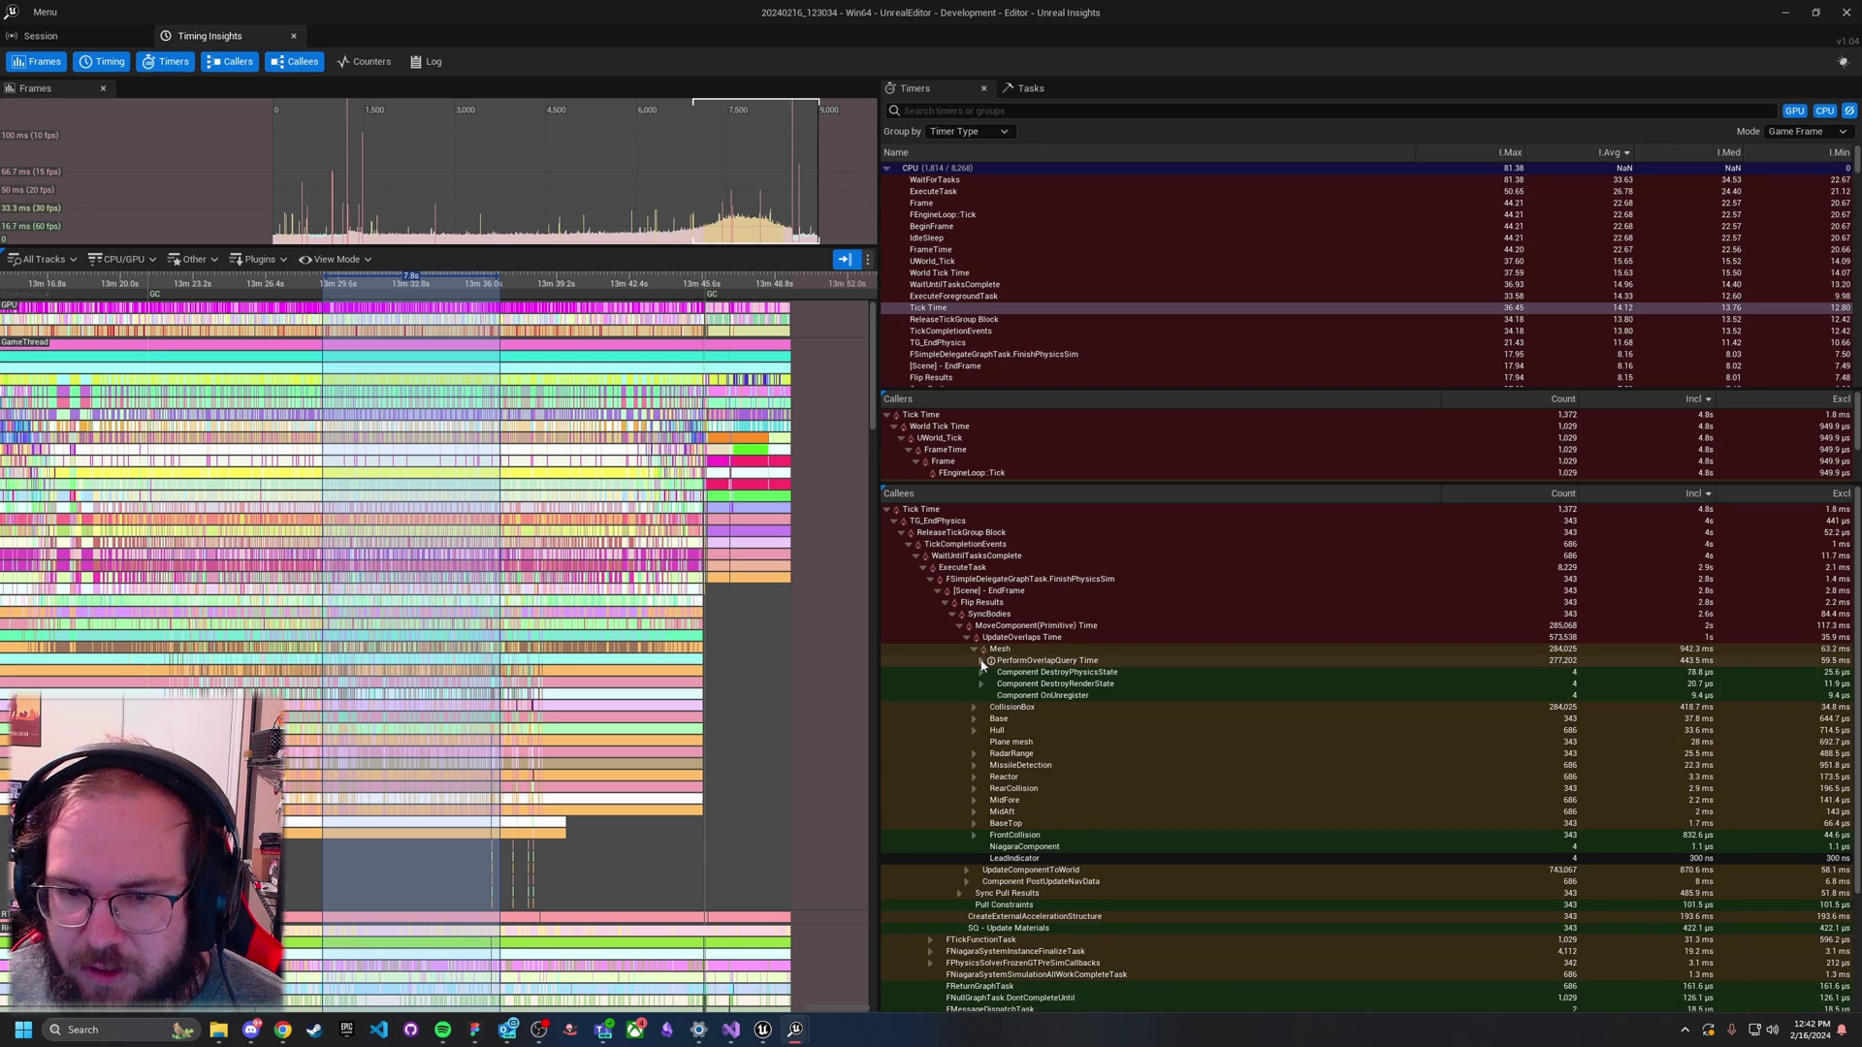
left_click(1057, 662)
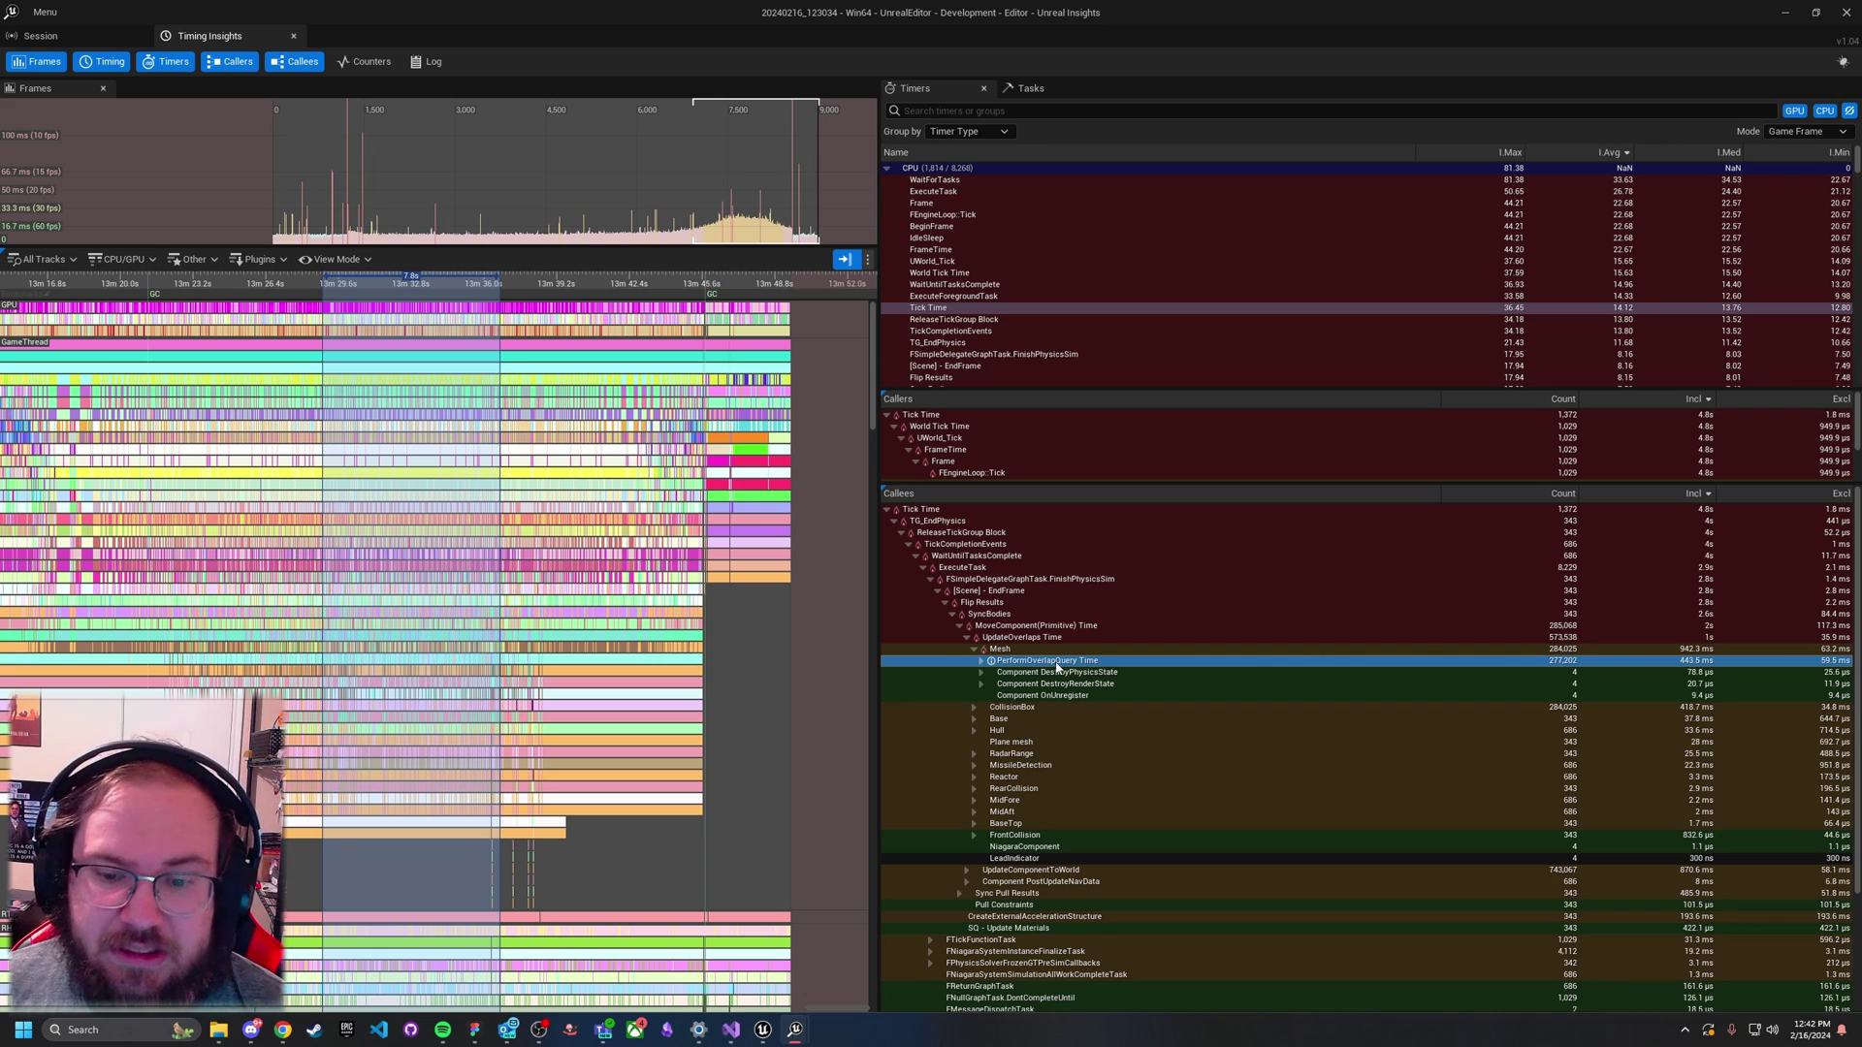
left_click(981, 663)
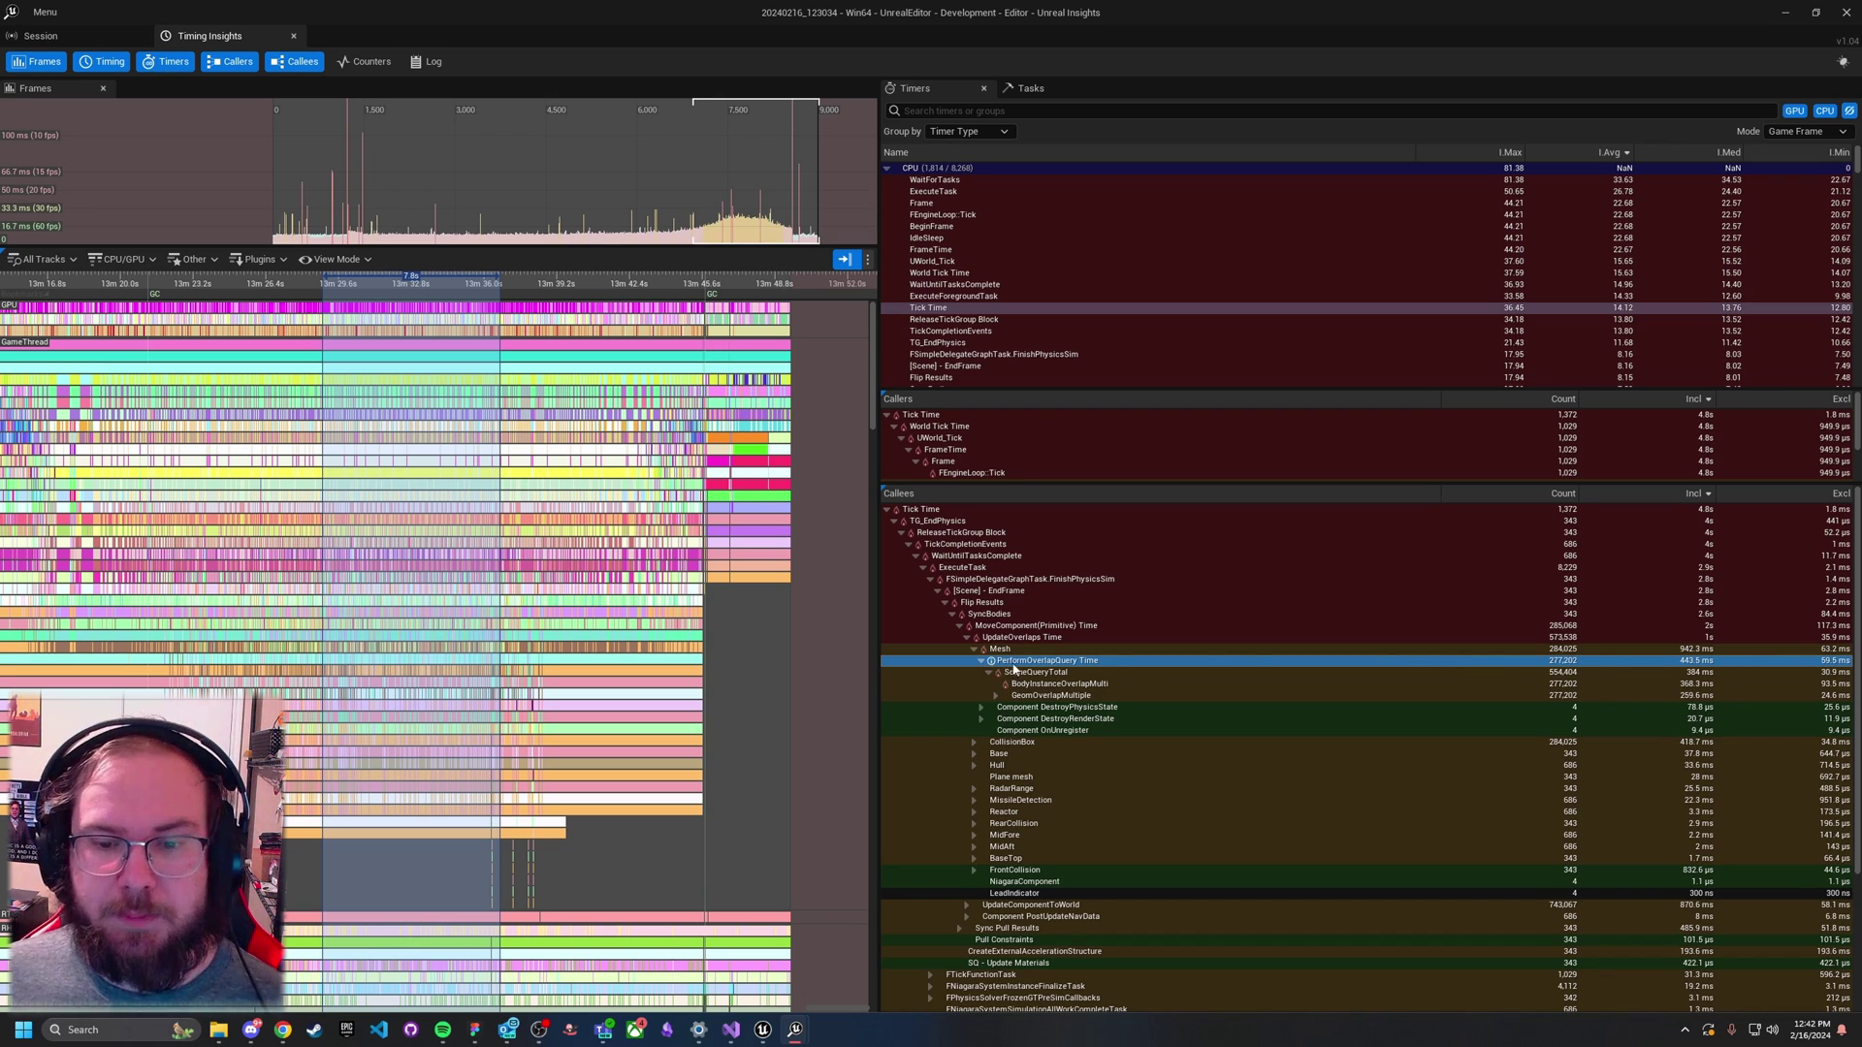
Step: Expand GeomOverlapMultiple and UpdateOverlaps down to ConvertOverlap, then select the Mesh callee
left_click(1061, 674)
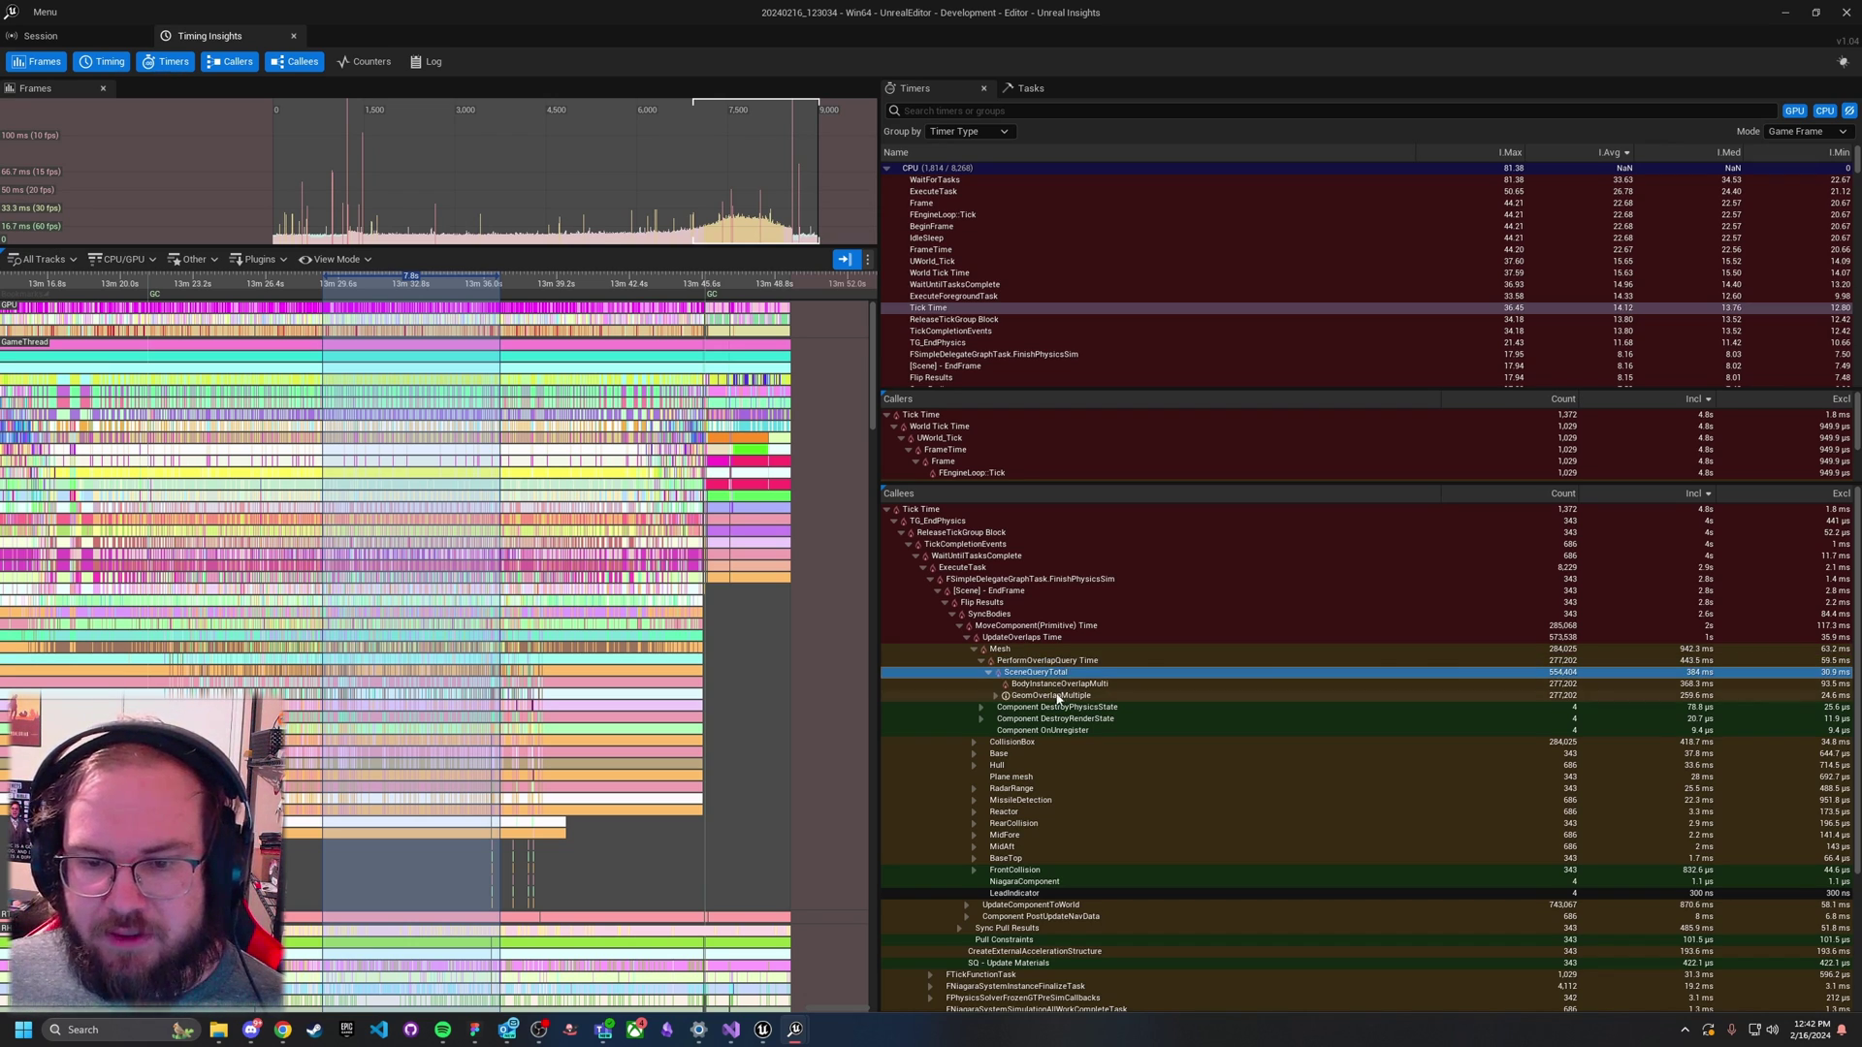
left_click(1010, 685)
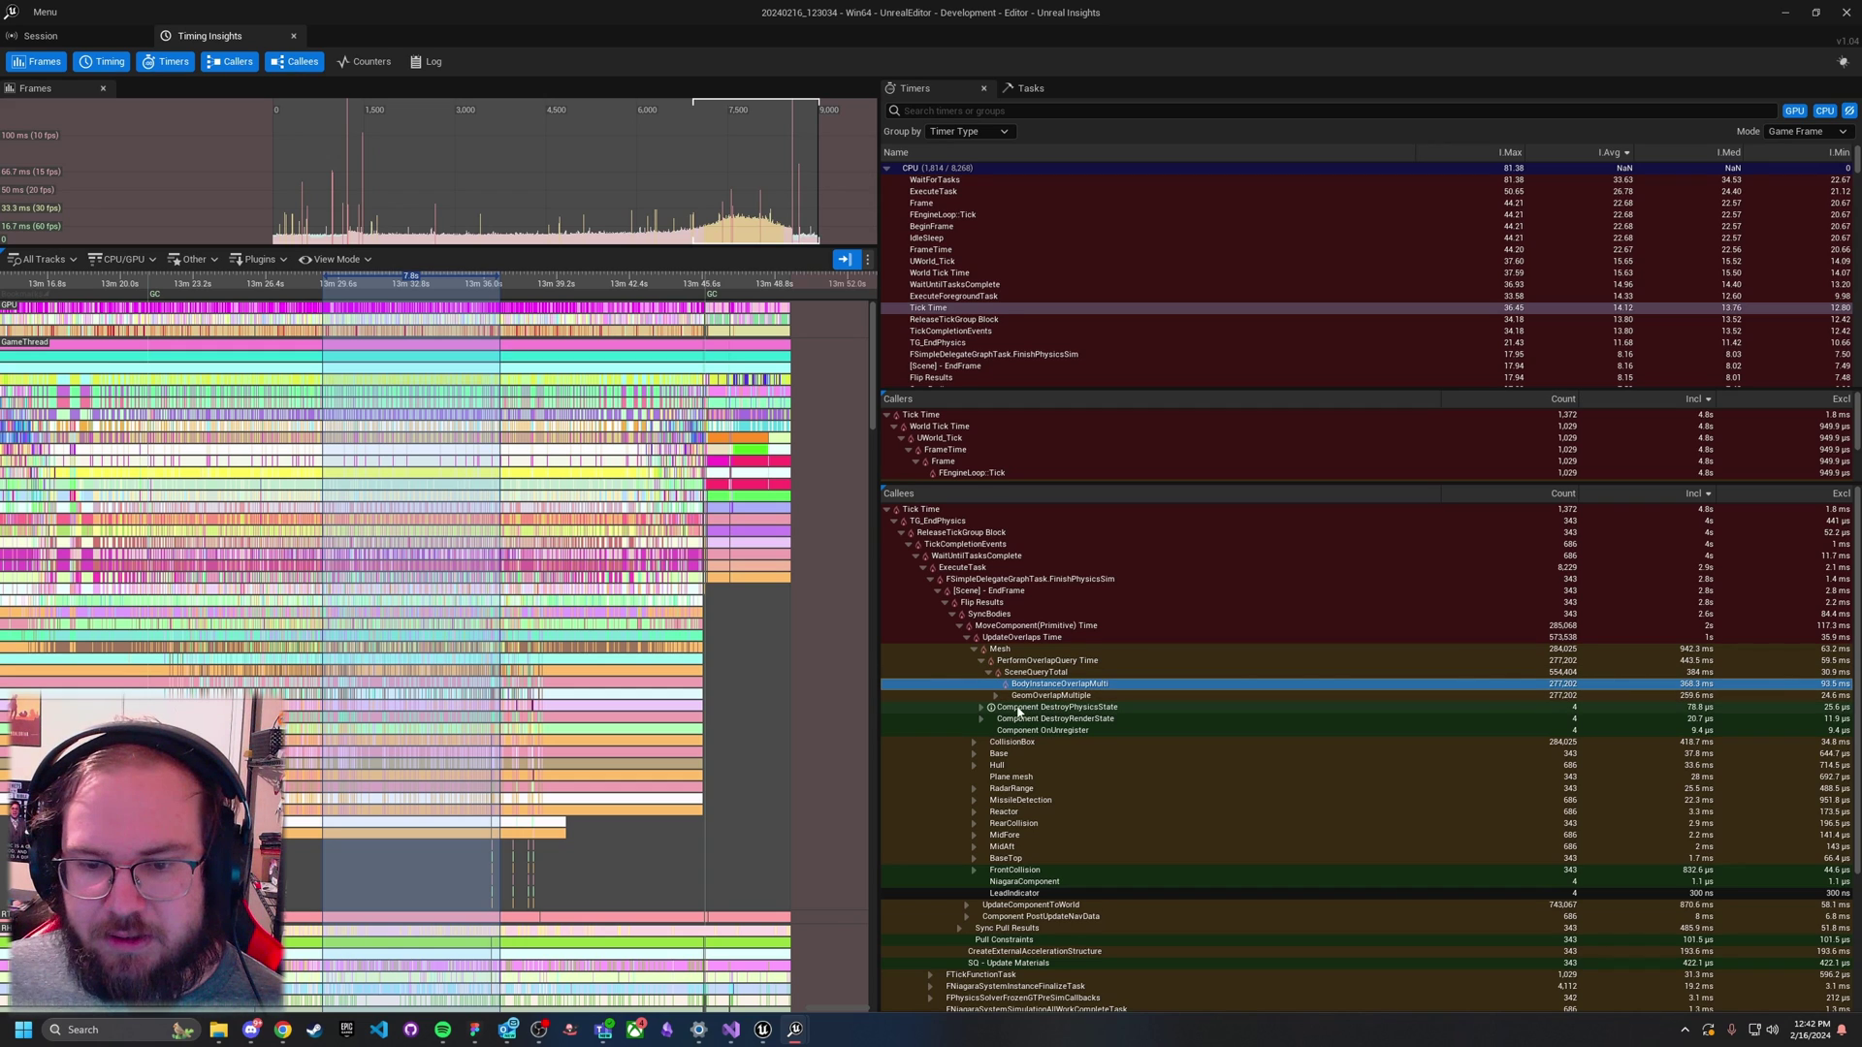
left_click(996, 695)
left_click(1005, 707)
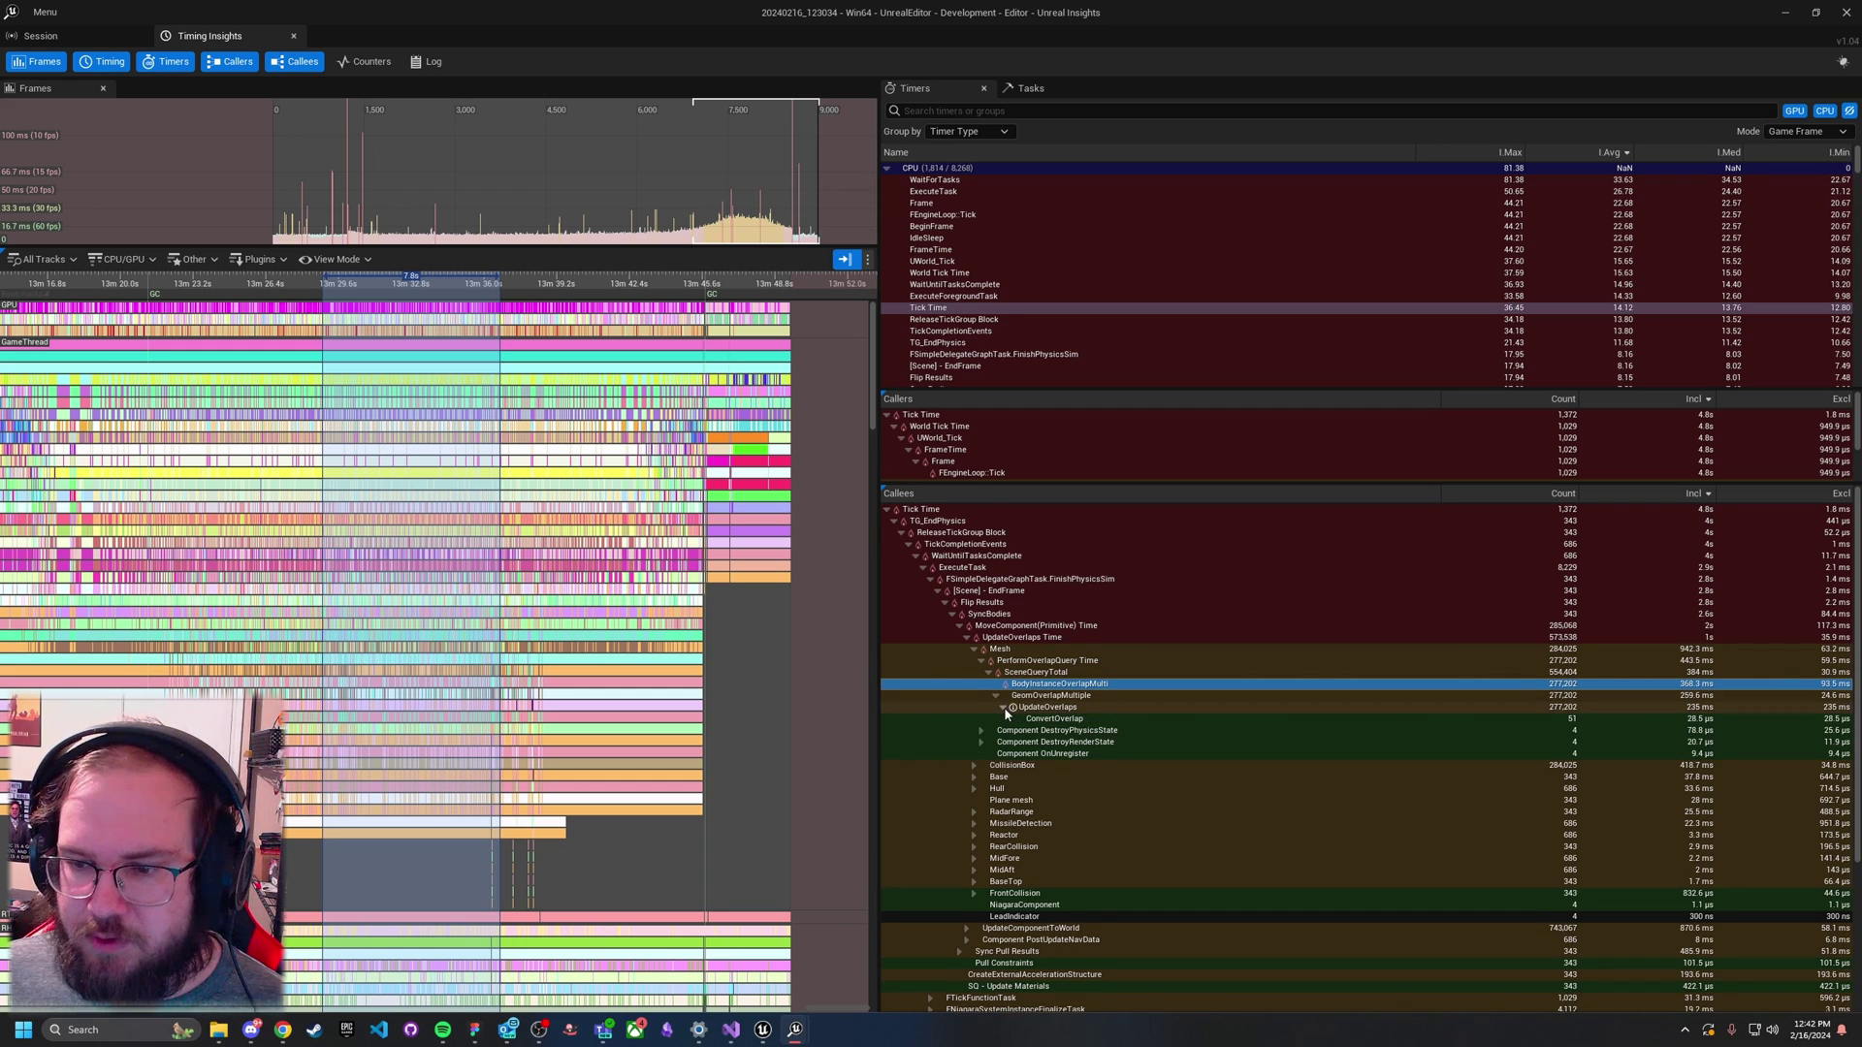
left_click(1050, 720)
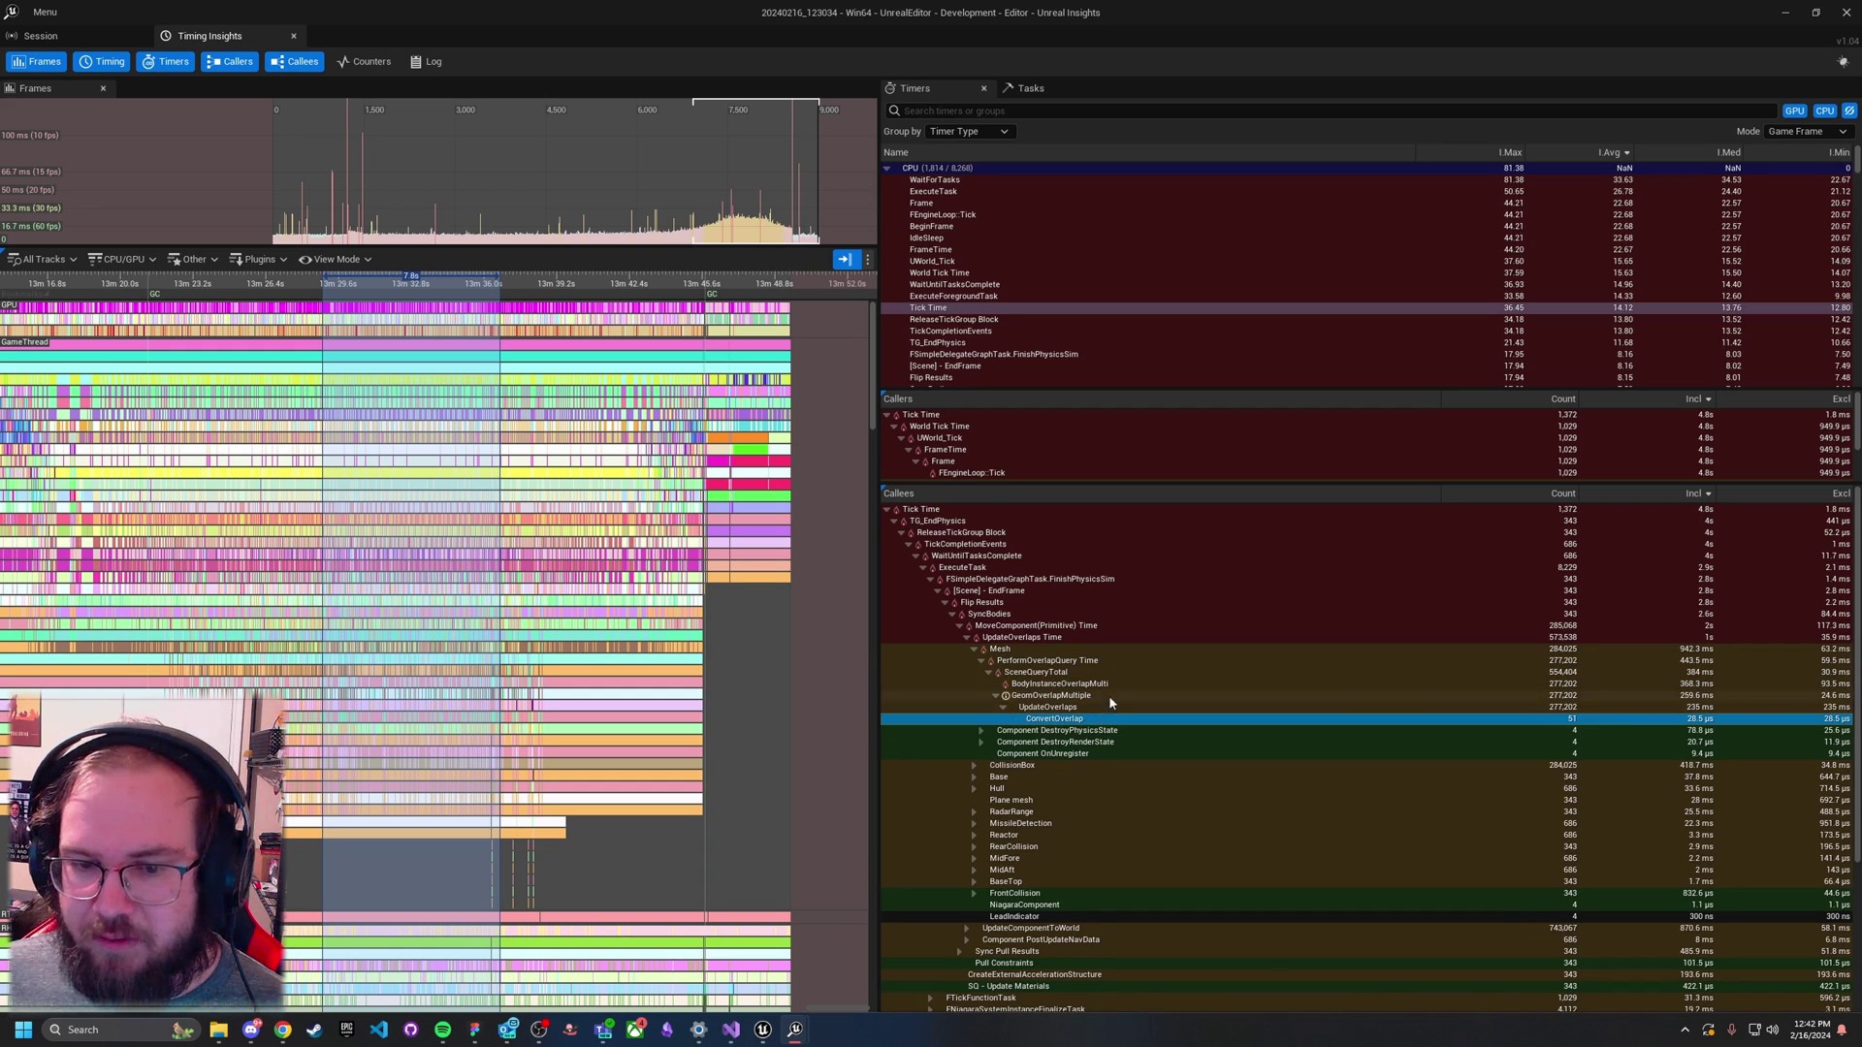
left_click(994, 649)
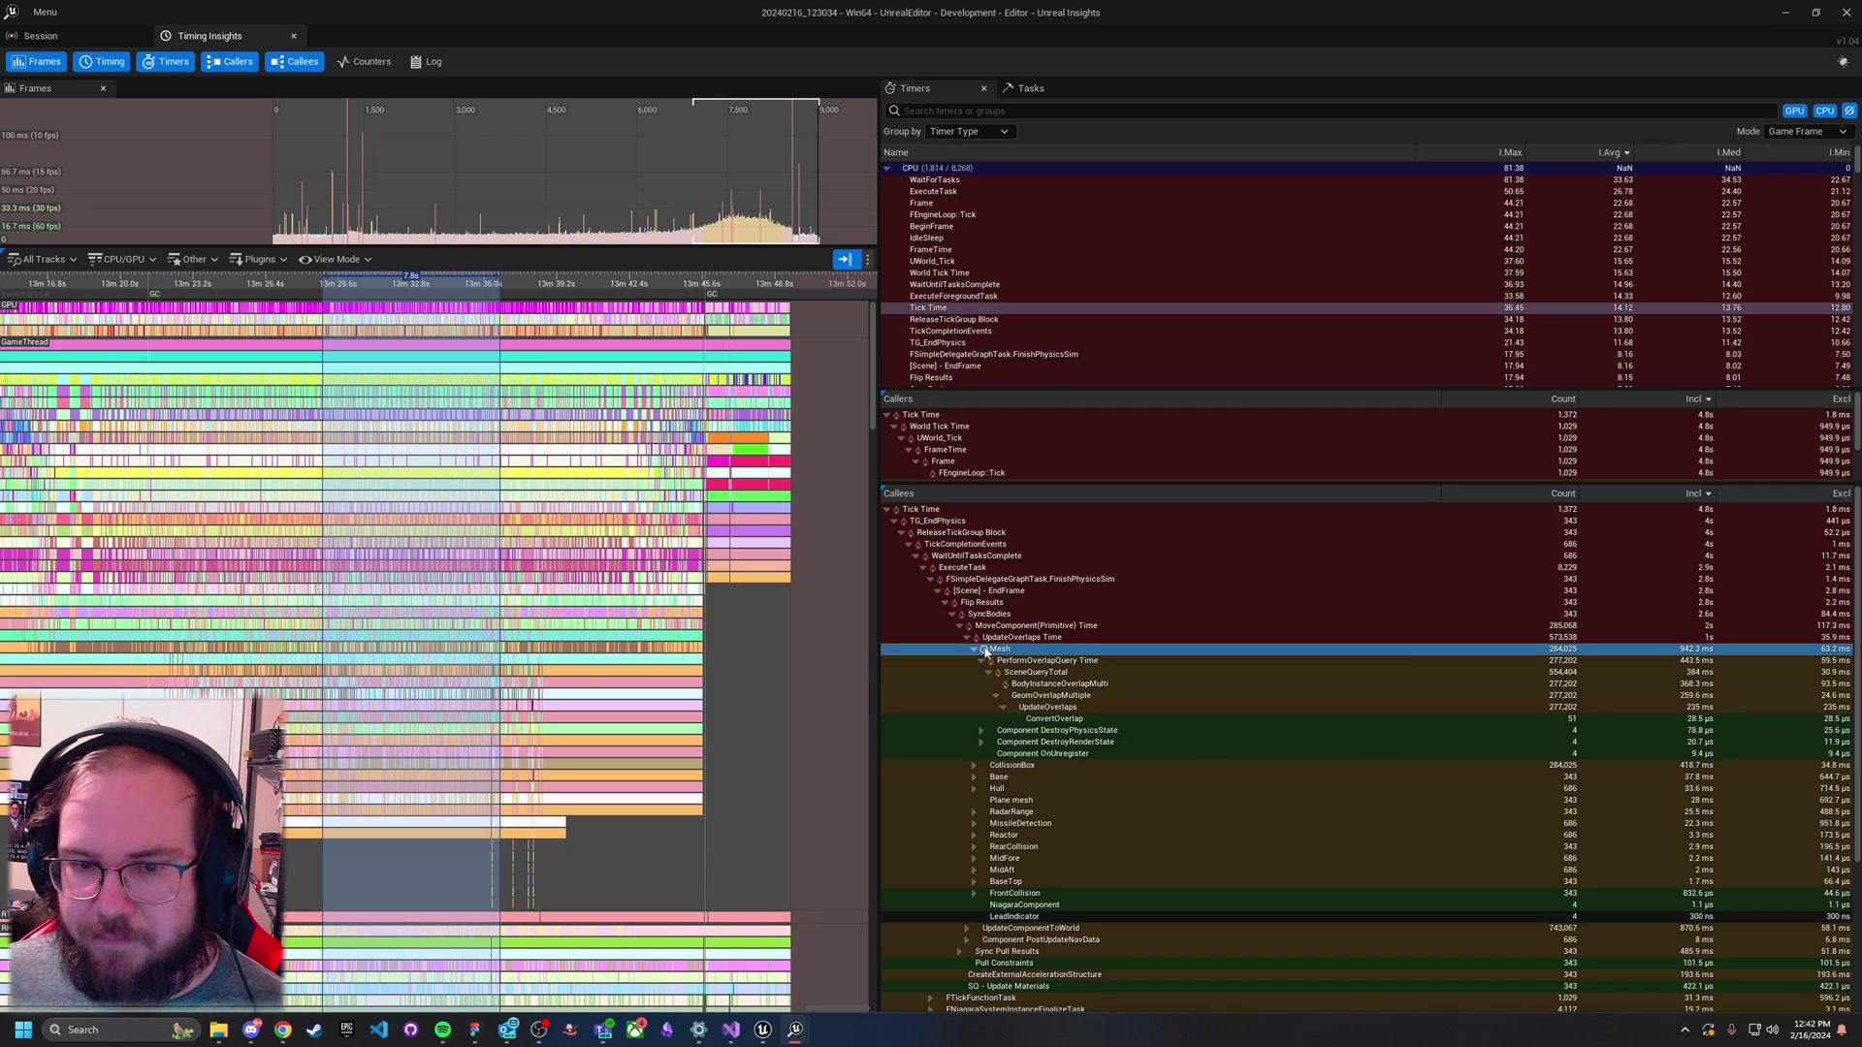
mouse_move(987, 652)
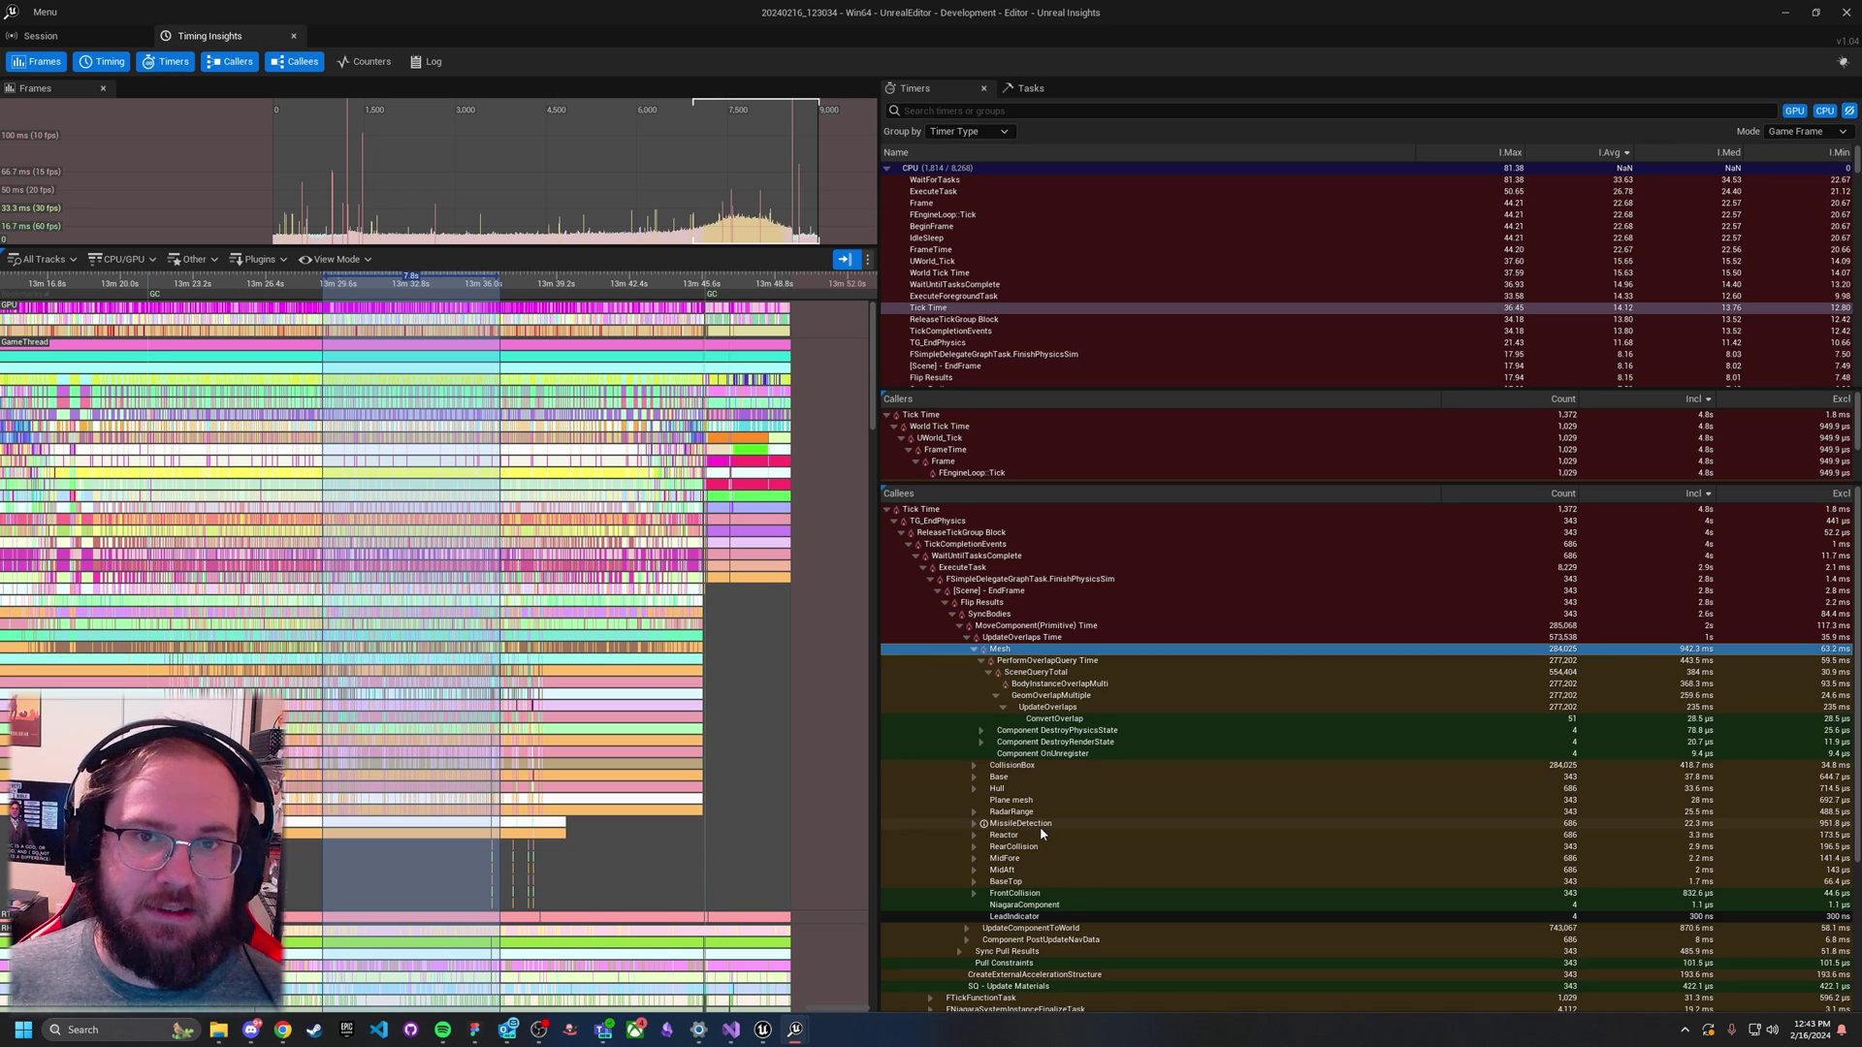
left_click(974, 835)
left_click(981, 847)
left_click(974, 835)
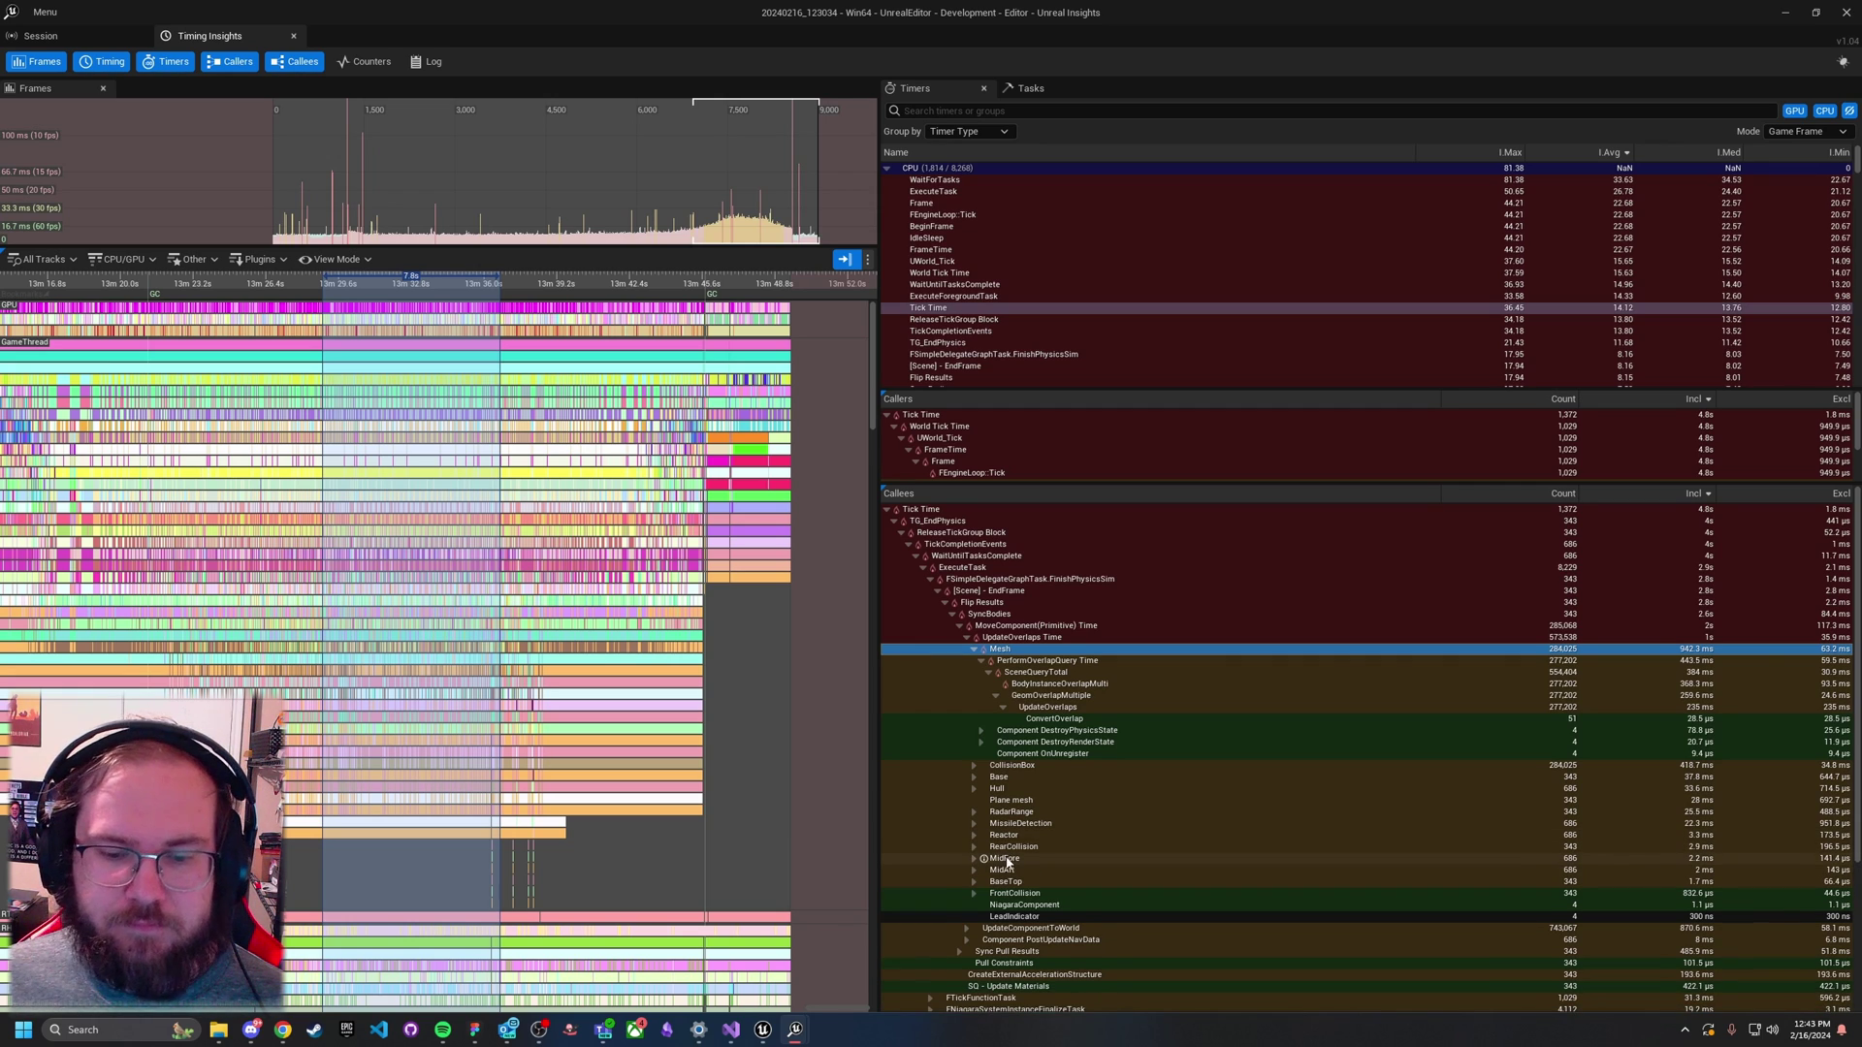
left_click(1009, 859)
left_click(1014, 870)
left_click(1018, 883)
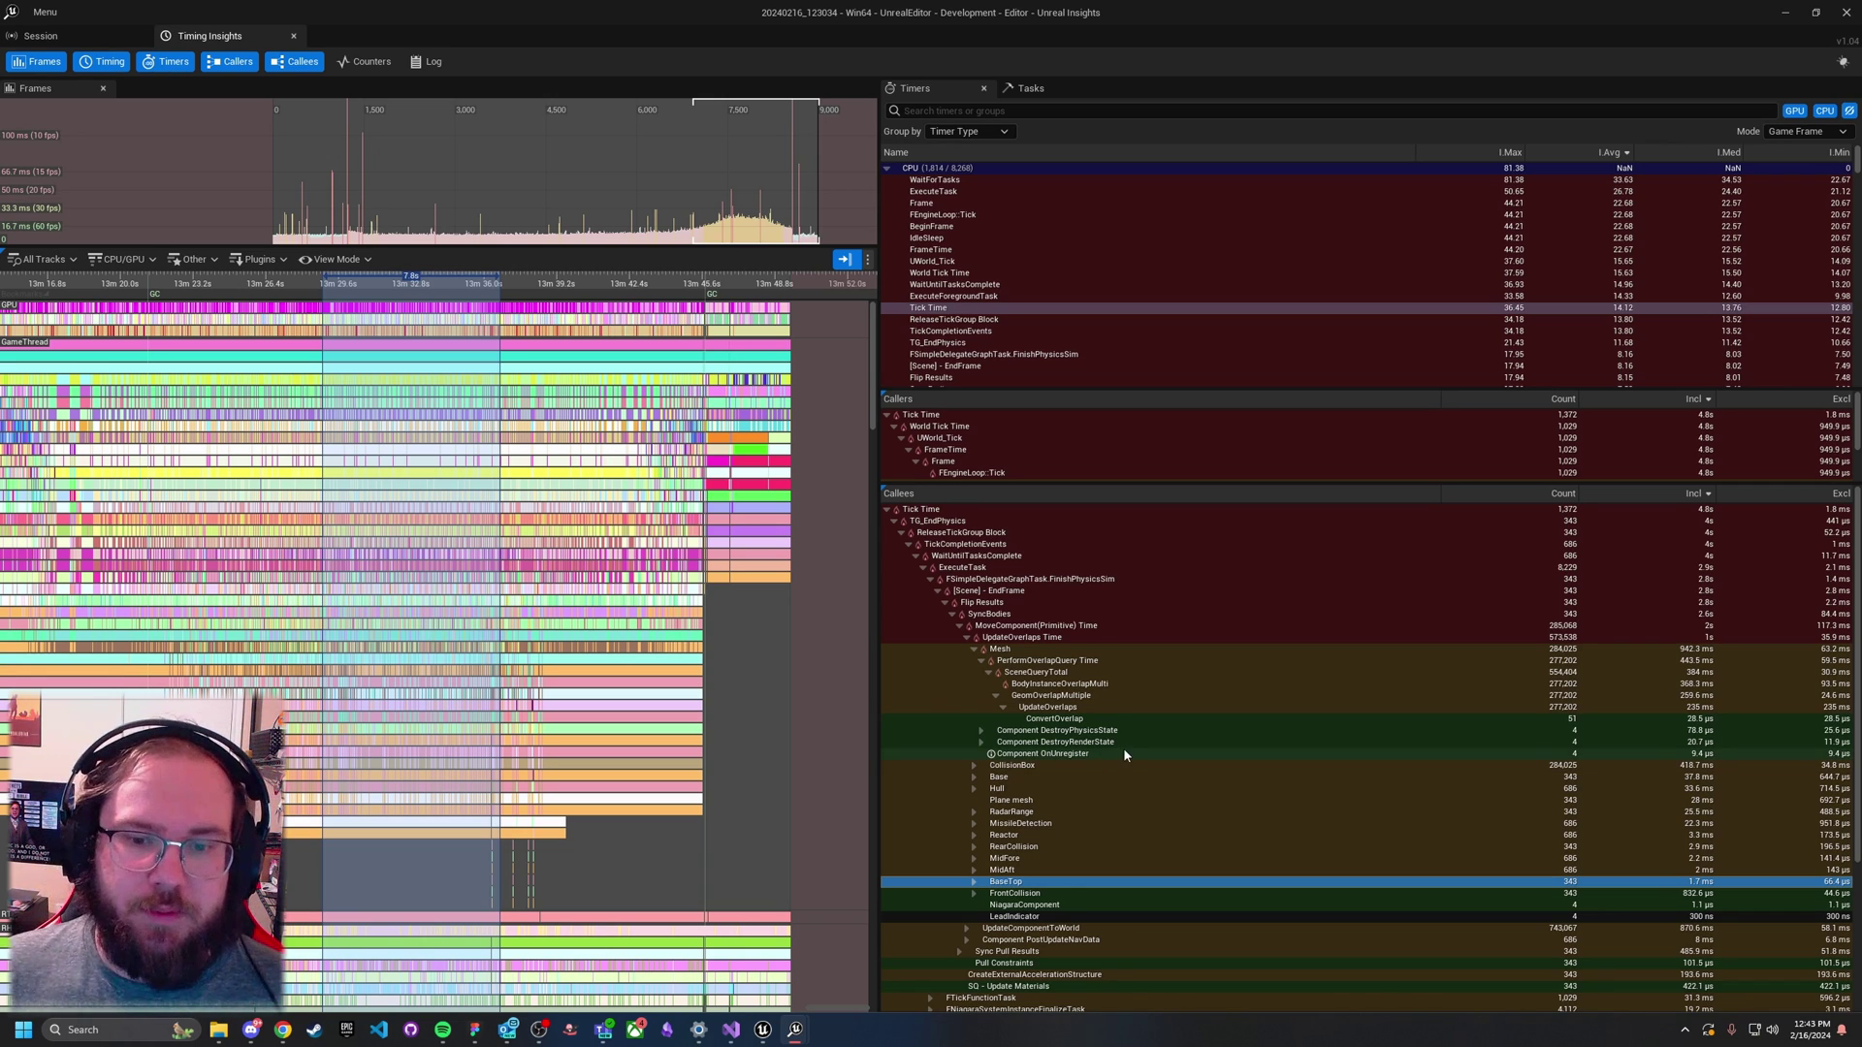
scroll(1156, 766, "down", 3)
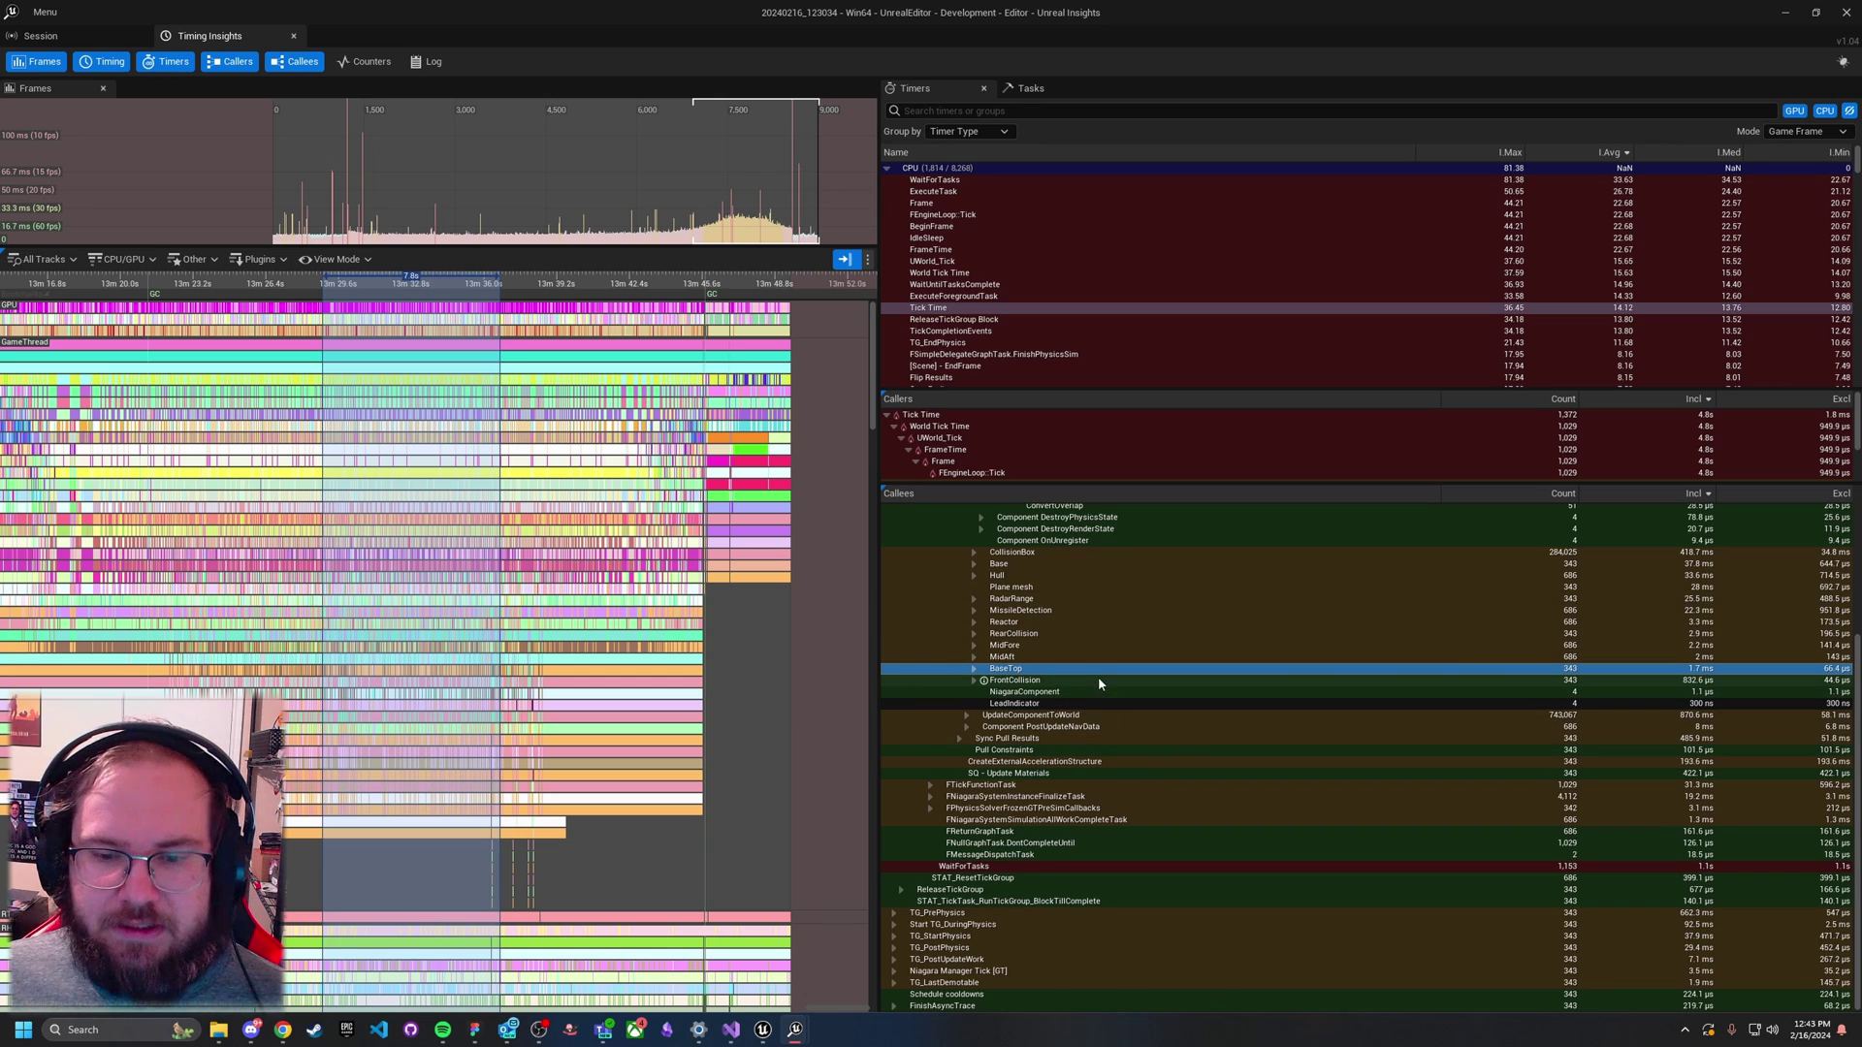
left_click(1028, 704)
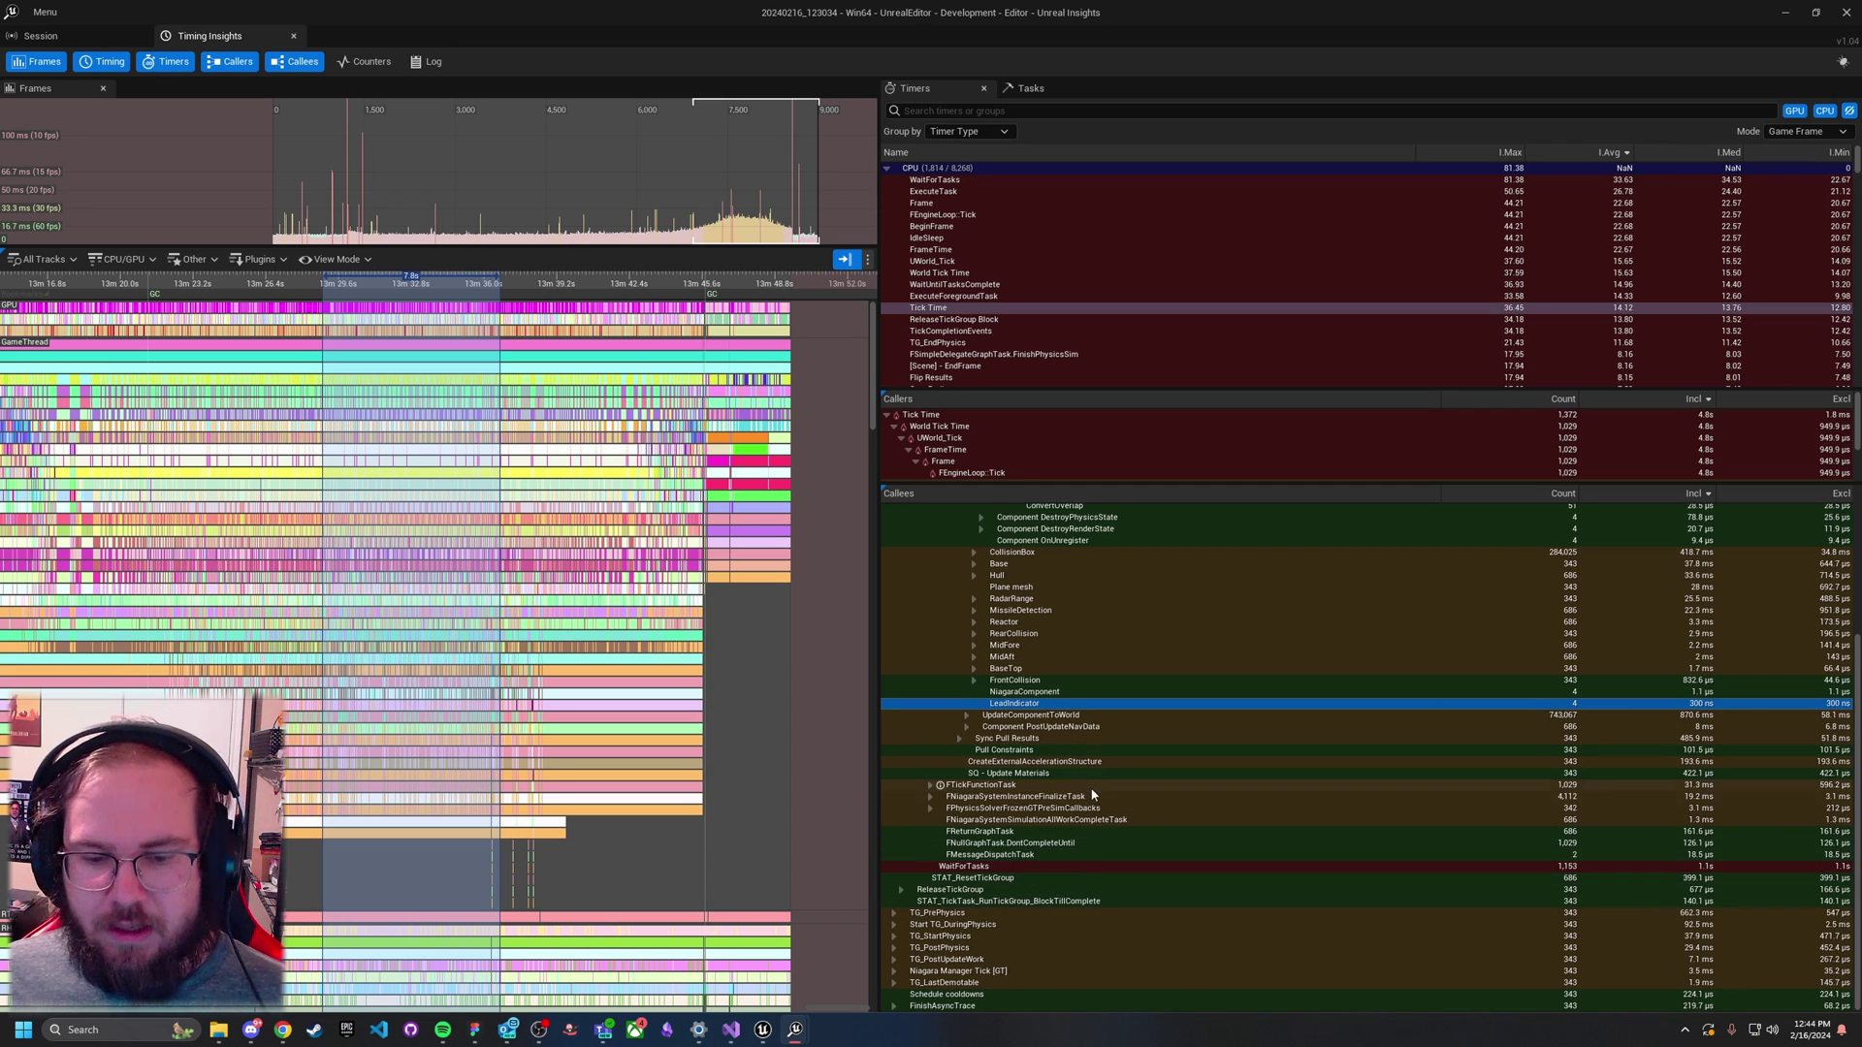
Step: Select ParallelFor in the Timers list and resize the Timers, Callers and Callees panels around it
scroll(1093, 793, "up", 6)
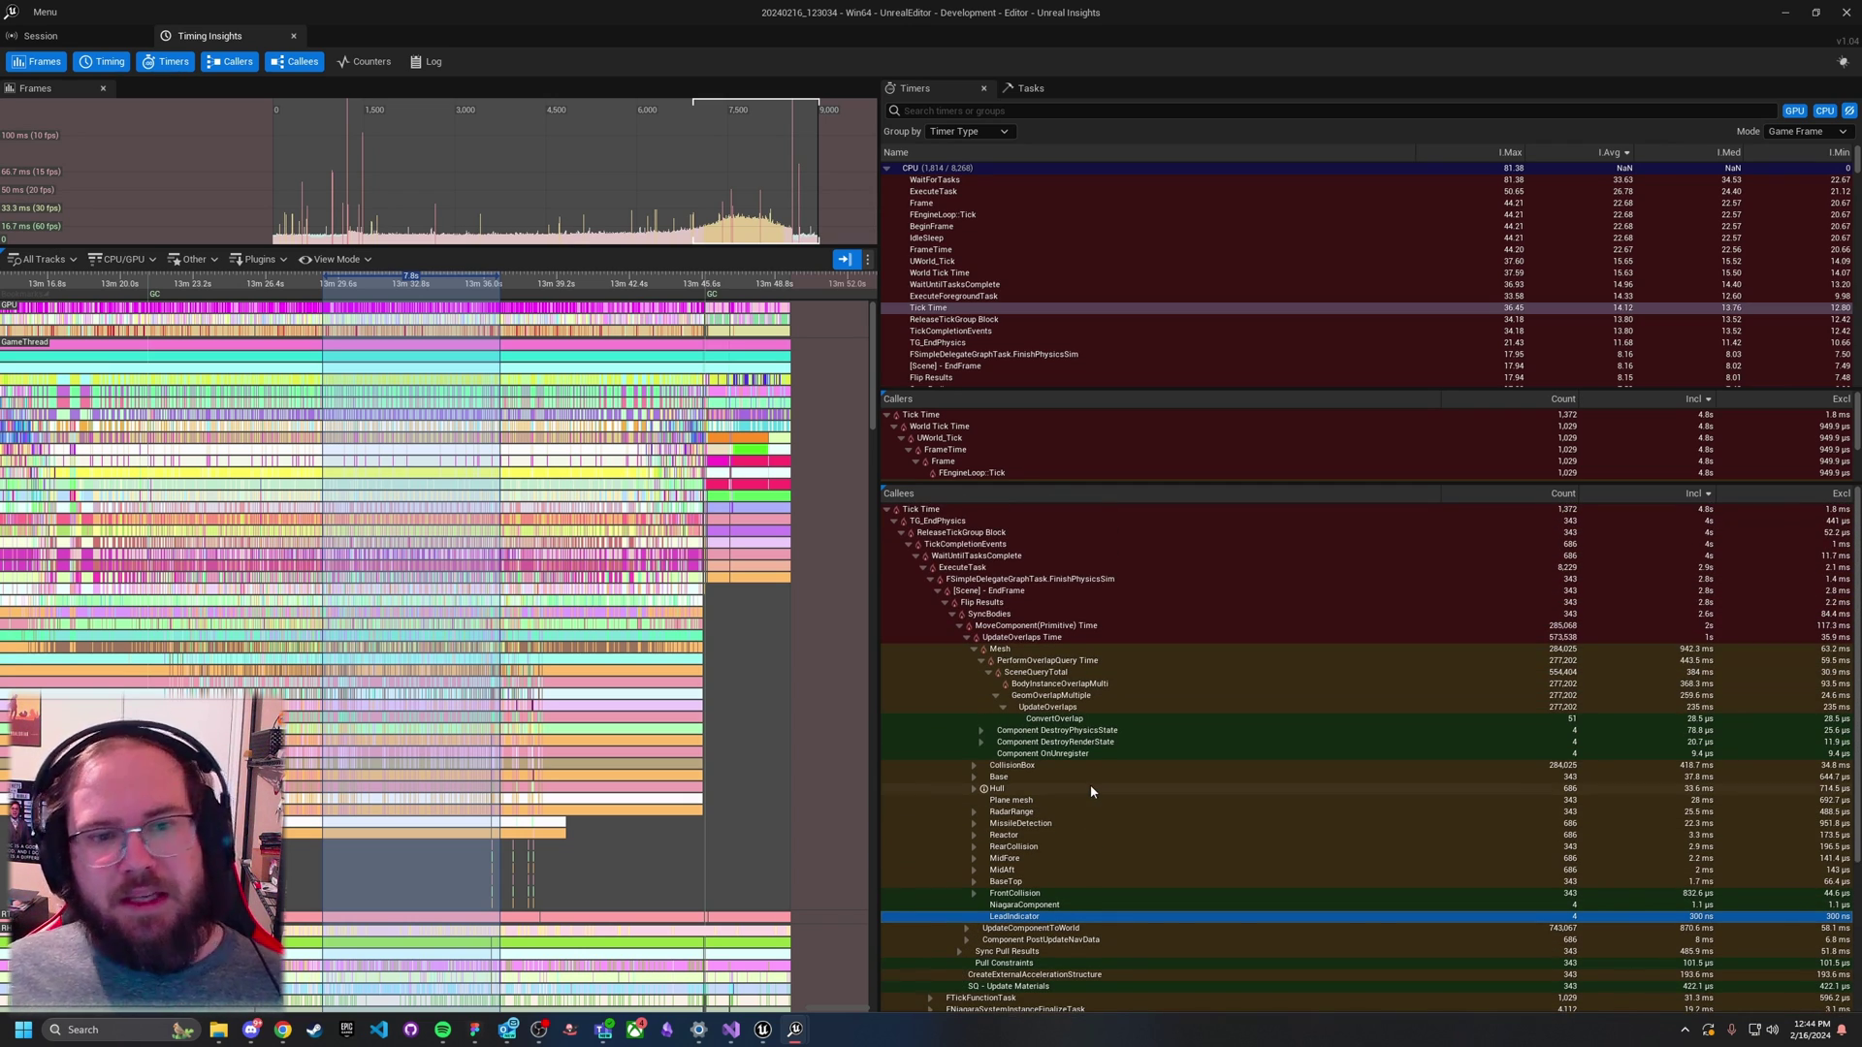
scroll(1074, 427, "down", 3)
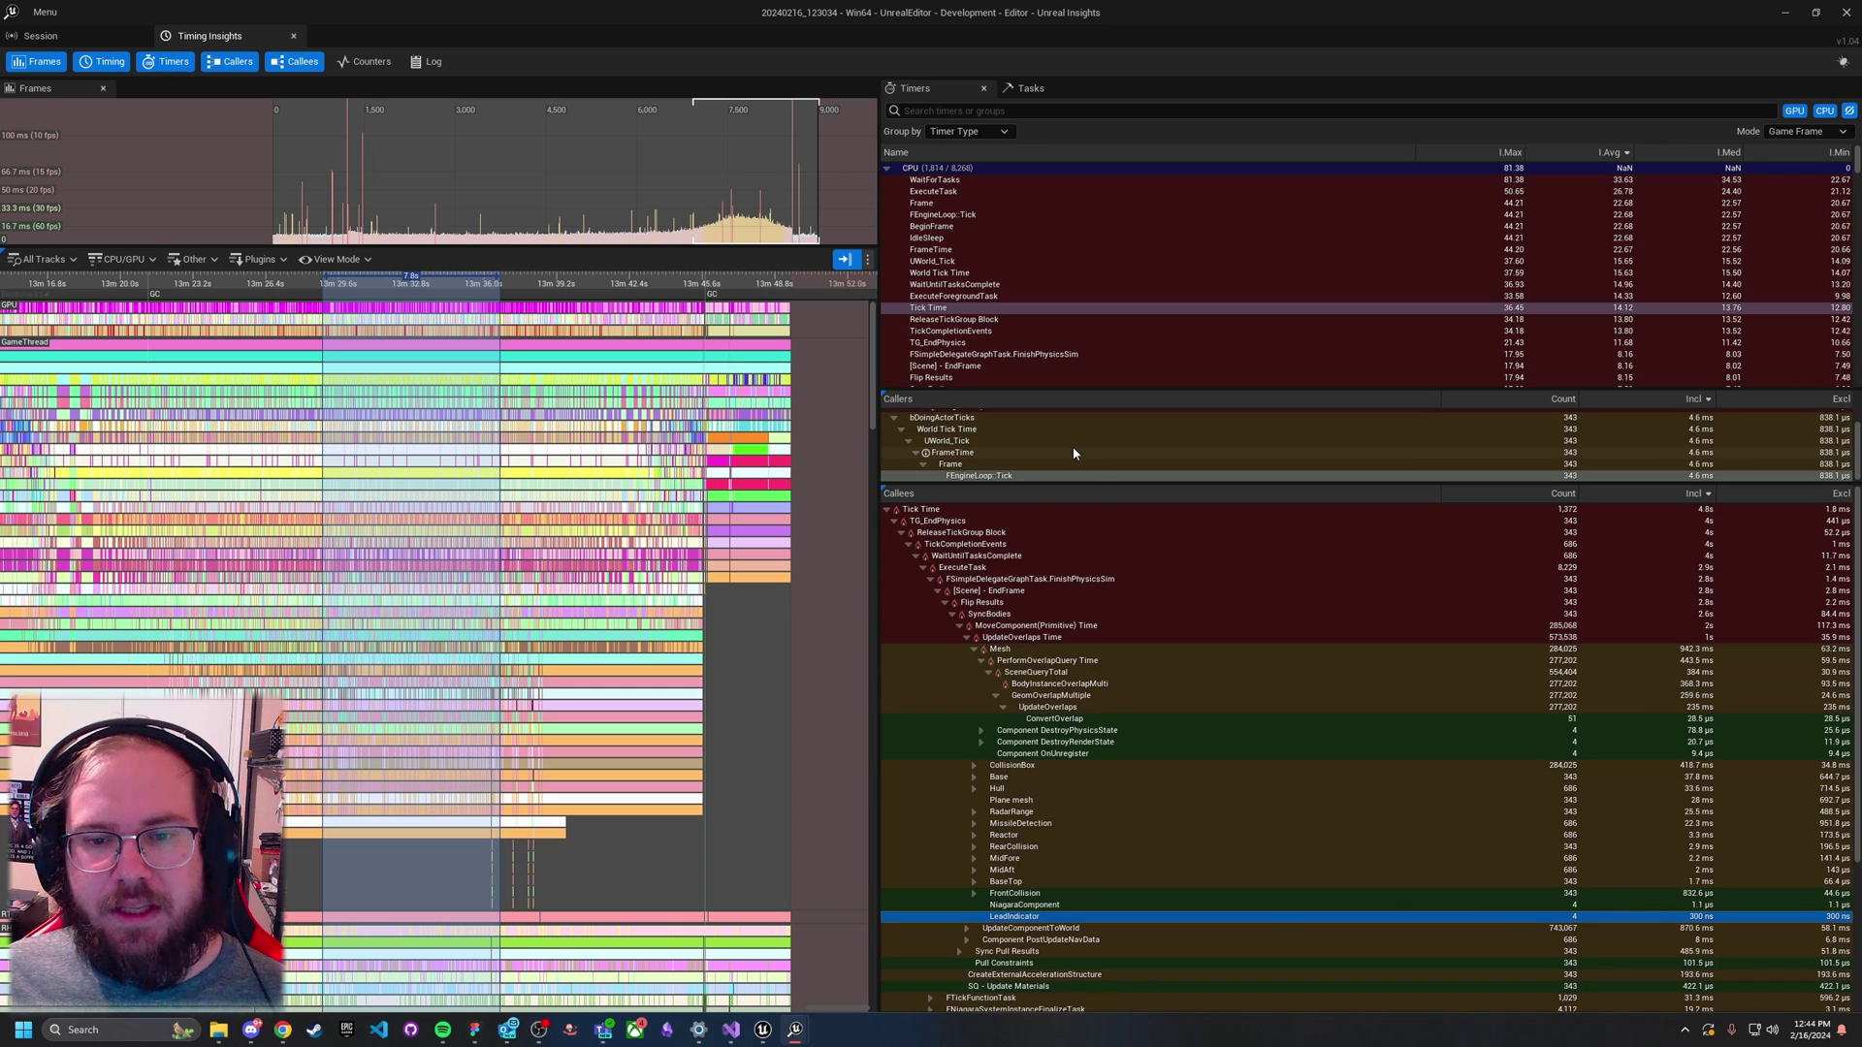
scroll(1072, 452, "up", 3)
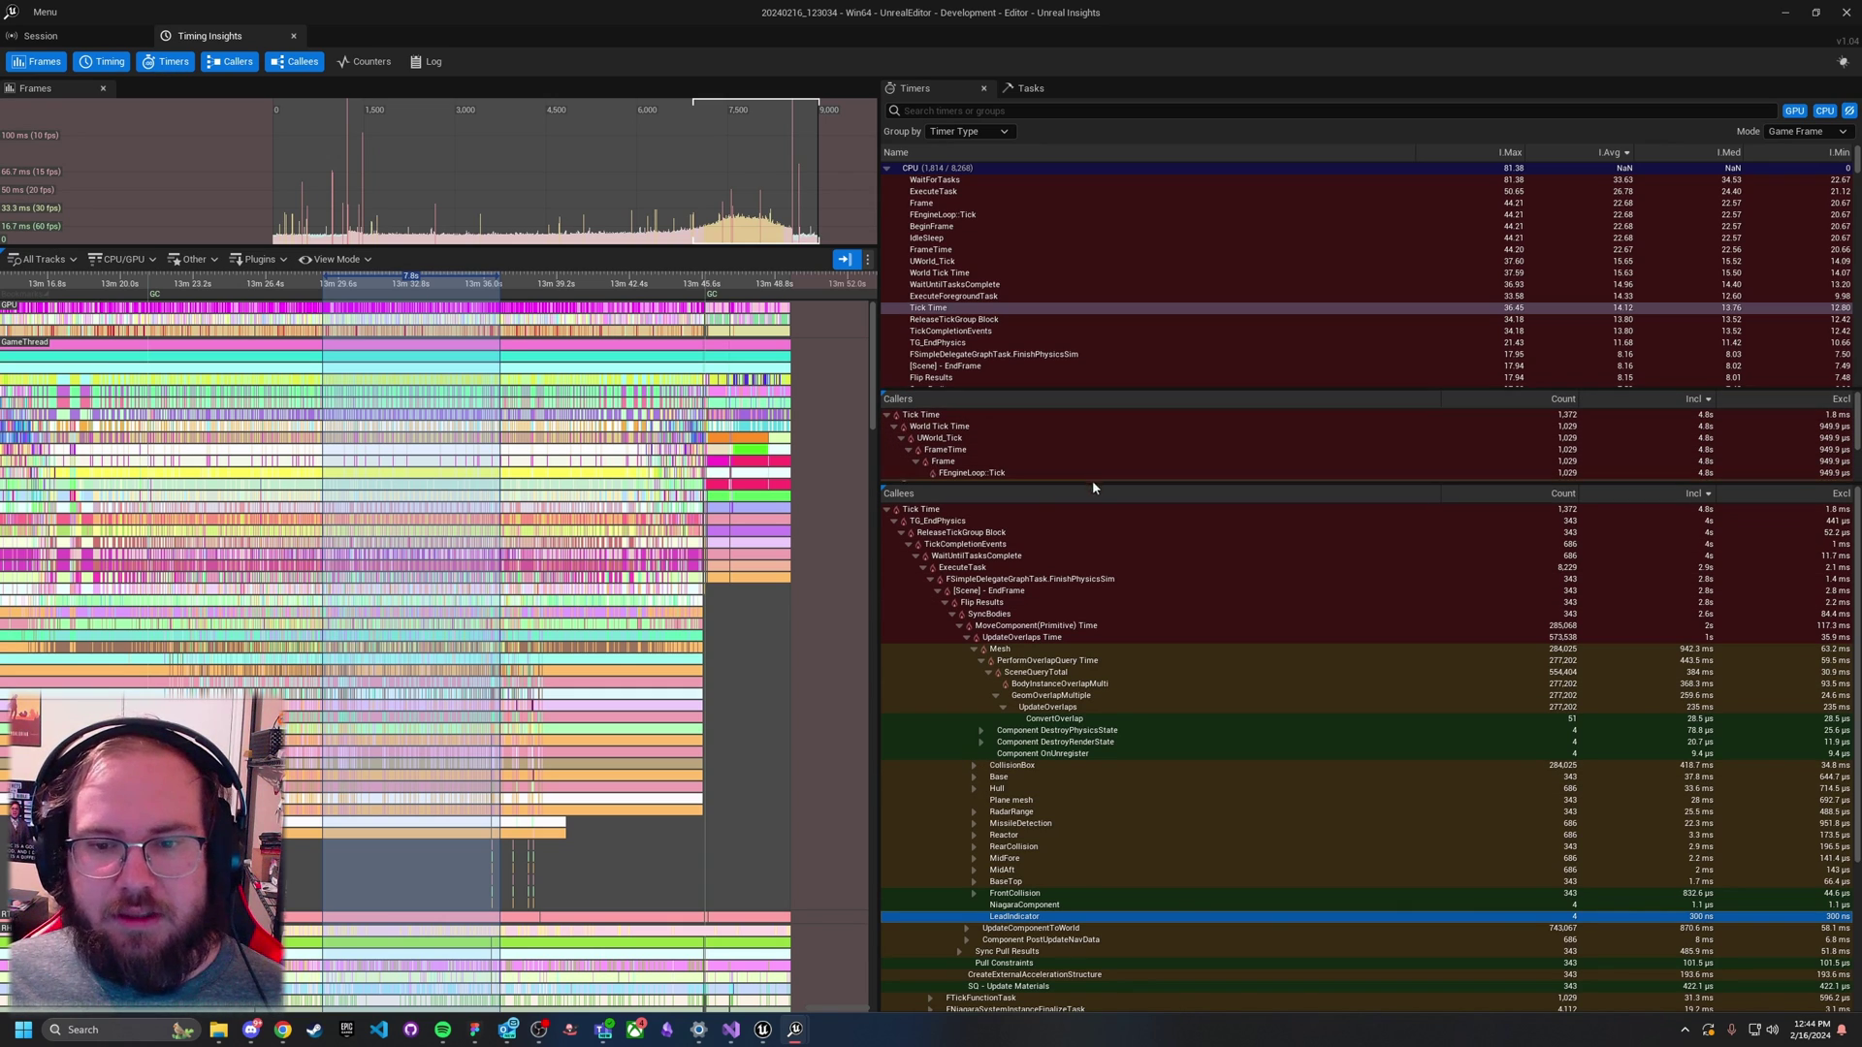
left_click_drag(1092, 487, 1087, 815)
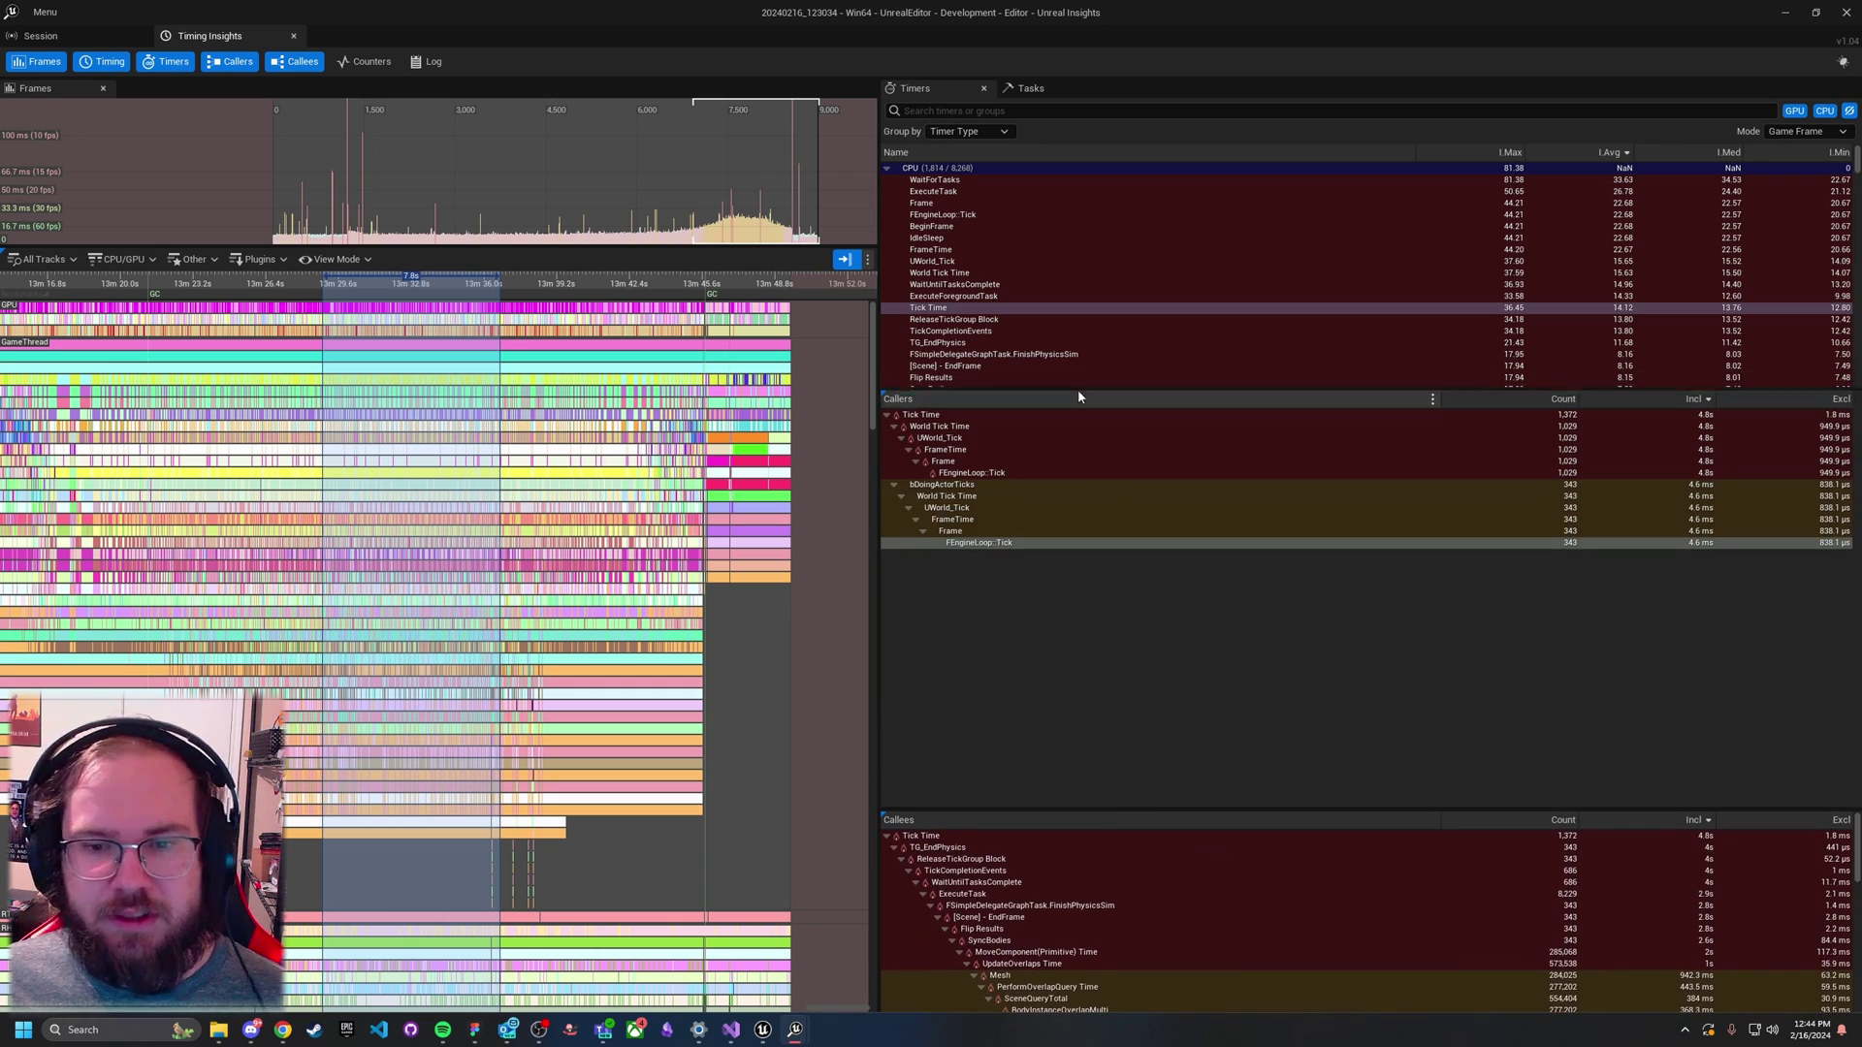
left_click_drag(1078, 393, 1084, 647)
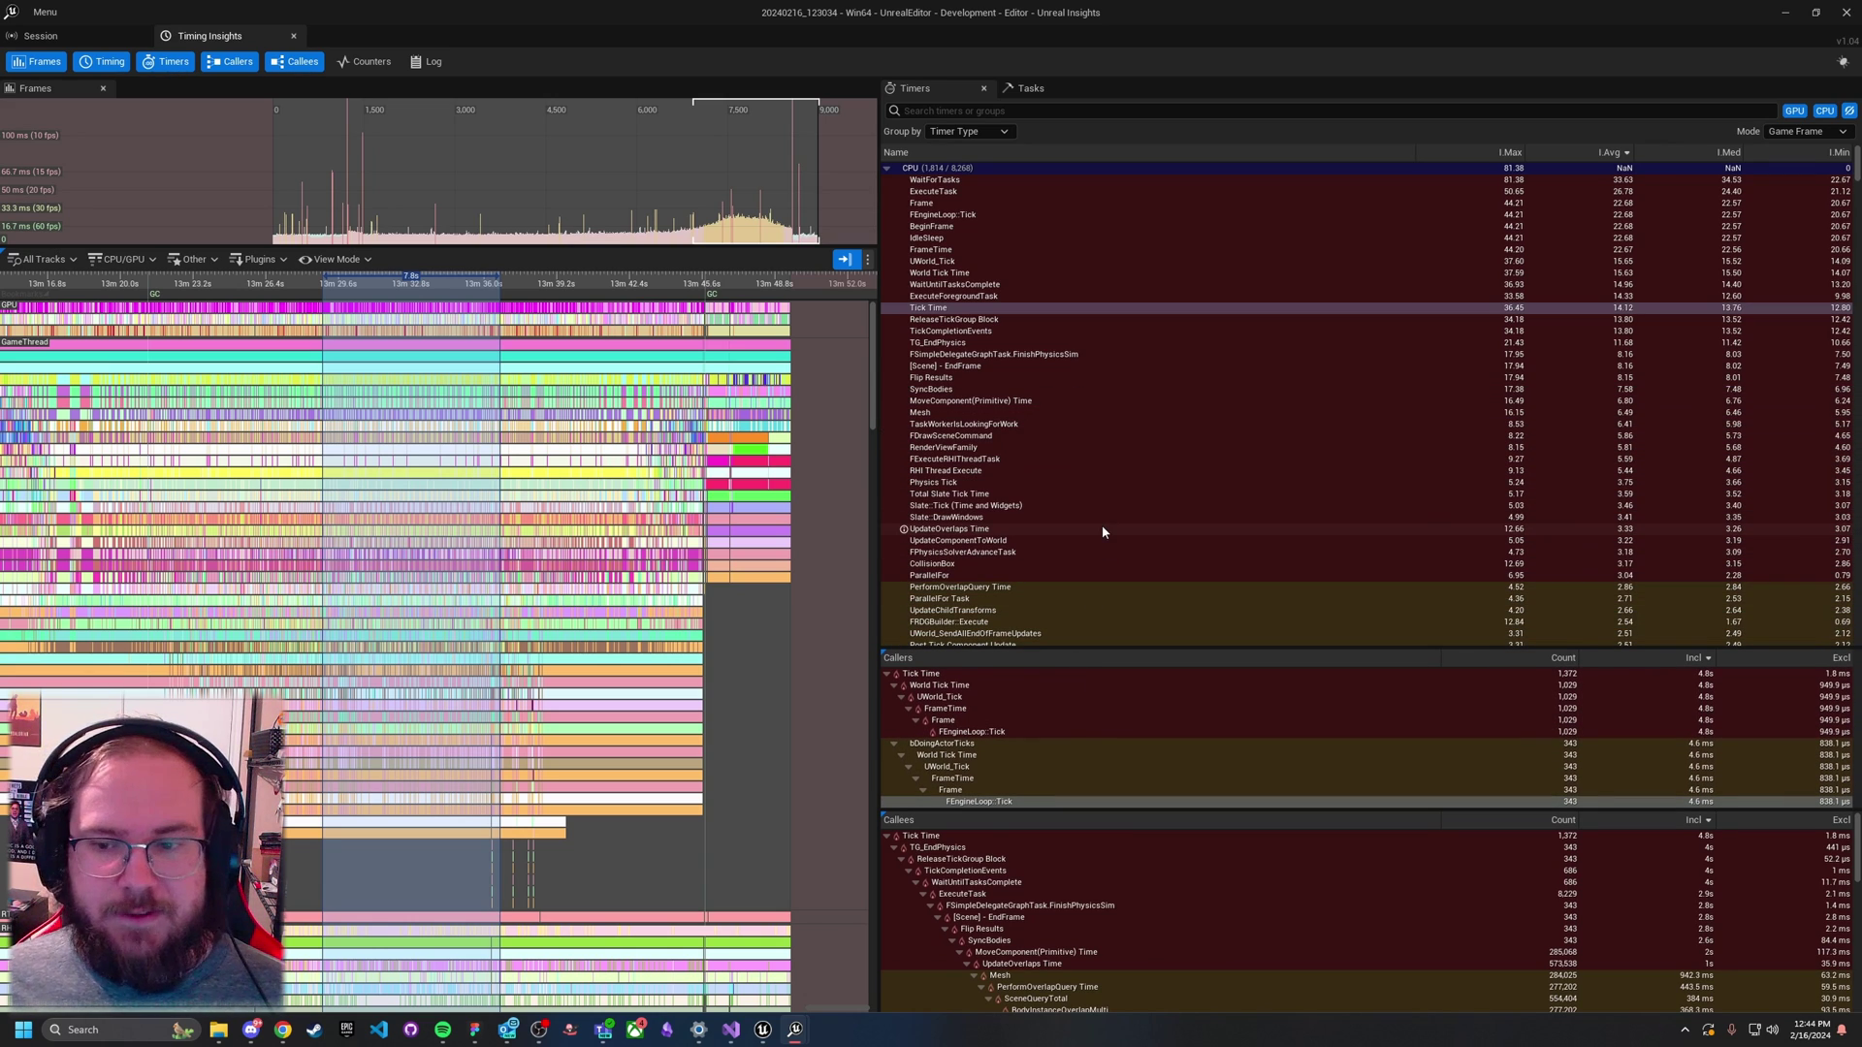
left_click(1081, 575)
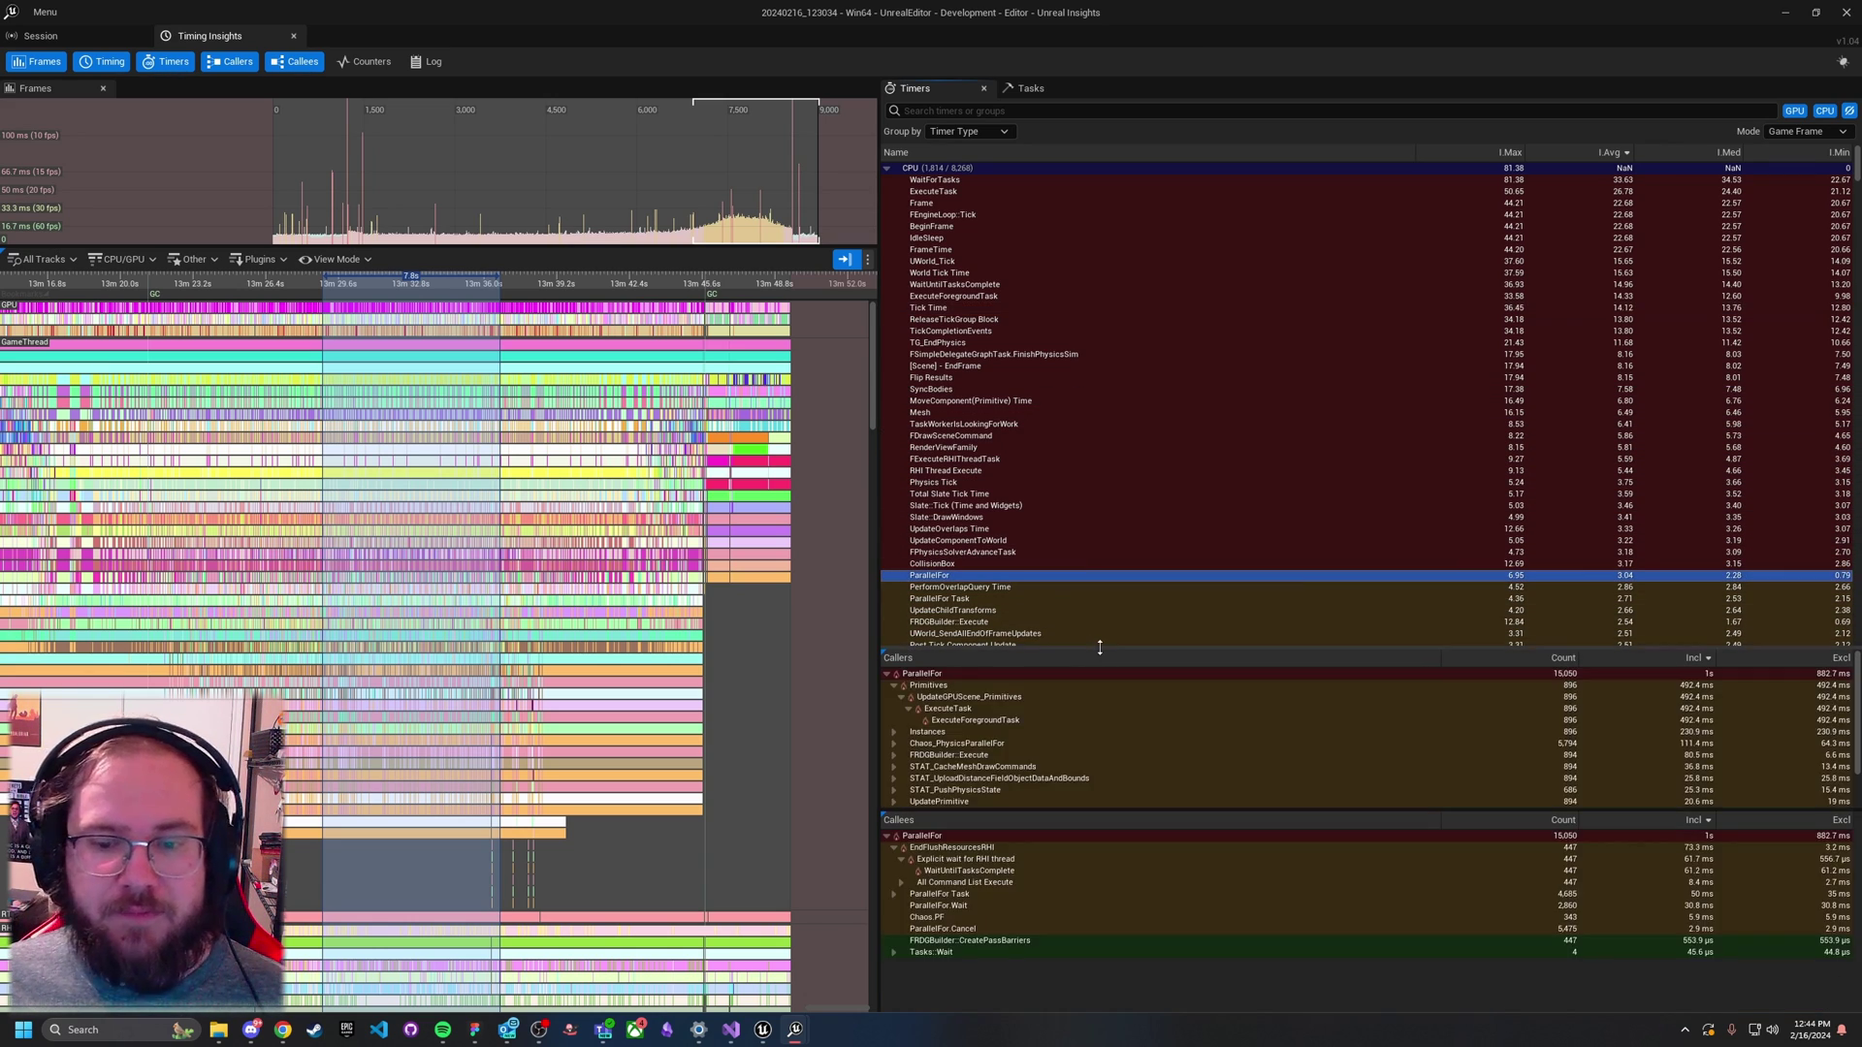
left_click_drag(1081, 648, 1079, 539)
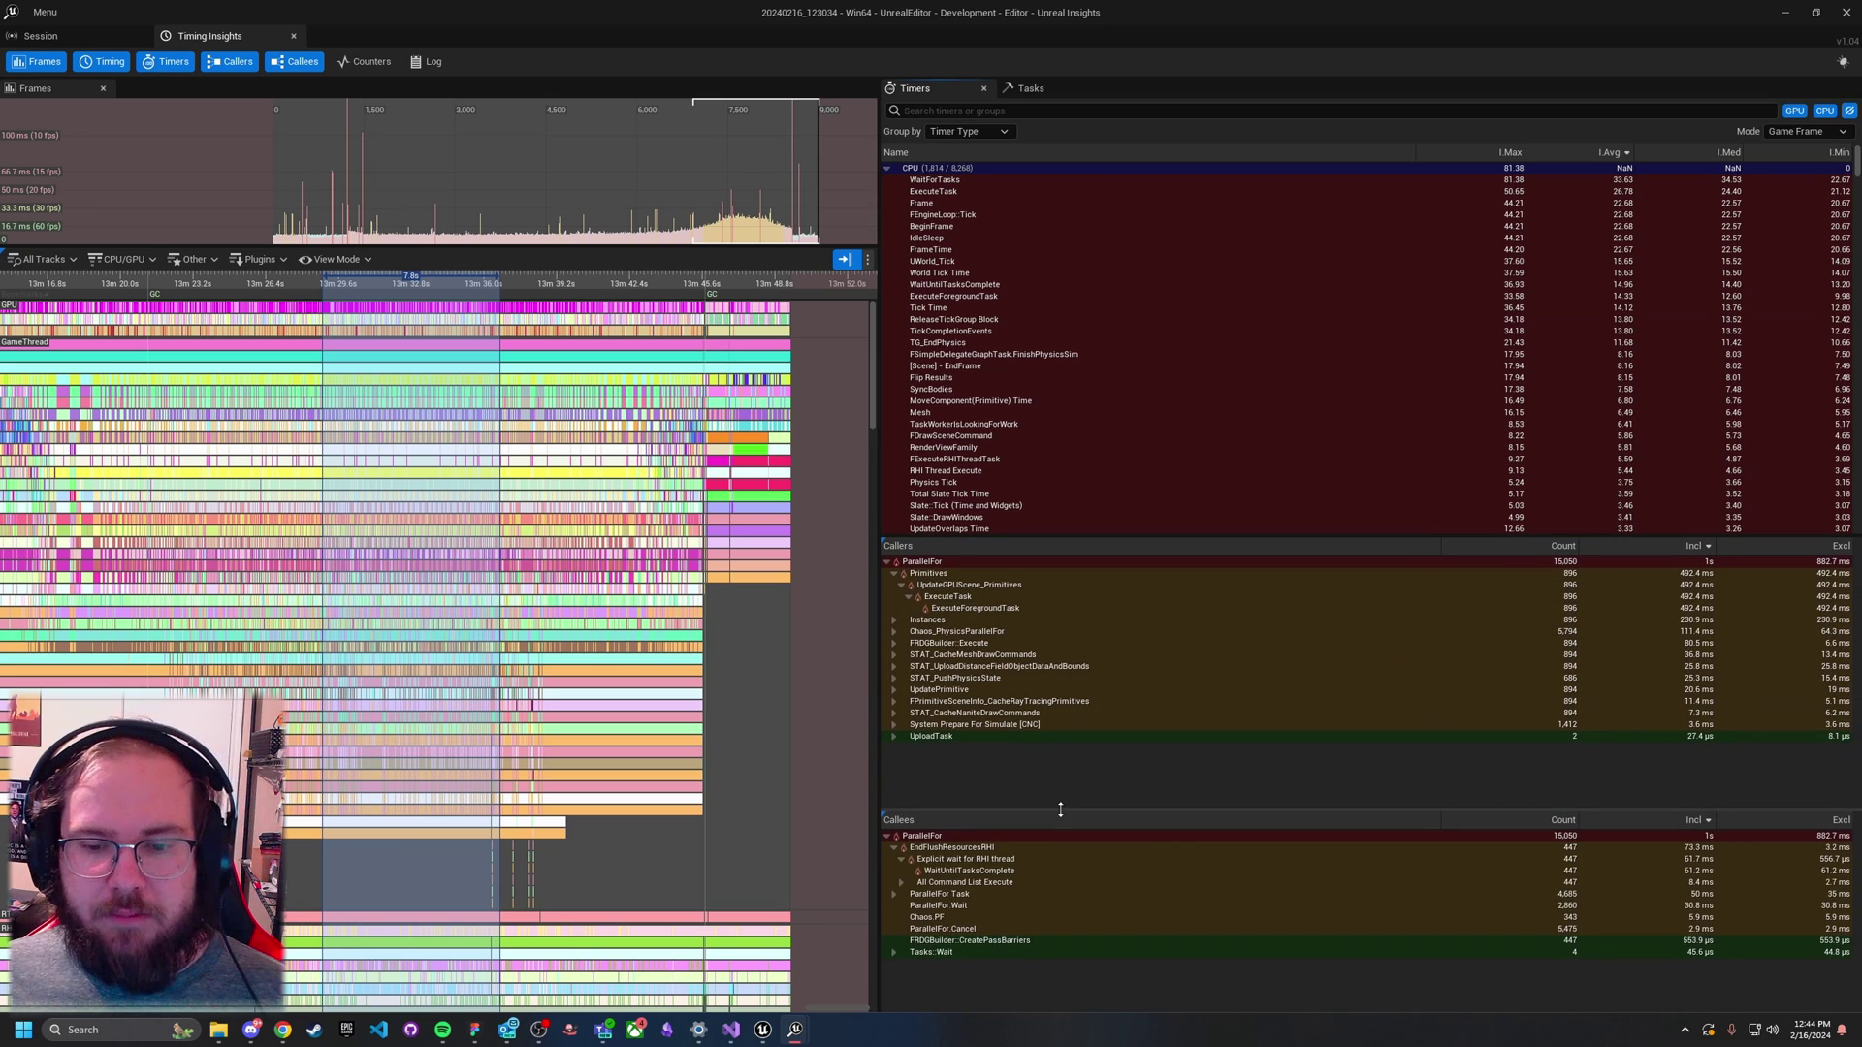
left_click_drag(1059, 811, 1063, 749)
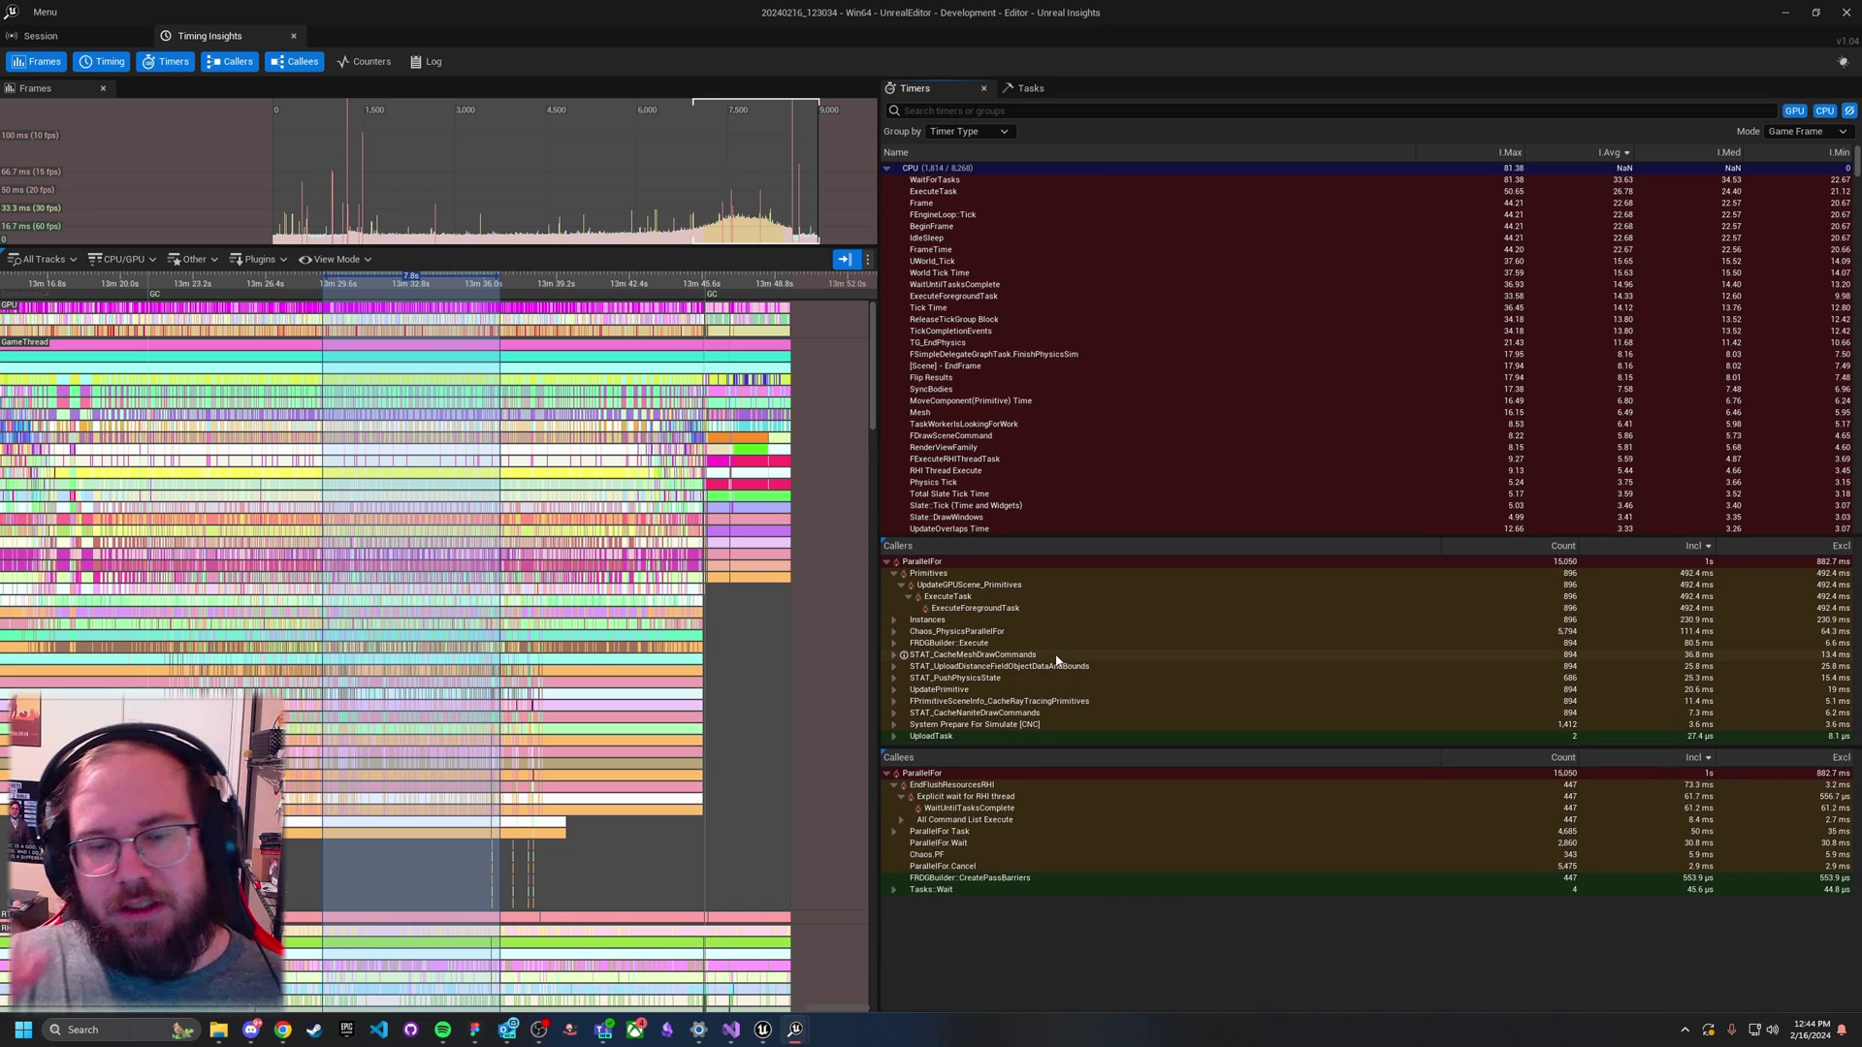